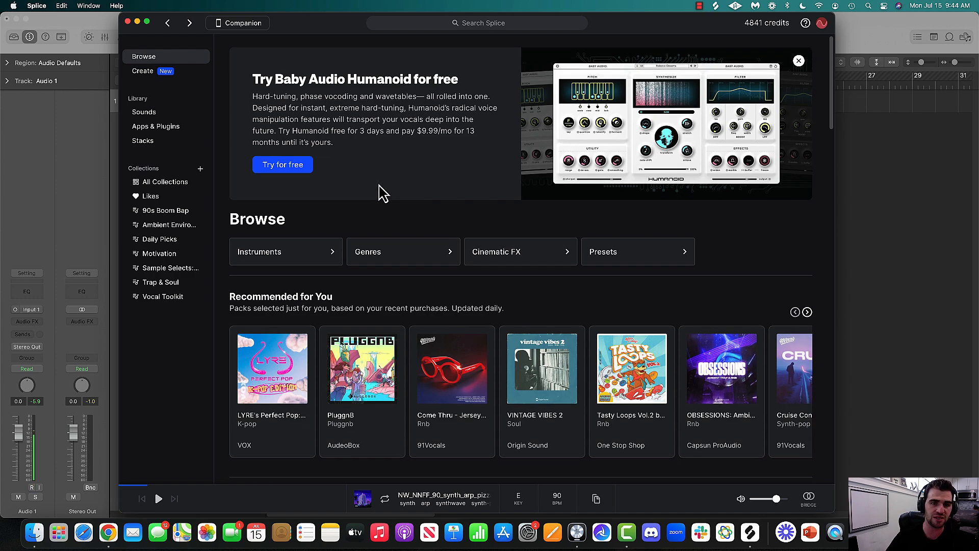
Browse the recommended sample packs and open OBSESSIONS: Ambient Trap & RnB by Capsun ProAudio
{"action": "scroll", "coordinate": [382, 192], "scroll_direction": "down", "scroll_amount": 5}
{"action": "scroll", "coordinate": [382, 192], "scroll_direction": "down", "scroll_amount": 6}
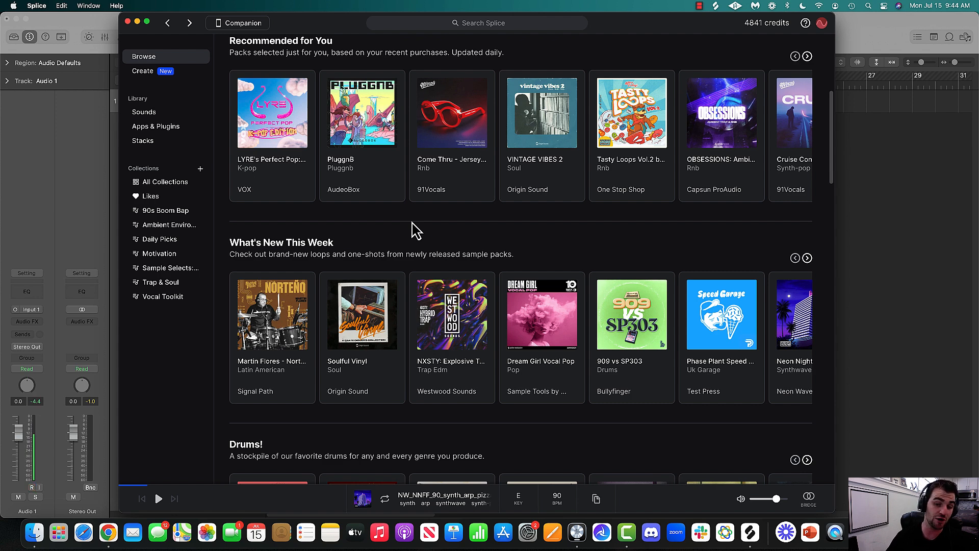
{"action": "scroll", "coordinate": [412, 222], "scroll_direction": "down", "scroll_amount": 1}
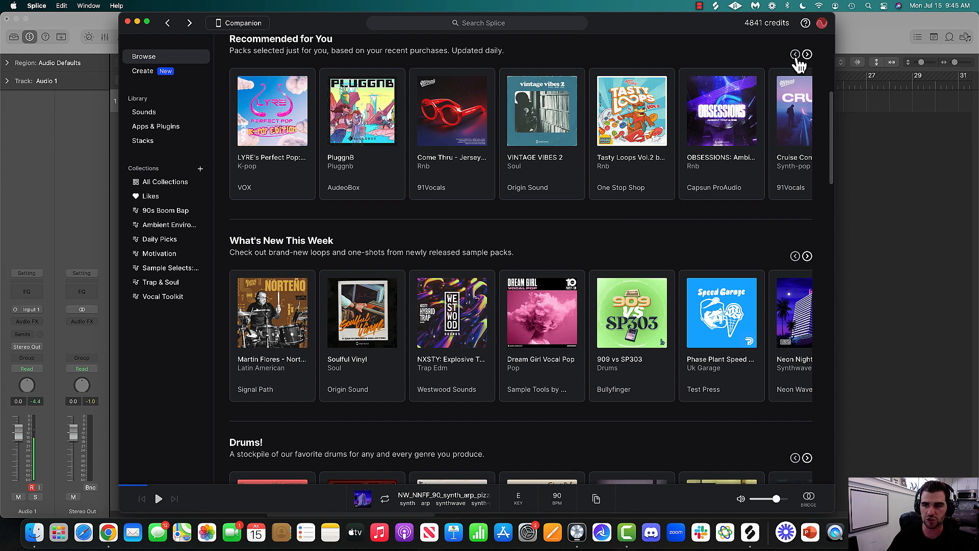
{"action": "left_click", "coordinate": [807, 54]}
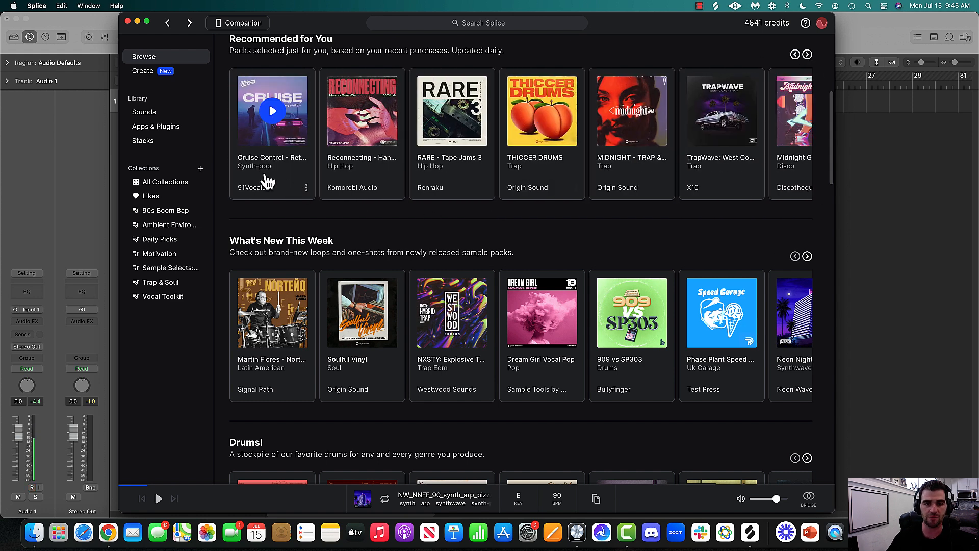
{"action": "left_click", "coordinate": [798, 55]}
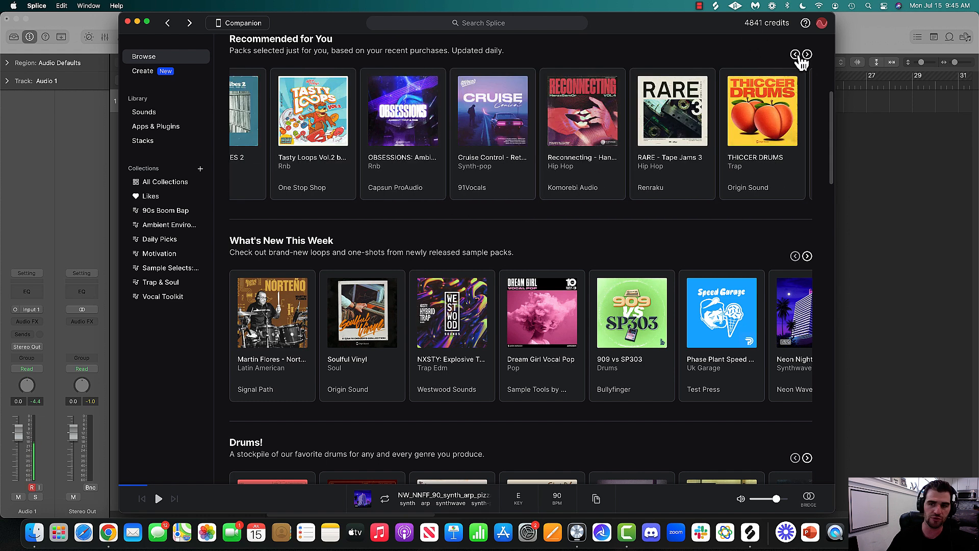
{"action": "left_click", "coordinate": [718, 164]}
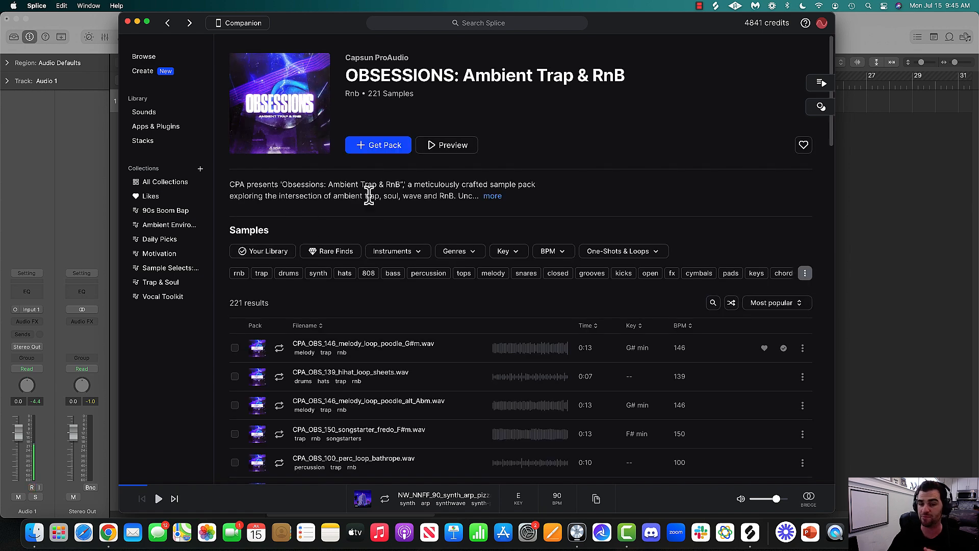
Audition the poodle alt and songstarter fredo loops, then like CPA_OBS_150_songstarter_fredo_F#m.wav and add it to the library
{"action": "scroll", "coordinate": [369, 195], "scroll_direction": "down", "scroll_amount": 5}
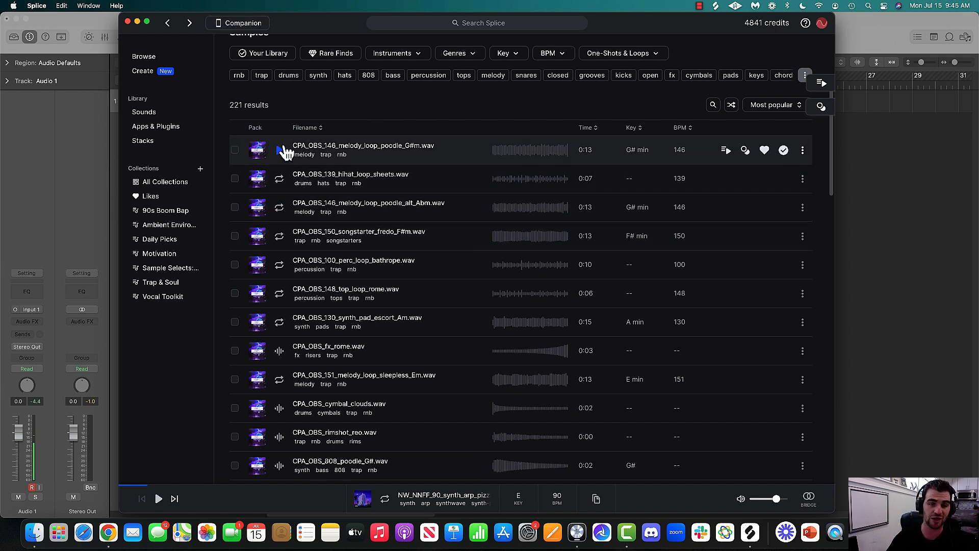
{"action": "left_click", "coordinate": [280, 207]}
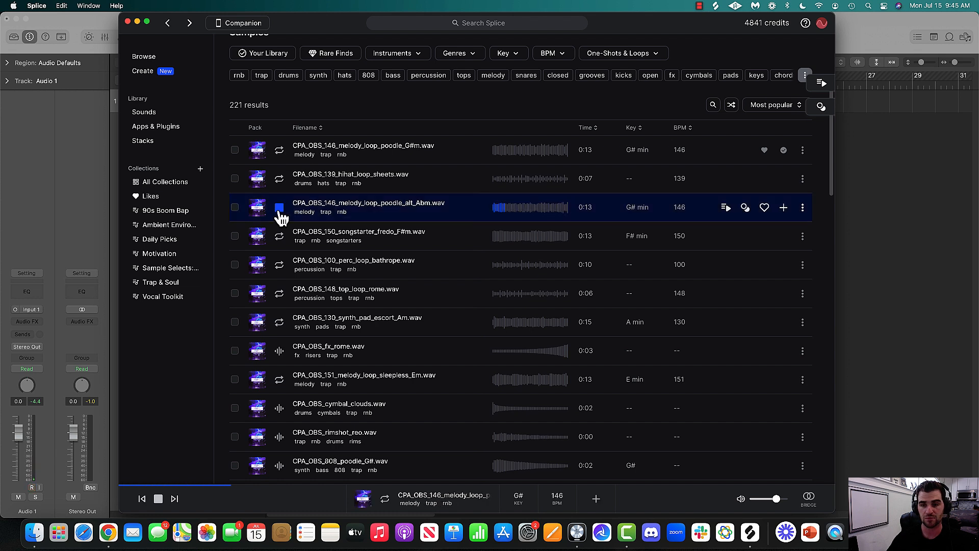
{"action": "left_click", "coordinate": [279, 236]}
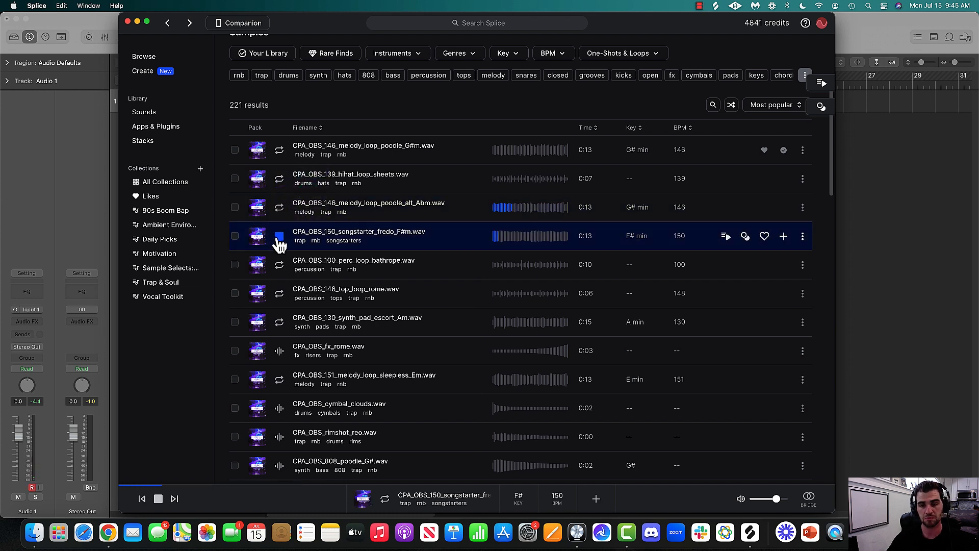
{"action": "left_click", "coordinate": [783, 236]}
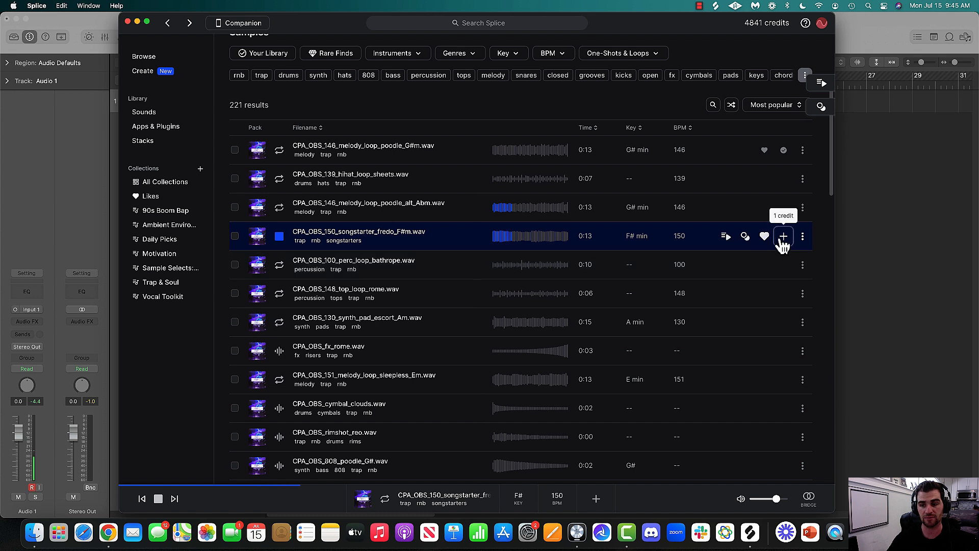
Audition the escort synth pad and sleepless melody loop, then like CPA_OBS_151_melody_loop_sleepless_Em.wav and add it to the library
{"action": "left_click", "coordinate": [280, 323]}
{"action": "left_click", "coordinate": [278, 380]}
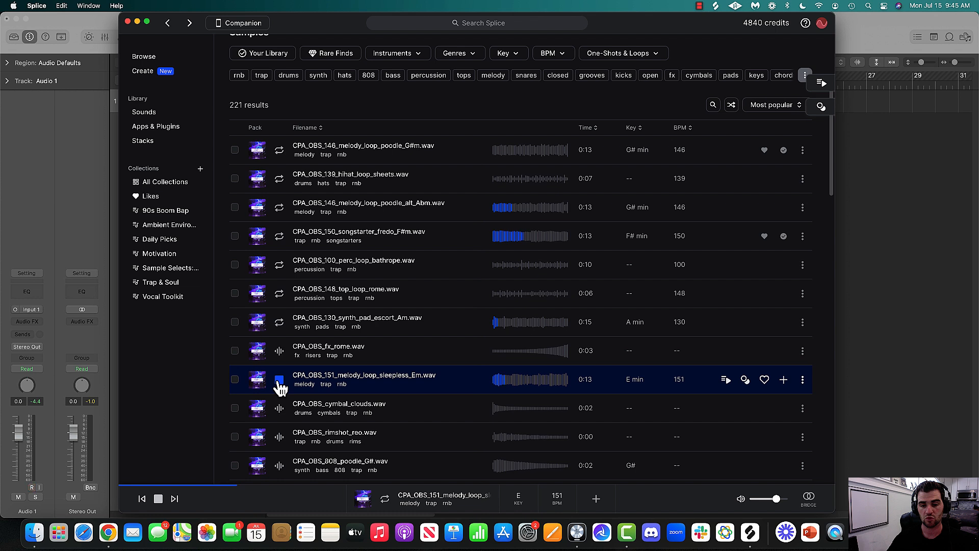
{"action": "left_click", "coordinate": [784, 380]}
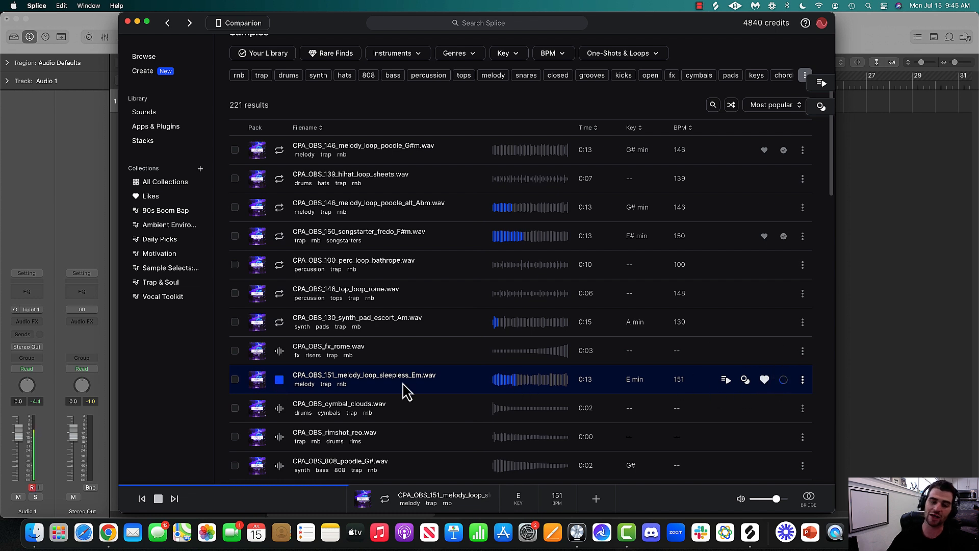
Compare the songstarter fredo, melody loop sleepless and synth vox fredo samples by playing them back
{"action": "left_click", "coordinate": [268, 236]}
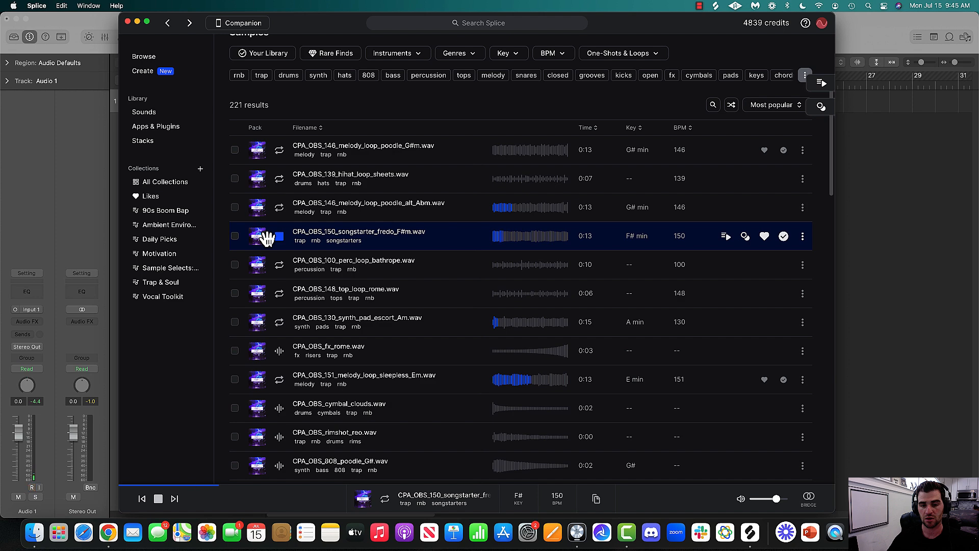
{"action": "left_click", "coordinate": [278, 384]}
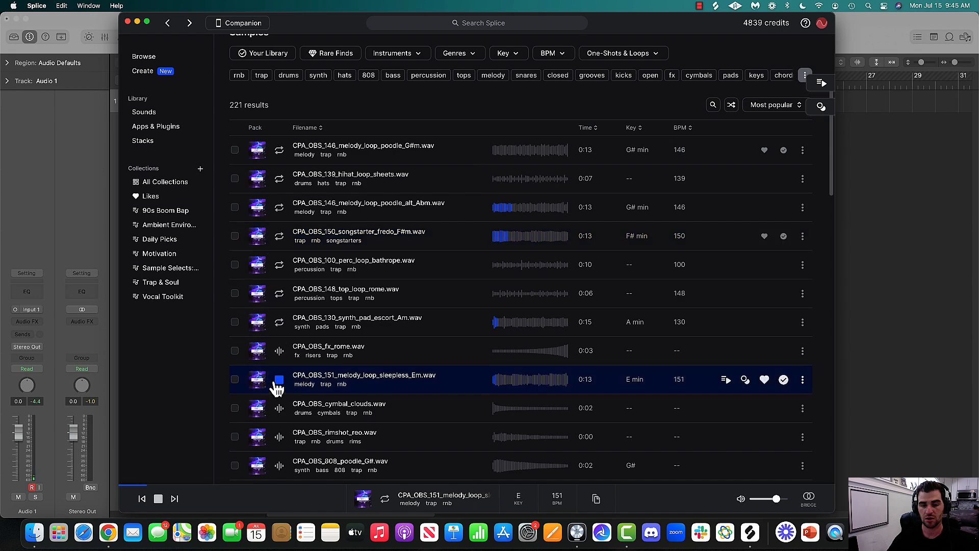
{"action": "left_click", "coordinate": [277, 383]}
{"action": "scroll", "coordinate": [403, 321], "scroll_direction": "down", "scroll_amount": 5}
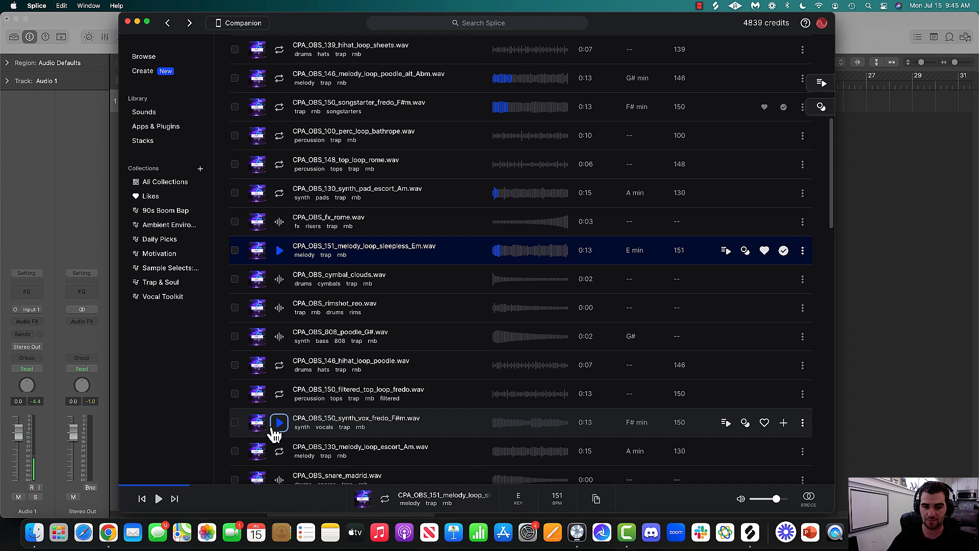
{"action": "left_click", "coordinate": [275, 428]}
{"action": "left_click", "coordinate": [279, 109]}
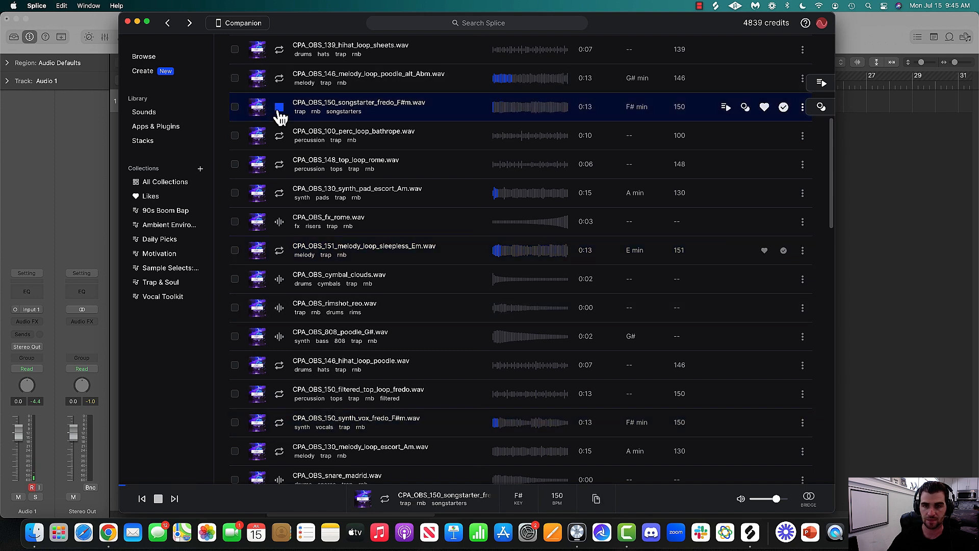
{"action": "left_click", "coordinate": [275, 249]}
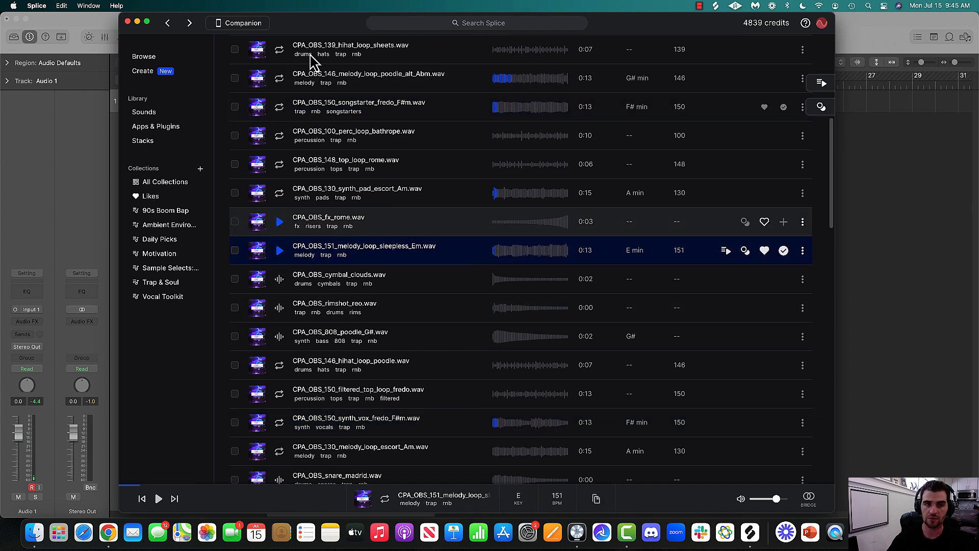
Place CPA_OBS_151_melody_loop_sleepless_Em.wav on a new track at bar 1 of the Logic Pro project
{"action": "left_click_drag", "start_coordinate": [300, 28], "coordinate": [338, 23]}
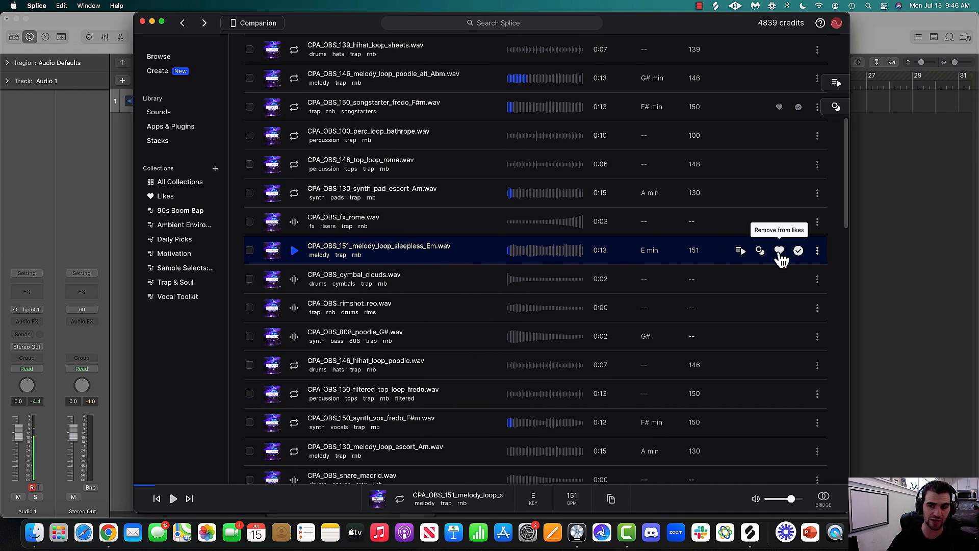
{"action": "left_click_drag", "start_coordinate": [333, 29], "coordinate": [616, 16]}
{"action": "left_click_drag", "start_coordinate": [596, 250], "coordinate": [273, 164]}
{"action": "left_click", "coordinate": [329, 181]}
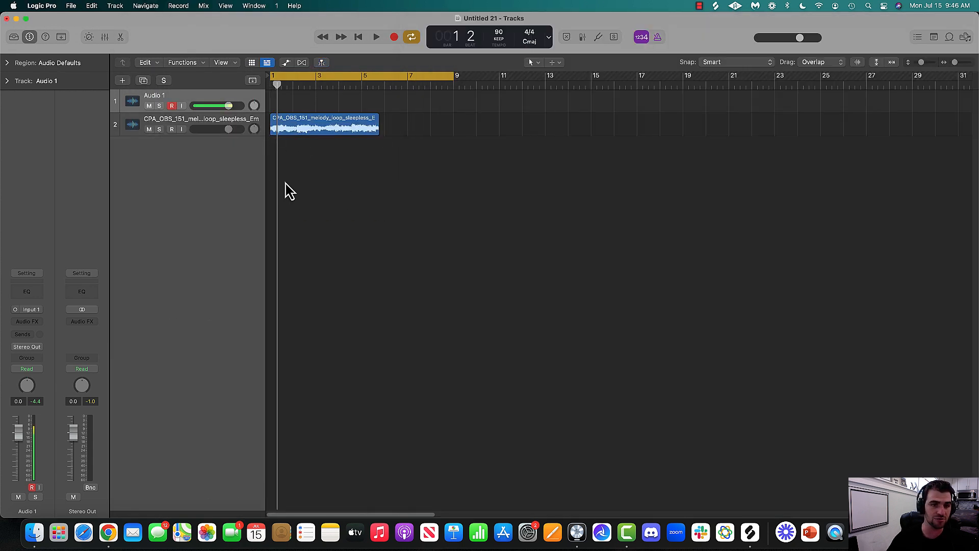
Check the sleepless melody loop's tempo in Splice and set the Logic Pro project tempo to 151
{"action": "left_click", "coordinate": [201, 97]}
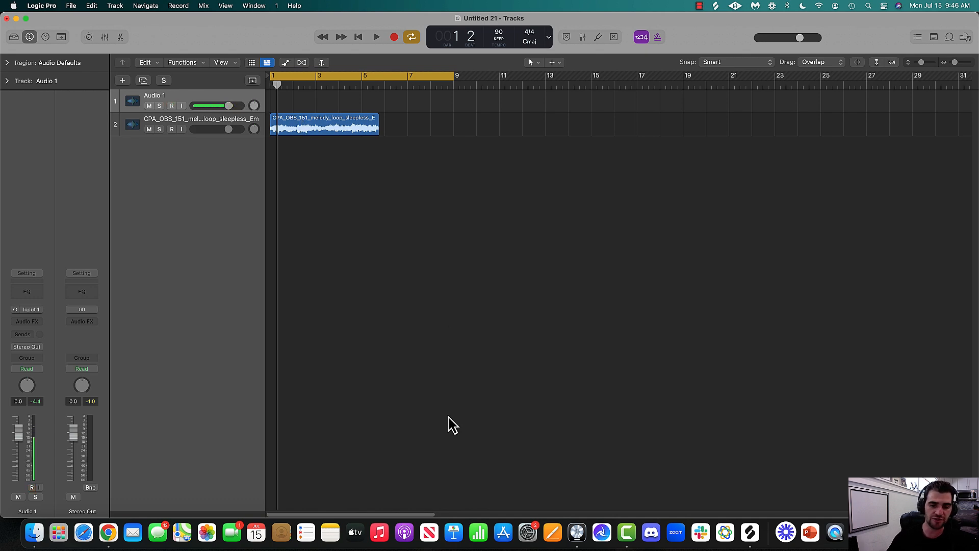
{"action": "left_click", "coordinate": [754, 548]}
{"action": "double_click", "coordinate": [628, 28]}
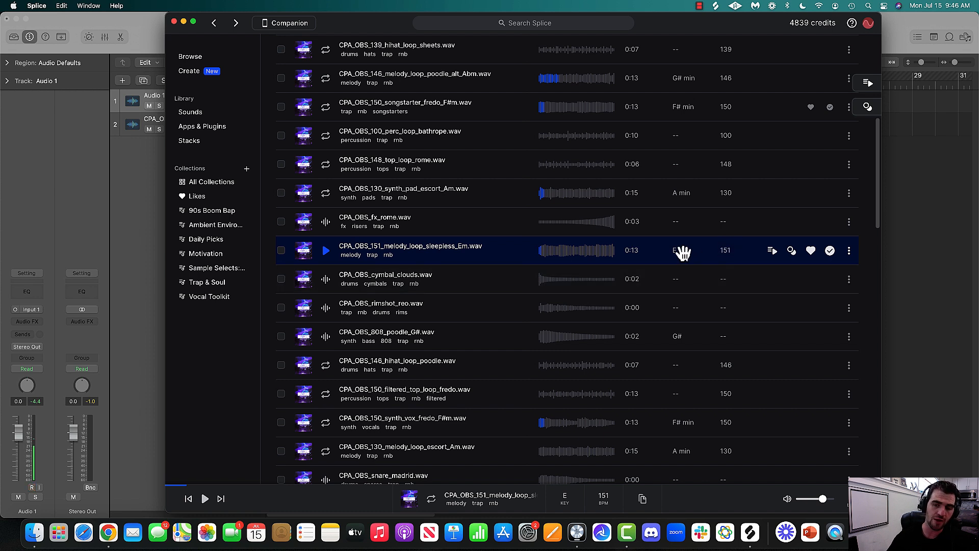
{"action": "left_click", "coordinate": [907, 257]}
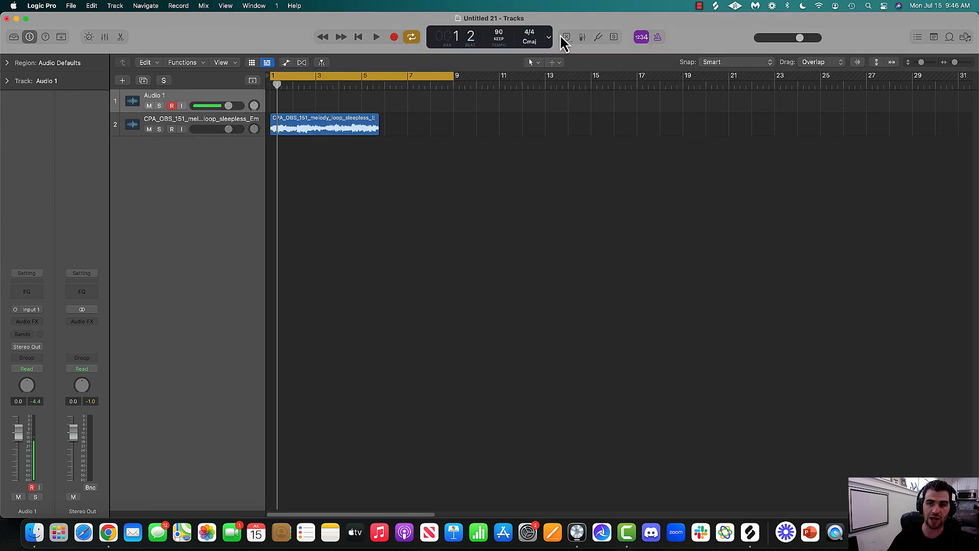
{"action": "type", "text": "15"}
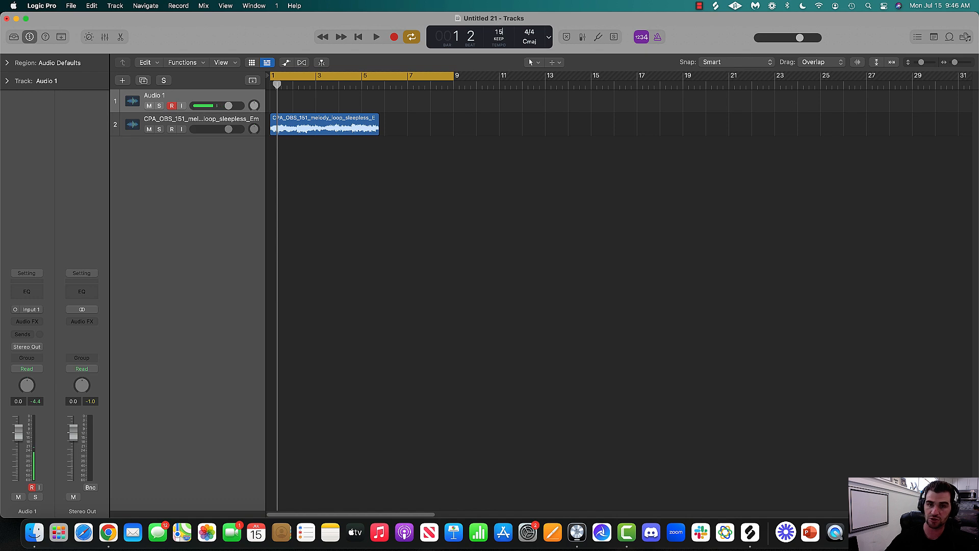
{"action": "type", "text": "1"}
{"action": "key", "text": "Return"}
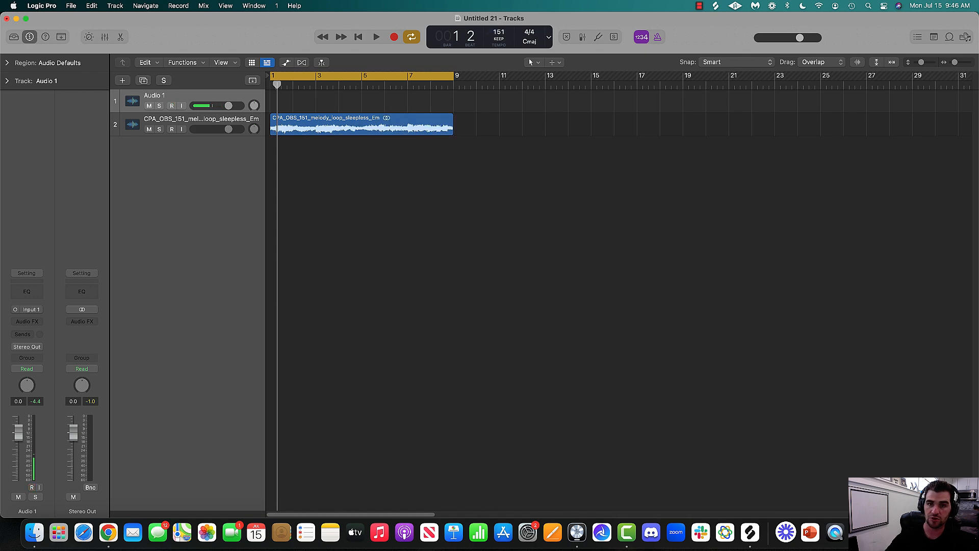
Switch to Splice and filter the OBSESSIONS pack's samples to the key of E minor
{"action": "left_click", "coordinate": [750, 533]}
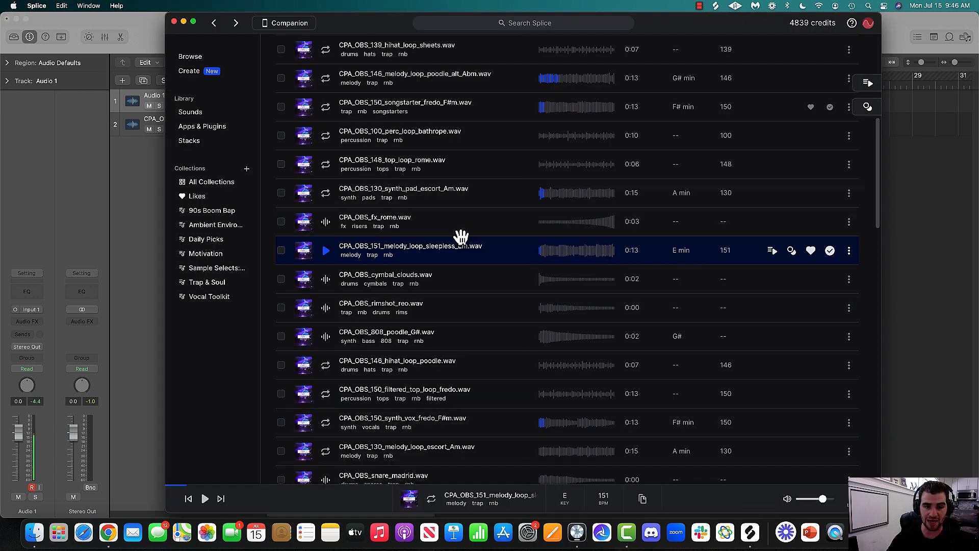
{"action": "scroll", "coordinate": [474, 293], "scroll_direction": "down", "scroll_amount": 4}
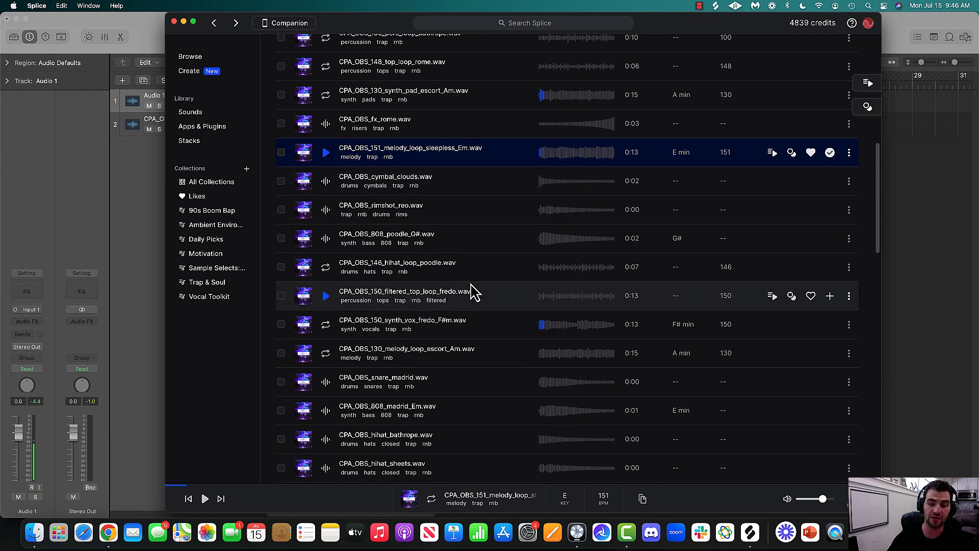
{"action": "left_click", "coordinate": [472, 291]}
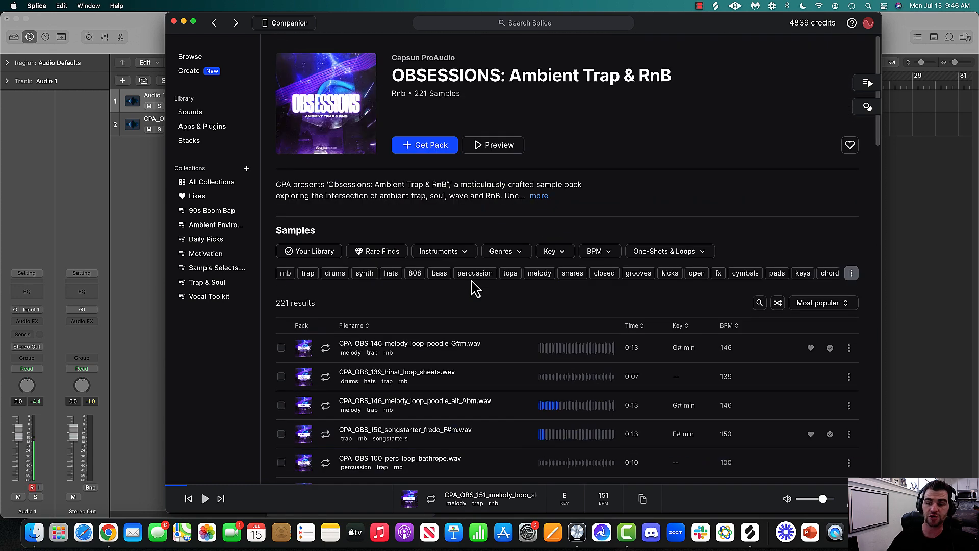
{"action": "left_click", "coordinate": [566, 257]}
{"action": "left_click", "coordinate": [584, 318]}
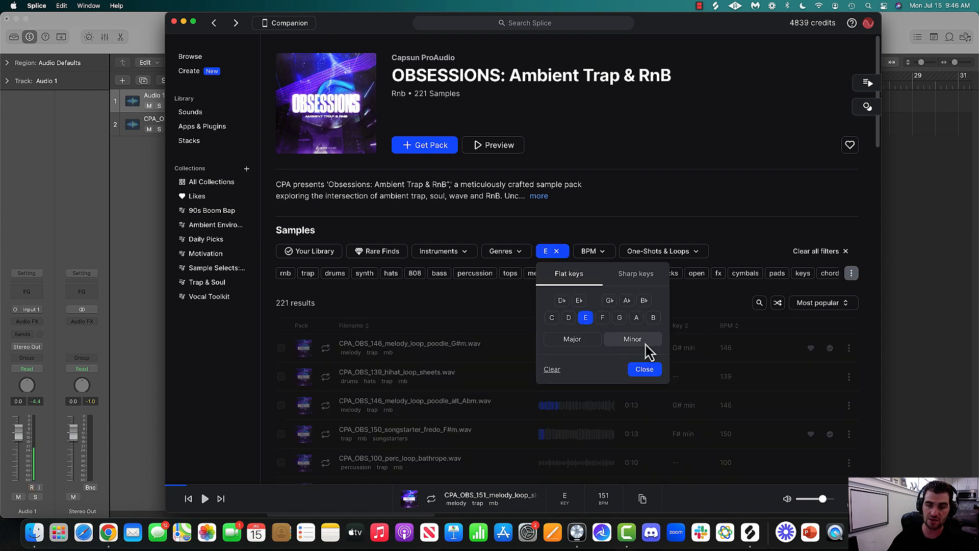
{"action": "left_click", "coordinate": [630, 341]}
{"action": "left_click", "coordinate": [655, 371]}
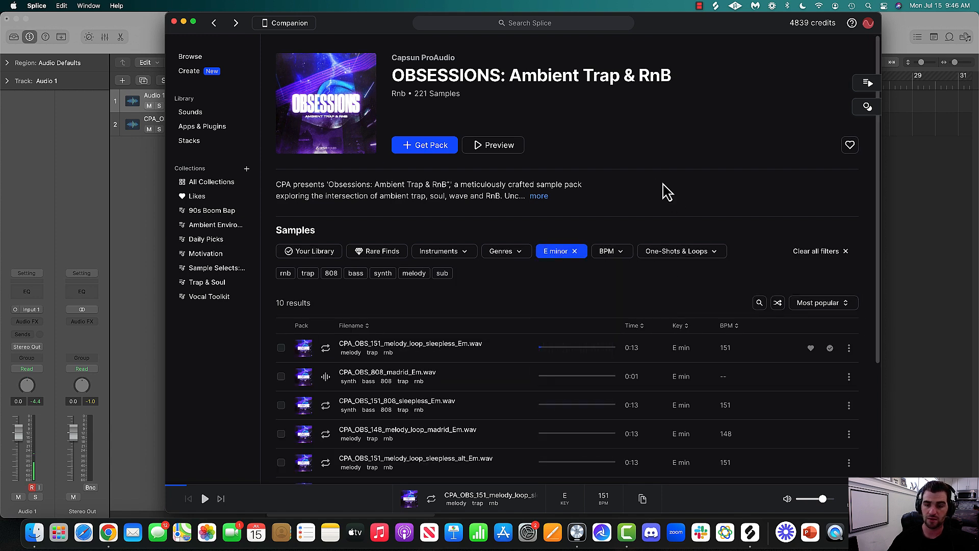
Audition CPA_OBS_151_808_sleepless_Em.wav, like it and add it to the library
{"action": "scroll", "coordinate": [655, 196], "scroll_direction": "down", "scroll_amount": 3}
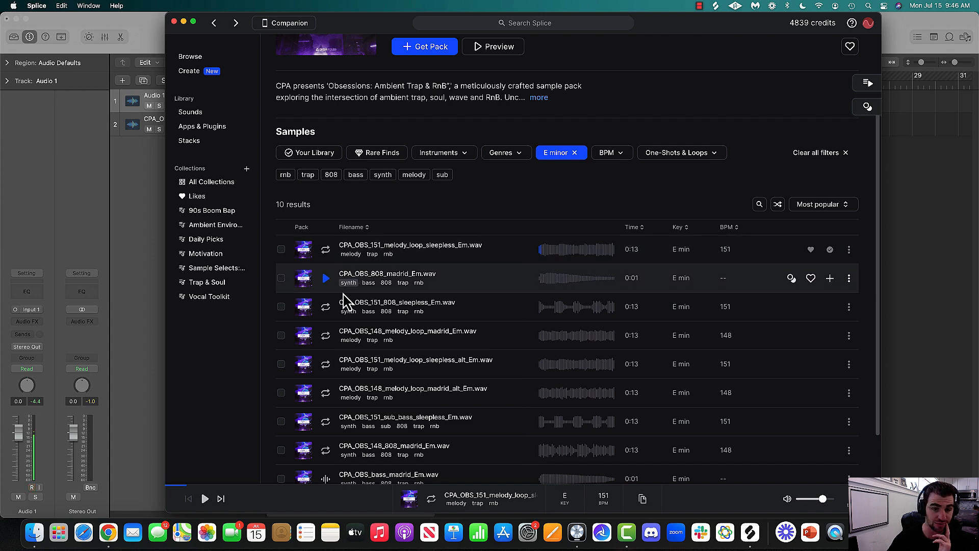
{"action": "left_click", "coordinate": [332, 311]}
{"action": "left_click", "coordinate": [811, 306]}
{"action": "left_click", "coordinate": [830, 307]}
Place the sleepless 808 loop on a new track at bar 1 of the Logic Pro project
{"action": "left_click_drag", "start_coordinate": [372, 30], "coordinate": [657, 20]}
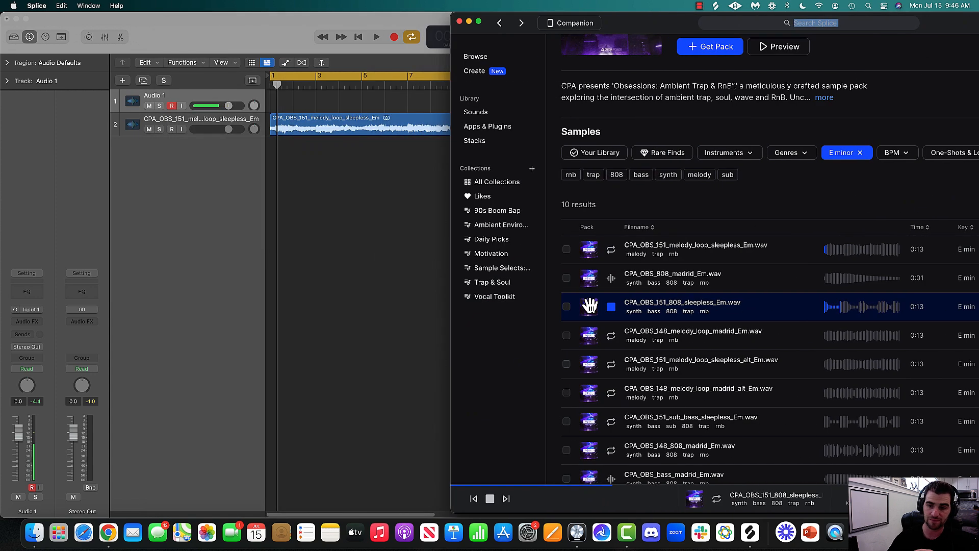
{"action": "left_click_drag", "start_coordinate": [646, 306], "coordinate": [266, 236]}
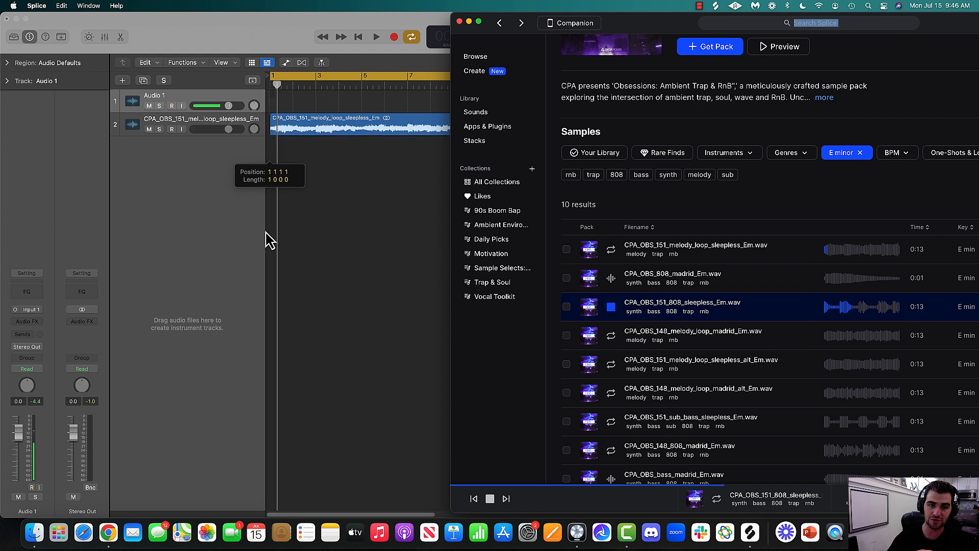
{"action": "left_click_drag", "start_coordinate": [596, 31], "coordinate": [233, 30]}
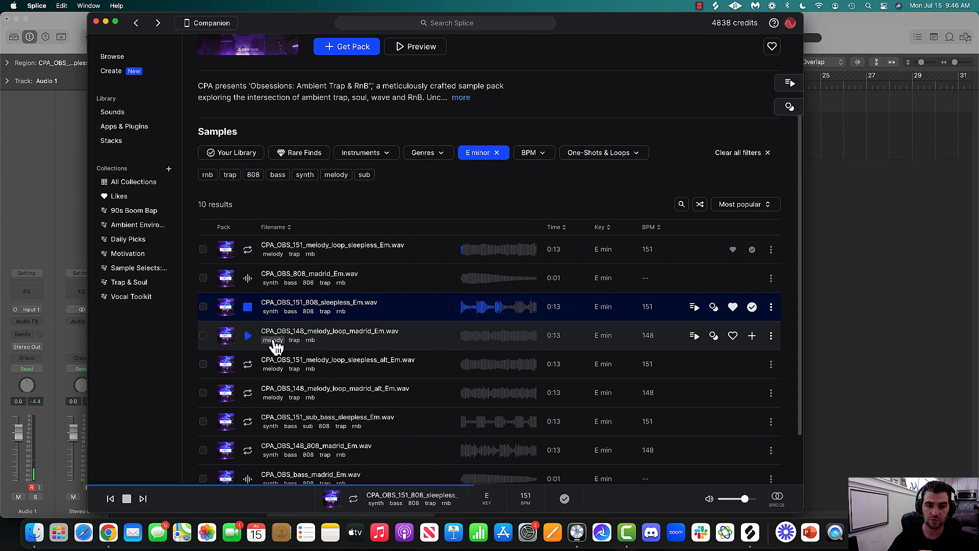
Audition the madrid and sleepless alt melody loops, and add CPA_OBS_151_melody_loop_sleepless_alt_Em.wav to the likes and library
{"action": "left_click", "coordinate": [249, 337]}
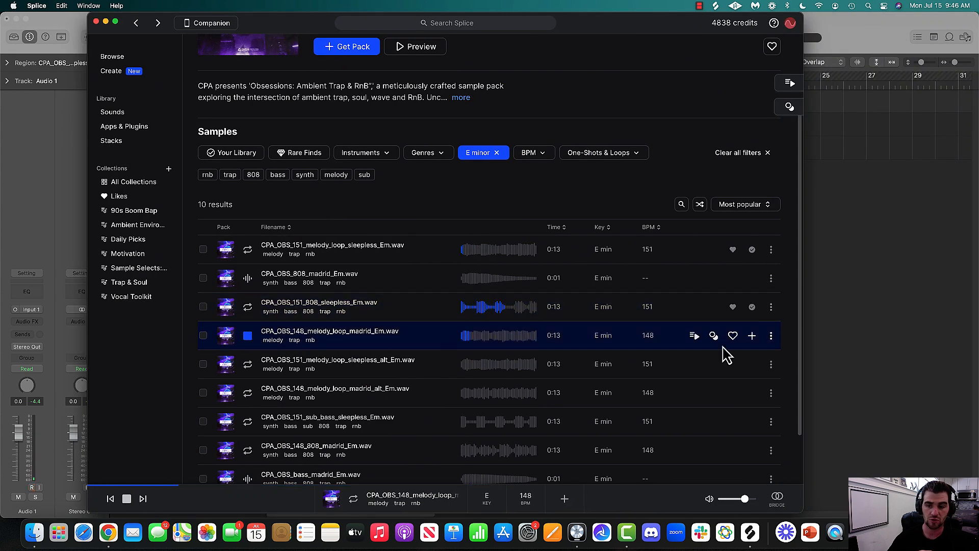
{"action": "left_click", "coordinate": [247, 335]}
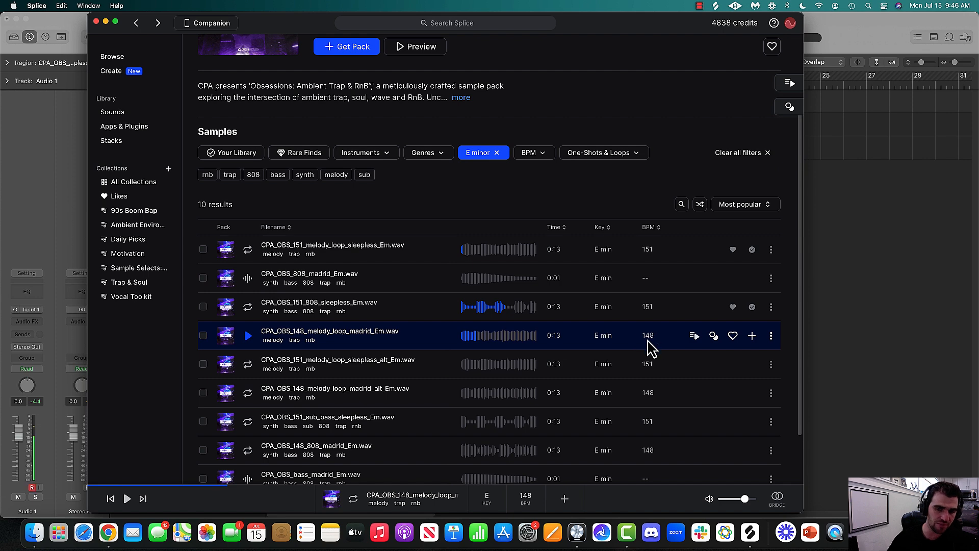
{"action": "left_click", "coordinate": [248, 365]}
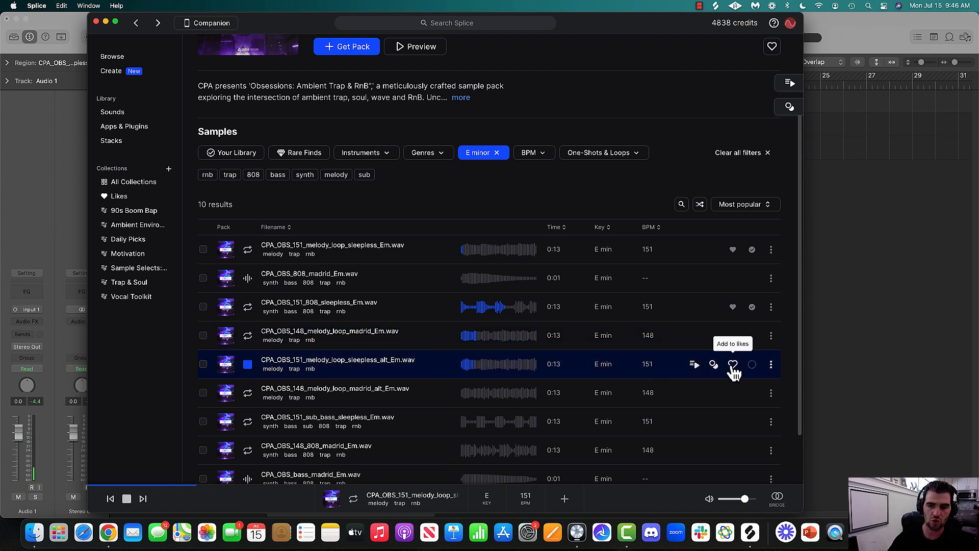
Place the sleepless alt melody loop on a new track at bar 1 of the Logic Pro project
{"action": "left_click_drag", "start_coordinate": [284, 23], "coordinate": [564, 23]}
{"action": "left_click_drag", "start_coordinate": [586, 370], "coordinate": [266, 253]}
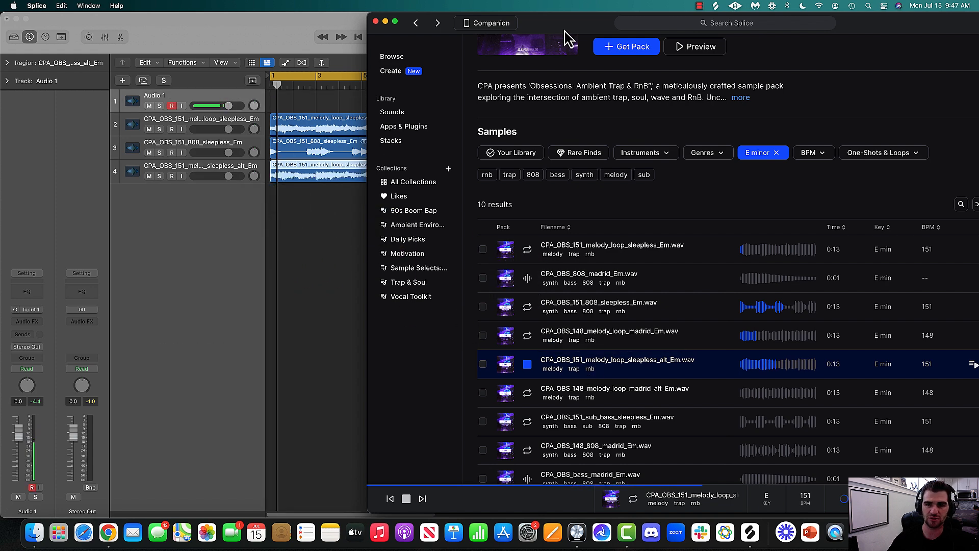
{"action": "left_click_drag", "start_coordinate": [564, 36], "coordinate": [269, 36]}
Audition the last five E minor samples in the pack, replay the first five in the list, and stop playback
{"action": "scroll", "coordinate": [429, 240], "scroll_direction": "down", "scroll_amount": 3}
{"action": "left_click", "coordinate": [232, 330]}
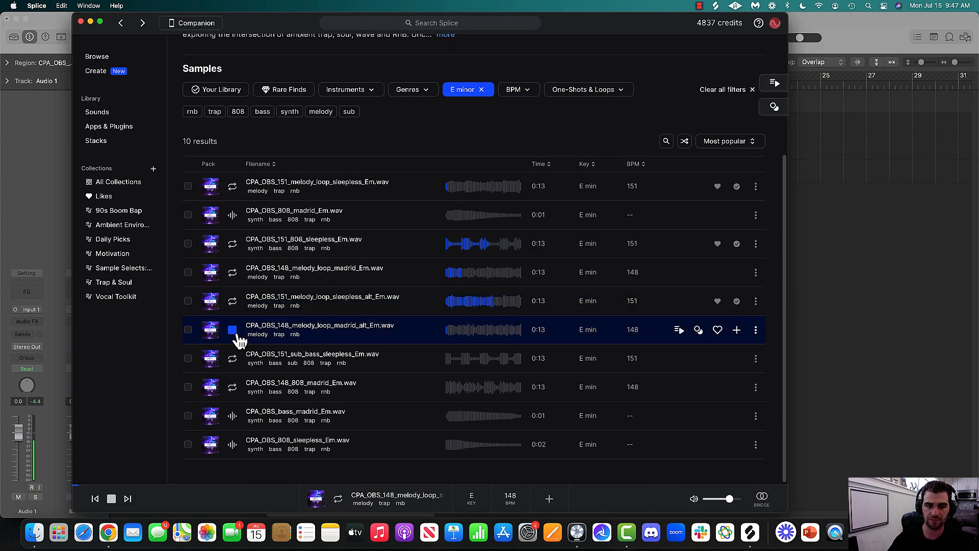
{"action": "left_click", "coordinate": [233, 358]}
{"action": "left_click", "coordinate": [233, 387]}
{"action": "left_click", "coordinate": [232, 415]}
{"action": "left_click", "coordinate": [233, 444]}
{"action": "left_click", "coordinate": [234, 189]}
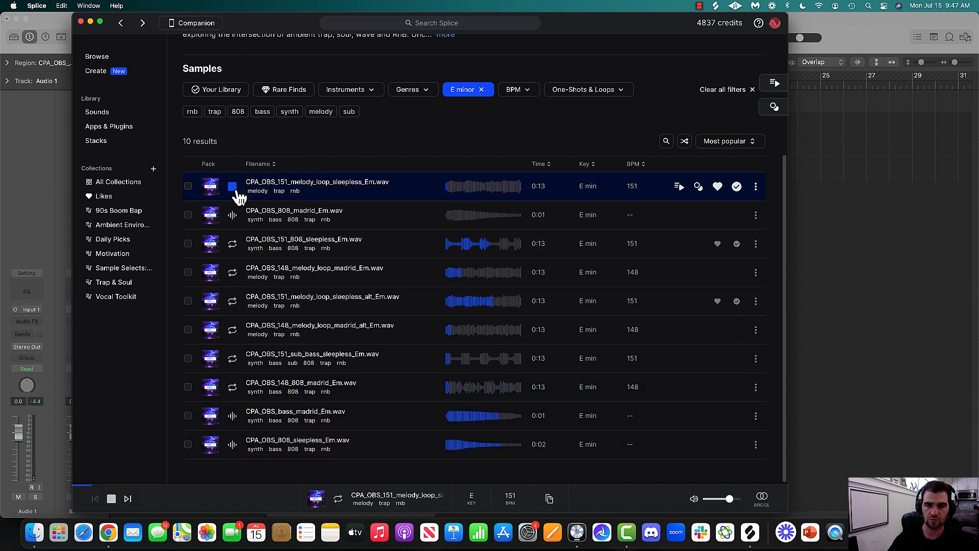
{"action": "left_click", "coordinate": [232, 216]}
{"action": "left_click", "coordinate": [232, 245]}
{"action": "left_click", "coordinate": [233, 273]}
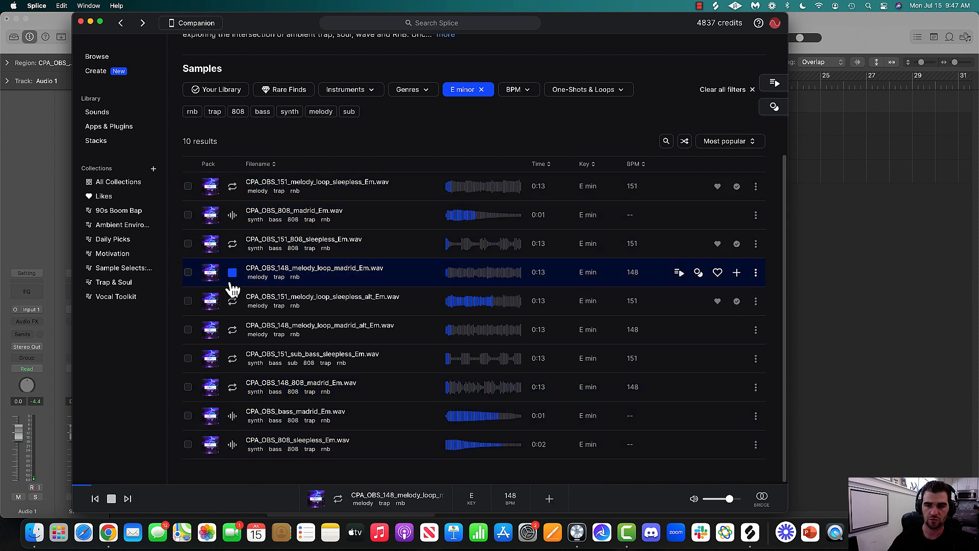
{"action": "left_click", "coordinate": [232, 302]}
{"action": "key", "text": "space"}
Switch to Logic Pro and move the sleepless 808 track below the sleepless alt melody track
{"action": "left_click", "coordinate": [13, 187]}
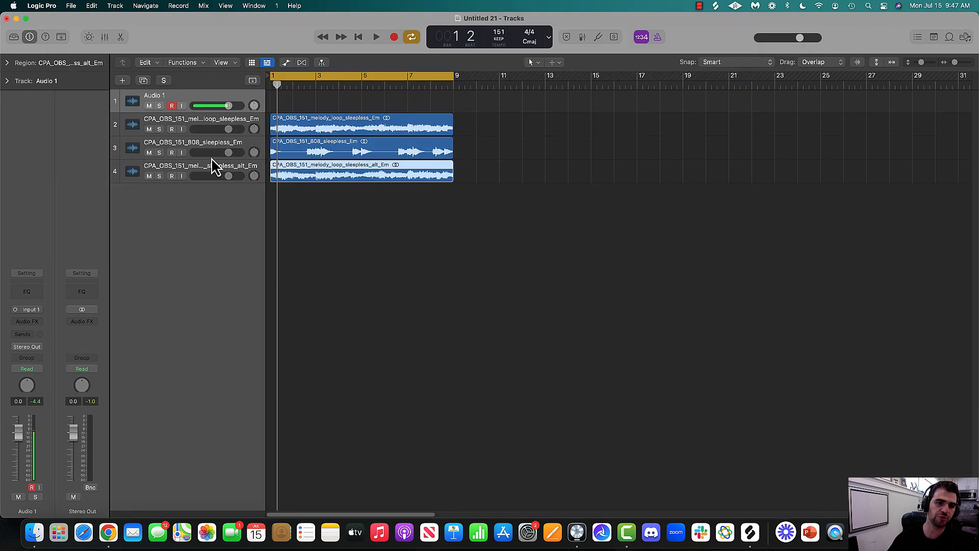
{"action": "left_click_drag", "start_coordinate": [193, 146], "coordinate": [192, 188]}
Solo the main melody, alt melody and 808 tracks to compare their sound, and clear the solos
{"action": "left_click", "coordinate": [159, 129]}
{"action": "key", "text": "space"}
{"action": "left_click", "coordinate": [159, 153]}
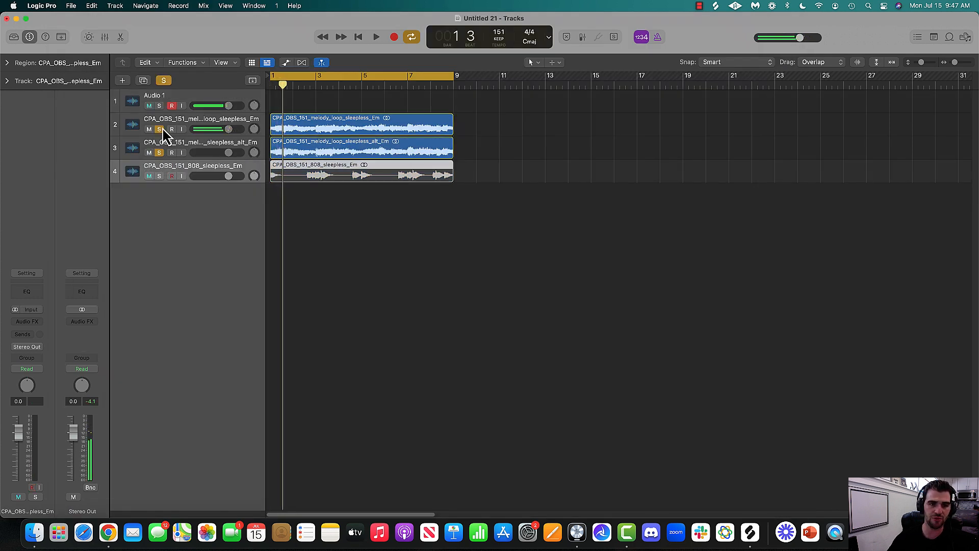
{"action": "left_click", "coordinate": [161, 130]}
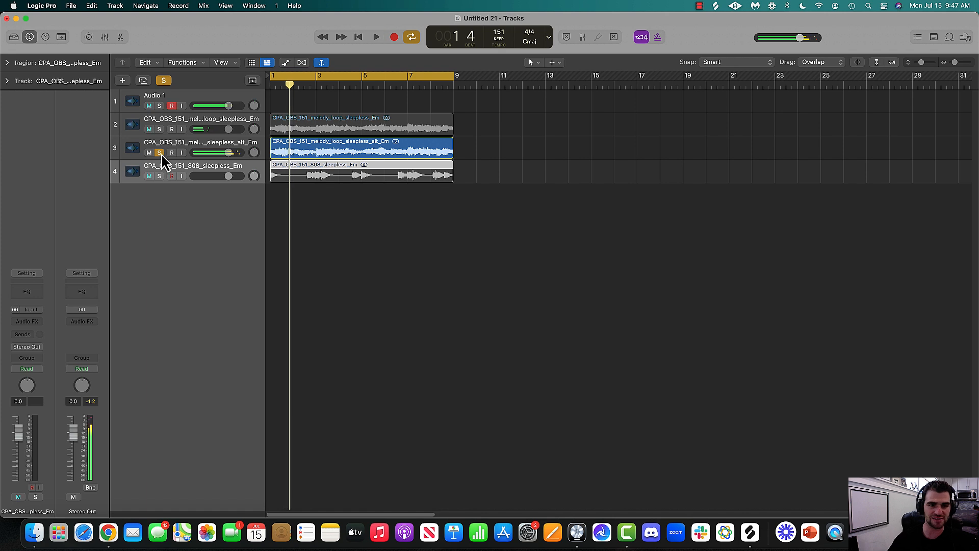
{"action": "left_click", "coordinate": [159, 152]}
{"action": "left_click", "coordinate": [160, 175]}
{"action": "key", "text": "space"}
{"action": "left_click", "coordinate": [159, 176]}
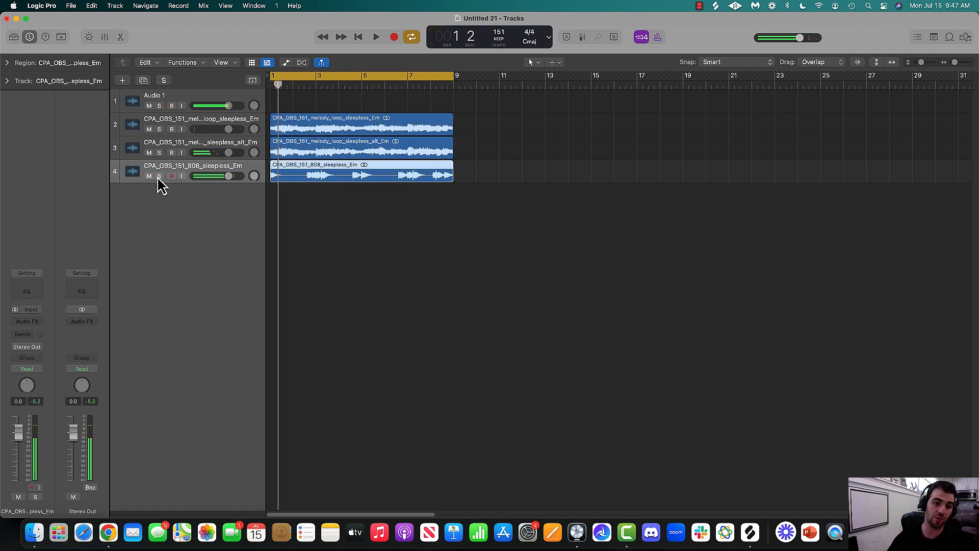
During playback, lower the main sleepless melody track to about -9.8 dB and turn the alt melody and 808 tracks fully down
{"action": "key", "text": "space"}
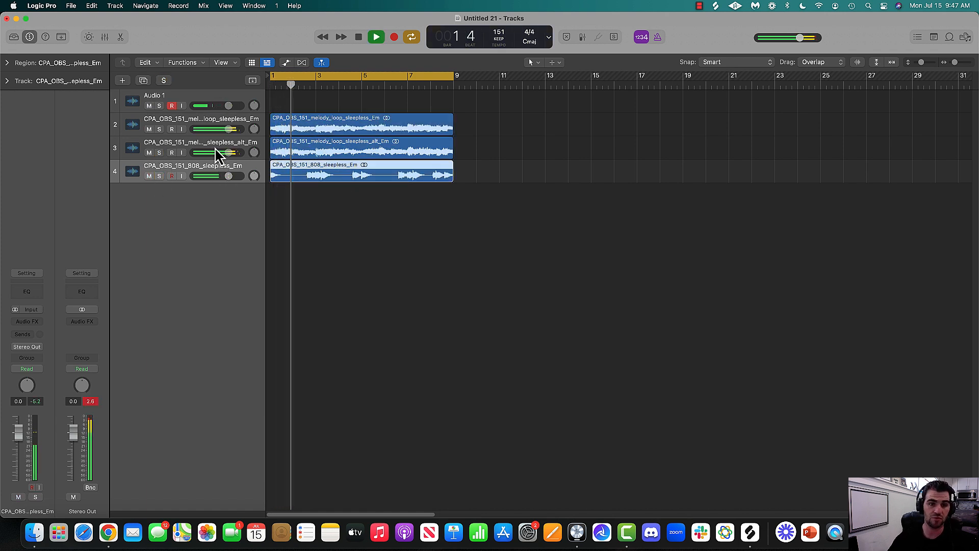
{"action": "left_click", "coordinate": [215, 148]}
{"action": "left_click", "coordinate": [230, 124], "text": "shift"}
{"action": "left_click_drag", "start_coordinate": [228, 129], "coordinate": [101, 145]}
{"action": "left_click", "coordinate": [224, 147]}
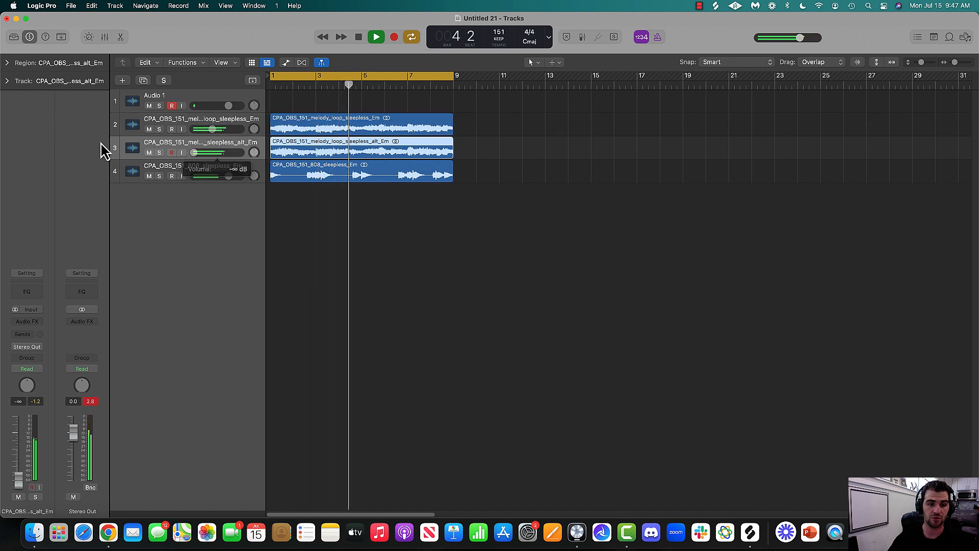
{"action": "key", "text": "space"}
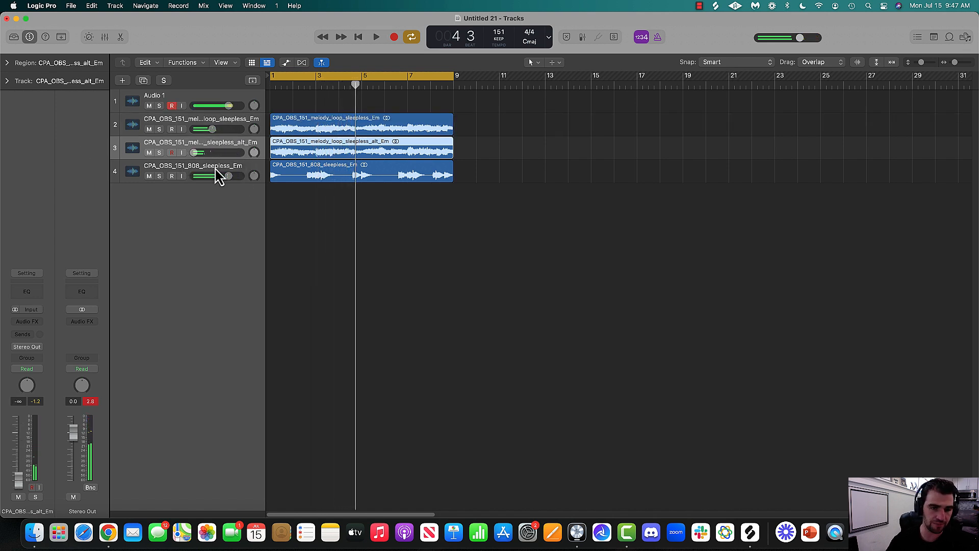
{"action": "left_click_drag", "start_coordinate": [218, 174], "coordinate": [56, 183]}
Rename the main sleepless melody track as Main Sample Em and set its volume to -12.0 dB during playback
{"action": "double_click", "coordinate": [189, 121]}
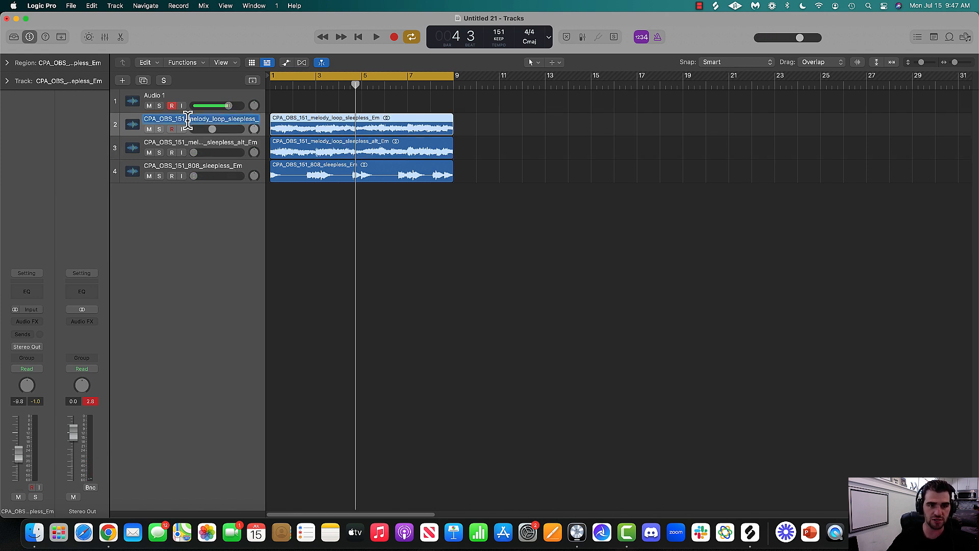
{"action": "type", "text": "Main Sam"}
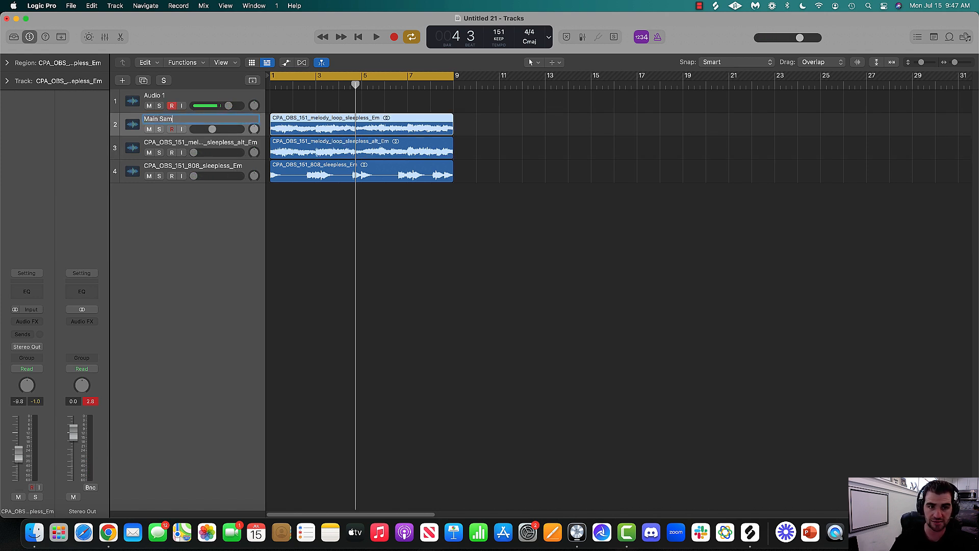
{"action": "key", "text": "Return"}
{"action": "key", "text": "space"}
{"action": "left_click_drag", "start_coordinate": [215, 134], "coordinate": [210, 133]}
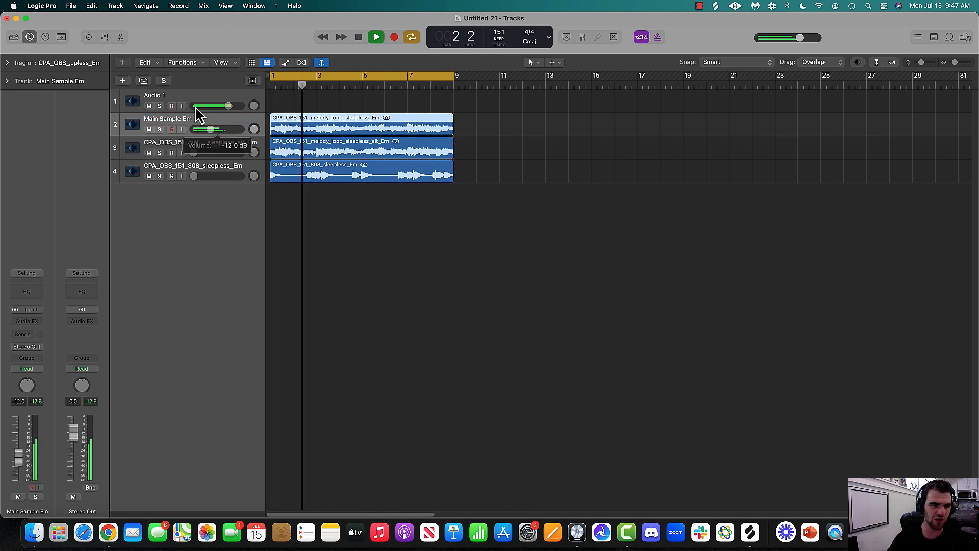
Delete the empty Audio 1 track and restart playback of the project
{"action": "left_click", "coordinate": [194, 97]}
{"action": "key", "text": "Delete"}
{"action": "key", "text": "space"}
{"action": "key", "text": "space"}
{"action": "key", "text": "space"}
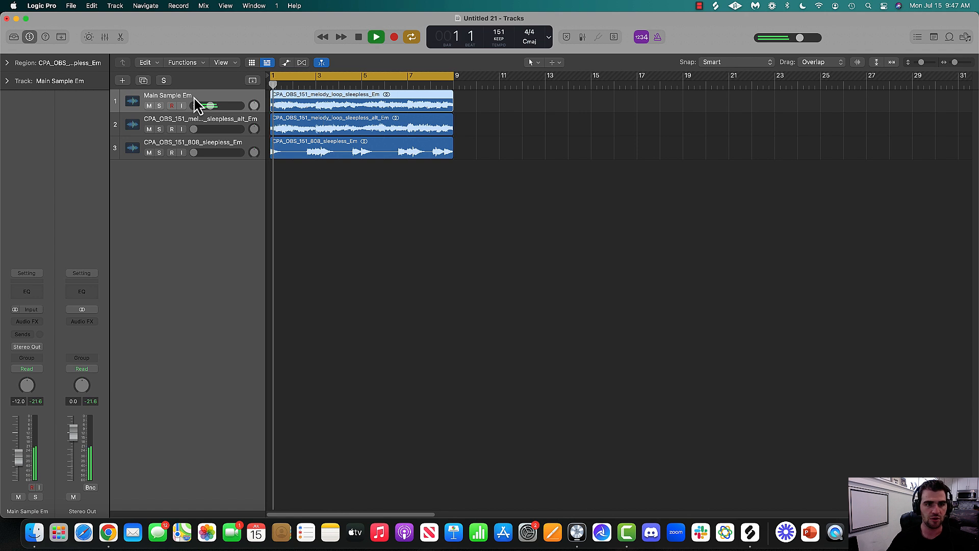
Rename the sleepless alt melody track as Synth Em
{"action": "double_click", "coordinate": [183, 119]}
{"action": "type", "text": "Synth Em"}
{"action": "key", "text": "Return"}
Balance Synth Em against Main Sample Em, set its volume to about -15.8 dB, and clear the track solos
{"action": "key", "text": "space"}
{"action": "left_click_drag", "start_coordinate": [194, 129], "coordinate": [226, 133]}
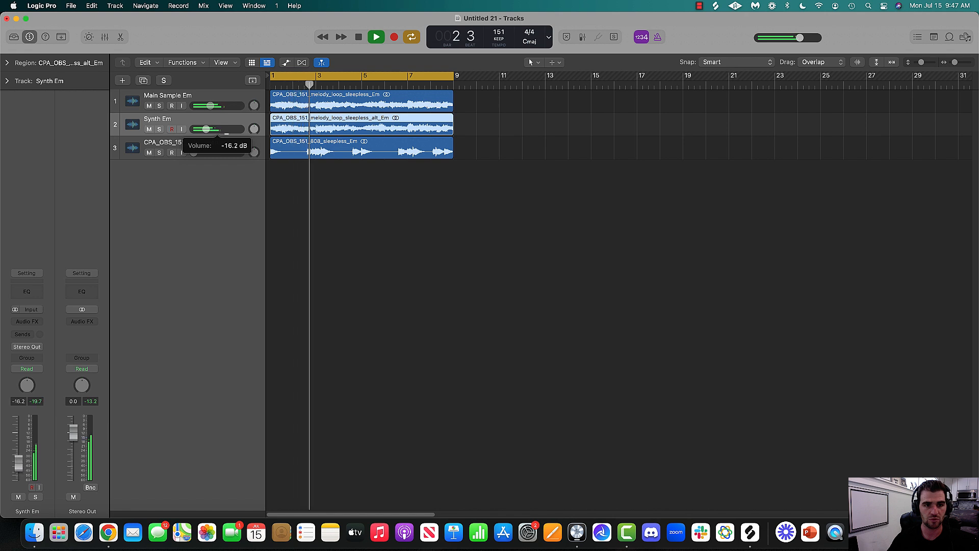
{"action": "left_click", "coordinate": [159, 129]}
{"action": "left_click_drag", "start_coordinate": [205, 129], "coordinate": [224, 131]}
{"action": "left_click", "coordinate": [160, 105]}
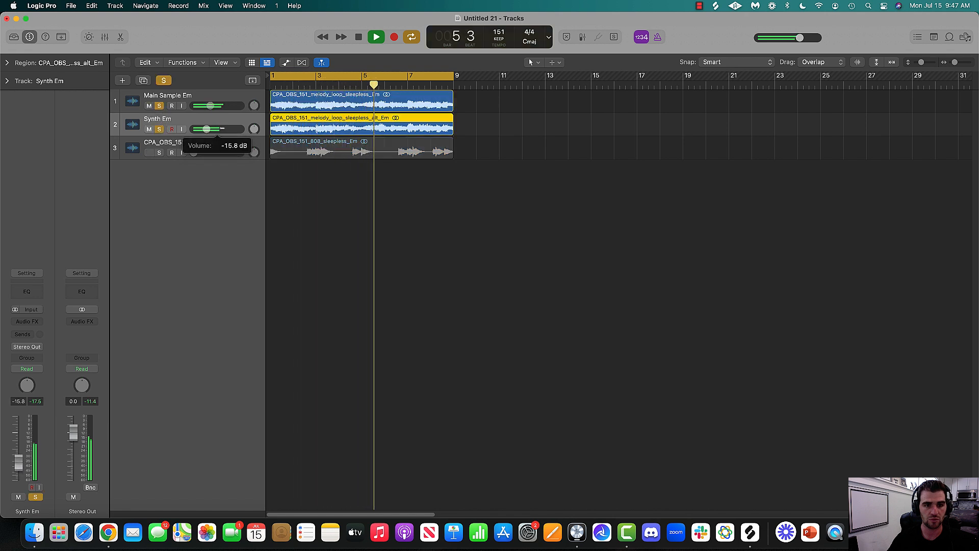
{"action": "left_click", "coordinate": [163, 80]}
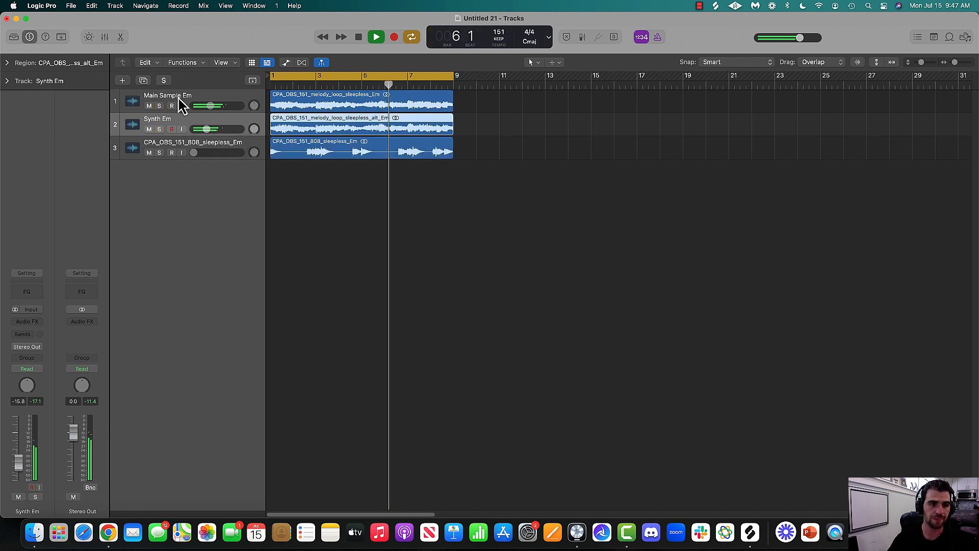
Raise the 808 track's volume, trim Main Sample Em slightly, set Synth Em to about -20.5 dB, and stop playback
{"action": "left_click", "coordinate": [190, 152]}
{"action": "left_click_drag", "start_coordinate": [194, 153], "coordinate": [207, 106]}
{"action": "left_click", "coordinate": [210, 105]}
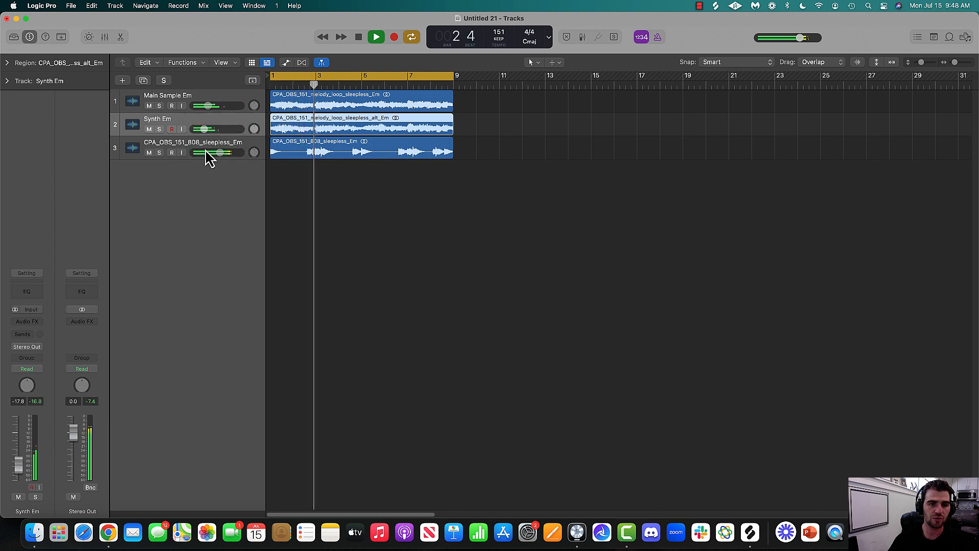
{"action": "left_click", "coordinate": [219, 152]}
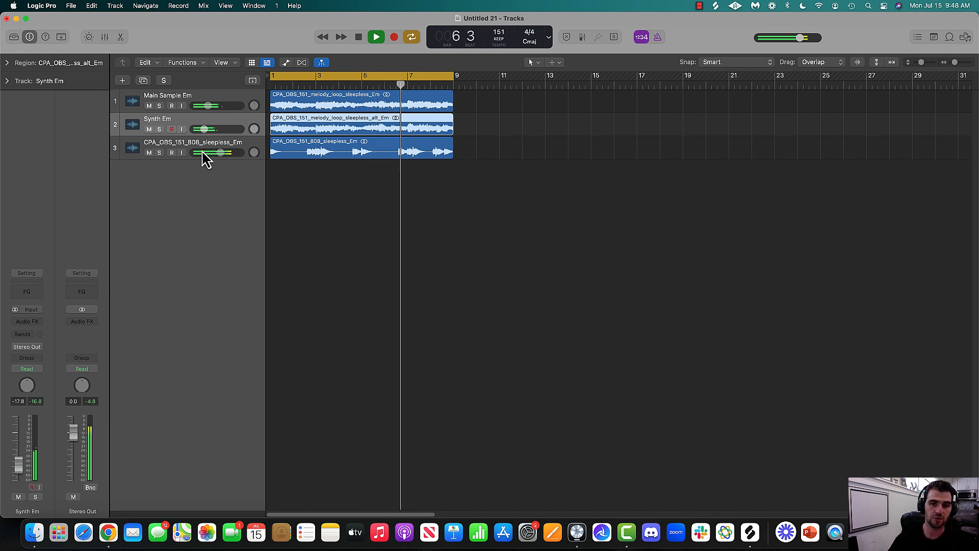
{"action": "left_click_drag", "start_coordinate": [202, 152], "coordinate": [203, 130]}
{"action": "left_click", "coordinate": [312, 208]}
{"action": "key", "text": "space"}
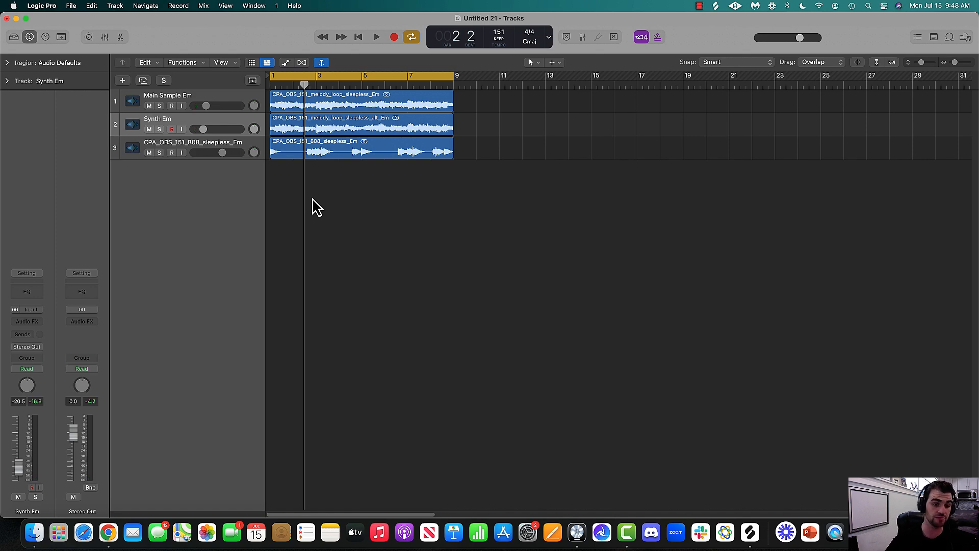
Switch to Chrome and view the Phase 1: Production section of the RFMA Framework 2.0 whiteboard
{"action": "left_click", "coordinate": [745, 545]}
{"action": "left_click", "coordinate": [108, 532]}
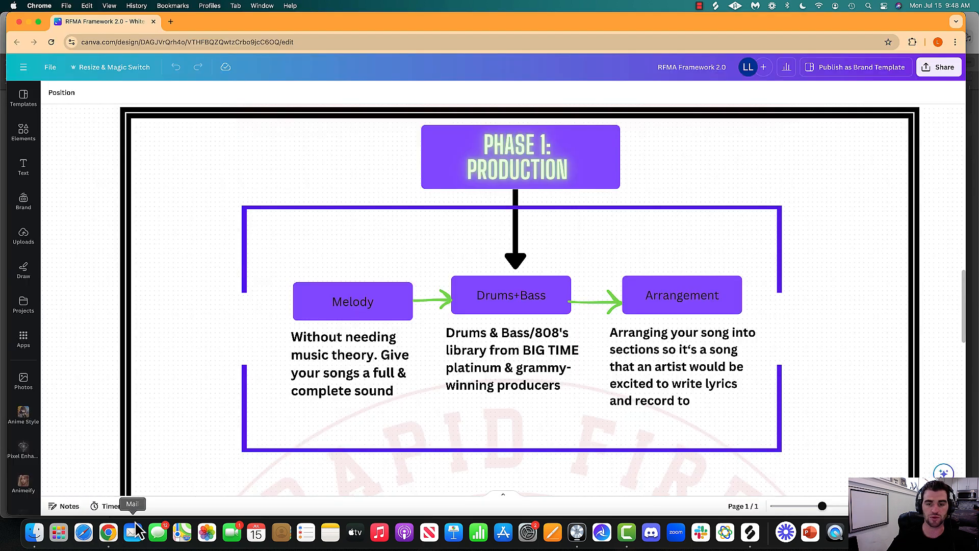
Switch to Splice, search for "murda beatz" and open the MURDA BEATZ QUARANTINE KIT pack
{"action": "left_click", "coordinate": [751, 533]}
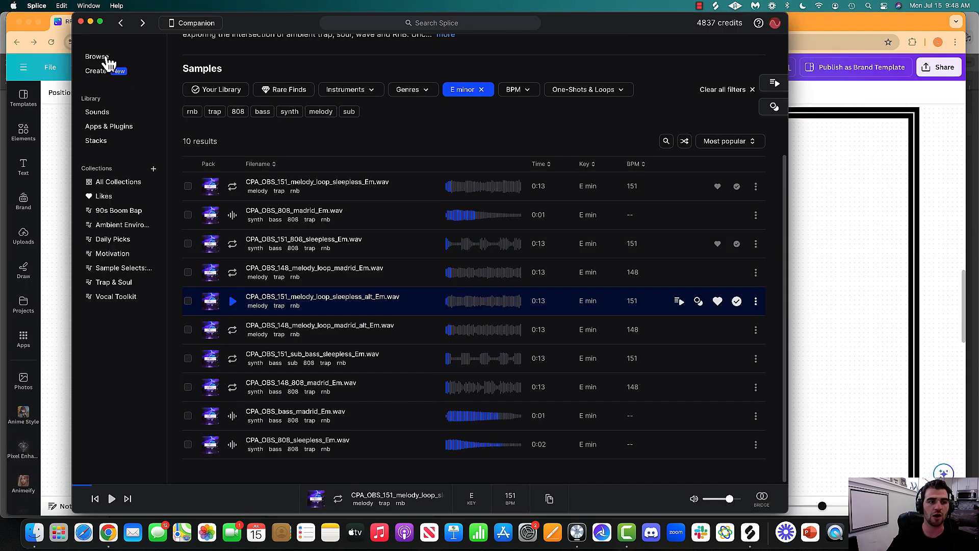
{"action": "left_click", "coordinate": [92, 59]}
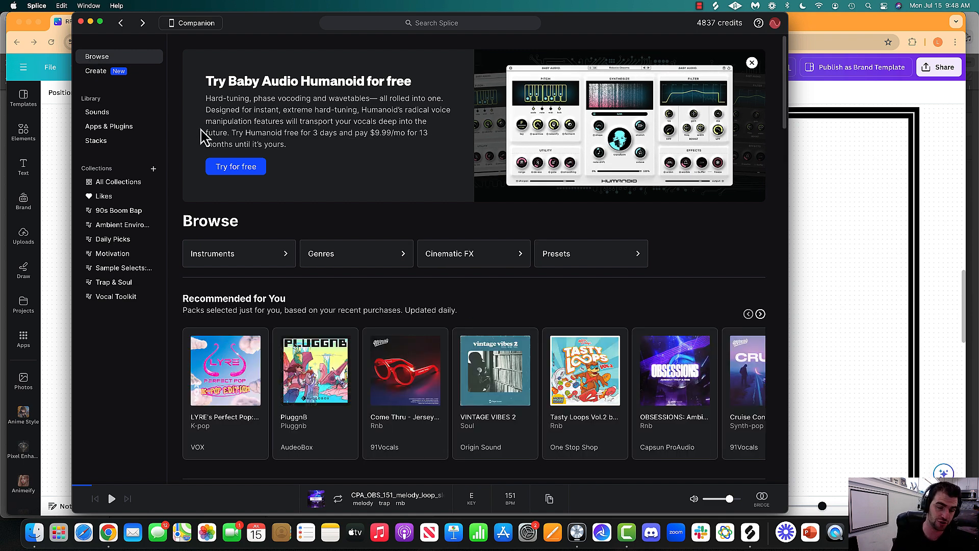
{"action": "left_click", "coordinate": [29, 22]}
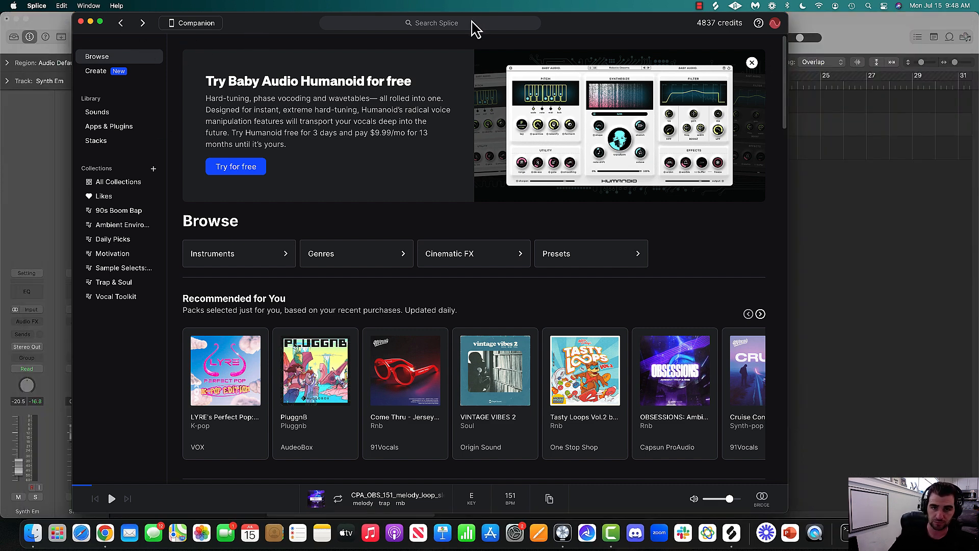
{"action": "left_click", "coordinate": [471, 23]}
{"action": "type", "text": "murda beatz"}
{"action": "key", "text": "Return"}
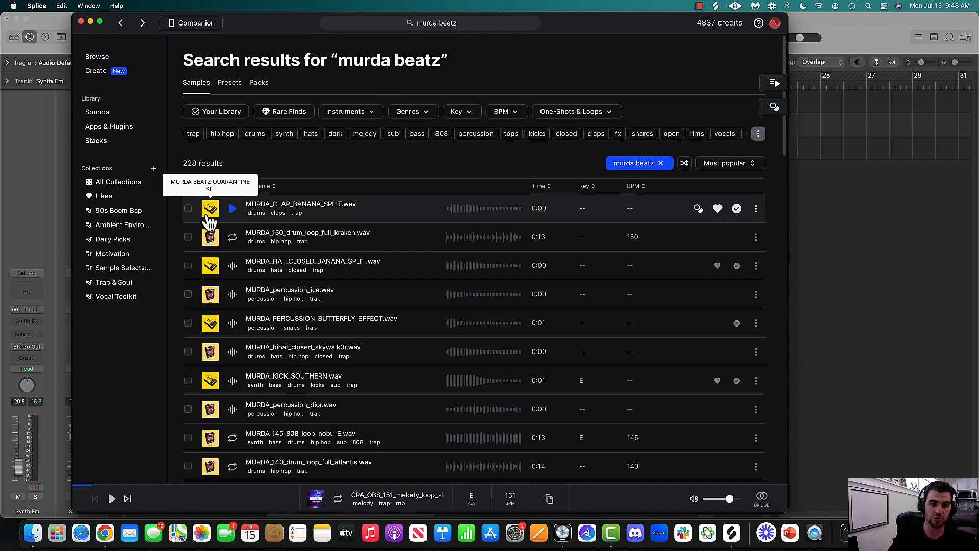
{"action": "left_click", "coordinate": [210, 208]}
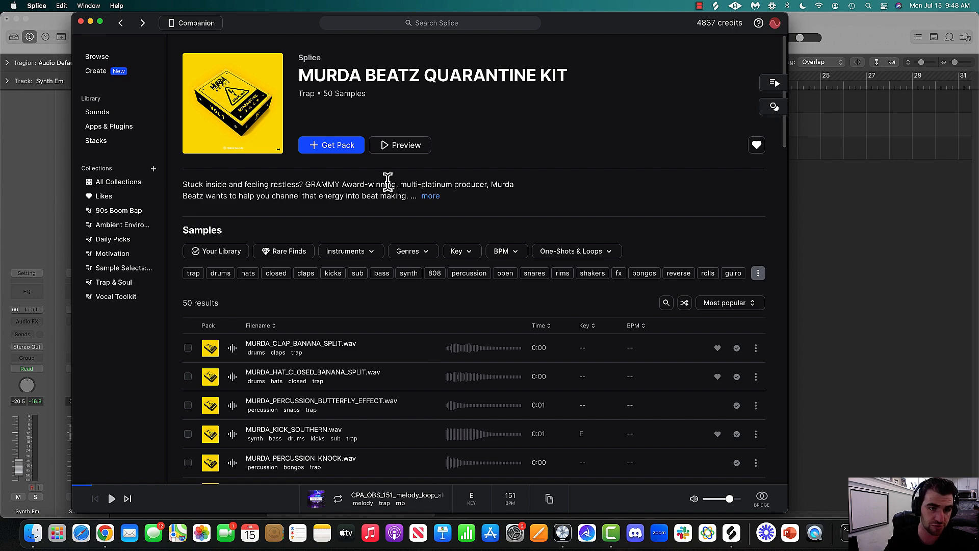
Look through the samples in the MURDA BEATZ QUARANTINE KIT and expand the pack's full description
{"action": "scroll", "coordinate": [388, 181], "scroll_direction": "down", "scroll_amount": 10}
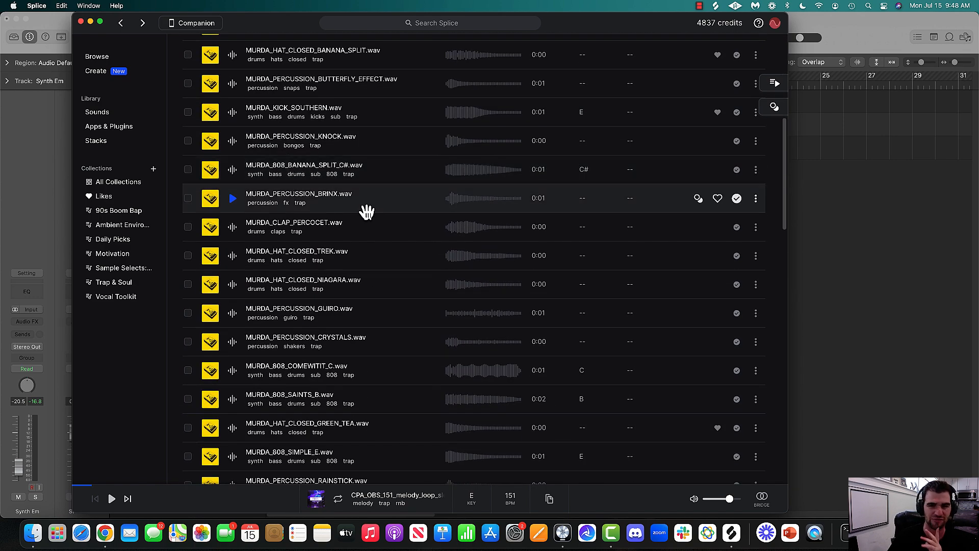
{"action": "scroll", "coordinate": [366, 204], "scroll_direction": "up", "scroll_amount": 10}
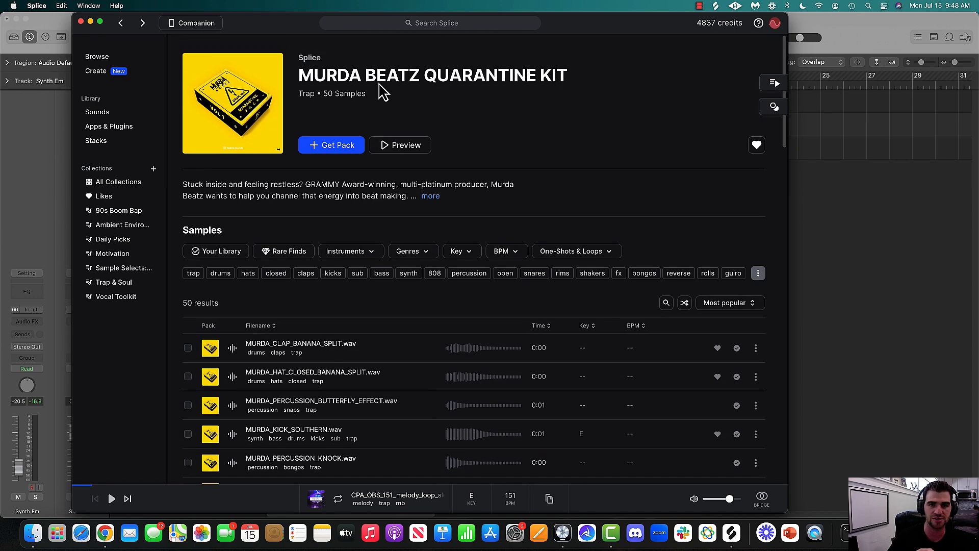
{"action": "left_click_drag", "start_coordinate": [298, 77], "coordinate": [418, 76]}
{"action": "left_click", "coordinate": [418, 76]}
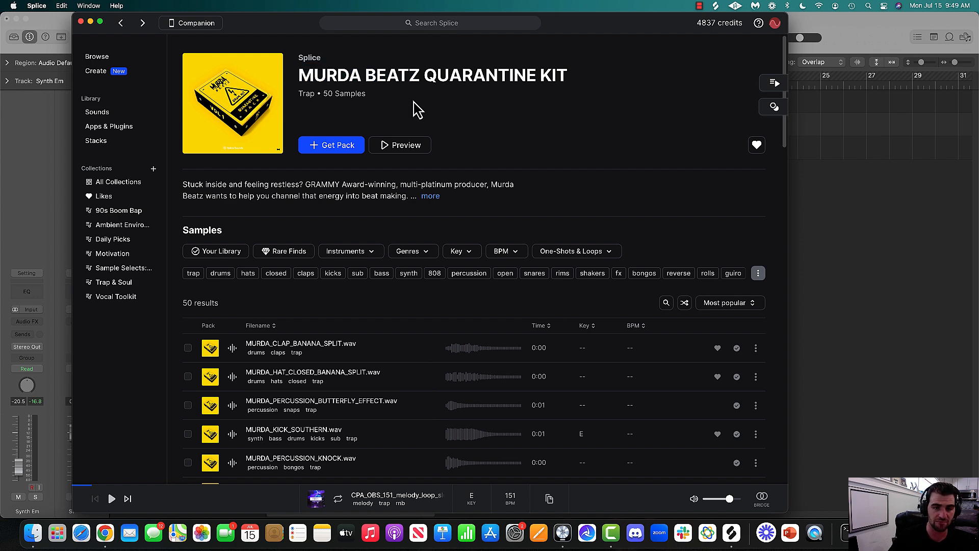
{"action": "left_click", "coordinate": [430, 196]}
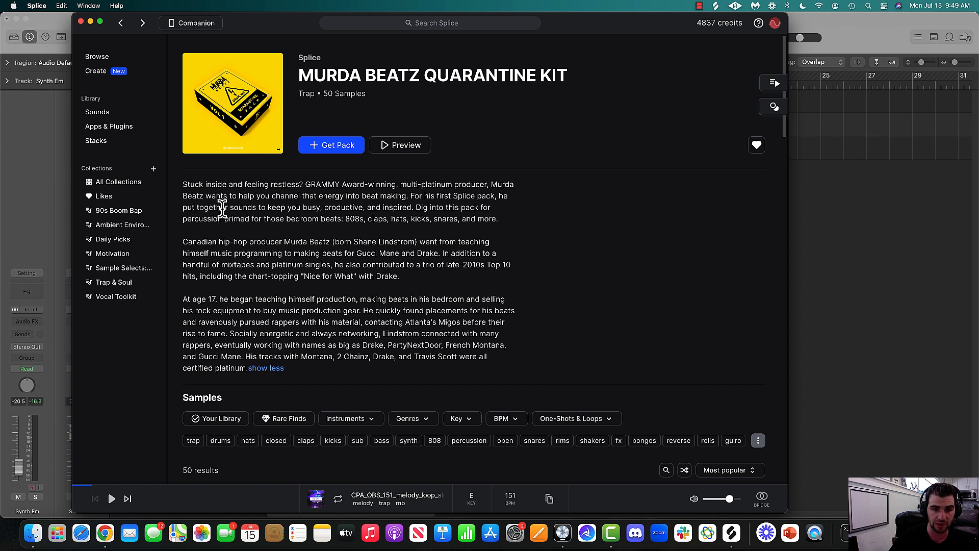
Search Splice for "sonny digital"
{"action": "left_click", "coordinate": [455, 25]}
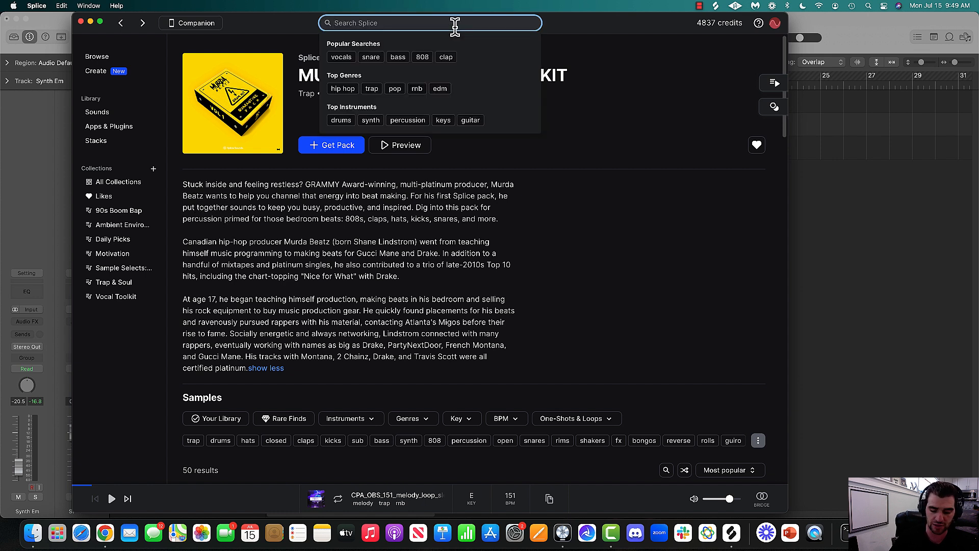
{"action": "type", "text": "sonny digi"}
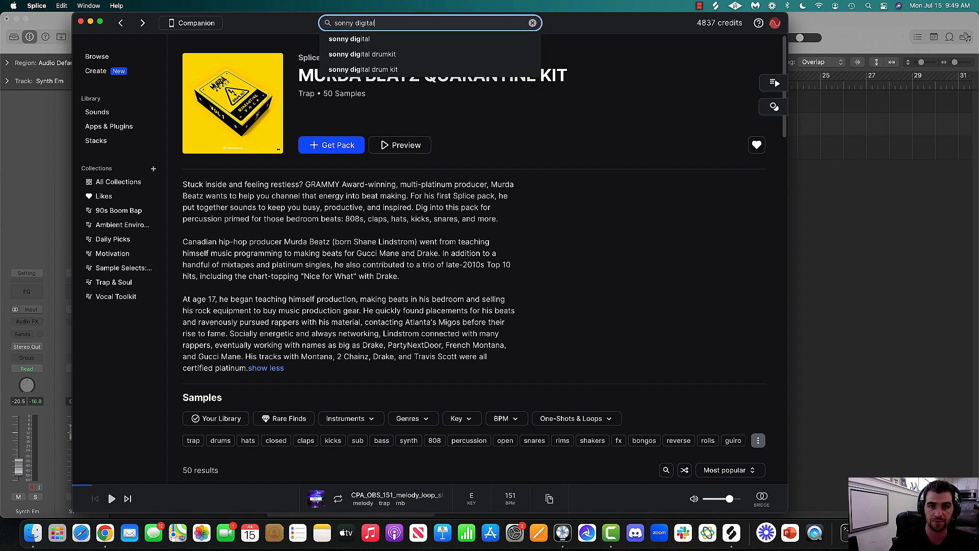
{"action": "type", "text": "tal"}
{"action": "key", "text": "Return"}
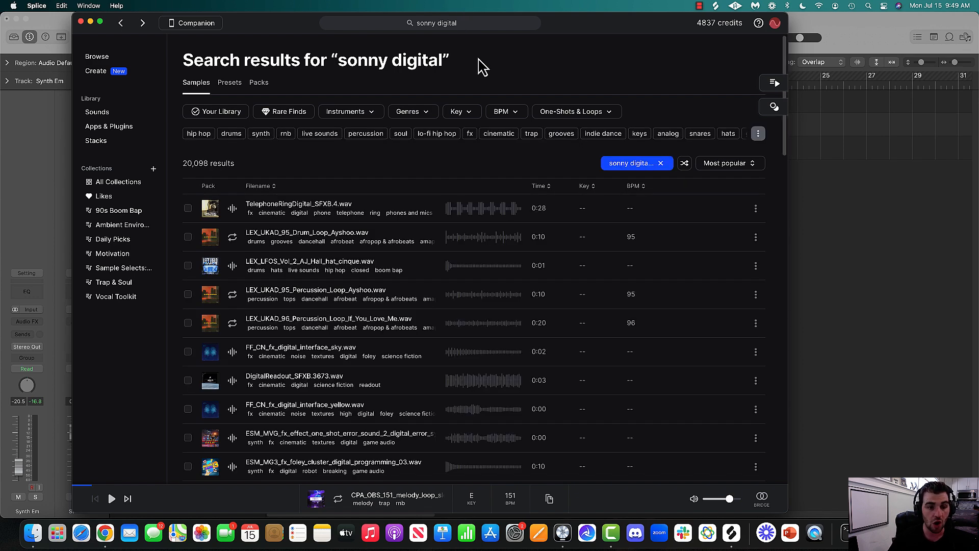
Open the Sonny Digital Drumkit pack from the search results and expand its full description
{"action": "scroll", "coordinate": [275, 171], "scroll_direction": "down", "scroll_amount": 1}
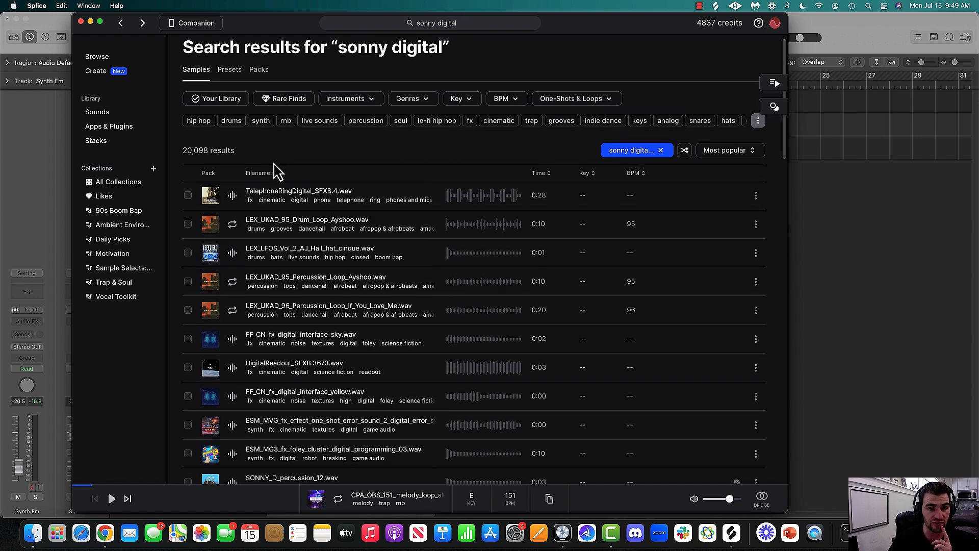
{"action": "scroll", "coordinate": [255, 204], "scroll_direction": "down", "scroll_amount": 5}
{"action": "left_click", "coordinate": [209, 400]}
{"action": "left_click_drag", "start_coordinate": [301, 82], "coordinate": [489, 87]}
{"action": "left_click", "coordinate": [490, 87]}
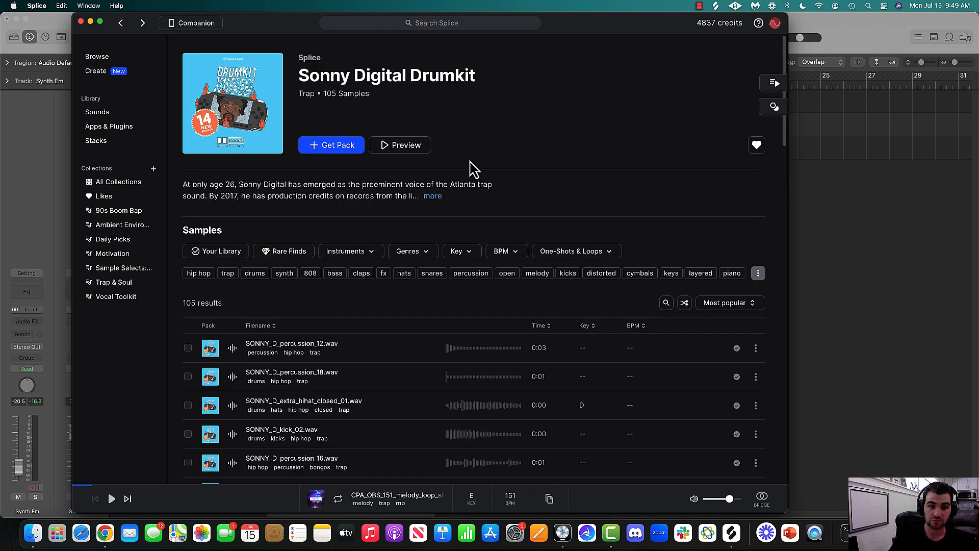
{"action": "left_click", "coordinate": [433, 197]}
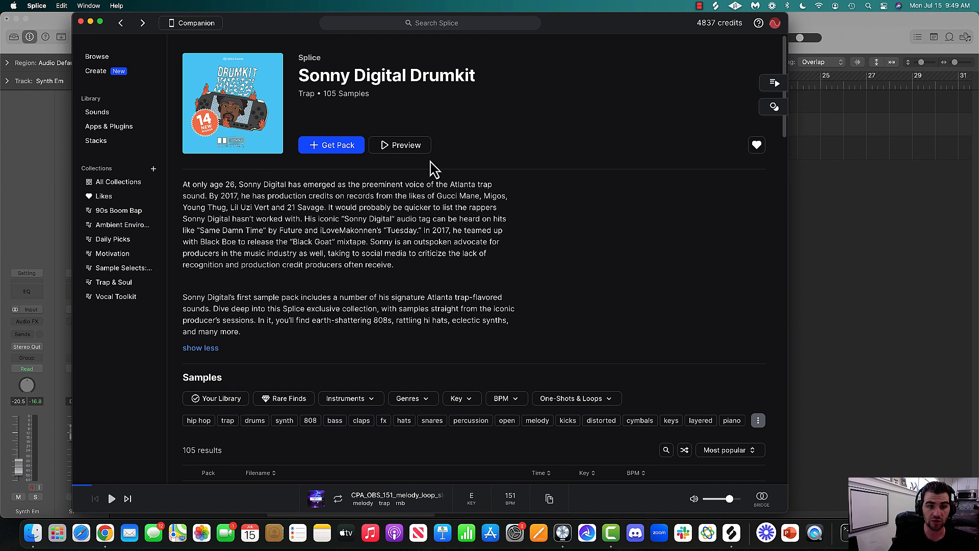
Search Splice for "boi 1da"
{"action": "left_click", "coordinate": [429, 26]}
{"action": "type", "text": "bo"}
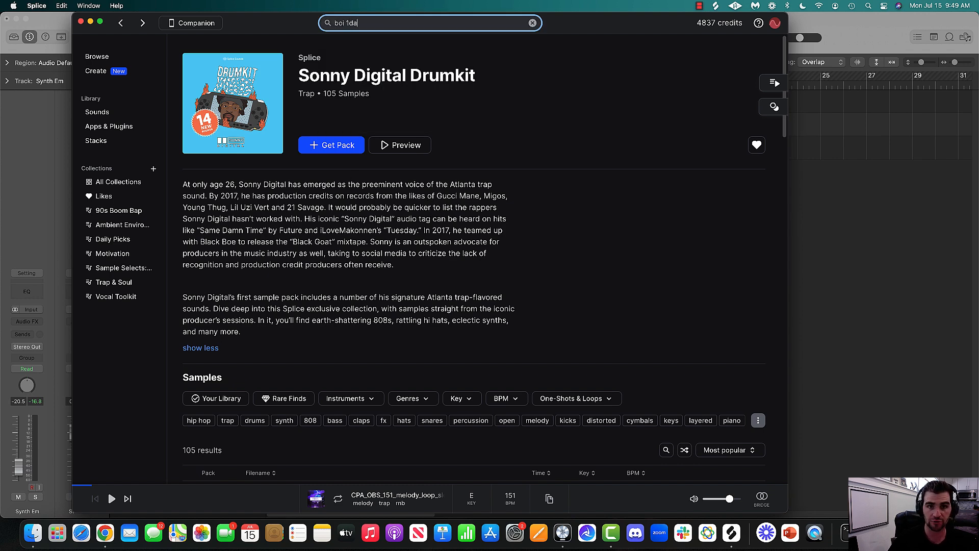
{"action": "type", "text": "i 1da"}
{"action": "key", "text": "Return"}
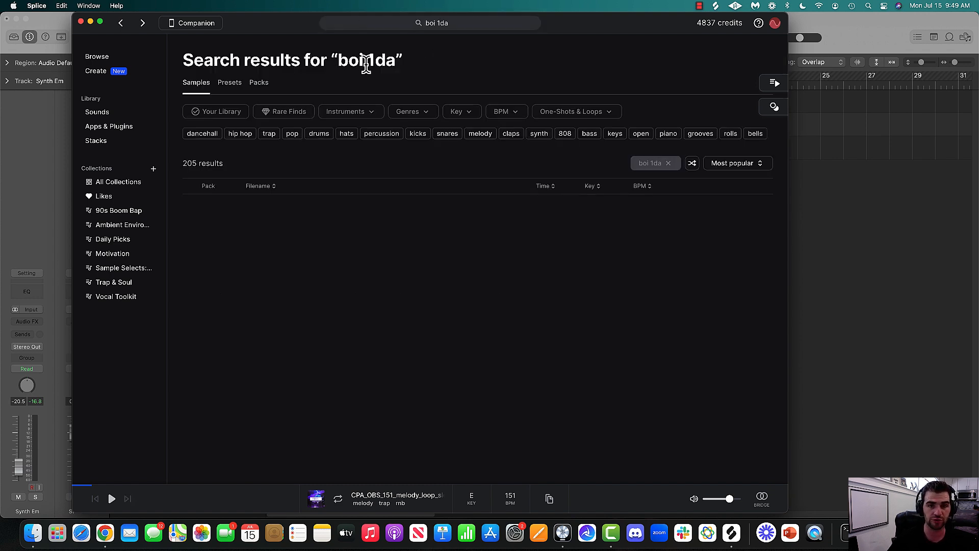
{"action": "left_click_drag", "start_coordinate": [339, 61], "coordinate": [397, 65]}
Open the pack Boi-1da Soundkit: Bare Sounds for Your Headtop and look through its samples
{"action": "left_click", "coordinate": [209, 214]}
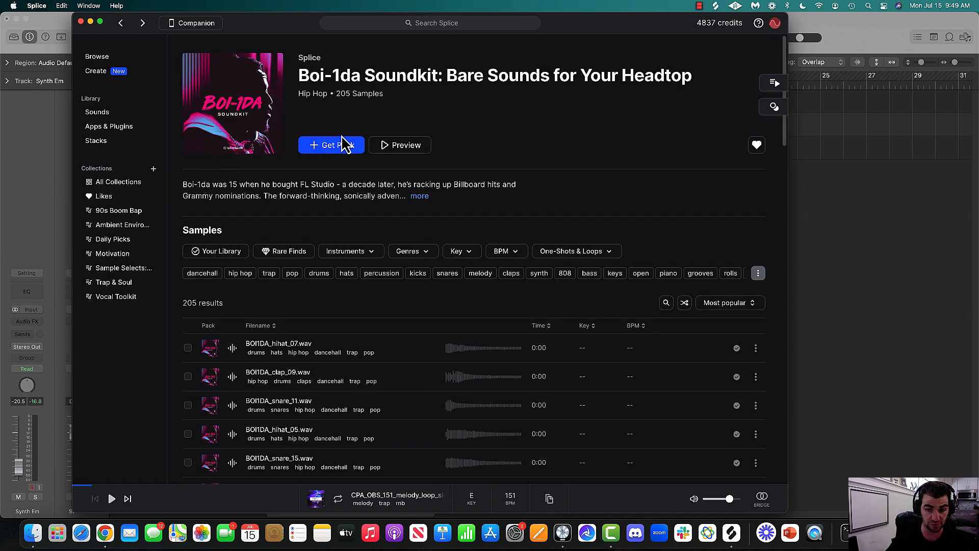
{"action": "scroll", "coordinate": [380, 149], "scroll_direction": "down", "scroll_amount": 1}
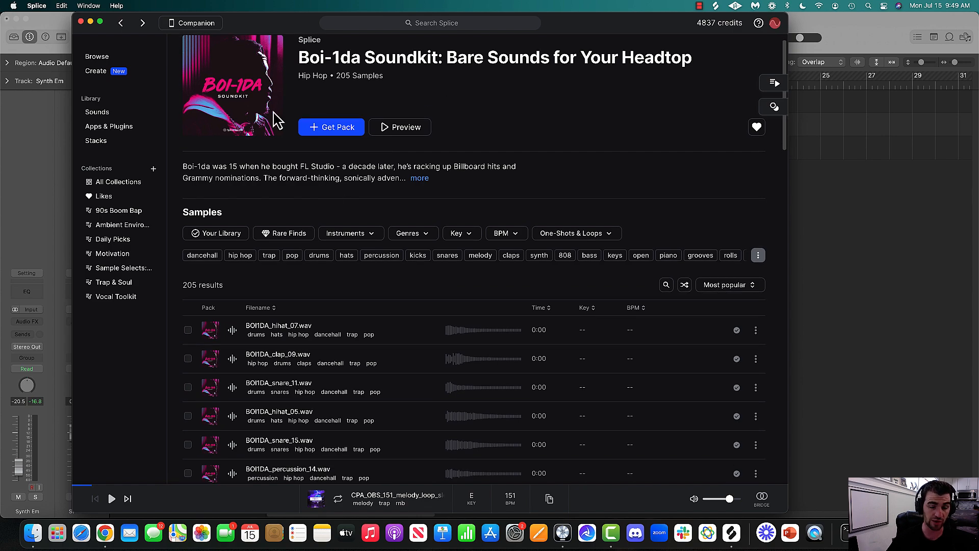
{"action": "scroll", "coordinate": [276, 116], "scroll_direction": "up", "scroll_amount": 1}
{"action": "scroll", "coordinate": [428, 155], "scroll_direction": "down", "scroll_amount": 1}
{"action": "scroll", "coordinate": [426, 156], "scroll_direction": "down", "scroll_amount": 10}
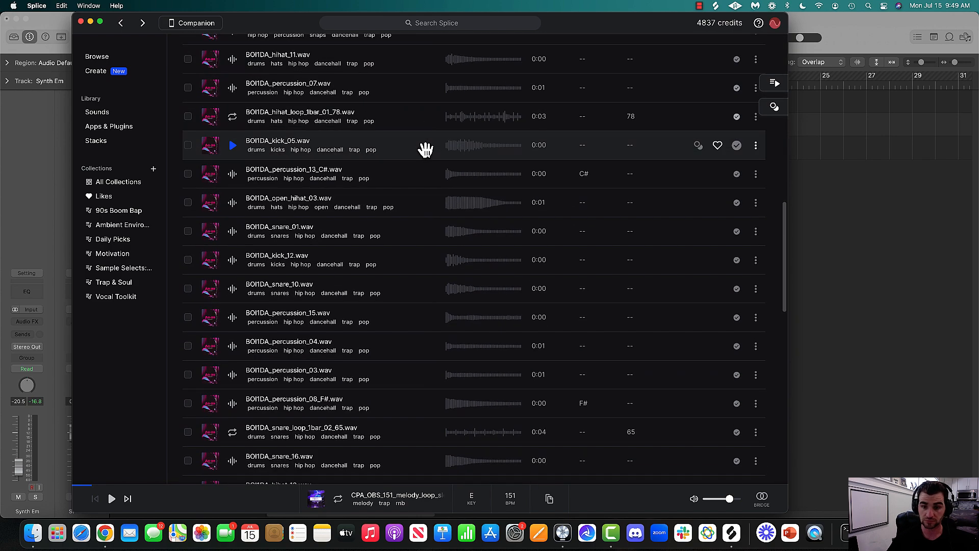
{"action": "scroll", "coordinate": [411, 160], "scroll_direction": "up", "scroll_amount": 15}
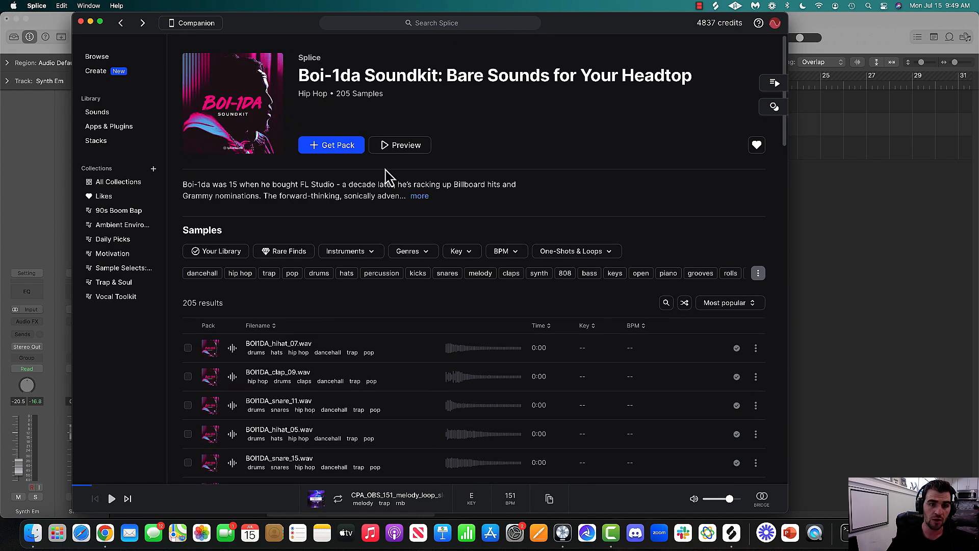
Switch to Logic Pro and create a software instrument track below the 808 using Ultrabeat (Drum Machine)
{"action": "left_click", "coordinate": [917, 288]}
{"action": "left_click", "coordinate": [190, 107]}
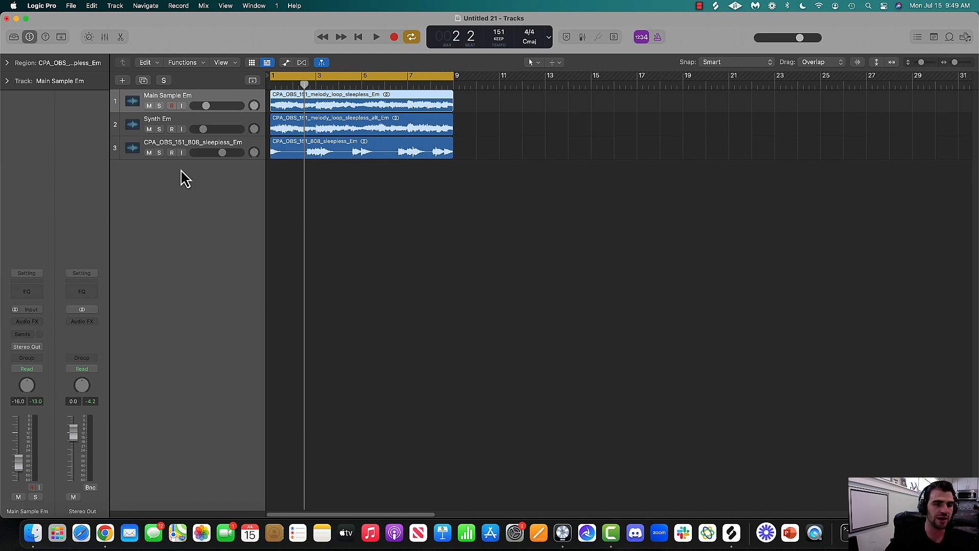
{"action": "left_click", "coordinate": [123, 81]}
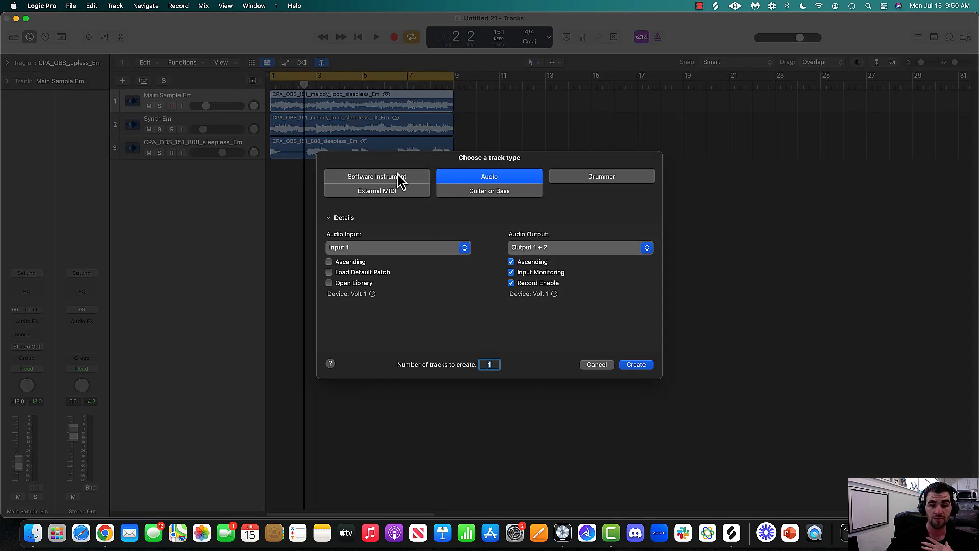
{"action": "left_click", "coordinate": [357, 180]}
{"action": "left_click", "coordinate": [356, 247]}
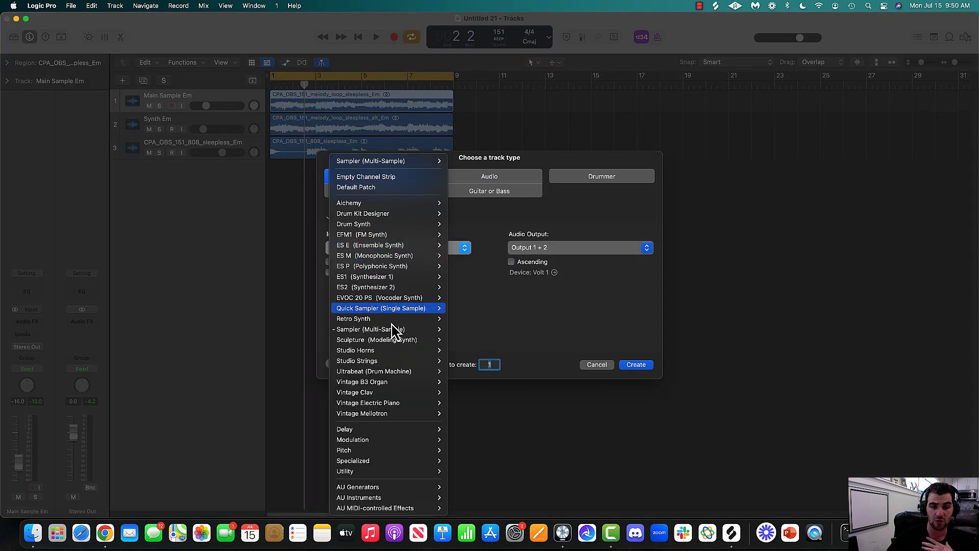
{"action": "mouse_move", "coordinate": [387, 371]}
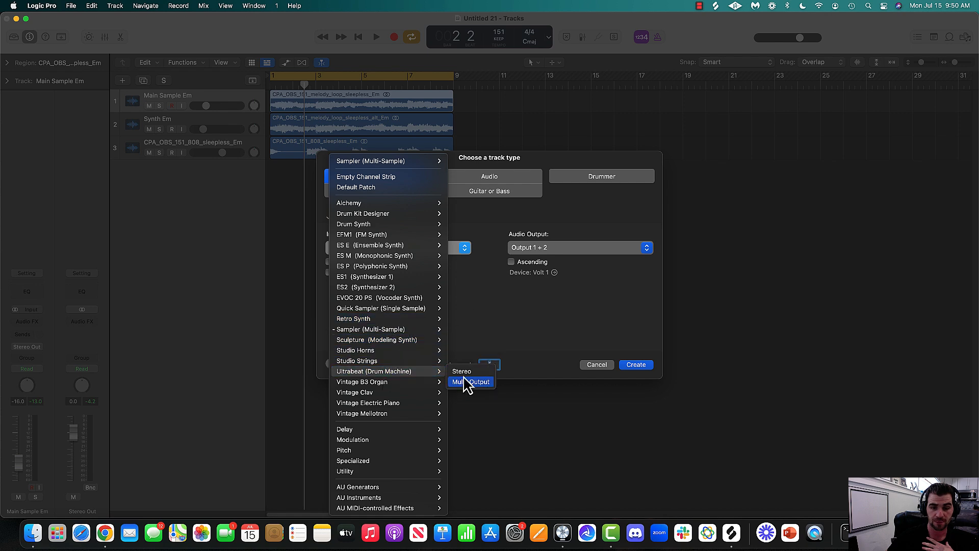
{"action": "left_click", "coordinate": [502, 371]}
{"action": "left_click", "coordinate": [637, 366]}
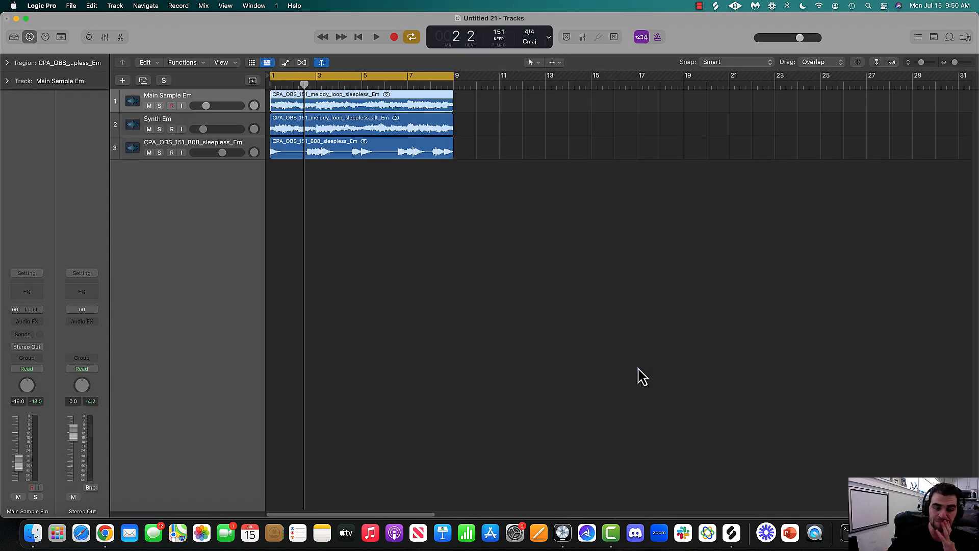
{"action": "left_click_drag", "start_coordinate": [193, 131], "coordinate": [188, 212]}
{"action": "left_click_drag", "start_coordinate": [516, 158], "coordinate": [688, 105]}
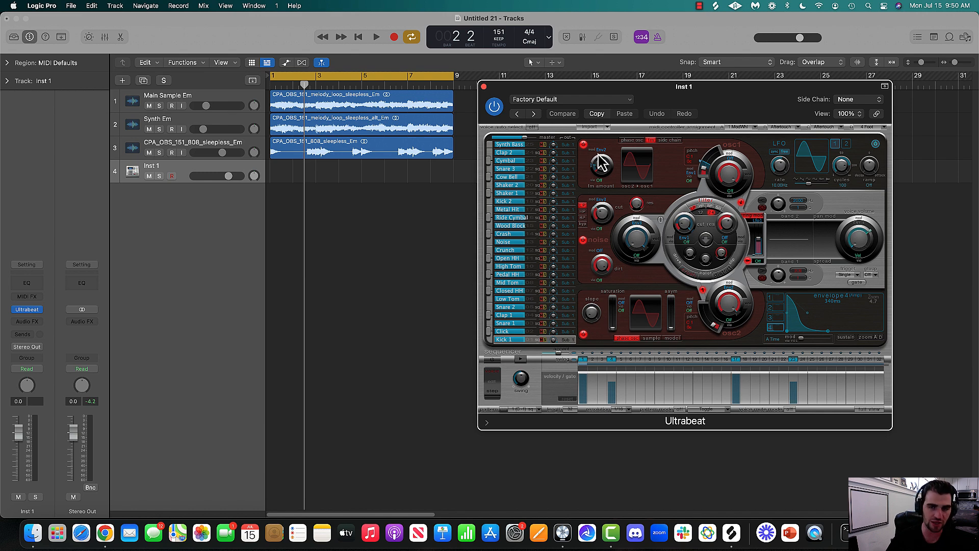
Load the saved MURDA BEATZ 2 drum kit into Ultrabeat on the new instrument track
{"action": "left_click", "coordinate": [732, 533]}
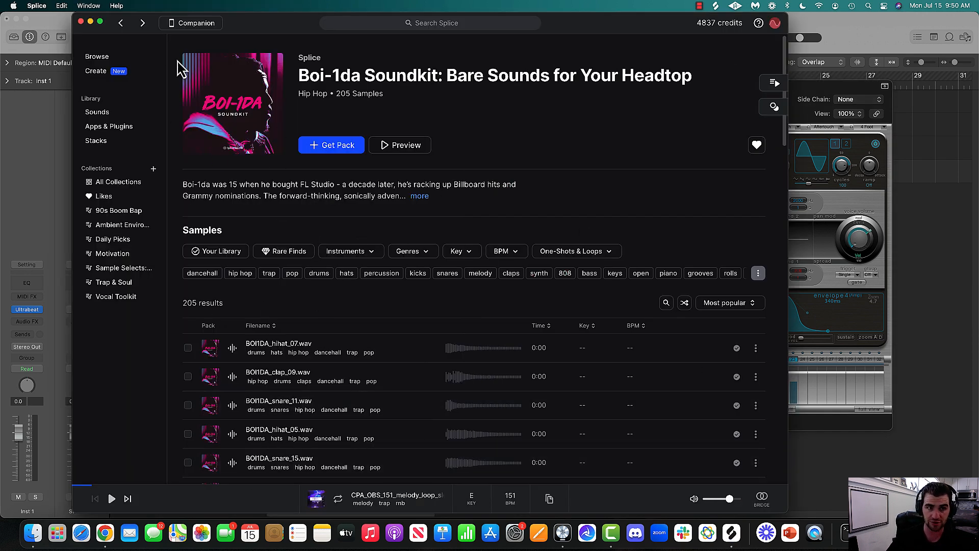
{"action": "left_click", "coordinate": [46, 193]}
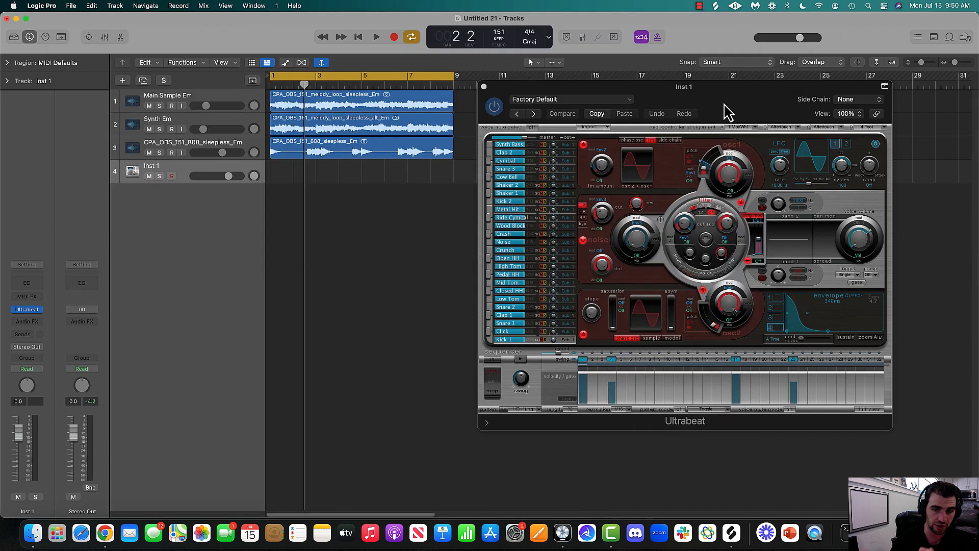
{"action": "left_click", "coordinate": [629, 100]}
{"action": "scroll", "coordinate": [618, 227], "scroll_direction": "down", "scroll_amount": 5}
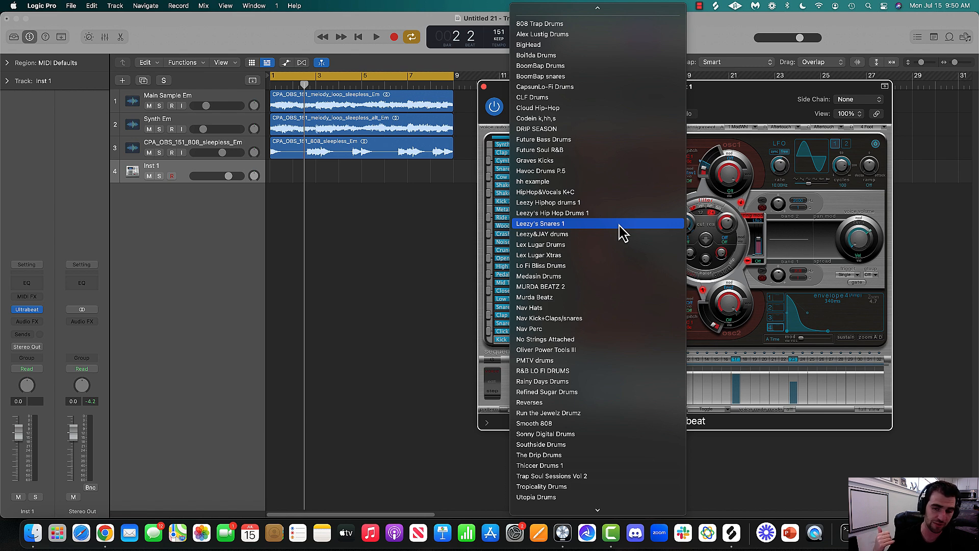
{"action": "scroll", "coordinate": [620, 230], "scroll_direction": "down", "scroll_amount": 3}
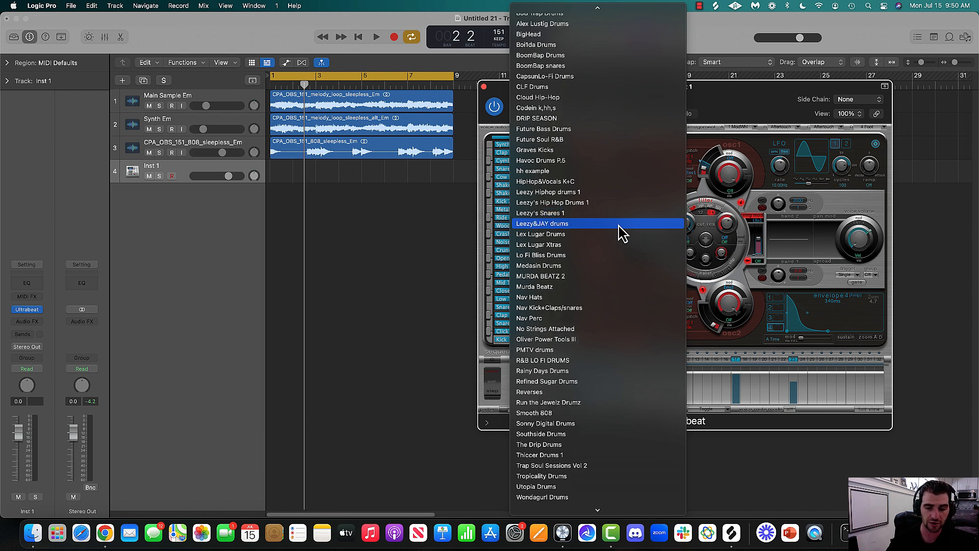
{"action": "scroll", "coordinate": [615, 444], "scroll_direction": "up", "scroll_amount": 2}
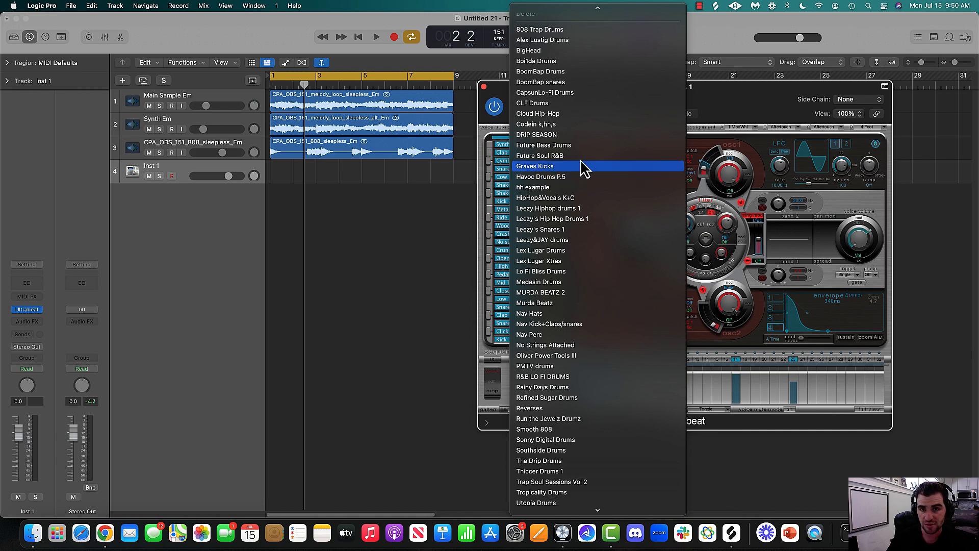
{"action": "scroll", "coordinate": [593, 148], "scroll_direction": "up", "scroll_amount": 3}
{"action": "scroll", "coordinate": [596, 156], "scroll_direction": "down", "scroll_amount": 5}
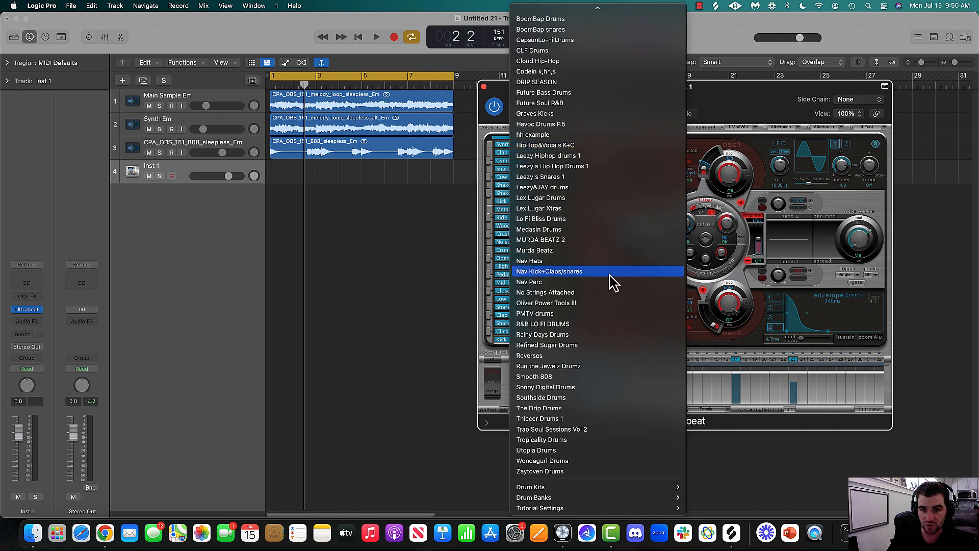
{"action": "left_click", "coordinate": [601, 247]}
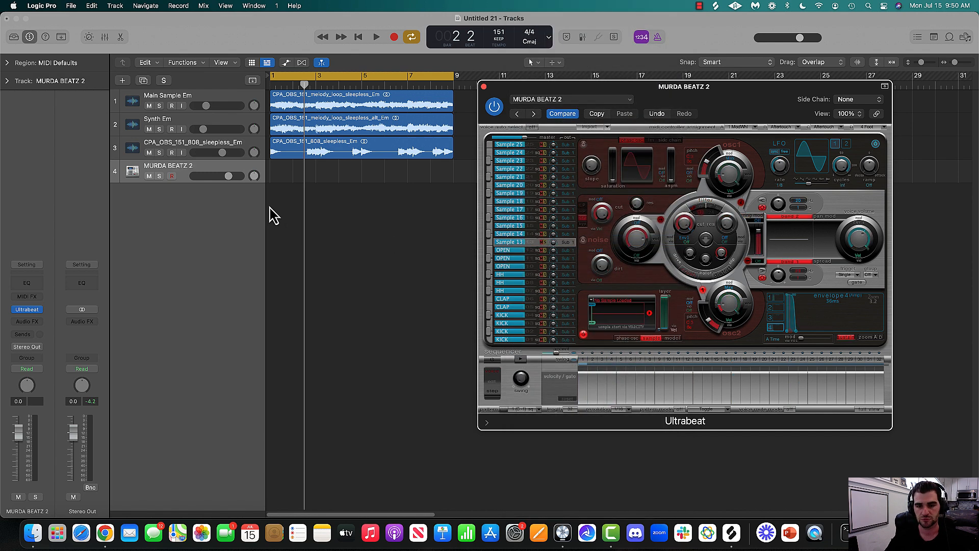
Lower the MURDA BEATZ 2 track's volume to -11.4 dB and show Musical Typing with its octave at C1
{"action": "left_click_drag", "start_coordinate": [228, 176], "coordinate": [210, 175]}
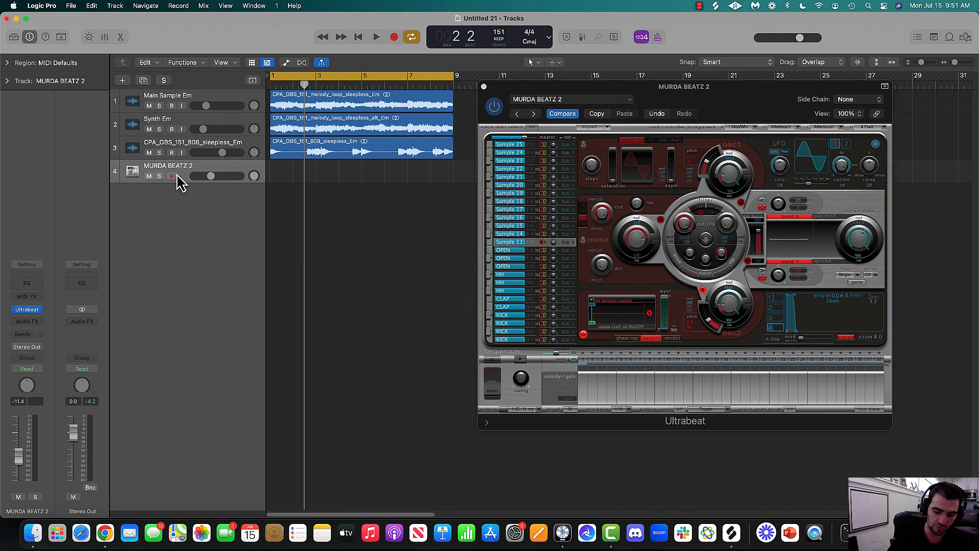
{"action": "key", "text": "super+k"}
{"action": "key", "text": "a"}
{"action": "left_click", "coordinate": [230, 177]}
Audition the MURDA BEATZ 2 kit's drum sounds across the lower keys with Musical Typing
{"action": "key", "text": "a"}
{"action": "key", "text": "a"}
{"action": "key", "text": "s"}
{"action": "key", "text": "a"}
{"action": "key", "text": "s"}
{"action": "key", "text": "a"}
{"action": "key", "text": "a"}
{"action": "key", "text": "f"}
{"action": "key", "text": "a"}
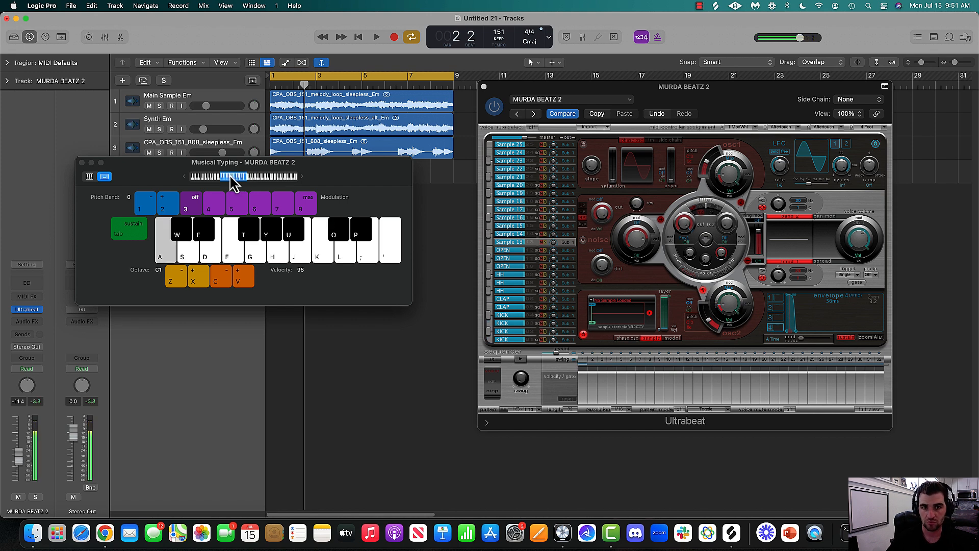
{"action": "key", "text": "f"}
{"action": "key", "text": "a"}
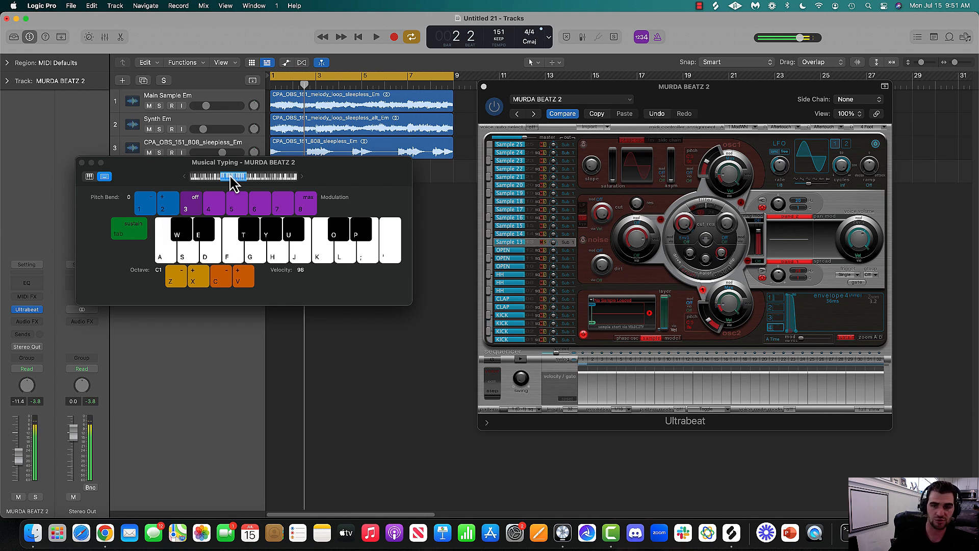
{"action": "key", "text": "a"}
{"action": "key", "text": "t"}
{"action": "key", "text": "y"}
{"action": "key", "text": "t"}
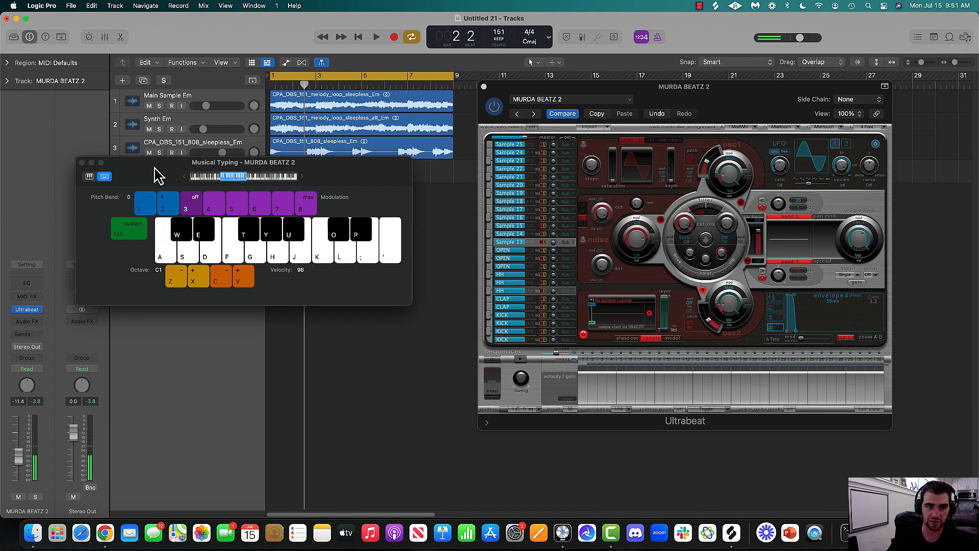
Close the Ultrabeat window, move Musical Typing below the tracks and try out more of the kit's drum sounds
{"action": "left_click_drag", "start_coordinate": [154, 167], "coordinate": [210, 259]}
{"action": "left_click", "coordinate": [484, 87]}
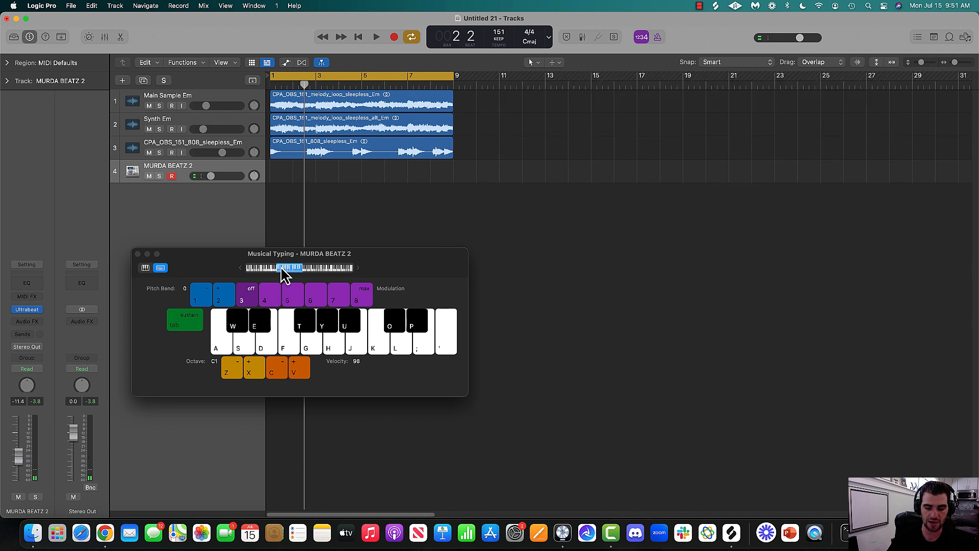
{"action": "key", "text": "f"}
{"action": "key", "text": "g"}
{"action": "key", "text": "t"}
{"action": "key", "text": "y"}
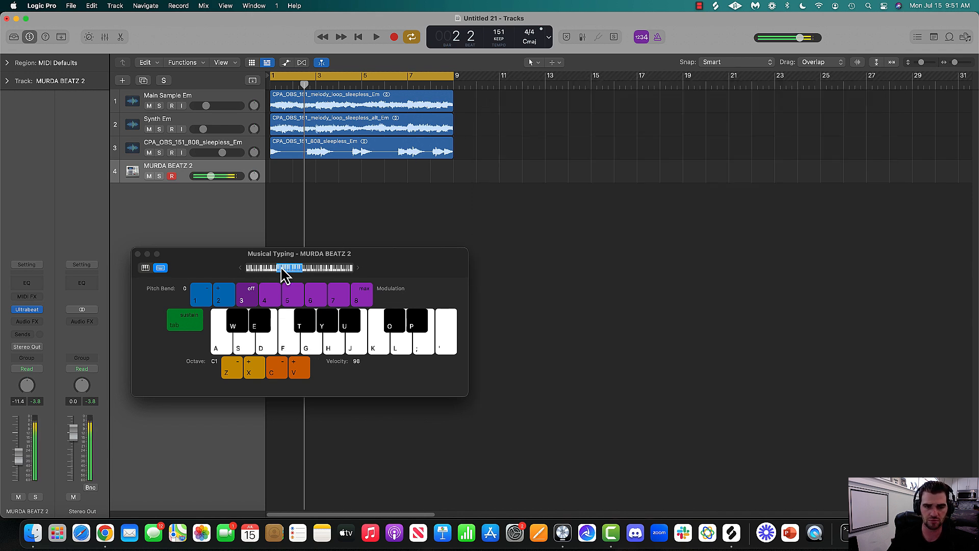
{"action": "key", "text": "f"}
{"action": "key", "text": "d"}
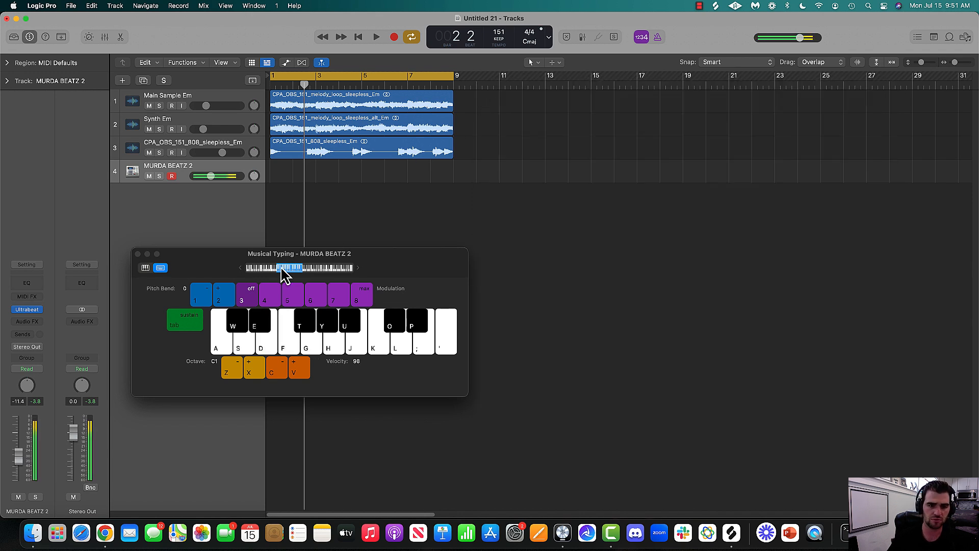
{"action": "key", "text": "f"}
{"action": "key", "text": "f"}
Play a drum hit along with the loops, raise the MURDA BEATZ 2 track to -10.2 dB, and enable the metronome
{"action": "key", "text": "space"}
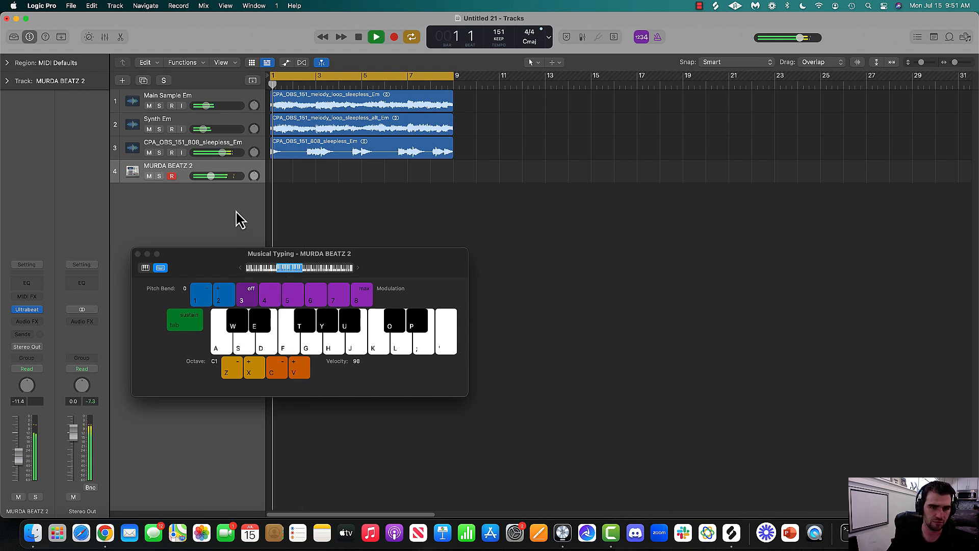
{"action": "key", "text": "f"}
{"action": "key", "text": "f"}
{"action": "key", "text": "space"}
{"action": "left_click_drag", "start_coordinate": [208, 183], "coordinate": [216, 190]}
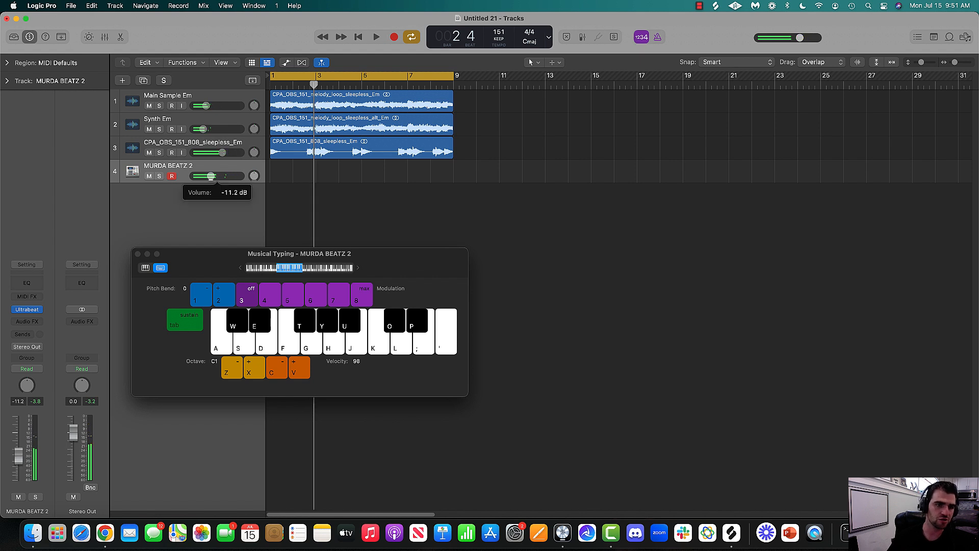
{"action": "key", "text": "f"}
{"action": "left_click", "coordinate": [657, 38]}
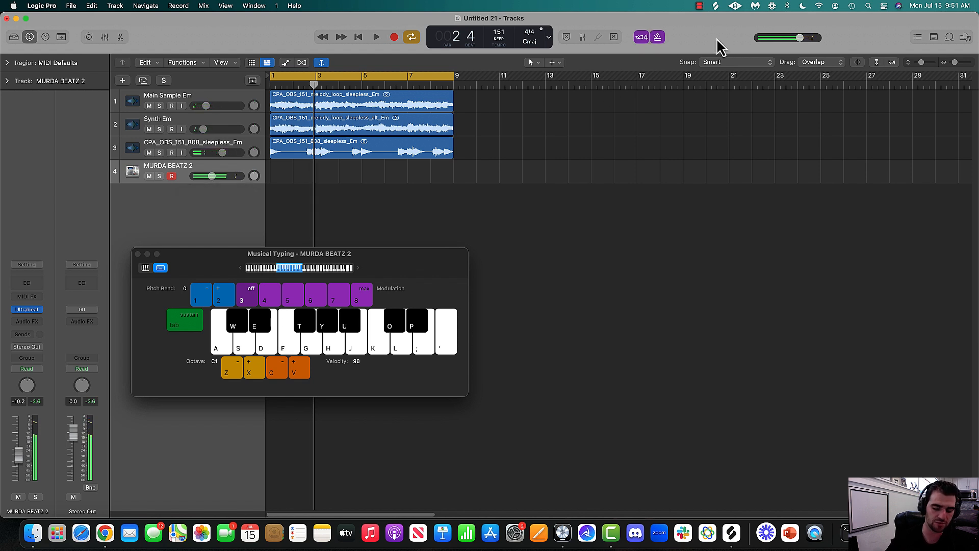
Rehearse the clap hit with Musical Typing while the loops play from bar 1
{"action": "key", "text": "f"}
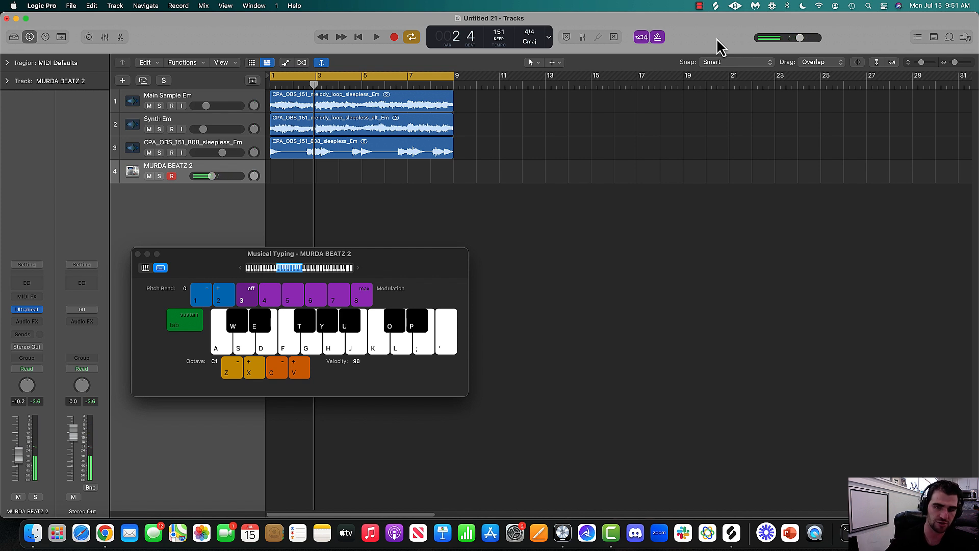
{"action": "key", "text": "space"}
{"action": "key", "text": "f"}
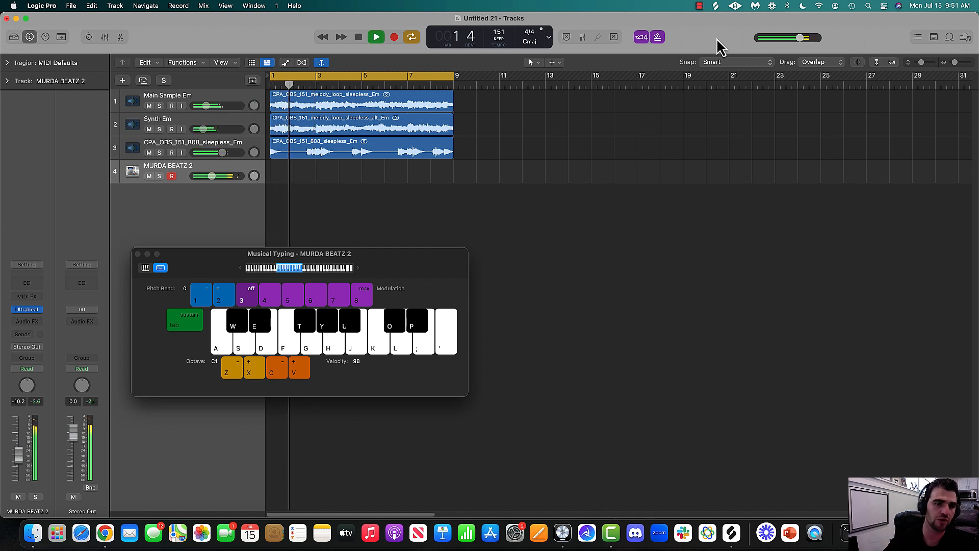
{"action": "key", "text": "f"}
{"action": "key", "text": "space"}
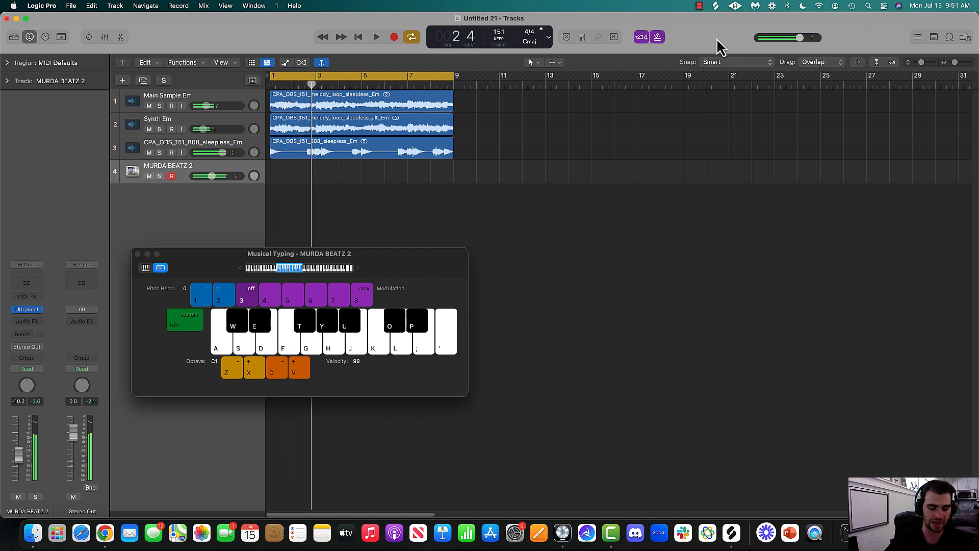
Record a clap on beat 3 of each bar across the eight-bar loop on the MURDA BEATZ 2 track
{"action": "key", "text": "r"}
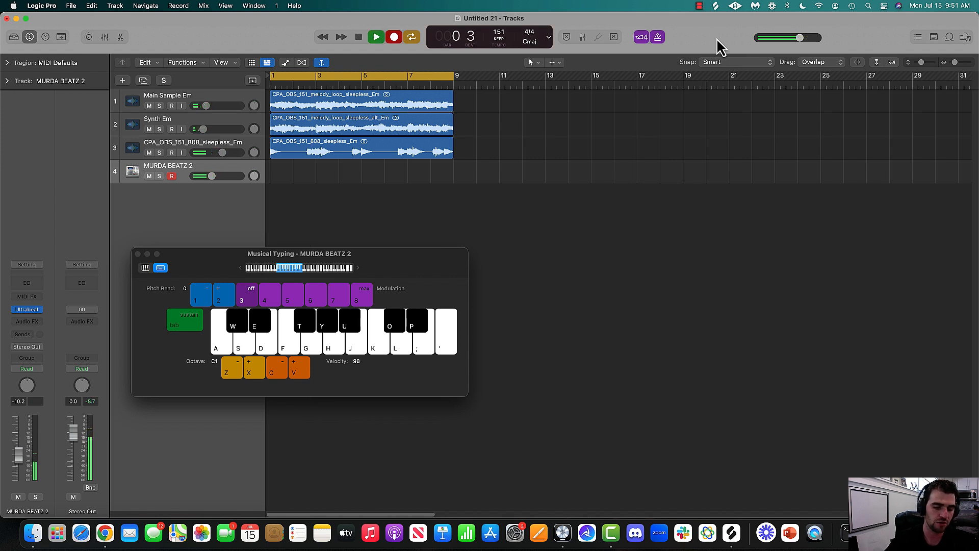
{"action": "key", "text": "f"}
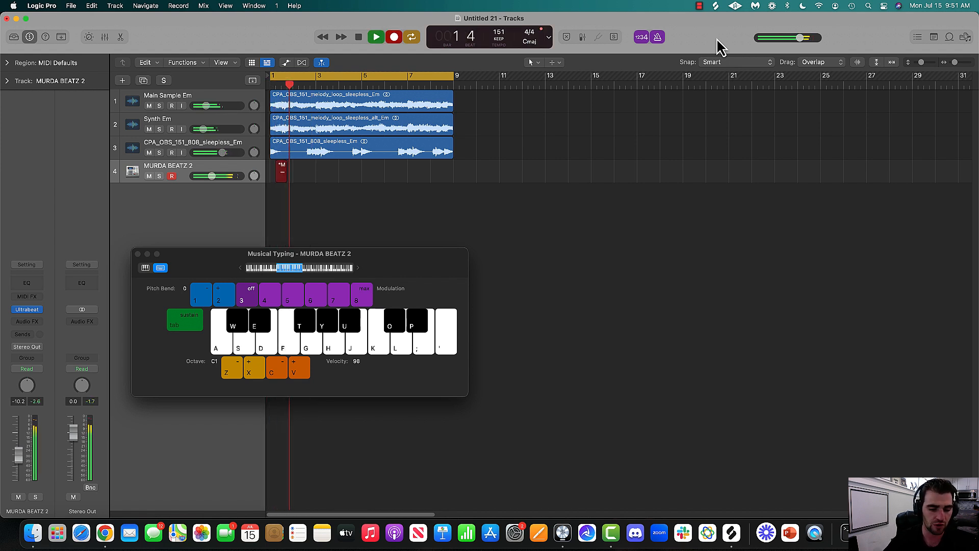
{"action": "key", "text": "f"}
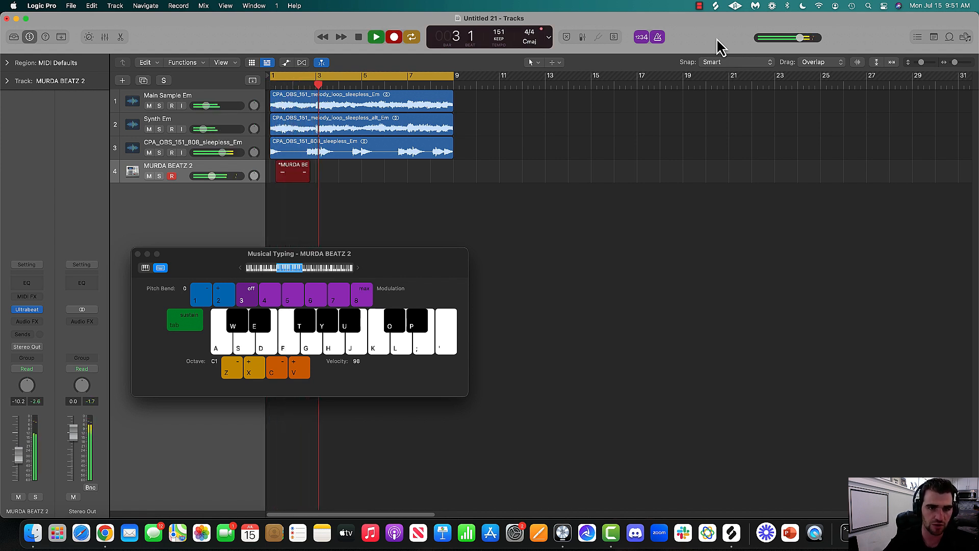
{"action": "key", "text": "f"}
{"action": "key", "text": "f"}
{"action": "key", "text": "f"}
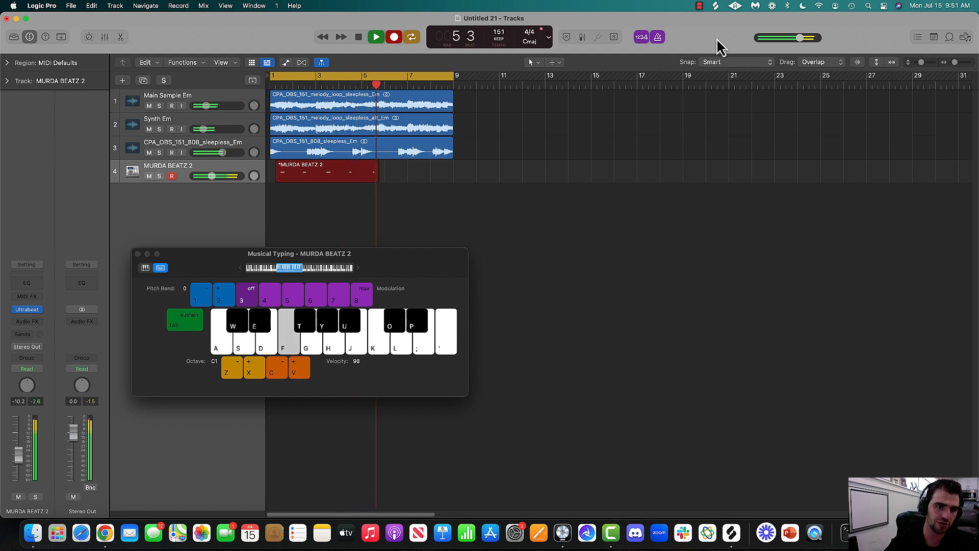
{"action": "key", "text": "f"}
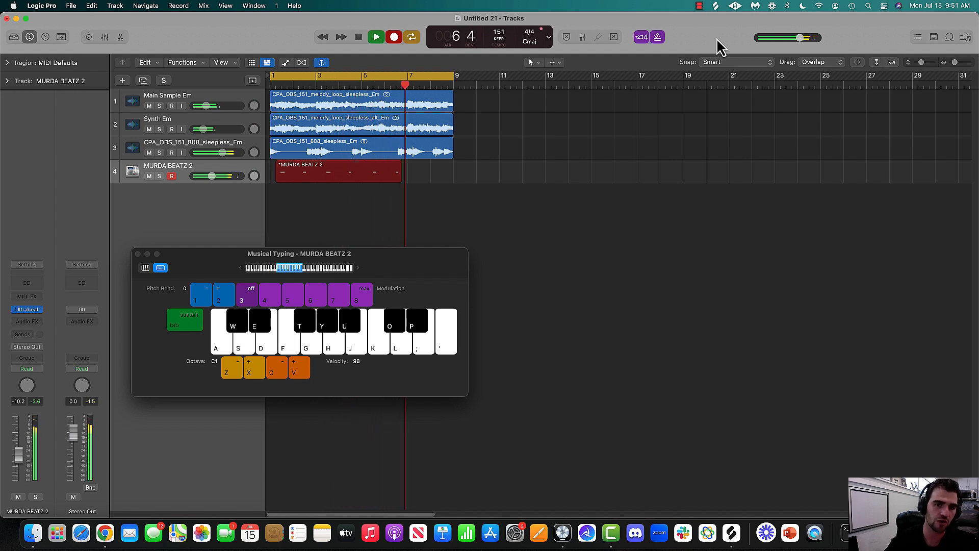
{"action": "key", "text": "f"}
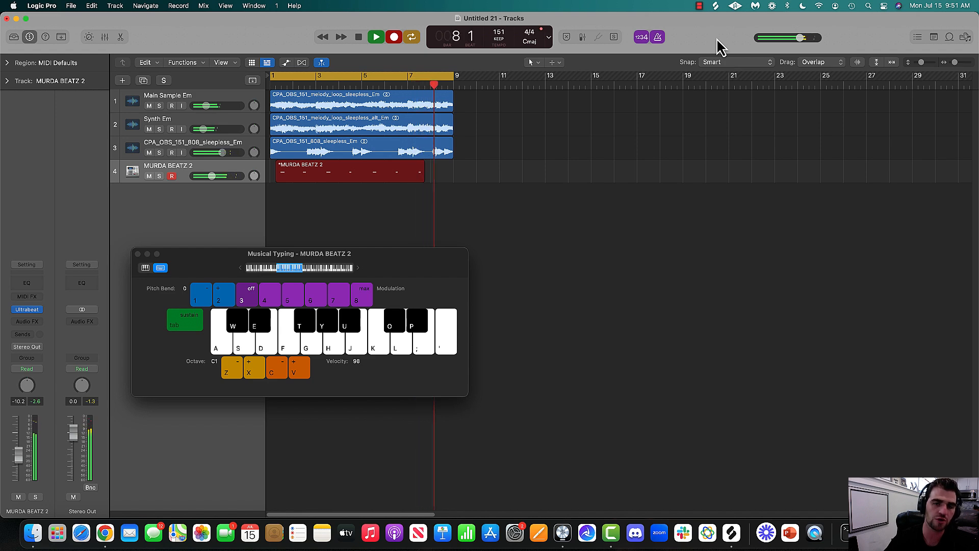
{"action": "key", "text": "f"}
{"action": "key", "text": "space"}
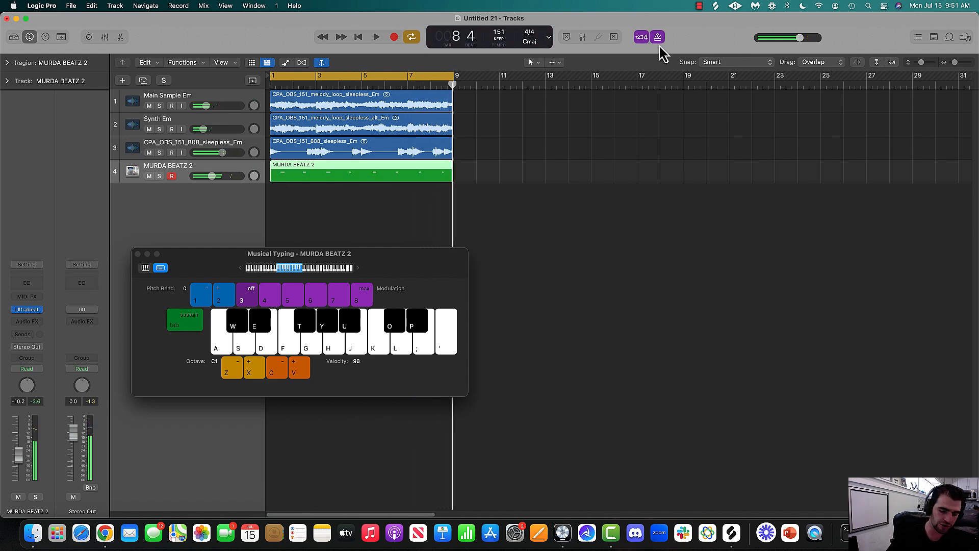
Make the tracks taller, move Musical Typing further below them and widen the timeline around the eight recorded bars
{"action": "left_click_drag", "start_coordinate": [922, 64], "coordinate": [924, 63]}
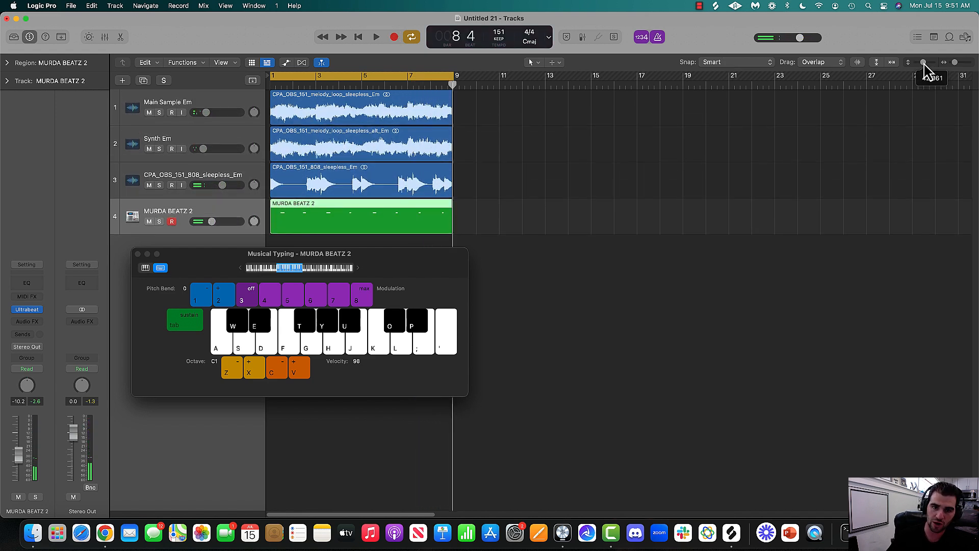
{"action": "left_click_drag", "start_coordinate": [244, 252], "coordinate": [286, 336]}
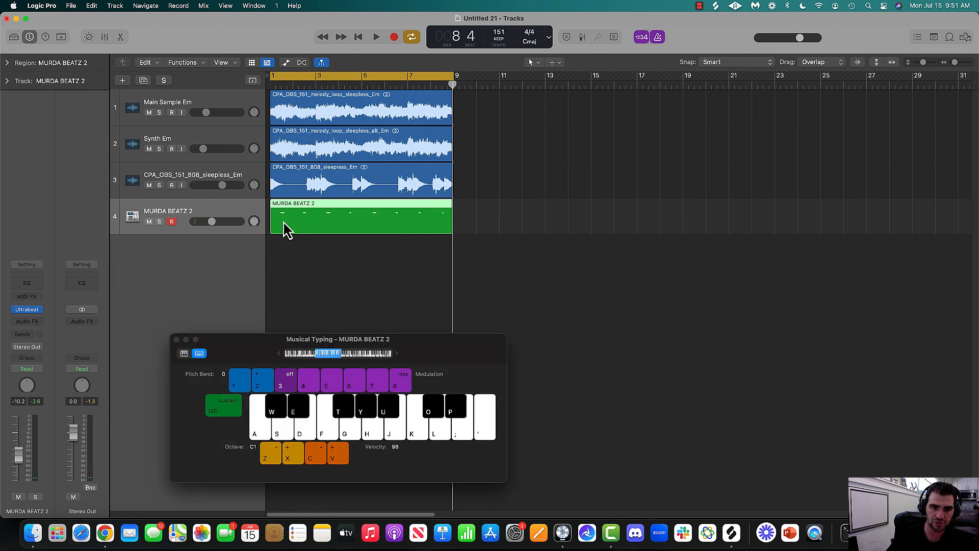
{"action": "left_click_drag", "start_coordinate": [955, 62], "coordinate": [957, 62]}
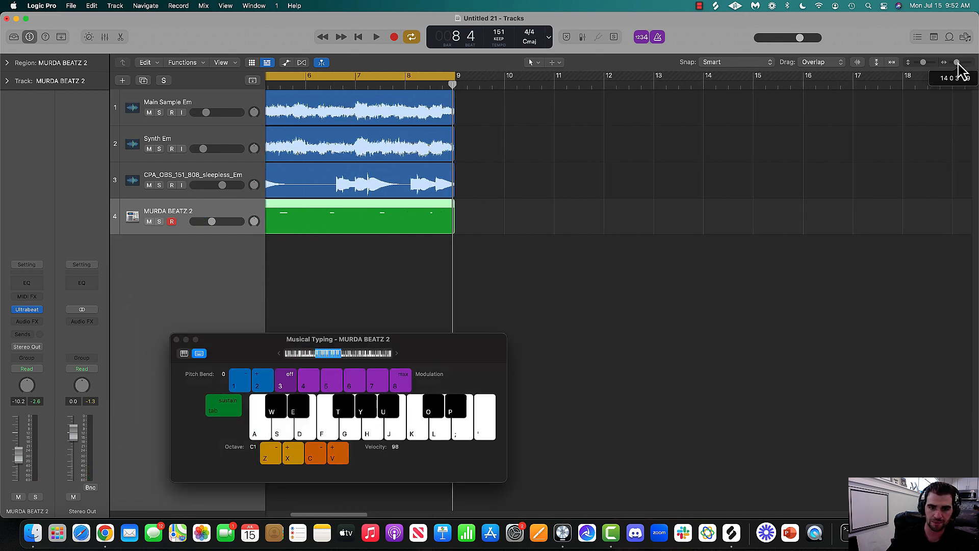
{"action": "left_click_drag", "start_coordinate": [339, 514], "coordinate": [316, 515]}
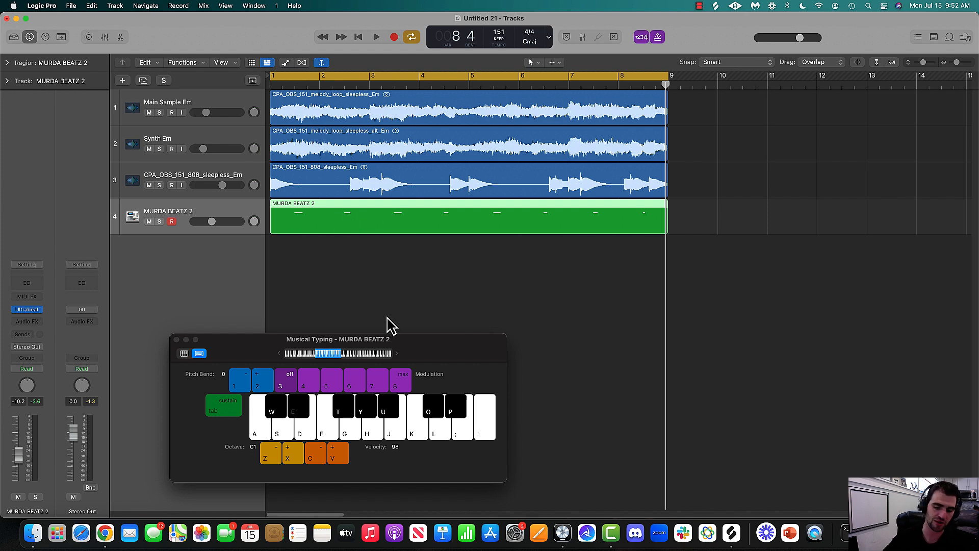
Play the take back, lower the MURDA BEATZ 2 track's volume to -14.6 dB and rename the track Clap
{"action": "key", "text": "space"}
{"action": "left_click_drag", "start_coordinate": [212, 221], "coordinate": [207, 221]}
{"action": "double_click", "coordinate": [196, 212]}
{"action": "type", "text": "Clap"}
{"action": "key", "text": "Return"}
{"action": "key", "text": "space"}
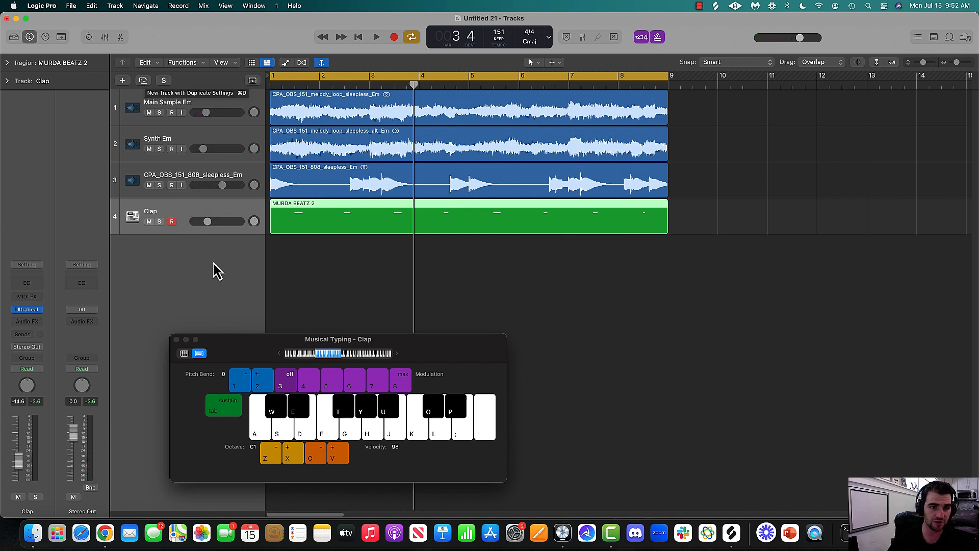
Duplicate the Clap track with its settings, try out the D1 kick sound and set the new track's volume to -12.0 dB
{"action": "key", "text": "super+d"}
{"action": "key", "text": "s"}
{"action": "key", "text": "s"}
{"action": "left_click_drag", "start_coordinate": [218, 267], "coordinate": [225, 271]}
Record a kick pattern following the 808 across all eight bars on the duplicated track, using the kit's D1 kick
{"action": "key", "text": "space"}
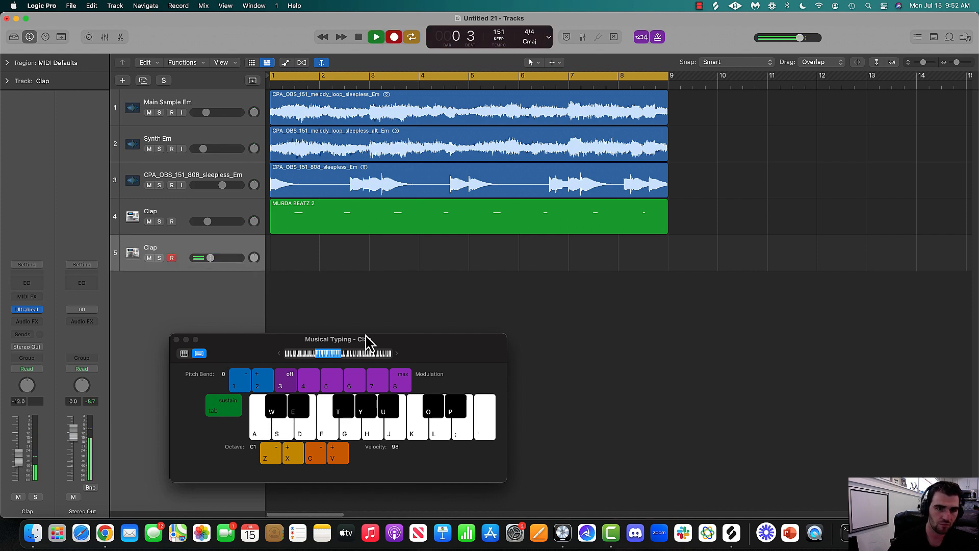
{"action": "key", "text": "s"}
{"action": "key", "text": "s"}
{"action": "key", "text": "s"}
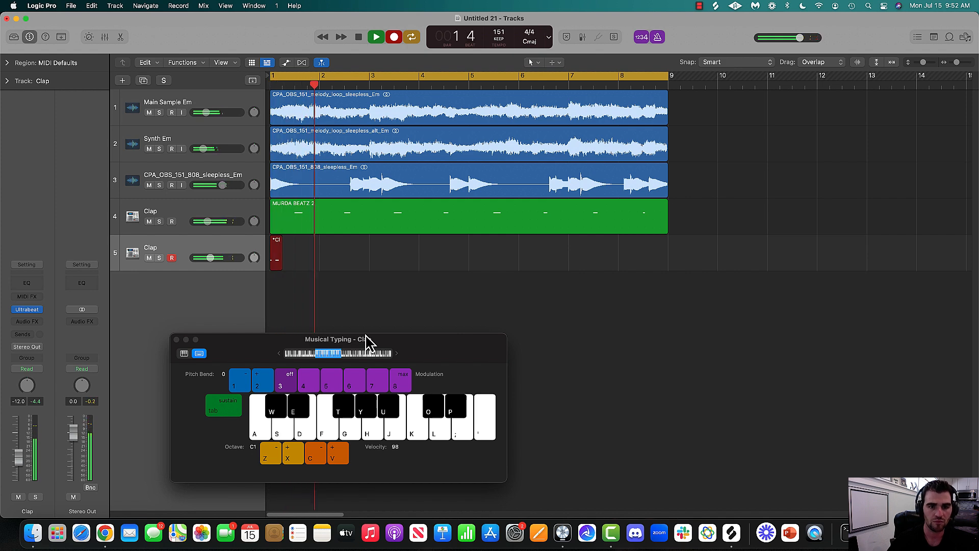
{"action": "key", "text": "s"}
{"action": "key", "text": "s"}
{"action": "key", "text": "s"}
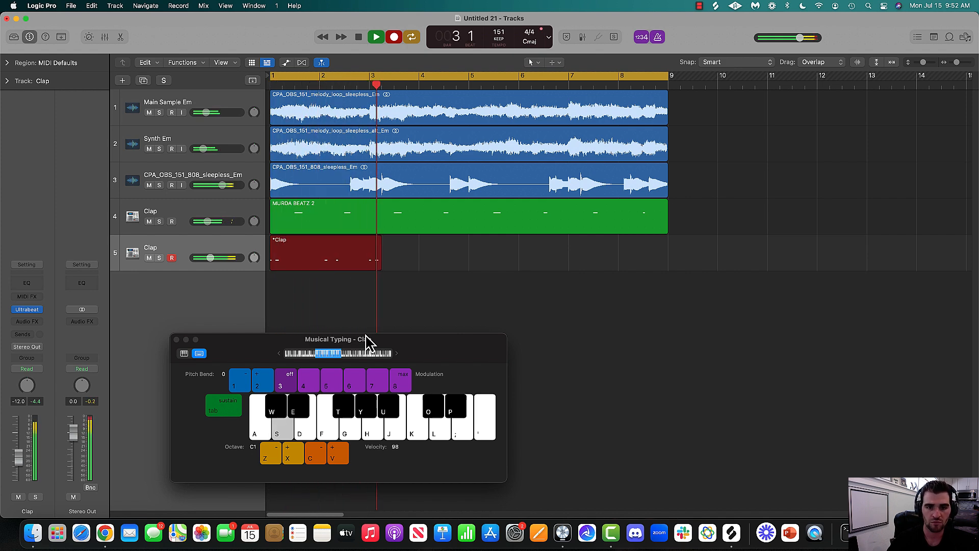
{"action": "key", "text": "s"}
{"action": "key", "text": "s"}
{"action": "key", "text": "s"}
{"action": "key", "text": "s"}
{"action": "key", "text": "s"}
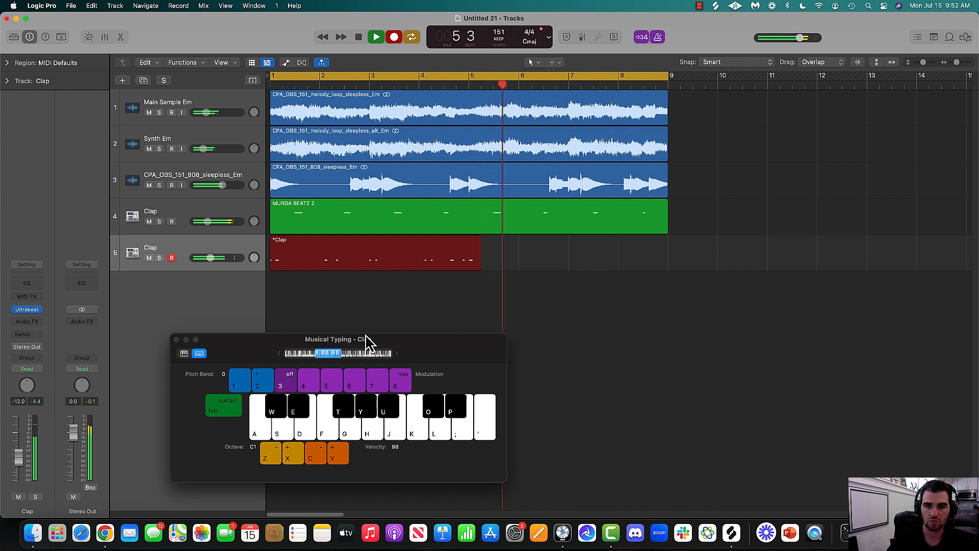
{"action": "key", "text": "s"}
{"action": "key", "text": "s"}
{"action": "key", "text": "s"}
{"action": "key", "text": "s"}
{"action": "key", "text": "s"}
{"action": "key", "text": "s"}
{"action": "key", "text": "s"}
{"action": "key", "text": "s"}
{"action": "key", "text": "space"}
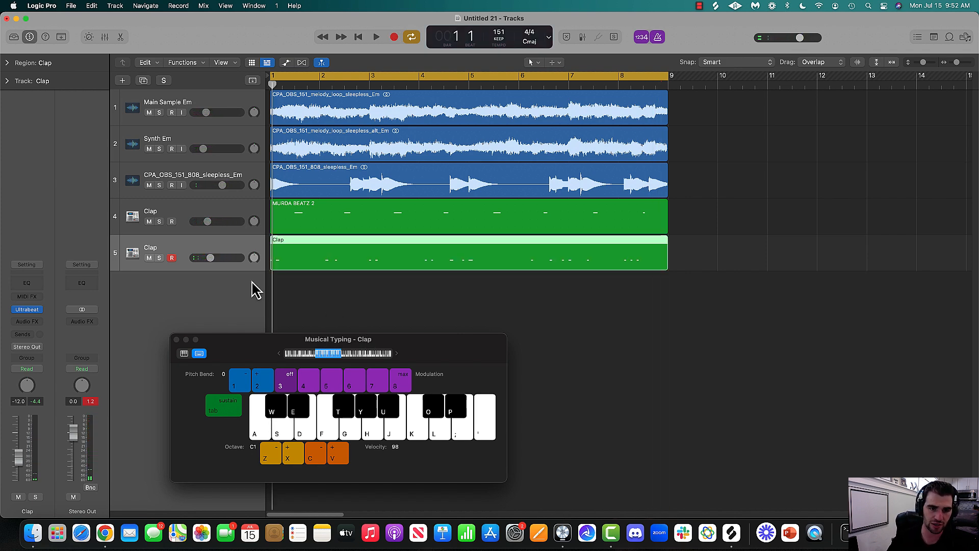
Move the newly recorded drum track above the original Clap track and rename it Kick
{"action": "left_click_drag", "start_coordinate": [206, 257], "coordinate": [188, 214]}
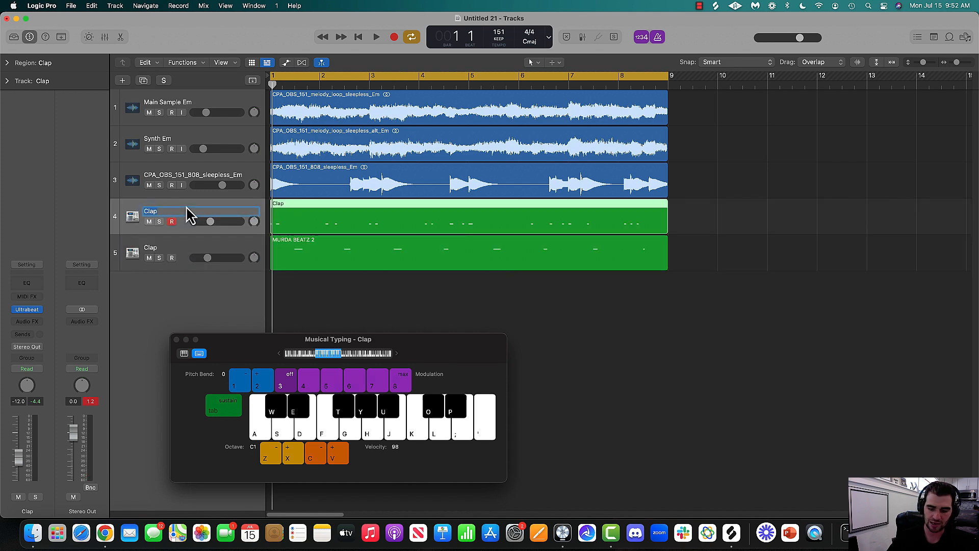
{"action": "type", "text": "ck"}
{"action": "key", "text": "Return"}
Balance the drums during playback, with the Kick track at -6.8 dB and the Clap track at -15.8 dB
{"action": "key", "text": "space"}
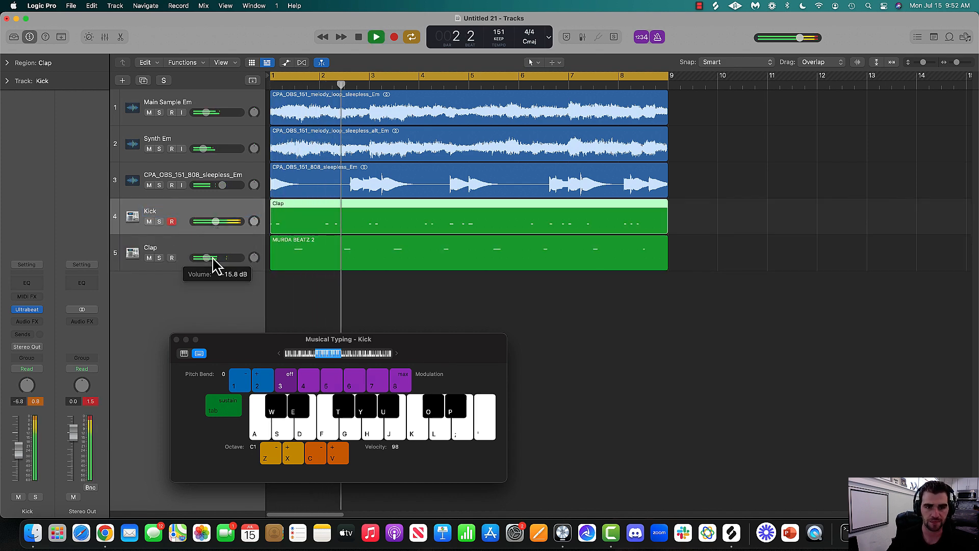
{"action": "key", "text": "space"}
{"action": "key", "text": "space"}
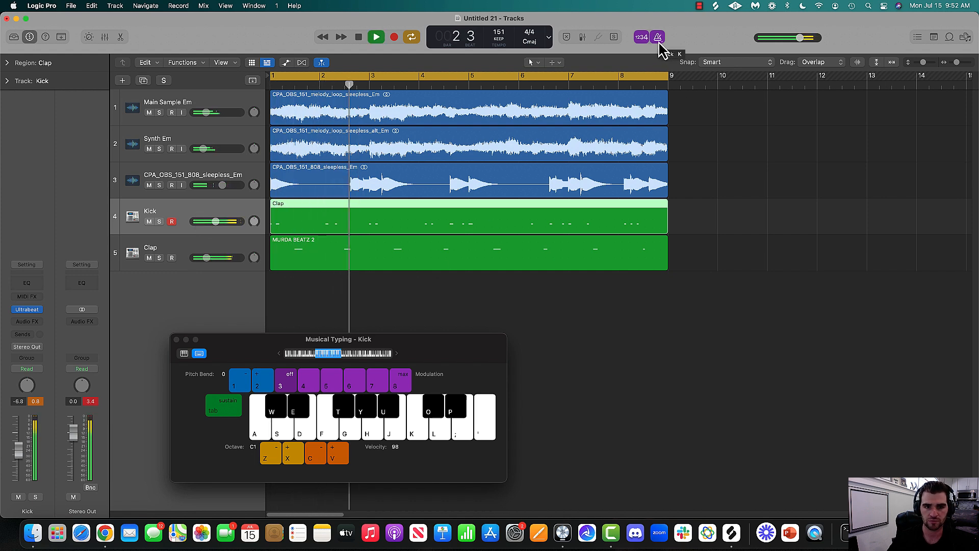
{"action": "key", "text": "space"}
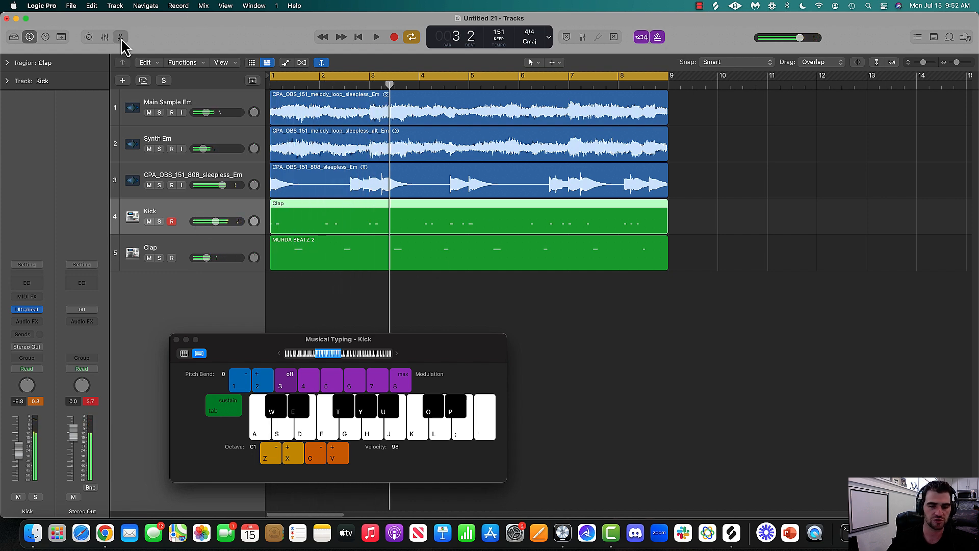
Open the Kick track's region in the Piano Roll, close Musical Typing and enlarge the editor
{"action": "key", "text": "e"}
{"action": "left_click", "coordinate": [177, 339]}
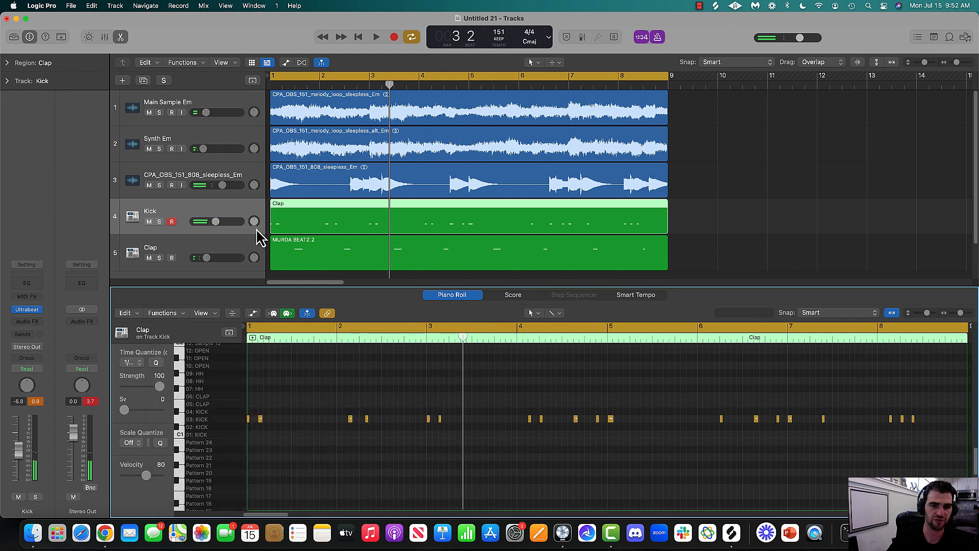
{"action": "left_click_drag", "start_coordinate": [372, 287], "coordinate": [375, 250]}
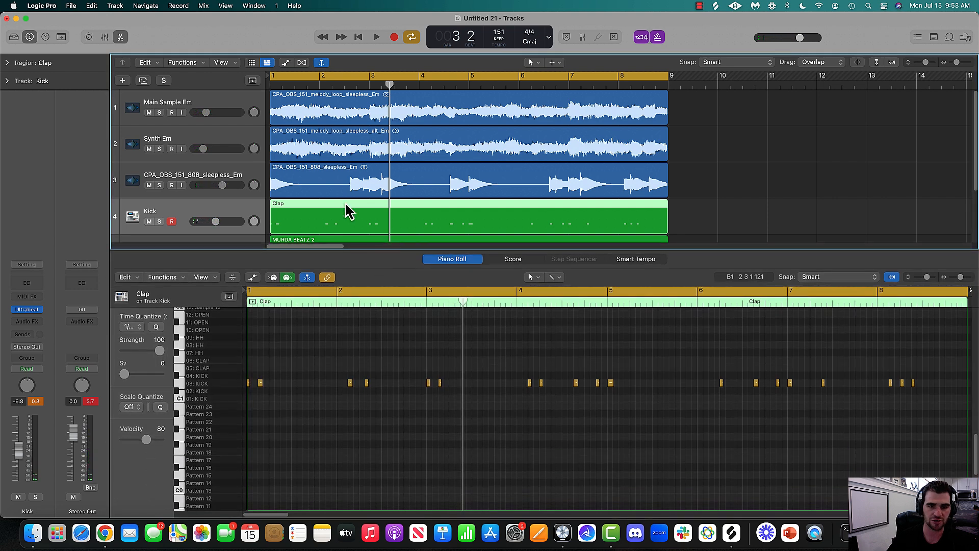
{"action": "scroll", "coordinate": [345, 204], "scroll_direction": "down", "scroll_amount": 2}
Shift bar 2's two kick notes one sixteenth earlier, and put the first one back at position 2 1 3 1 after listening
{"action": "key", "text": "space"}
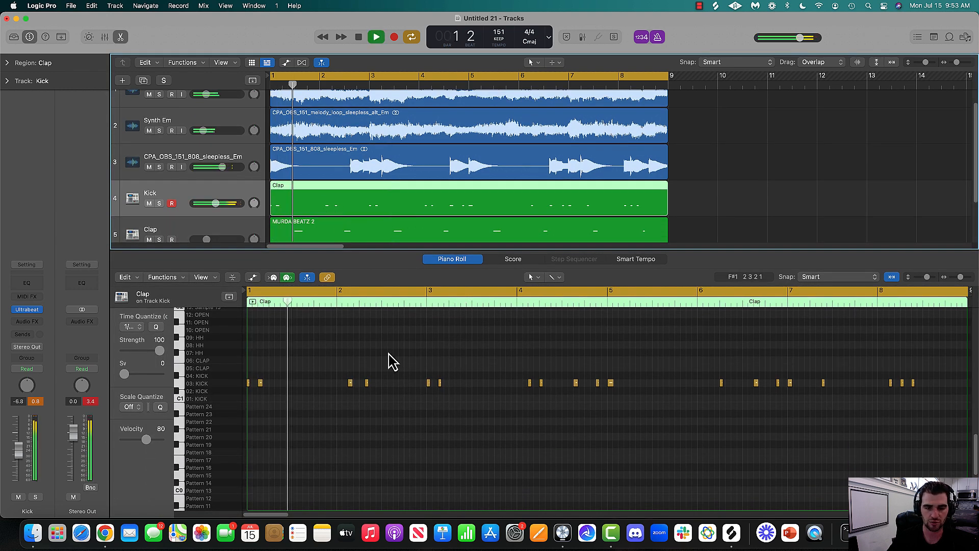
{"action": "key", "text": "space"}
{"action": "mouse_move", "coordinate": [339, 346]}
{"action": "left_mouse_down"}
{"action": "mouse_move", "coordinate": [376, 396]}
{"action": "mouse_move", "coordinate": [345, 386]}
{"action": "left_mouse_up"}
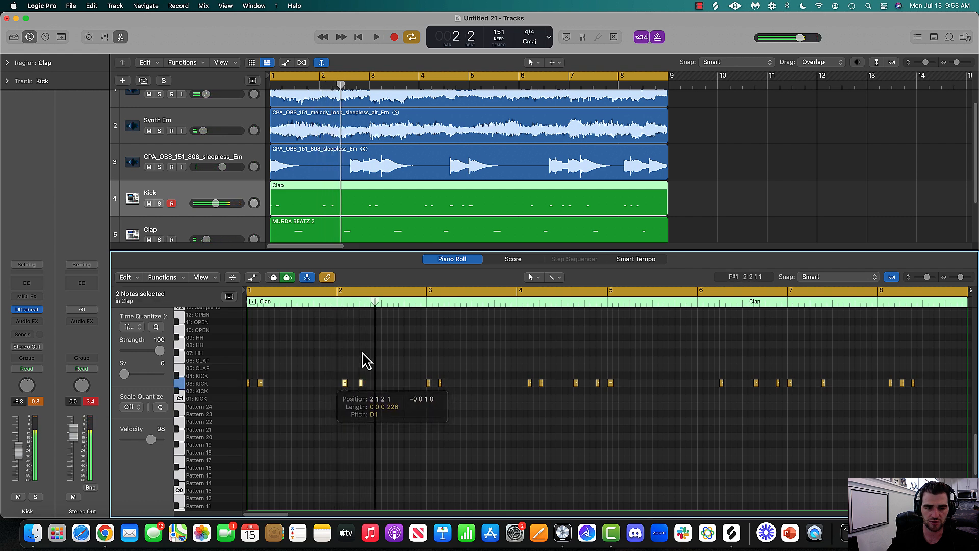
{"action": "left_click", "coordinate": [389, 386]}
{"action": "key", "text": "space"}
{"action": "key", "text": "space"}
{"action": "left_click_drag", "start_coordinate": [345, 382], "coordinate": [350, 384]}
{"action": "left_click", "coordinate": [395, 377]}
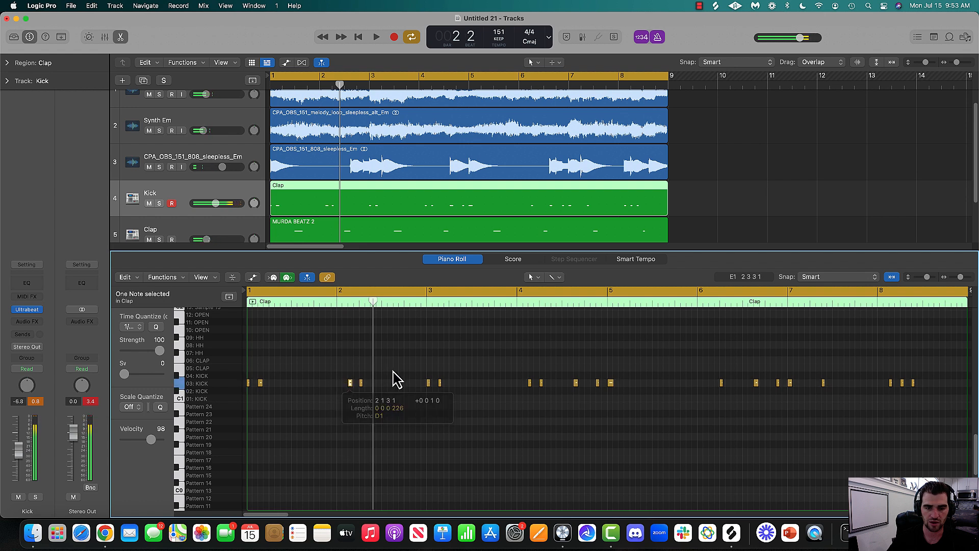
Move the second kick note in bar 2 later by two sixteenths, one at a time, checking each change in playback
{"action": "key", "text": "space"}
{"action": "left_click_drag", "start_coordinate": [960, 278], "coordinate": [963, 278]}
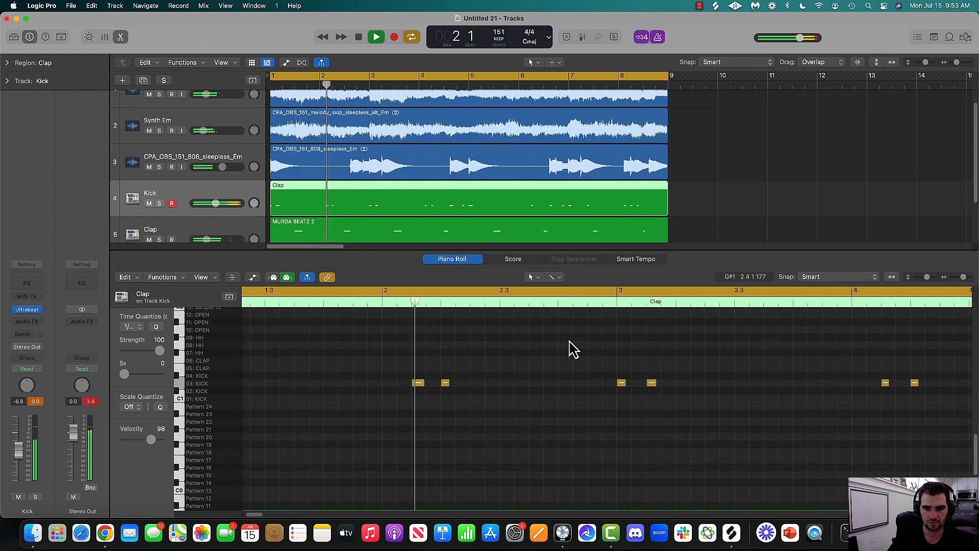
{"action": "key", "text": "space"}
{"action": "left_click_drag", "start_coordinate": [445, 391], "coordinate": [460, 392]}
{"action": "key", "text": "space"}
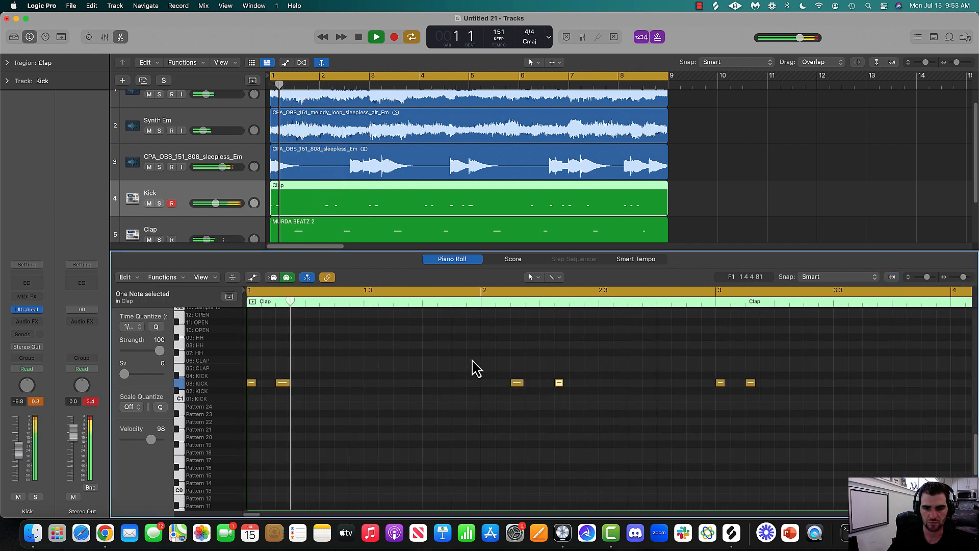
{"action": "key", "text": "space"}
{"action": "left_click_drag", "start_coordinate": [559, 384], "coordinate": [573, 383]}
{"action": "key", "text": "space"}
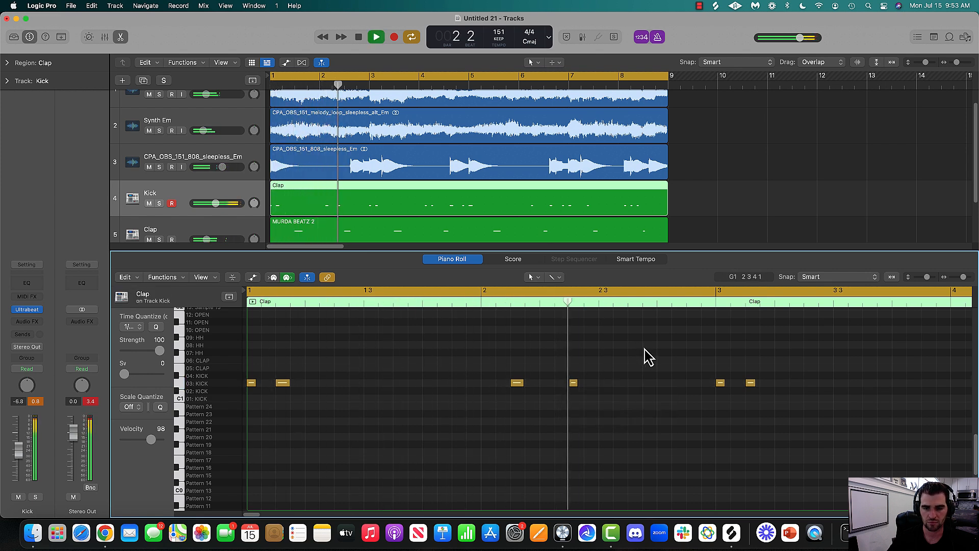
Listen to the rest of the kick pattern through bar 8 while viewing its notes in the Piano Roll
{"action": "left_click_drag", "start_coordinate": [963, 276], "coordinate": [961, 278]}
{"action": "left_click_drag", "start_coordinate": [263, 515], "coordinate": [285, 519]}
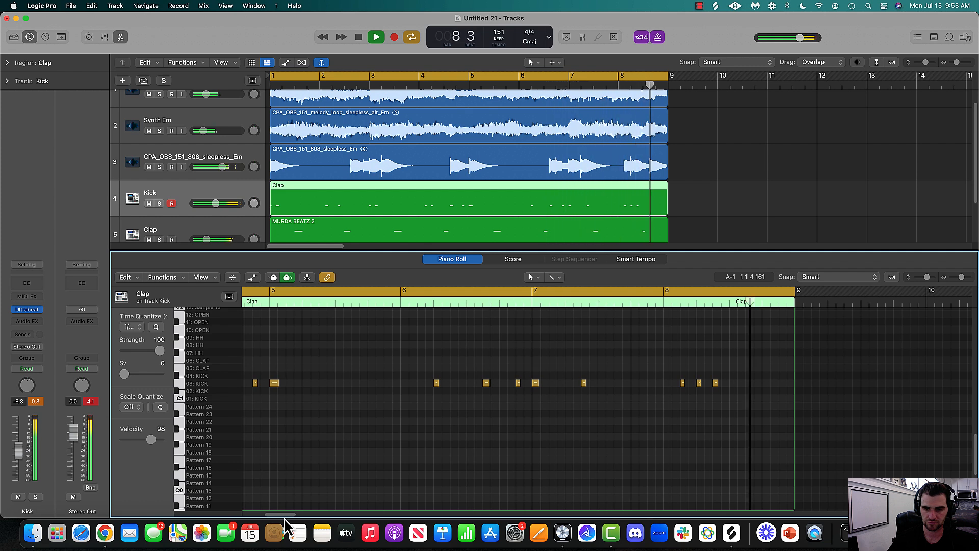
{"action": "key", "text": "space"}
Close the Piano Roll editor, deselect the kick region and select the Clap track
{"action": "left_click", "coordinate": [121, 38]}
{"action": "left_click", "coordinate": [398, 355]}
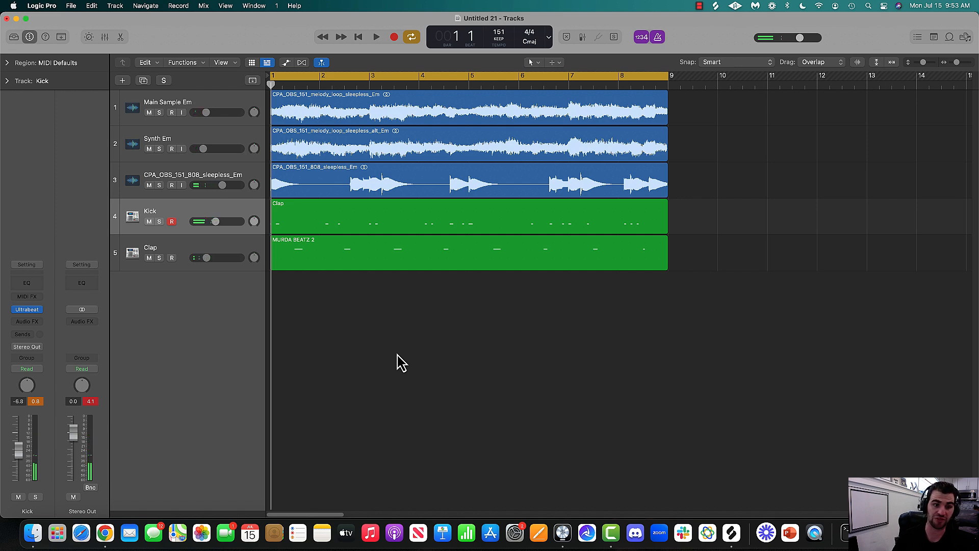
{"action": "left_click", "coordinate": [192, 250]}
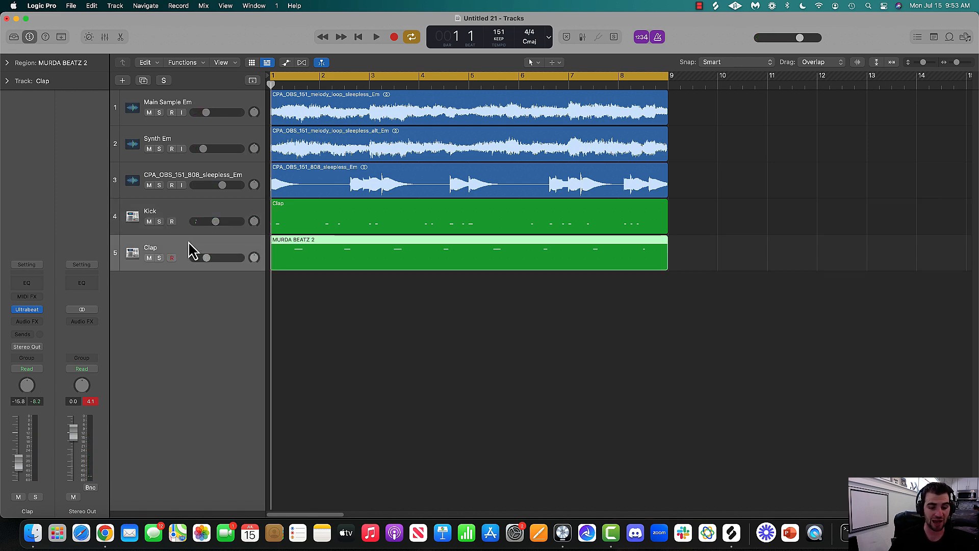
Duplicate the Clap track and audition the Murda Beatz kit's sounds on it with the Musical Typing keyboard
{"action": "key", "text": "super+d"}
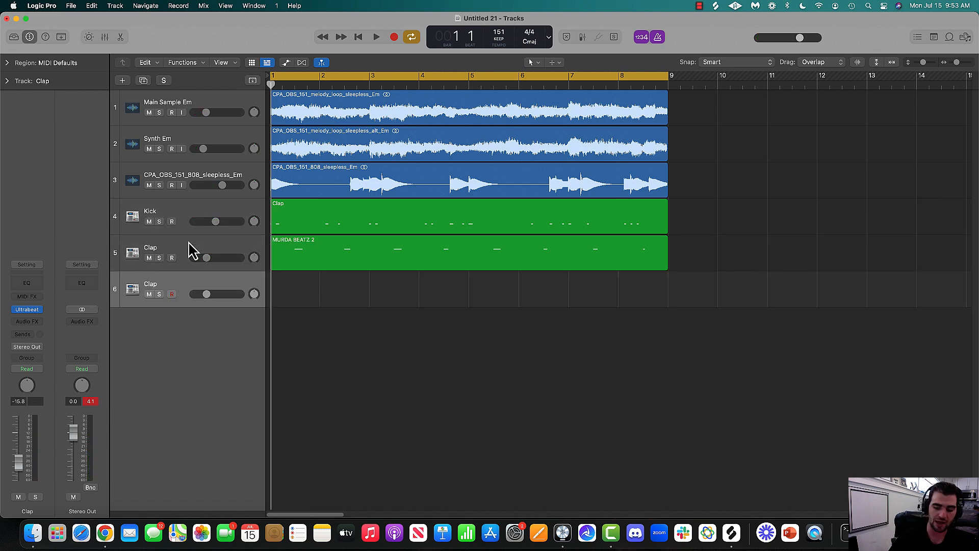
{"action": "key", "text": "super+k"}
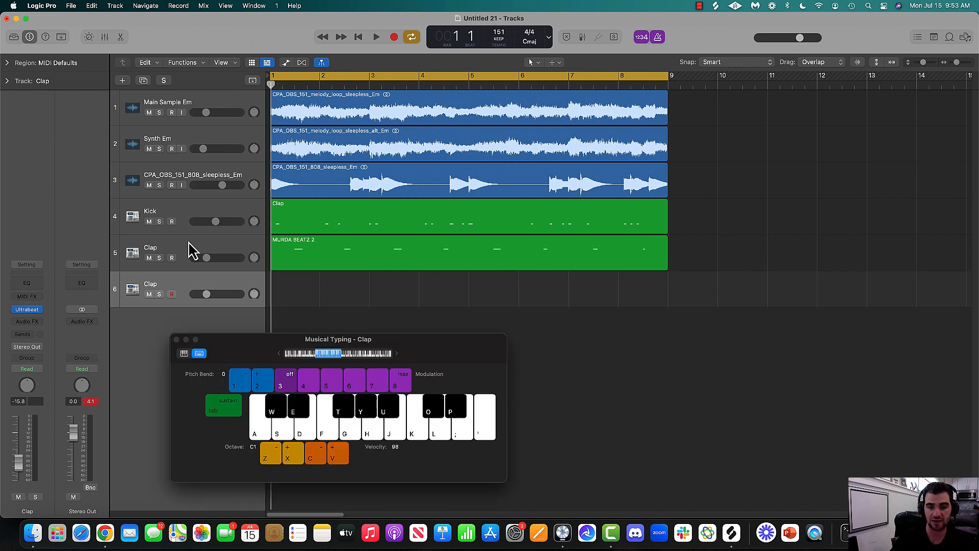
{"action": "key", "text": "d"}
{"action": "key", "text": "f"}
{"action": "key", "text": "g"}
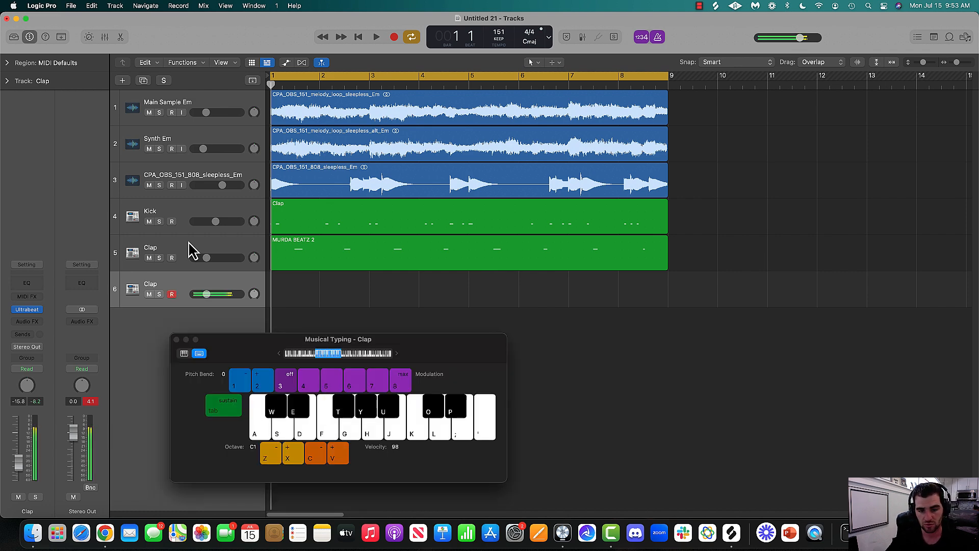
{"action": "key", "text": "t"}
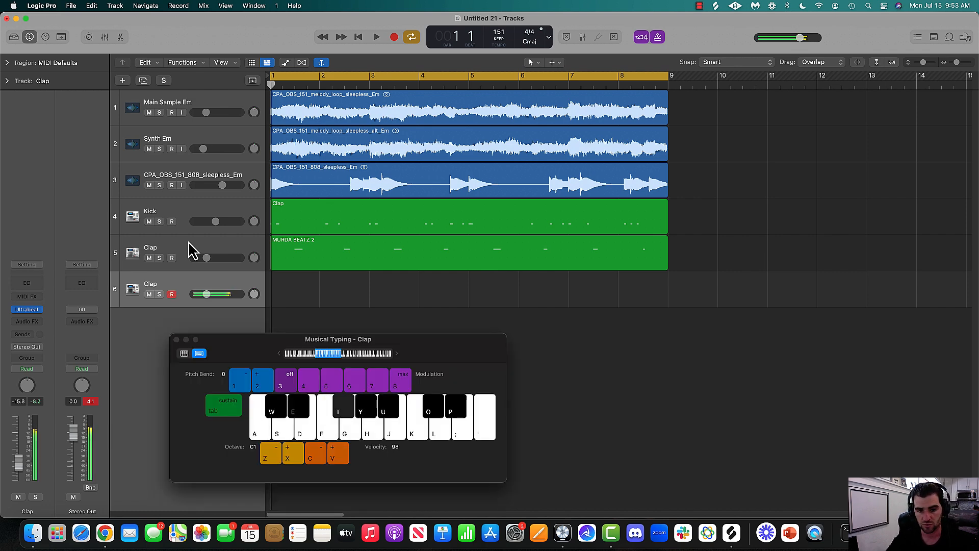
Lower the new track's volume to -25.5 dB and try the kit's hi-hat sounds over the playing beat
{"action": "left_click_drag", "start_coordinate": [207, 295], "coordinate": [207, 297]}
{"action": "key", "text": "space"}
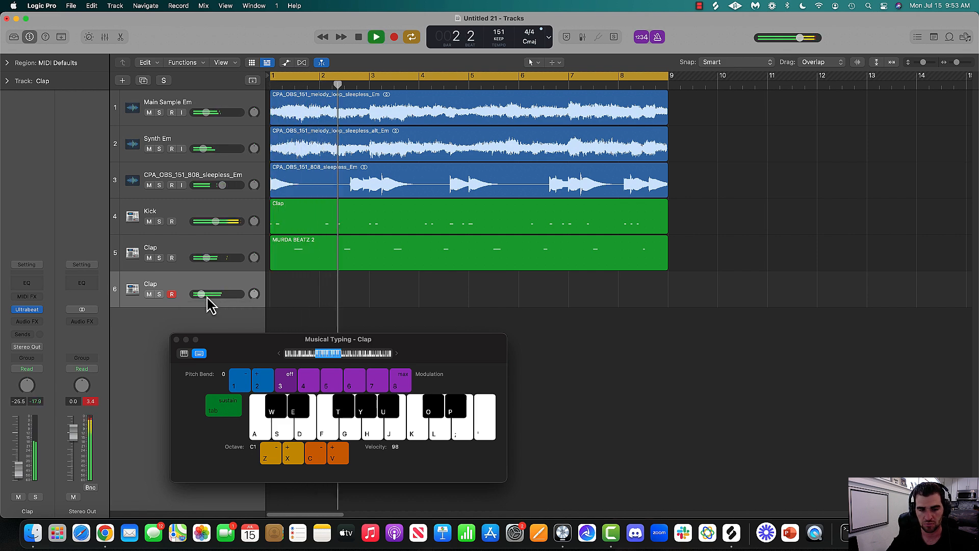
{"action": "key", "text": "t"}
{"action": "key", "text": "t"}
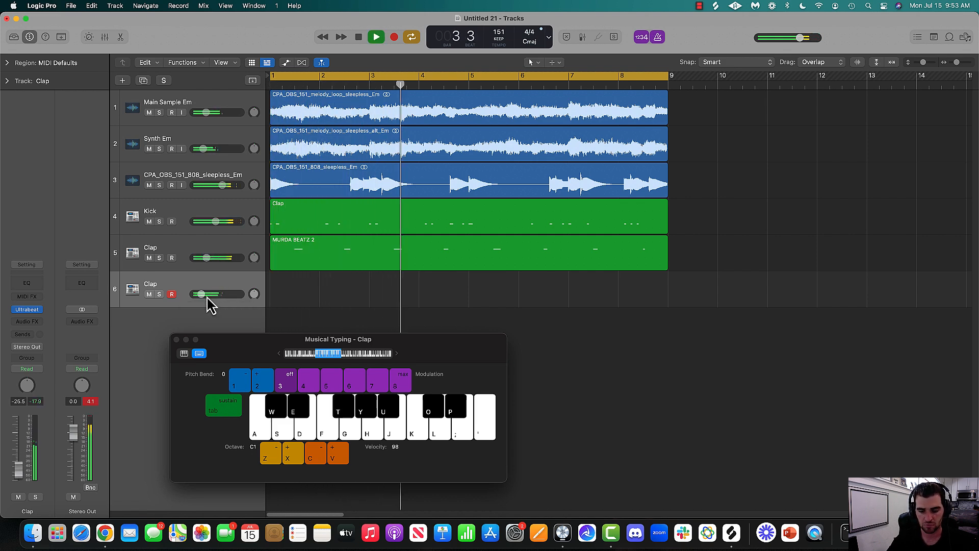
{"action": "key", "text": "t"}
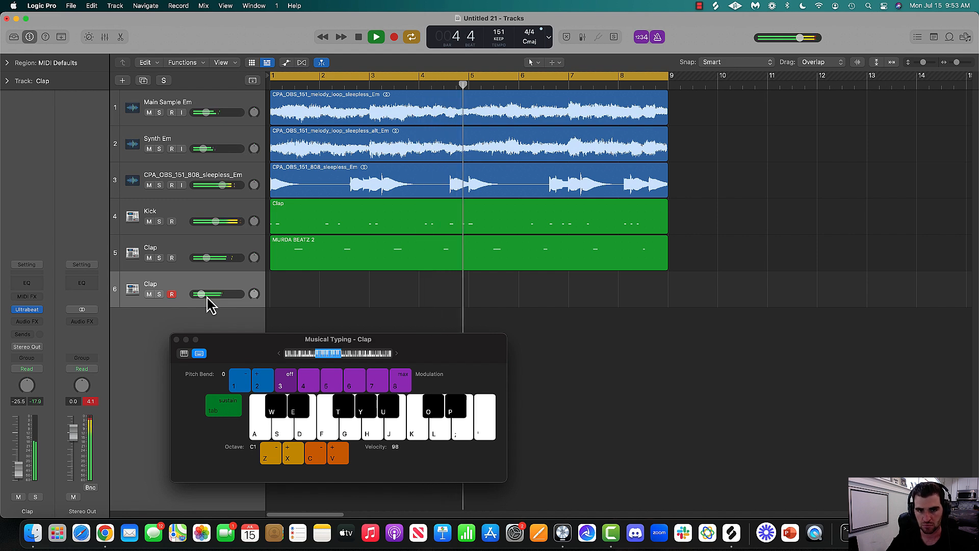
{"action": "key", "text": "t"}
{"action": "key", "text": "t"}
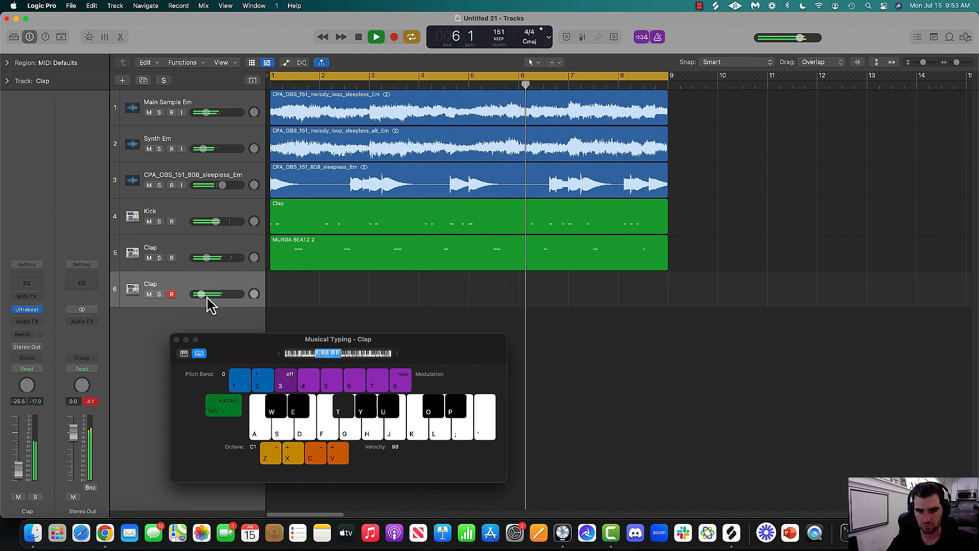
{"action": "key", "text": "h"}
{"action": "key", "text": "y"}
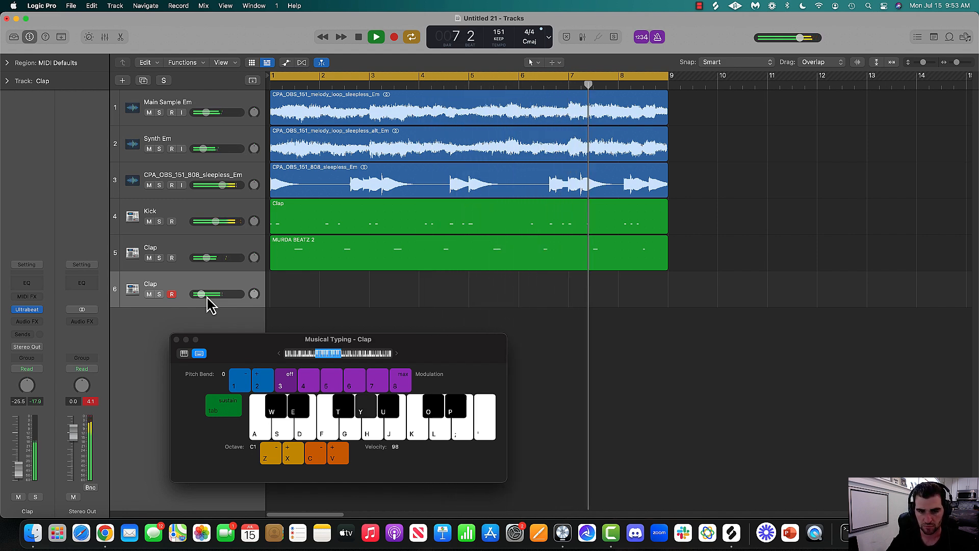
{"action": "key", "text": "u"}
{"action": "key", "text": "space"}
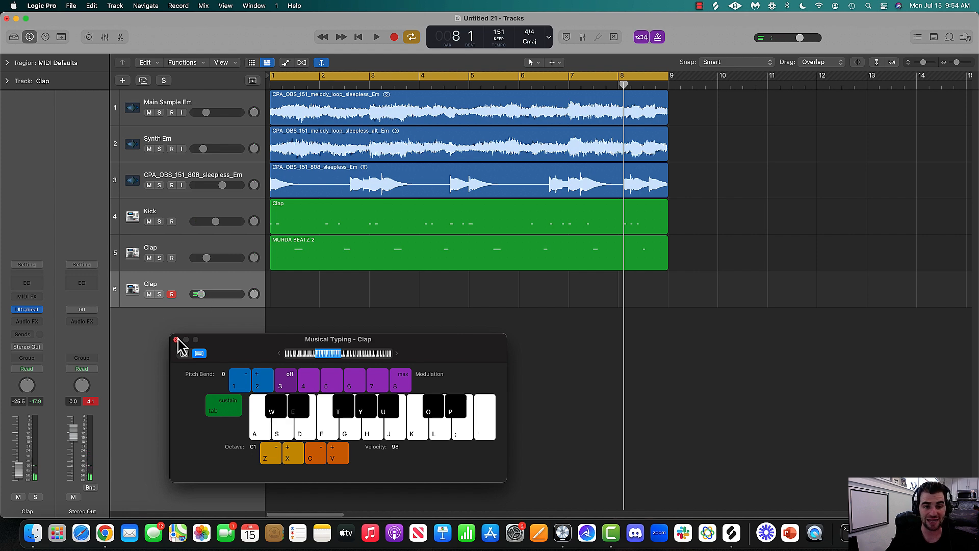
Raise the new track's volume to about -22 dB, test the sound and close Musical Typing
{"action": "left_click_drag", "start_coordinate": [201, 295], "coordinate": [211, 296]}
{"action": "key", "text": "t"}
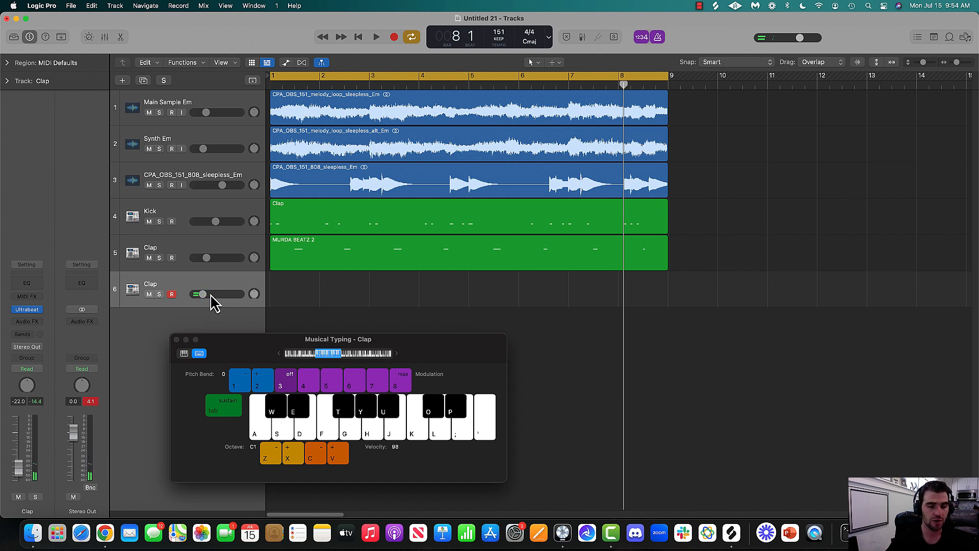
{"action": "left_click", "coordinate": [176, 340]}
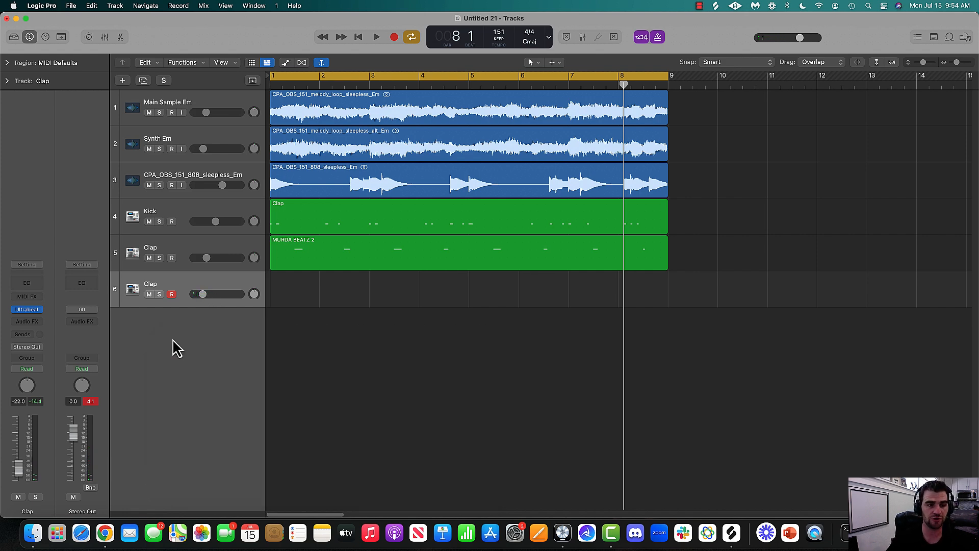
Open the Piano Roll editor and assign the Pencil tool as the alternate tool in the Tracks area
{"action": "left_click", "coordinate": [121, 36]}
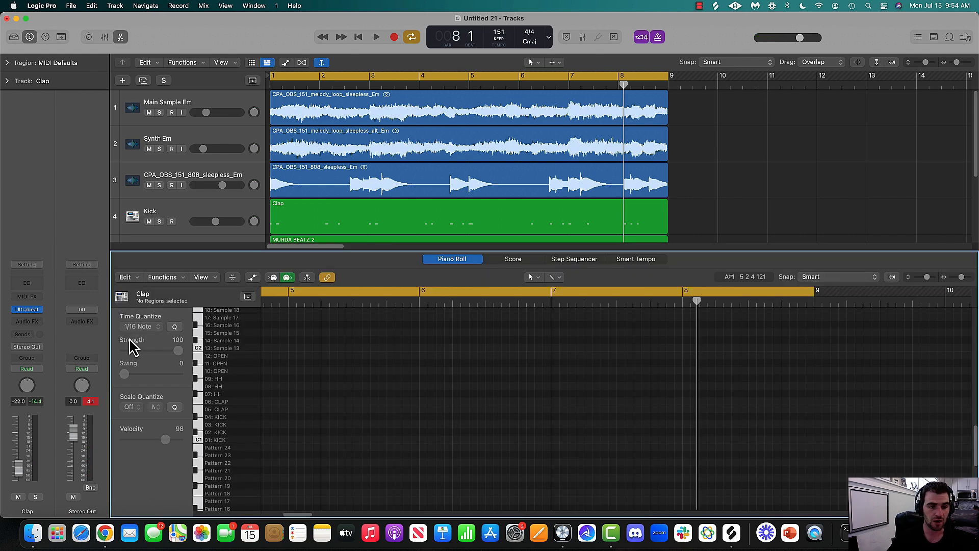
{"action": "scroll", "coordinate": [357, 217], "scroll_direction": "down", "scroll_amount": 5}
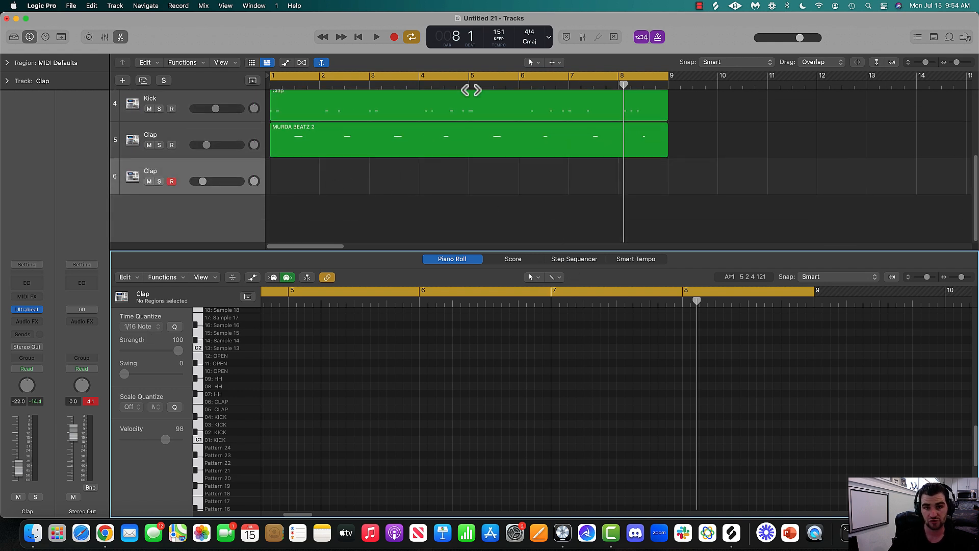
{"action": "left_click", "coordinate": [556, 62]}
{"action": "left_click", "coordinate": [576, 85]}
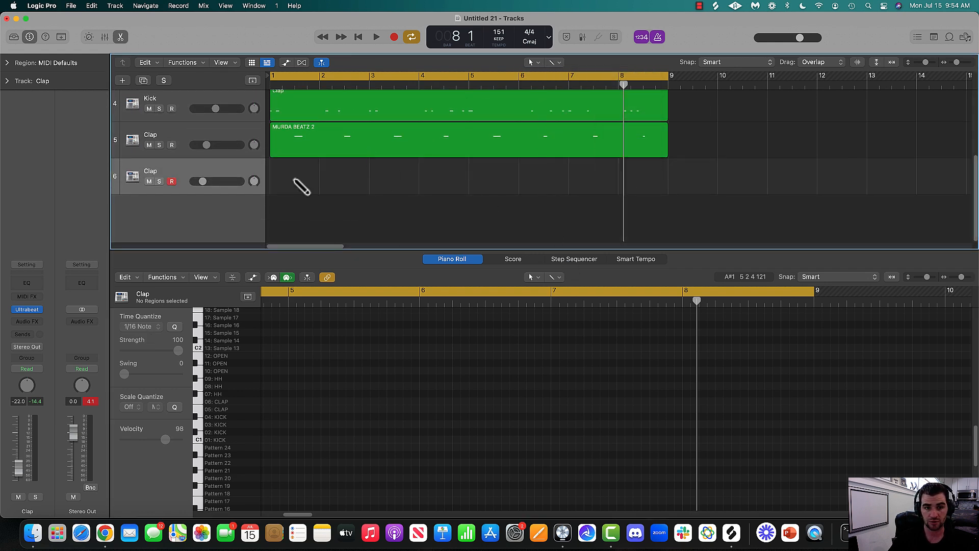
{"action": "left_click", "coordinate": [298, 179], "text": "super"}
{"action": "left_click", "coordinate": [345, 180], "text": "super"}
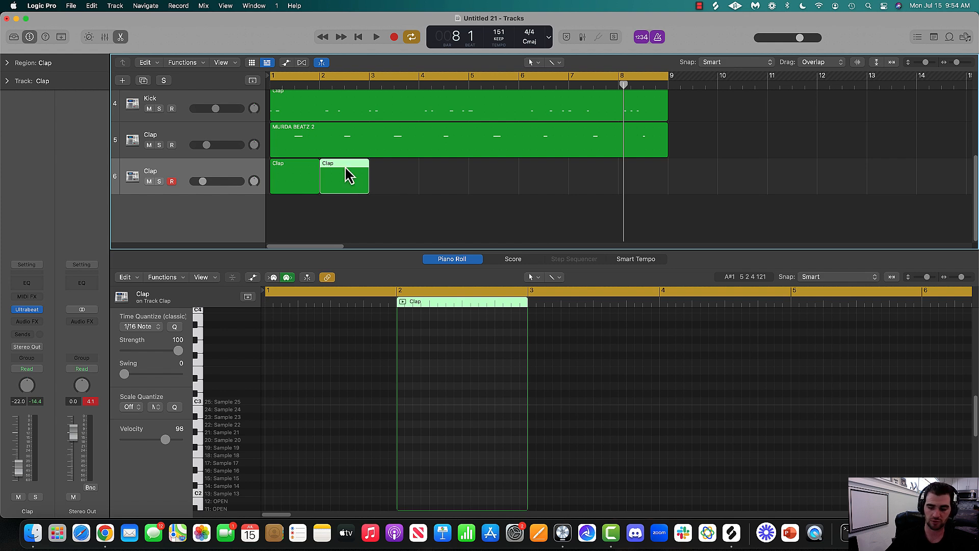
{"action": "key", "text": "Delete"}
{"action": "left_click", "coordinate": [284, 178]}
{"action": "key", "text": "Delete"}
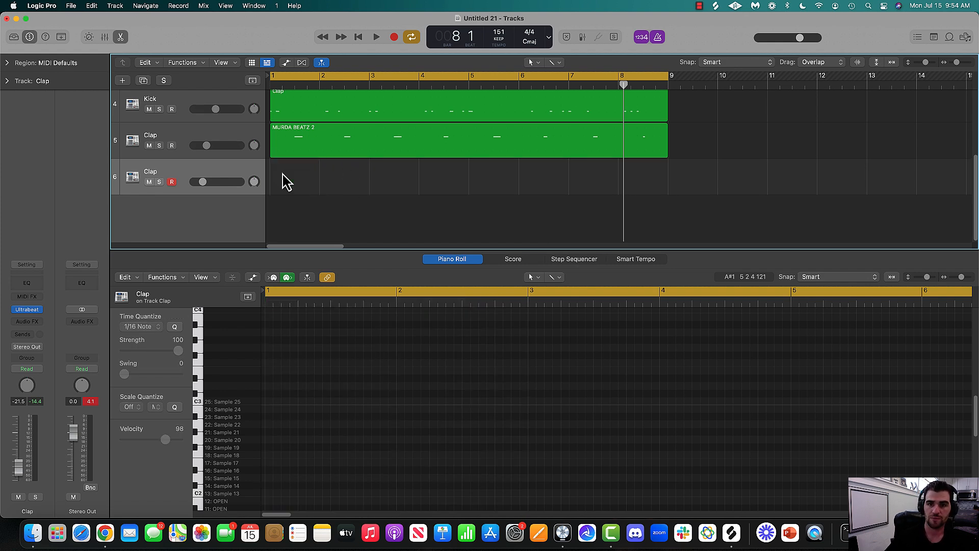
Draw eight one-bar MIDI regions across bars 1 to 8 of track 6 and join them into one region
{"action": "left_click", "coordinate": [557, 64]}
{"action": "left_click", "coordinate": [560, 87]}
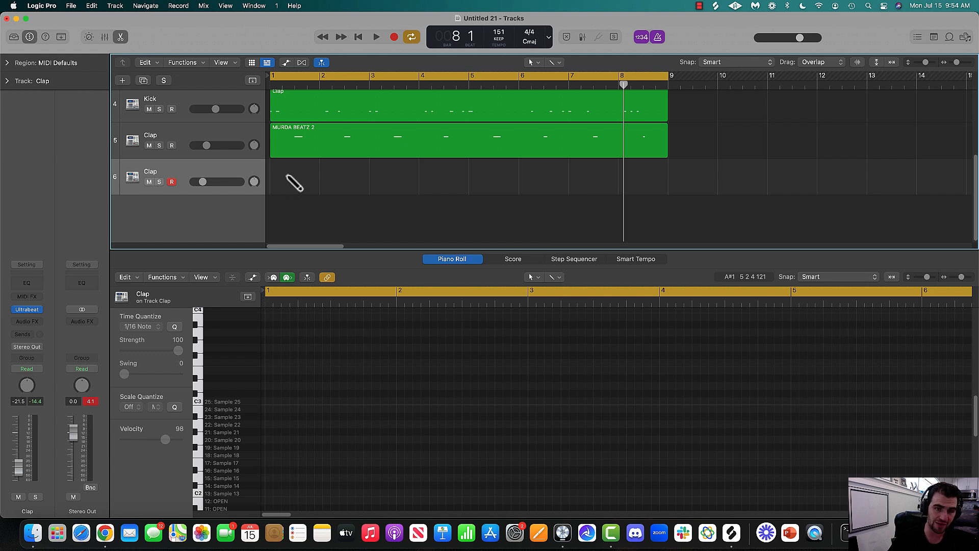
{"action": "left_click", "coordinate": [295, 181]}
{"action": "left_click", "coordinate": [344, 181]}
{"action": "left_click", "coordinate": [393, 181]}
{"action": "left_click", "coordinate": [443, 181]}
{"action": "left_click", "coordinate": [494, 181]}
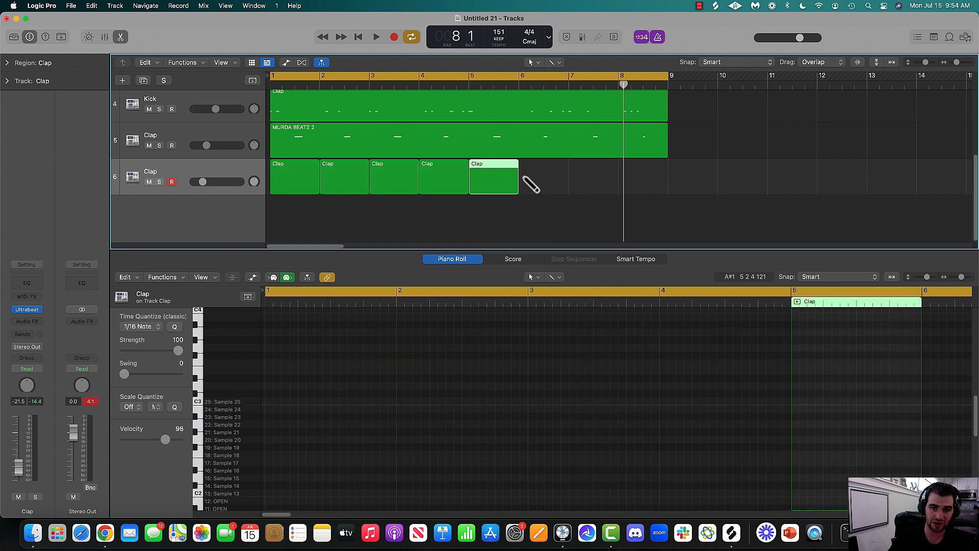
{"action": "left_click", "coordinate": [543, 182]}
{"action": "left_click", "coordinate": [594, 184]}
{"action": "left_click", "coordinate": [643, 184]}
{"action": "left_click_drag", "start_coordinate": [722, 184], "coordinate": [291, 170]}
{"action": "key", "text": "j"}
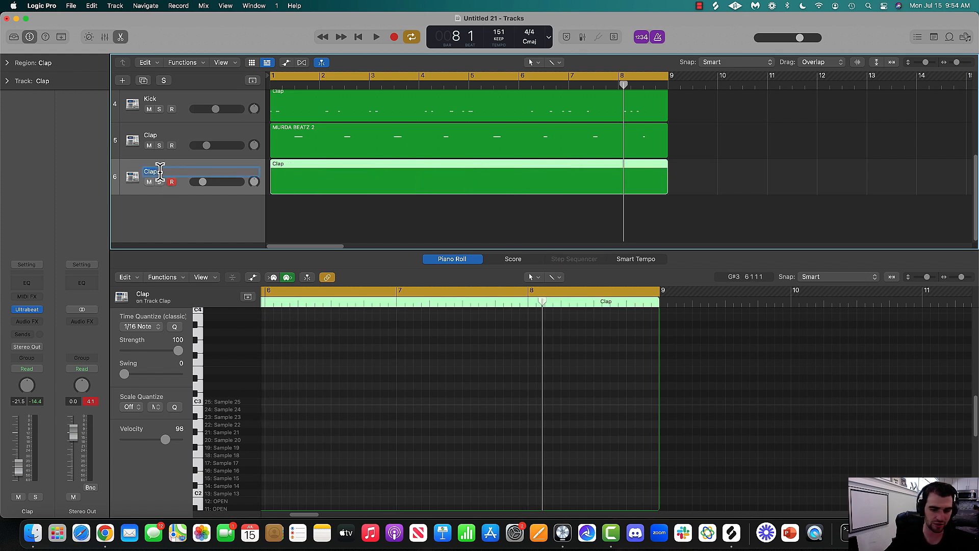
Rename track 6 as HH and audition the 07: HH sound in the Piano Roll
{"action": "scroll", "coordinate": [255, 398], "scroll_direction": "down", "scroll_amount": 6}
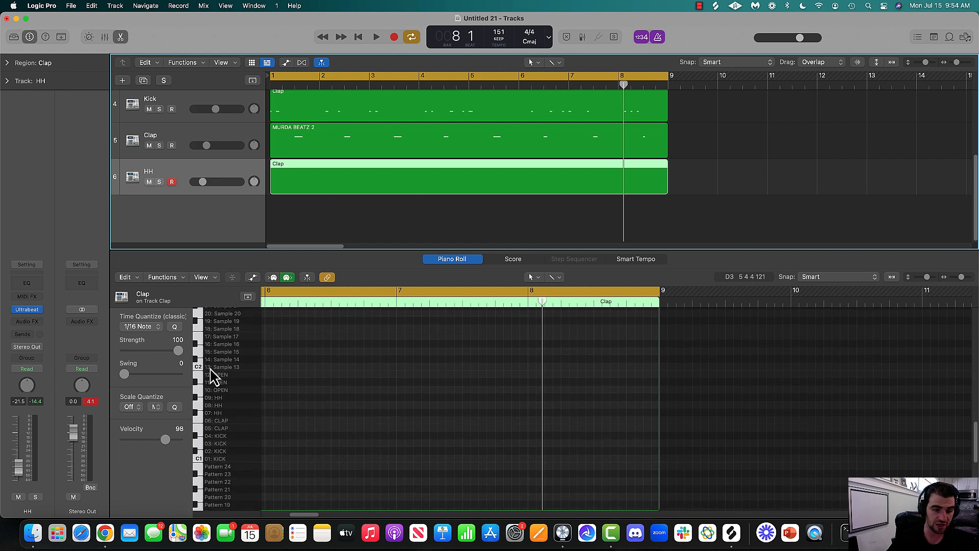
{"action": "scroll", "coordinate": [209, 382], "scroll_direction": "down", "scroll_amount": 1}
{"action": "left_click", "coordinate": [201, 415]}
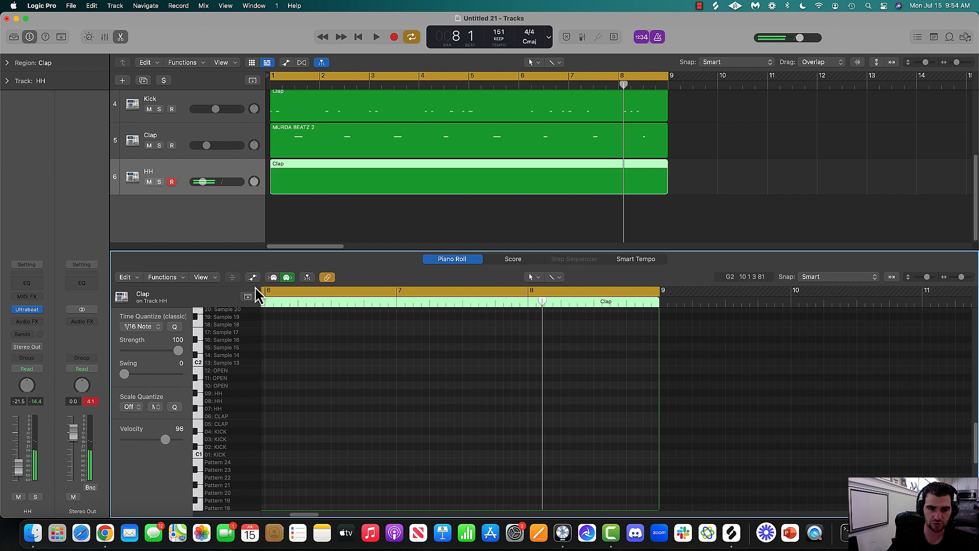
Set the Piano Roll's time quantize to 1/8 Note and assign the Brush tool as its alternate tool
{"action": "left_click_drag", "start_coordinate": [194, 336], "coordinate": [249, 334]}
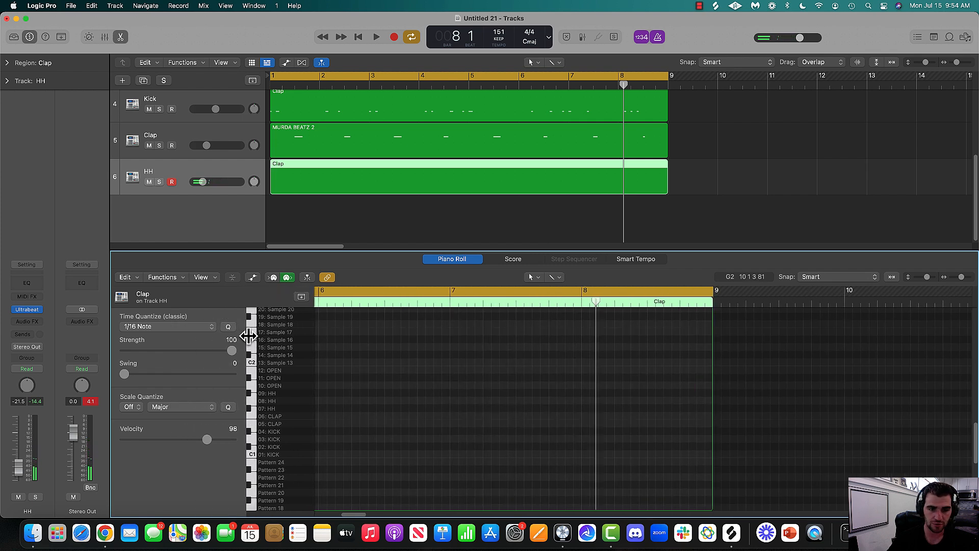
{"action": "left_click", "coordinate": [181, 329]}
{"action": "left_click", "coordinate": [173, 318]}
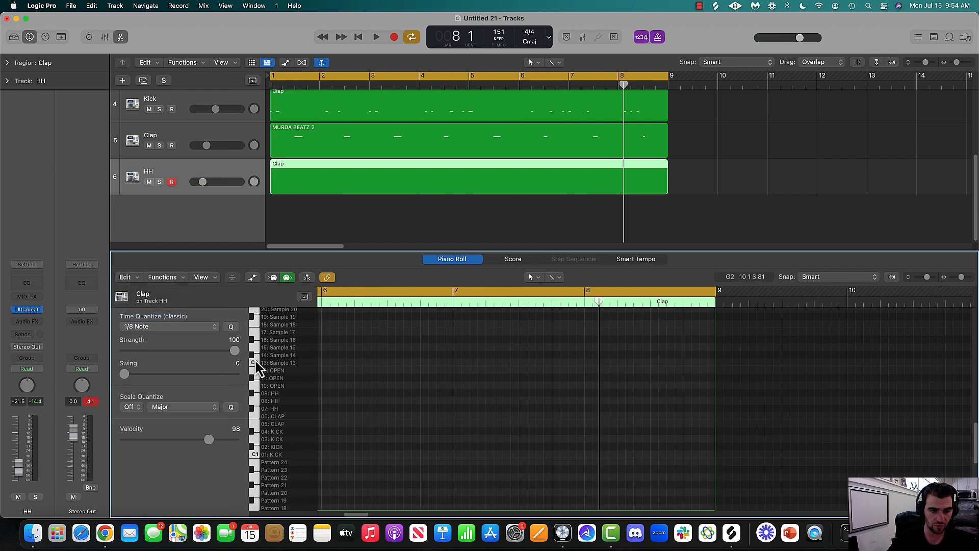
{"action": "left_click", "coordinate": [554, 278]}
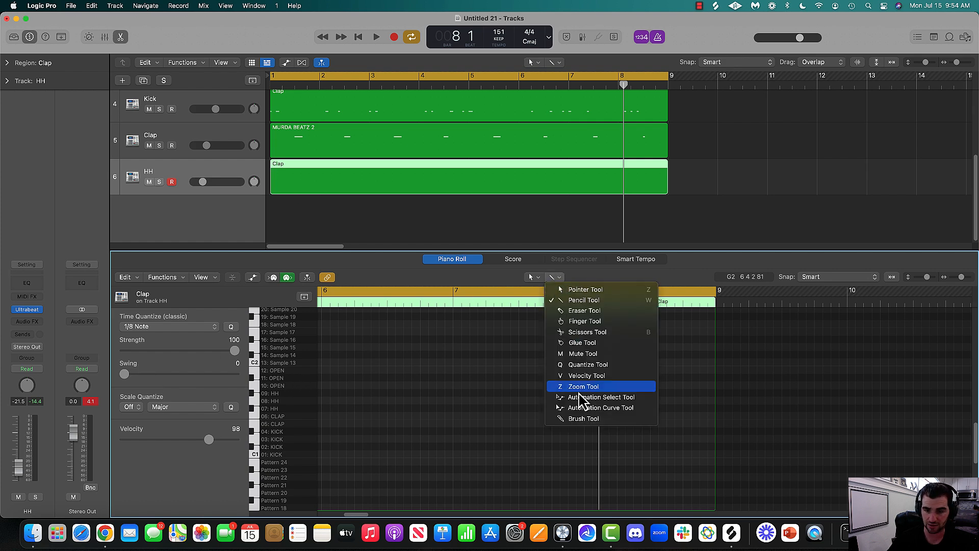
{"action": "left_click", "coordinate": [582, 419]}
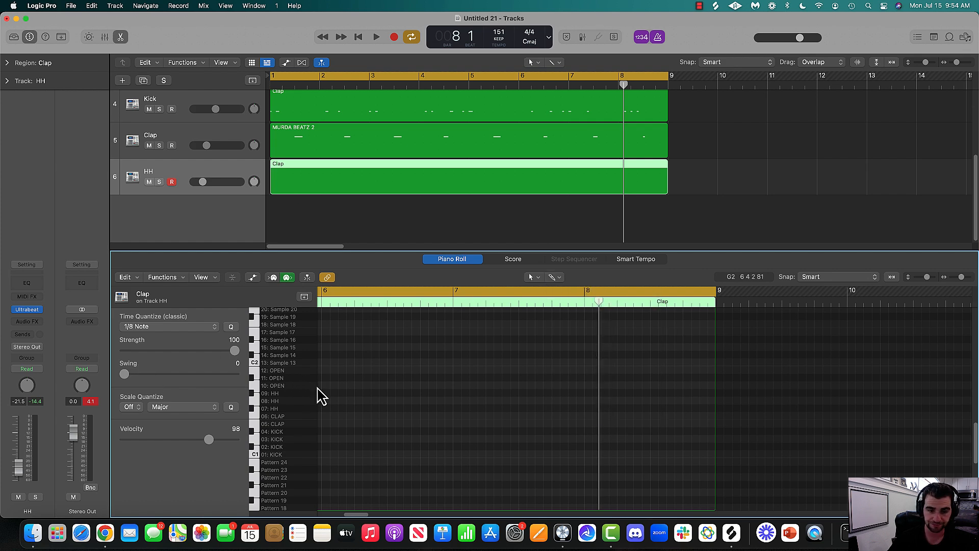
{"action": "left_click", "coordinate": [254, 411]}
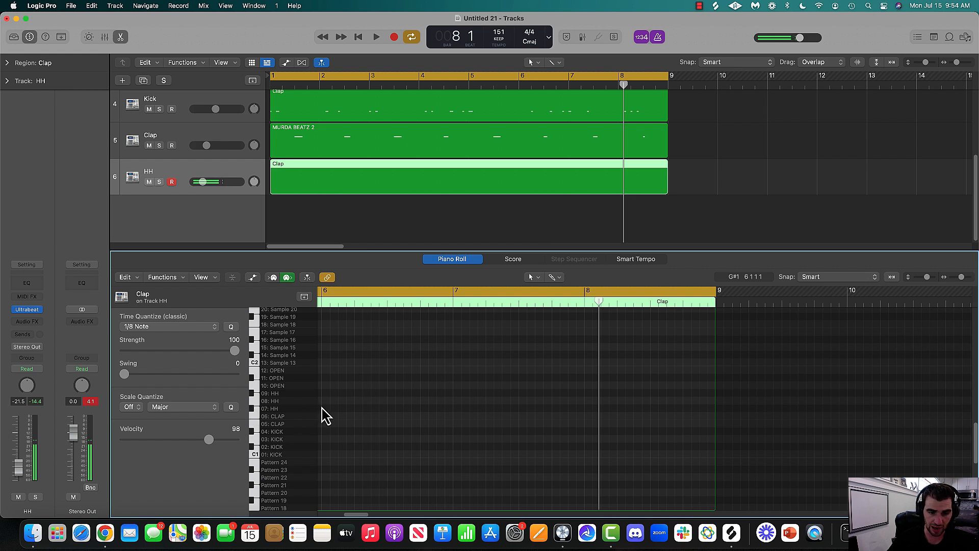
Brush eighth notes onto the 07: HH row from bar 1 through bar 3 and play them with the beat
{"action": "scroll", "coordinate": [352, 515], "scroll_direction": "left", "scroll_amount": 5}
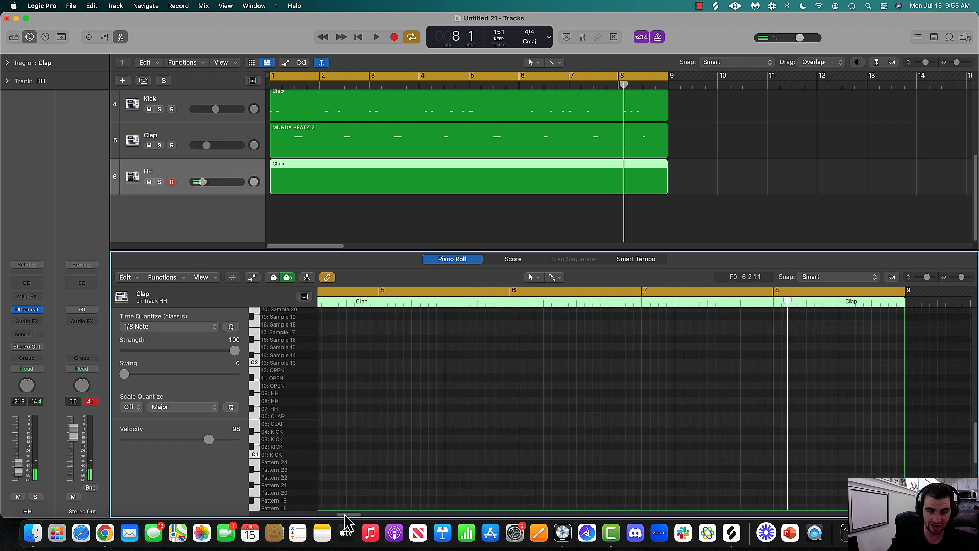
{"action": "left_click", "coordinate": [271, 86]}
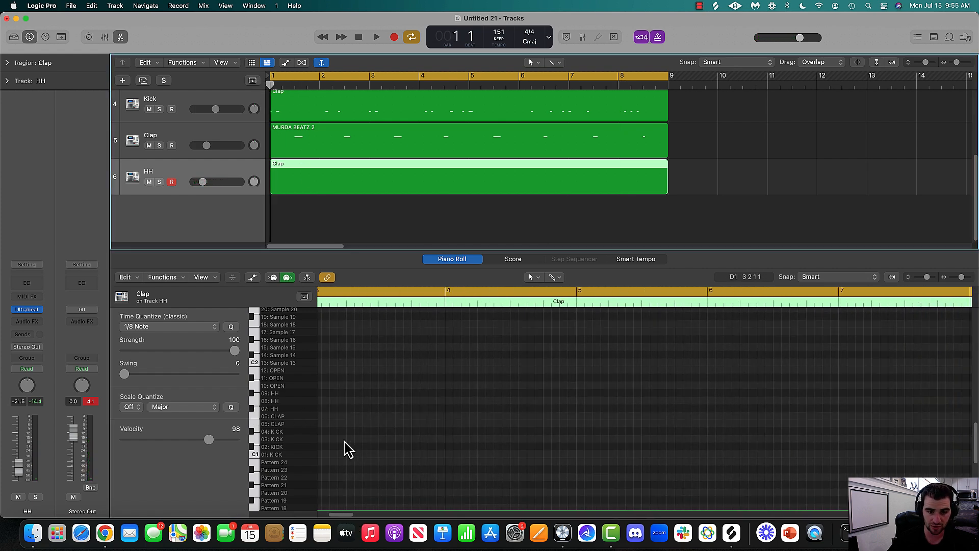
{"action": "left_click", "coordinate": [323, 408]}
{"action": "key", "text": "space"}
{"action": "mouse_move", "coordinate": [594, 409]}
{"action": "left_mouse_down"}
{"action": "mouse_move", "coordinate": [328, 414]}
{"action": "mouse_move", "coordinate": [708, 408]}
{"action": "left_mouse_up"}
{"action": "mouse_move", "coordinate": [626, 400]}
{"action": "left_mouse_down"}
{"action": "mouse_move", "coordinate": [575, 401]}
{"action": "mouse_move", "coordinate": [623, 409]}
{"action": "left_mouse_up"}
{"action": "key", "text": "space"}
{"action": "left_click_drag", "start_coordinate": [329, 515], "coordinate": [338, 516]}
{"action": "key", "text": "space"}
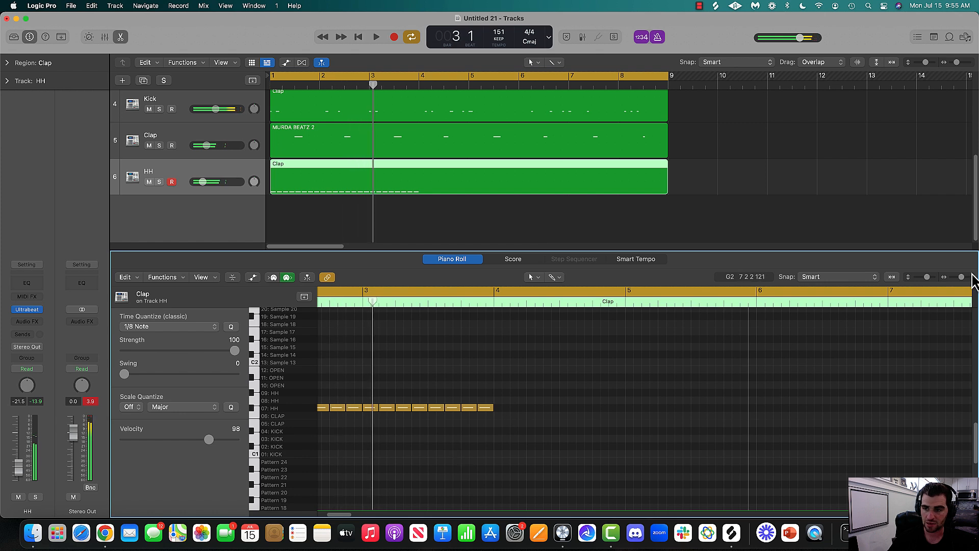
Brush the eighth-note hi-hats on through bar 8, move stray notes onto the 07: HH row and play from the start
{"action": "left_click_drag", "start_coordinate": [964, 277], "coordinate": [959, 278]}
{"action": "left_click_drag", "start_coordinate": [441, 414], "coordinate": [765, 408]}
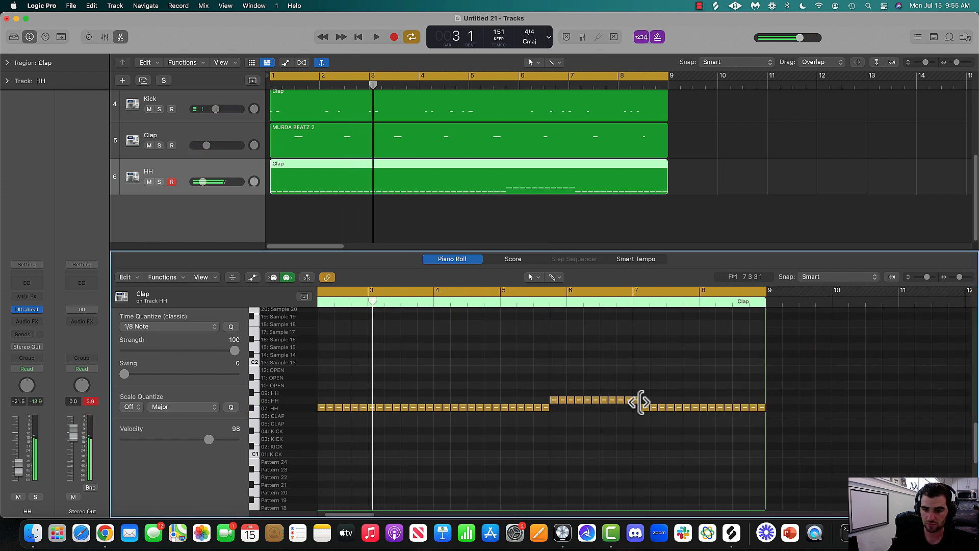
{"action": "left_click_drag", "start_coordinate": [560, 404], "coordinate": [641, 407]}
{"action": "left_click_drag", "start_coordinate": [559, 409], "coordinate": [608, 408]}
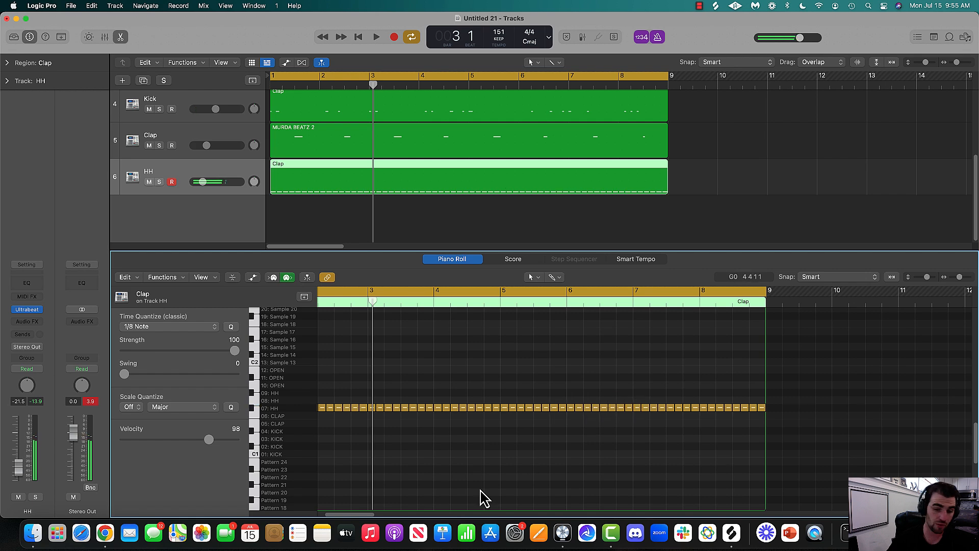
{"action": "key", "text": "Return"}
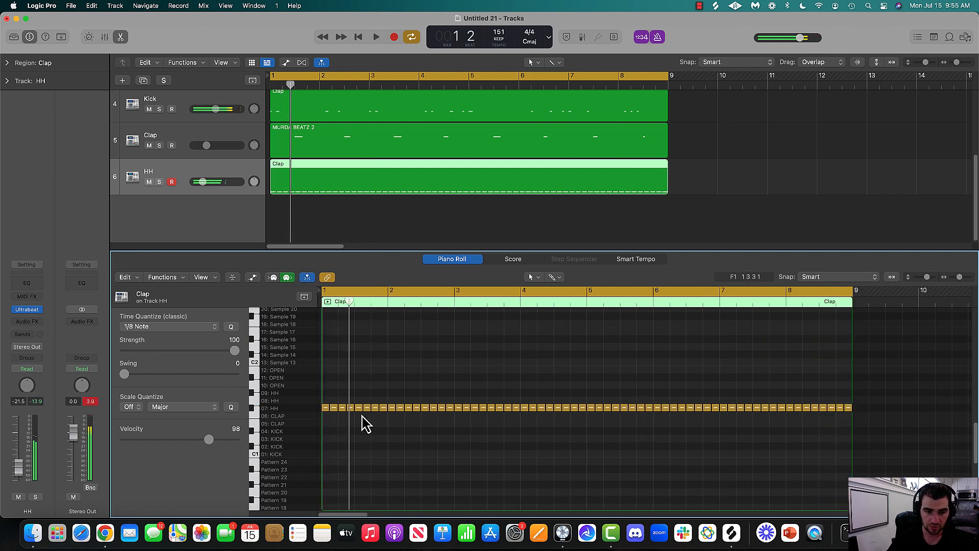
Replace the 07: HH note in the second half of bar 1 beat 2 with a 1/32 Note roll and play it
{"action": "left_click_drag", "start_coordinate": [960, 278], "coordinate": [961, 278]}
{"action": "left_click_drag", "start_coordinate": [331, 515], "coordinate": [326, 515]}
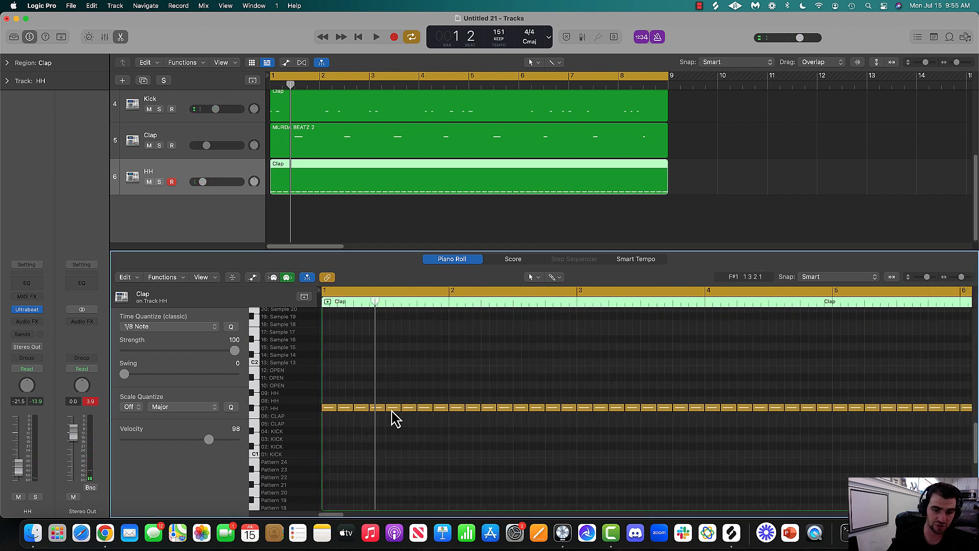
{"action": "left_click", "coordinate": [182, 328]}
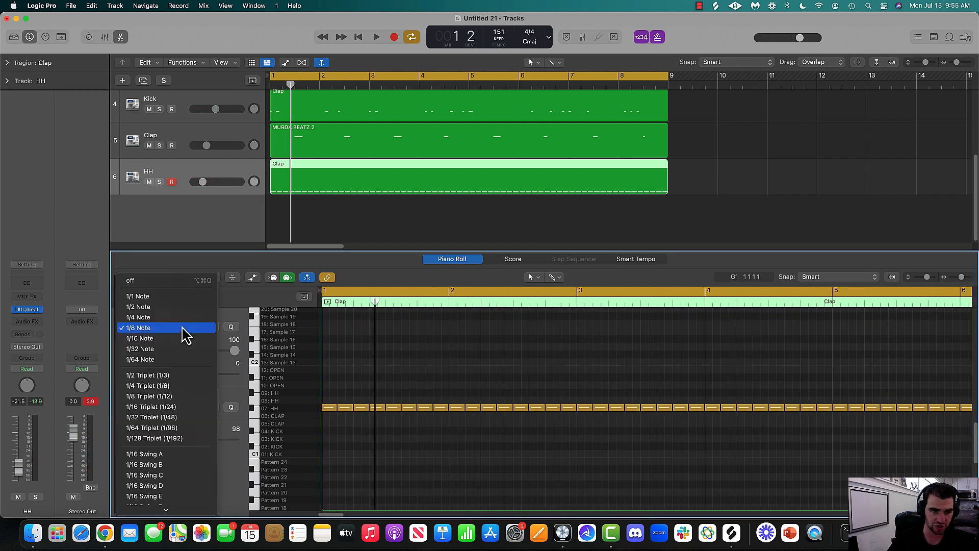
{"action": "left_click", "coordinate": [235, 311]}
{"action": "key", "text": "space"}
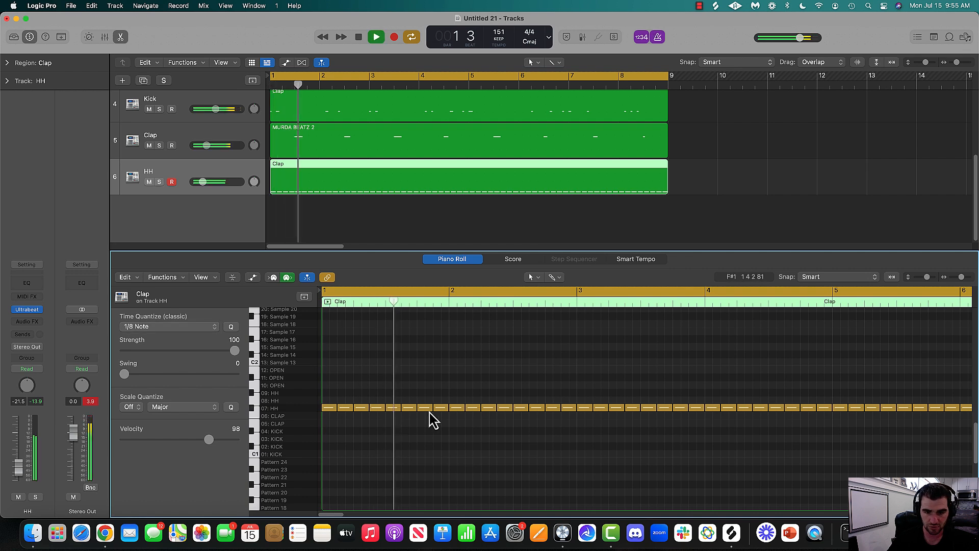
{"action": "key", "text": "space"}
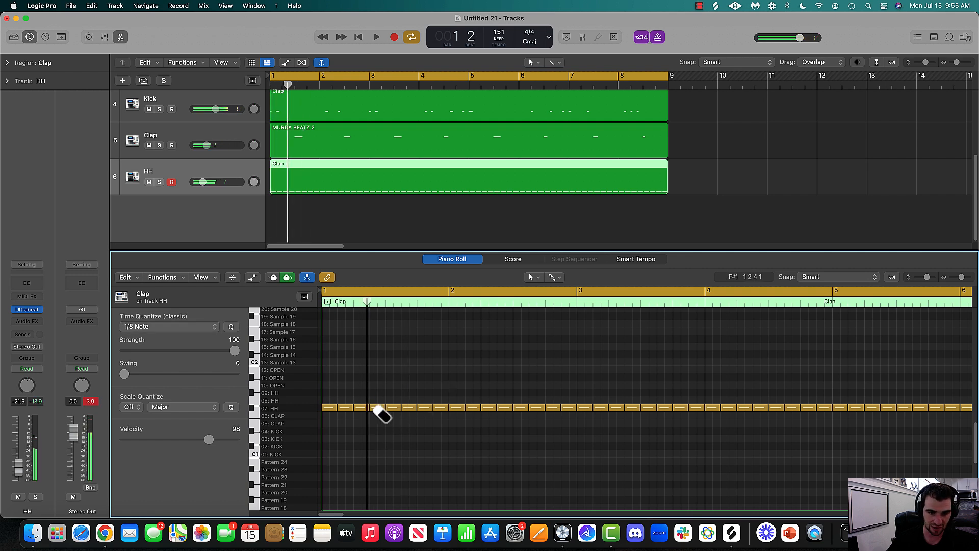
{"action": "left_click", "coordinate": [377, 407]}
{"action": "left_click", "coordinate": [171, 329]}
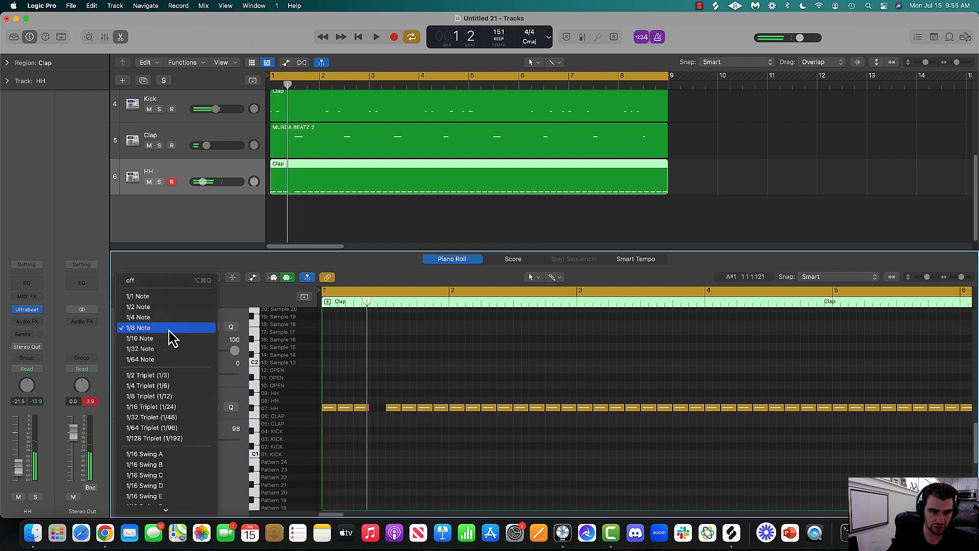
{"action": "left_click", "coordinate": [153, 349]}
{"action": "left_click", "coordinate": [371, 407]}
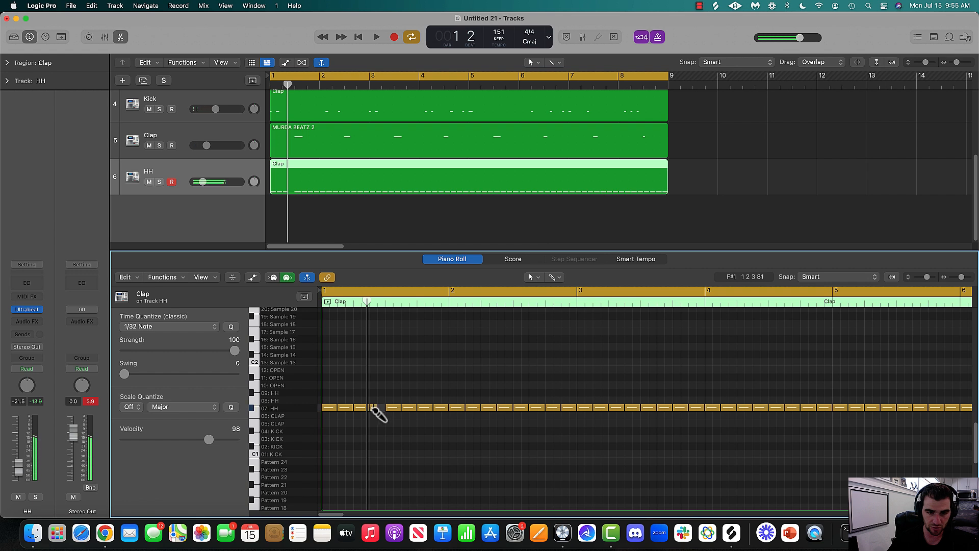
{"action": "key", "text": "space"}
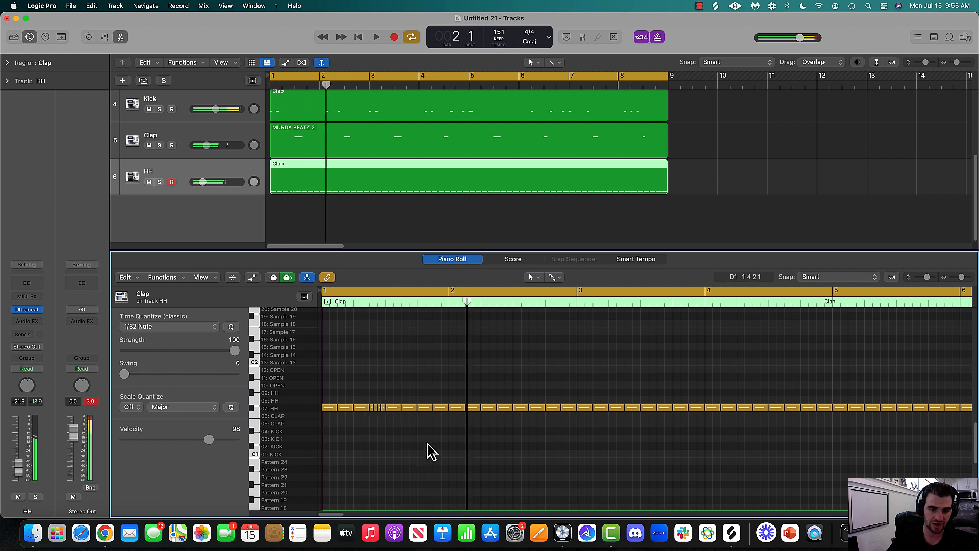
Erase the 07: HH note directly after the roll, on bar 1 beat 3, and play the beat
{"action": "key", "text": "space"}
{"action": "left_click", "coordinate": [388, 408]}
{"action": "key", "text": "space"}
{"action": "key", "text": "space"}
Replace the hi-hat in the second half of bar 2 beat 1 with two 1/16 notes and play the result
{"action": "left_click", "coordinate": [468, 408]}
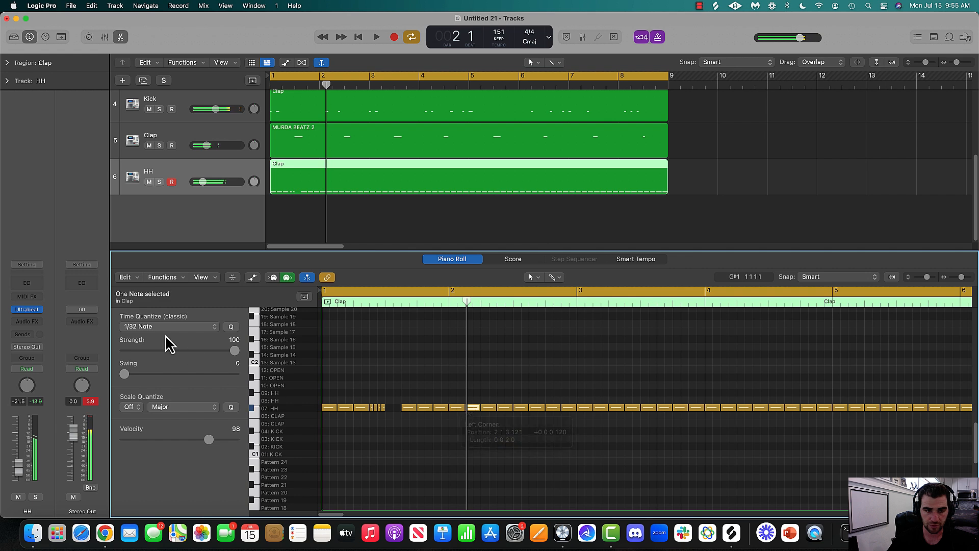
{"action": "left_click", "coordinate": [472, 409]}
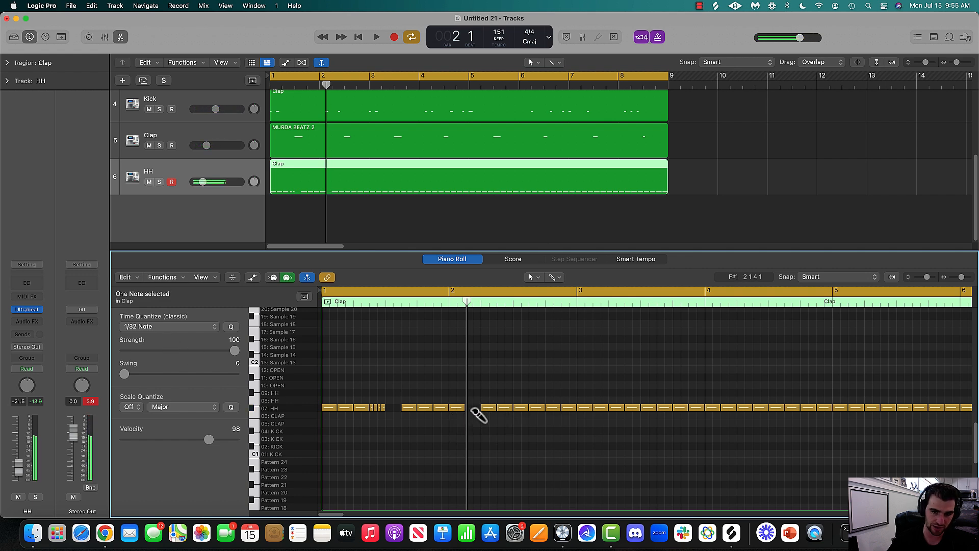
{"action": "left_click", "coordinate": [140, 329]}
{"action": "key", "text": "Return"}
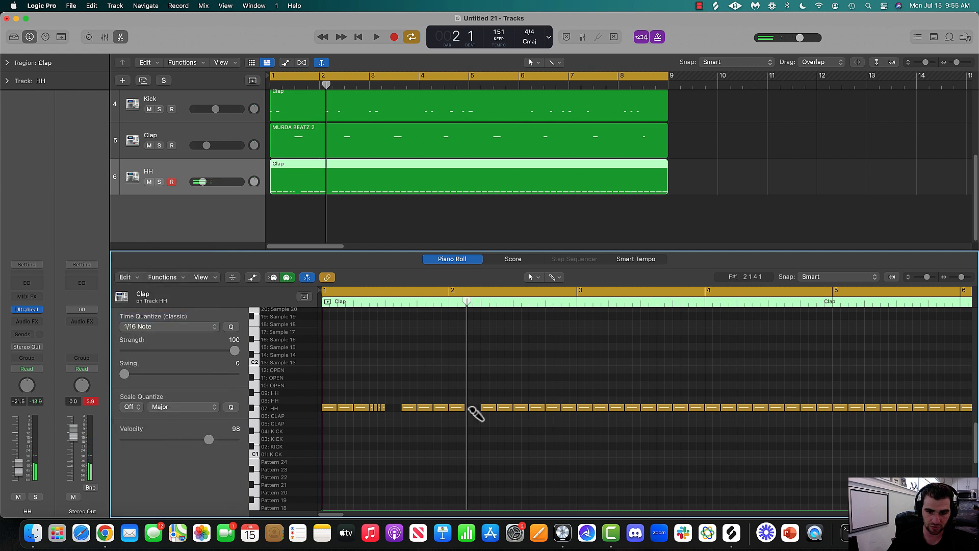
{"action": "key", "text": "space"}
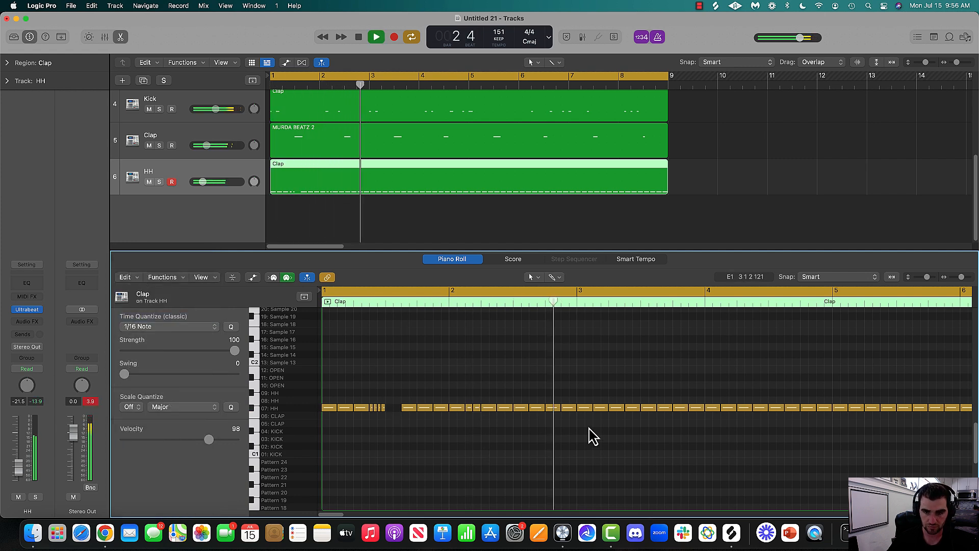
Replace the hi-hat on bar 3 beat 2 with four 1/64 notes followed by one 1/16 note, and play from the start
{"action": "key", "text": "space"}
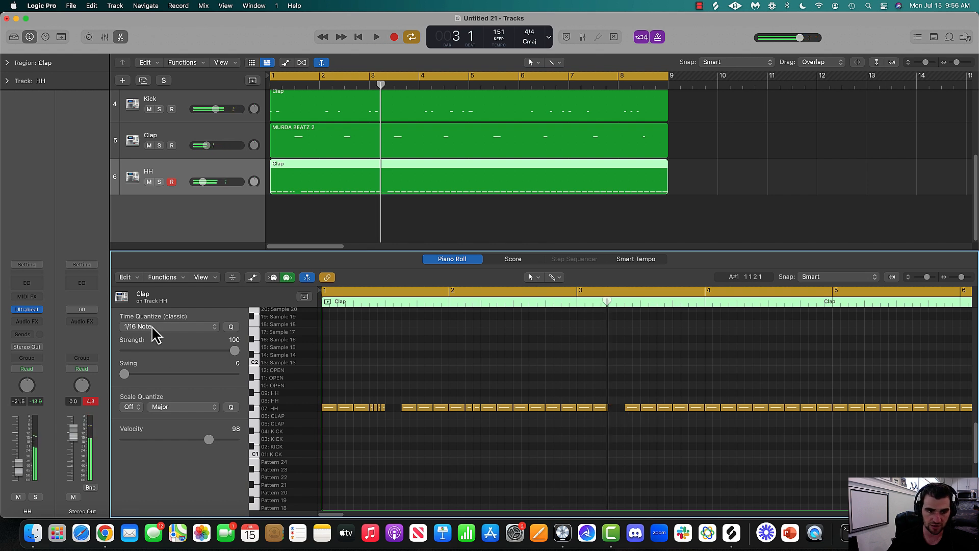
{"action": "left_click", "coordinate": [152, 328]}
{"action": "left_click", "coordinate": [150, 348]}
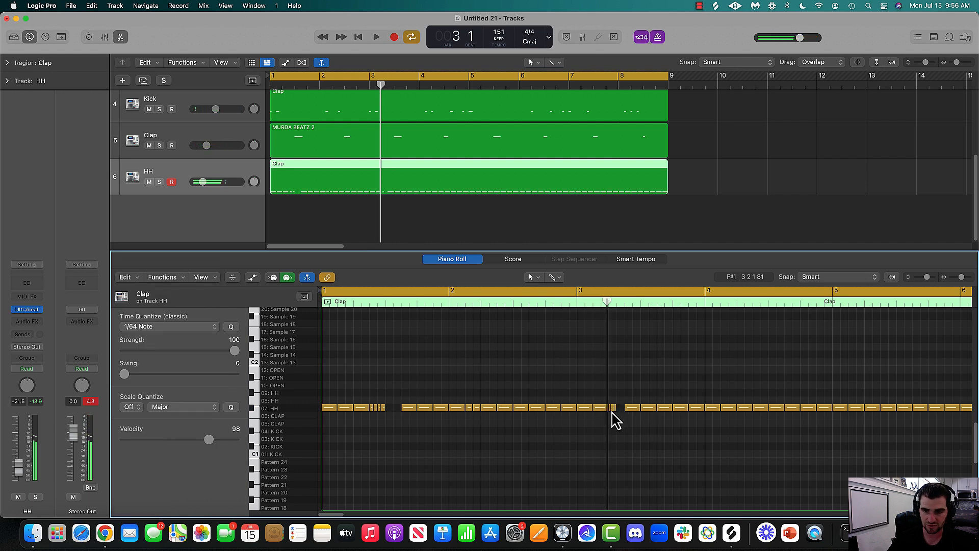
{"action": "scroll", "coordinate": [614, 416], "scroll_direction": "up", "scroll_amount": 1}
{"action": "left_click_drag", "start_coordinate": [961, 277], "coordinate": [966, 277]}
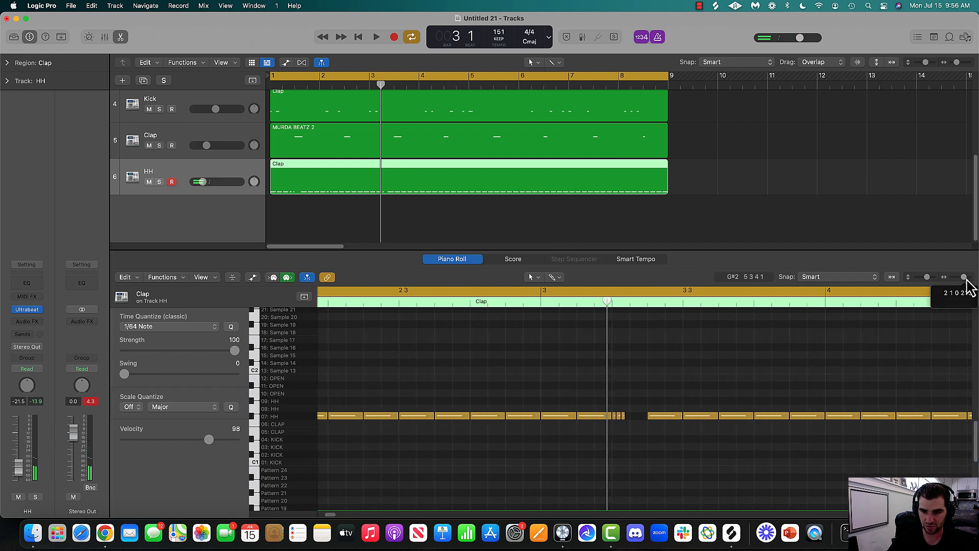
{"action": "left_click", "coordinate": [155, 328]}
{"action": "left_click", "coordinate": [157, 317]}
{"action": "left_click", "coordinate": [662, 416]}
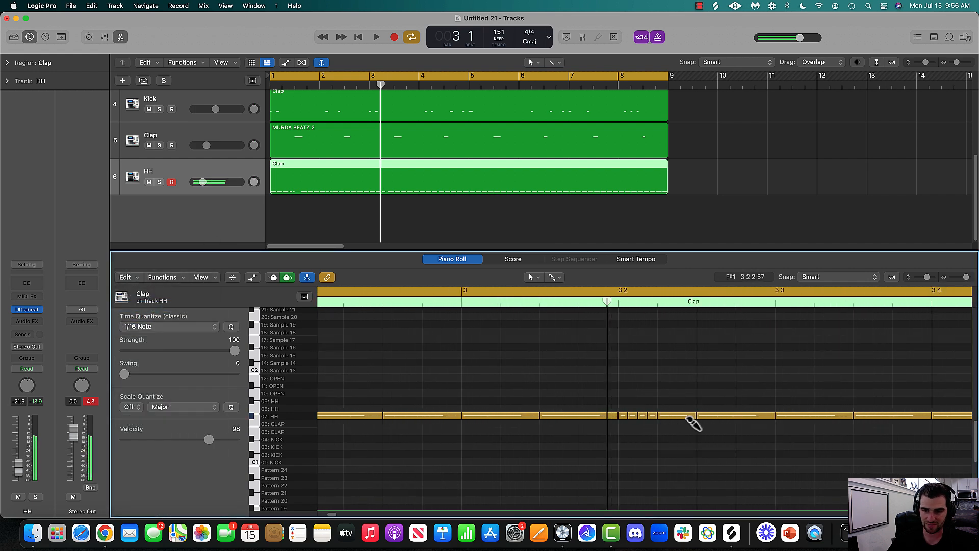
{"action": "left_click", "coordinate": [678, 417]}
{"action": "key", "text": "space"}
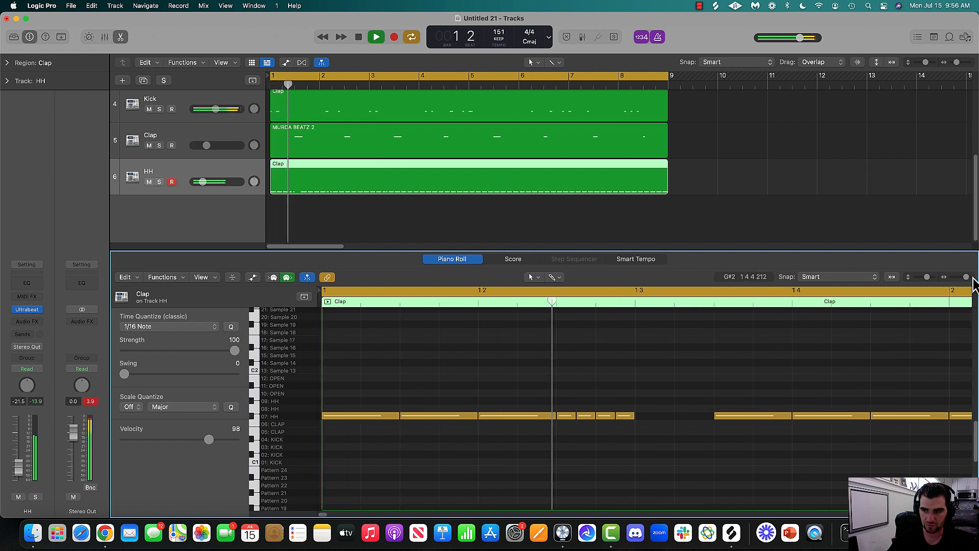
Erase the two hi-hats from late bar 4 beat 3 through beat 4 and fill the first gap with 1/32 notes
{"action": "left_click_drag", "start_coordinate": [965, 277], "coordinate": [958, 278]}
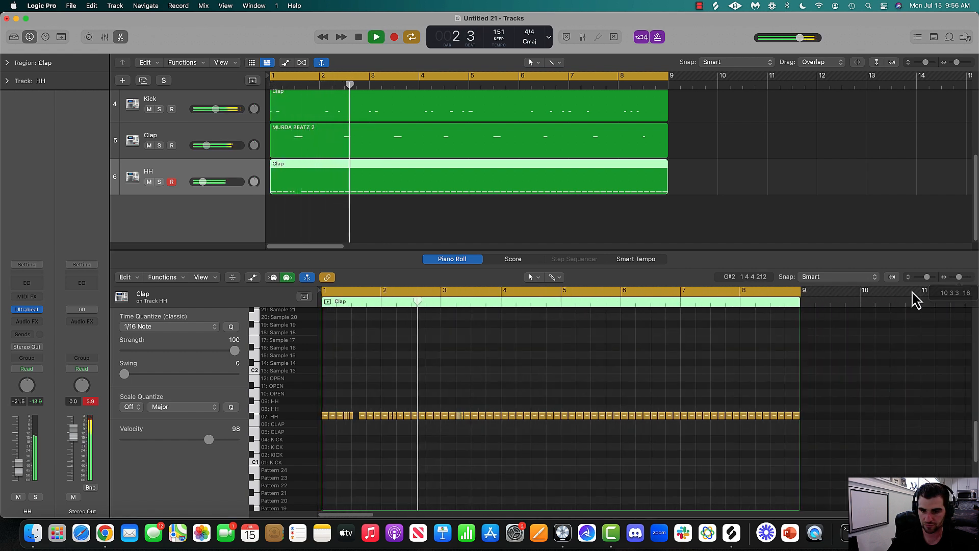
{"action": "key", "text": "space"}
{"action": "left_click", "coordinate": [543, 416]}
{"action": "left_click", "coordinate": [963, 277]}
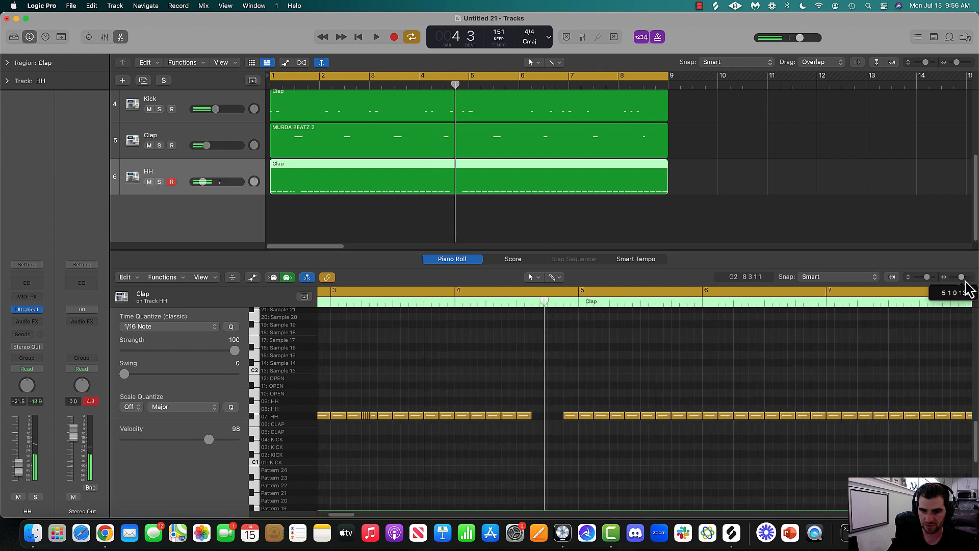
{"action": "left_click", "coordinate": [164, 327]}
{"action": "left_click", "coordinate": [140, 338]}
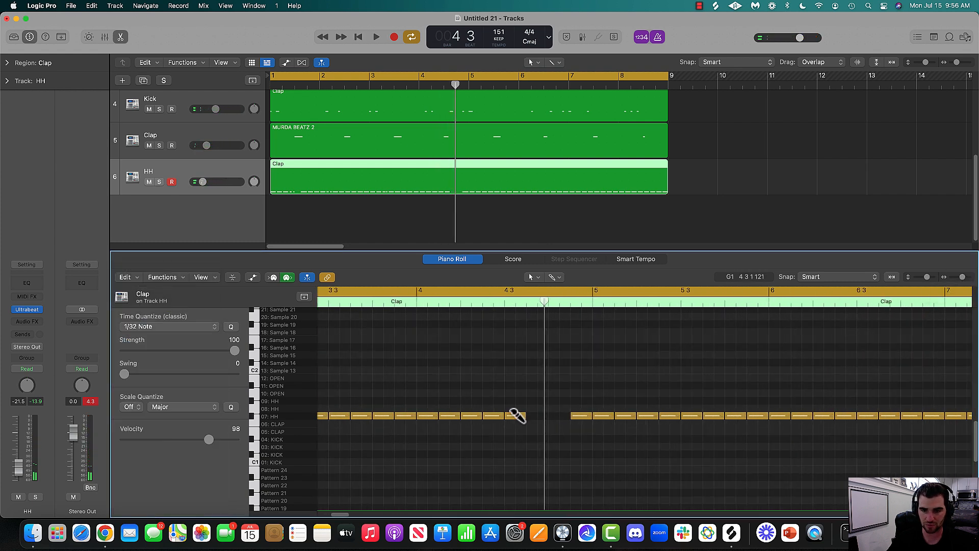
{"action": "left_click", "coordinate": [529, 416]}
{"action": "left_click", "coordinate": [535, 416]}
{"action": "left_click", "coordinate": [540, 416]}
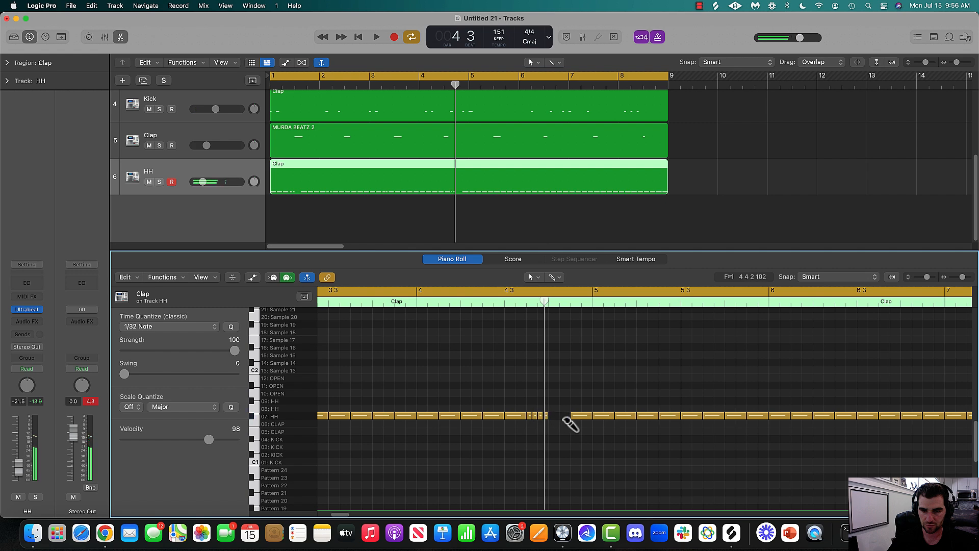
Add a short 1/64 Note burst late in the first half of bar 4 beat 4 and play the pattern from the start
{"action": "left_click", "coordinate": [162, 327]}
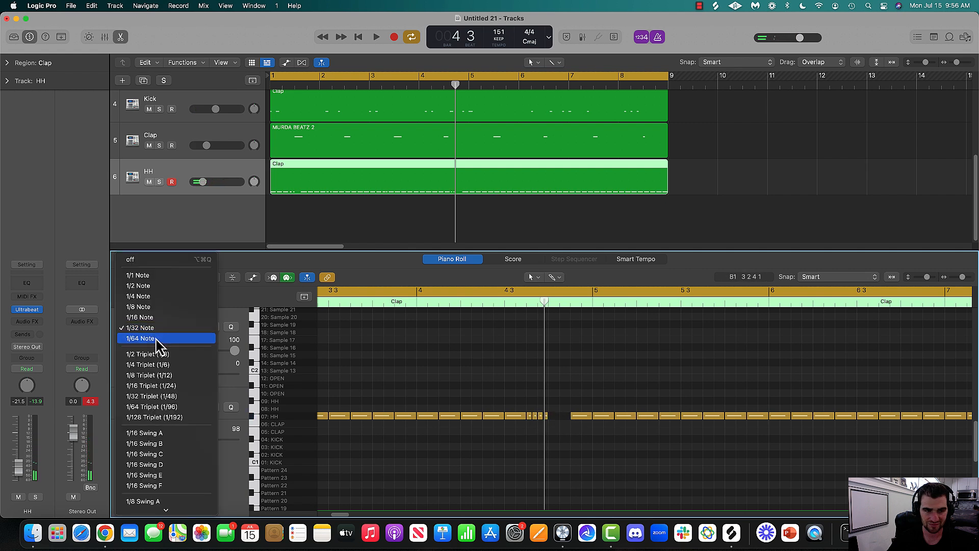
{"action": "left_click", "coordinate": [156, 340]}
{"action": "left_click", "coordinate": [560, 416]}
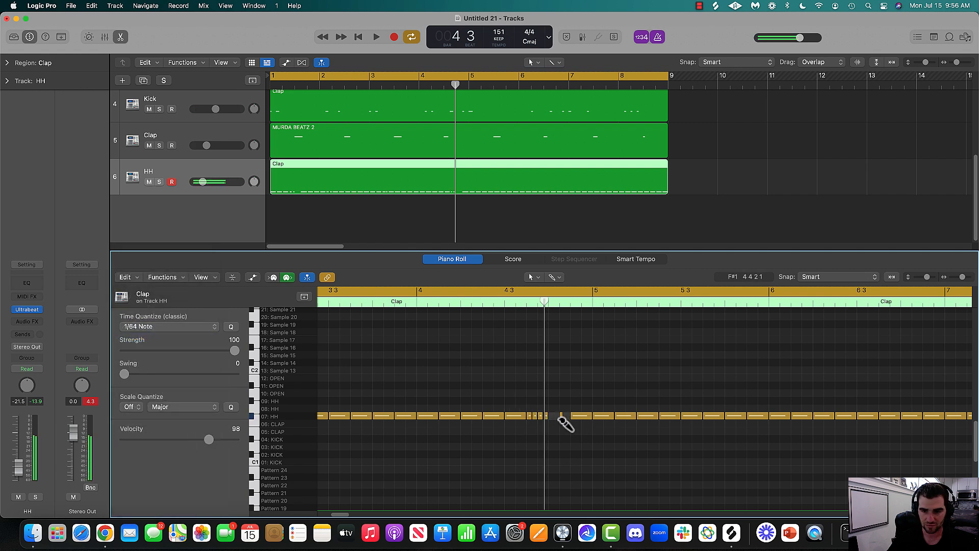
{"action": "key", "text": "space"}
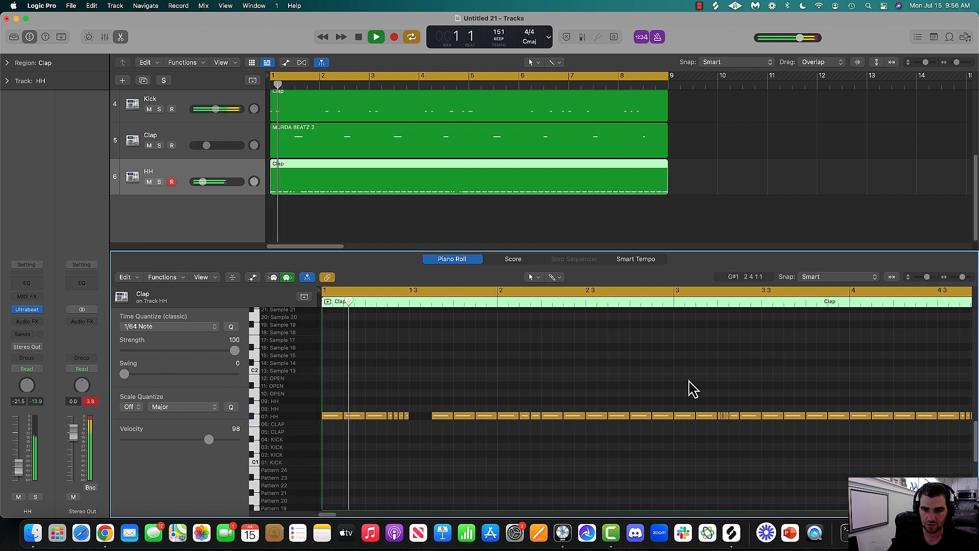
{"action": "left_click_drag", "start_coordinate": [962, 278], "coordinate": [958, 279]}
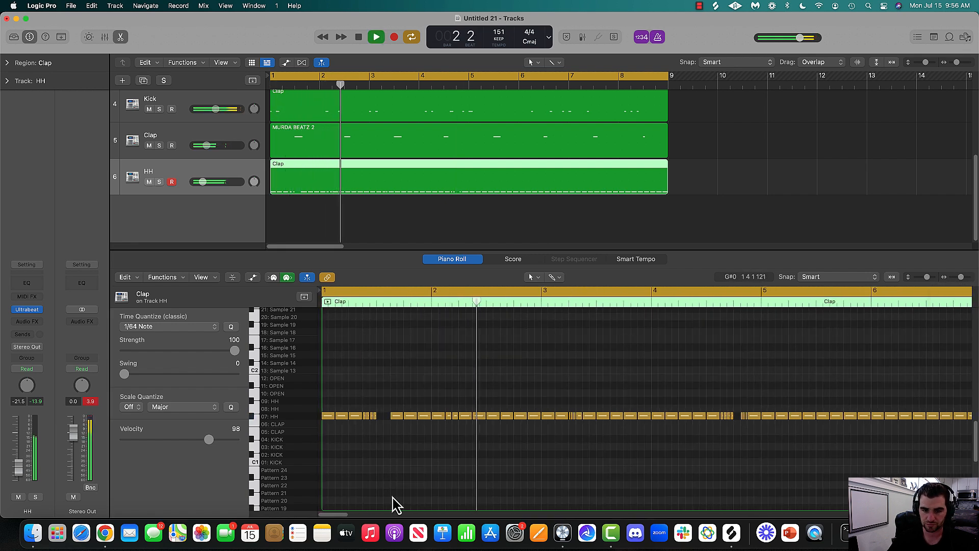
{"action": "left_click_drag", "start_coordinate": [337, 514], "coordinate": [344, 514]}
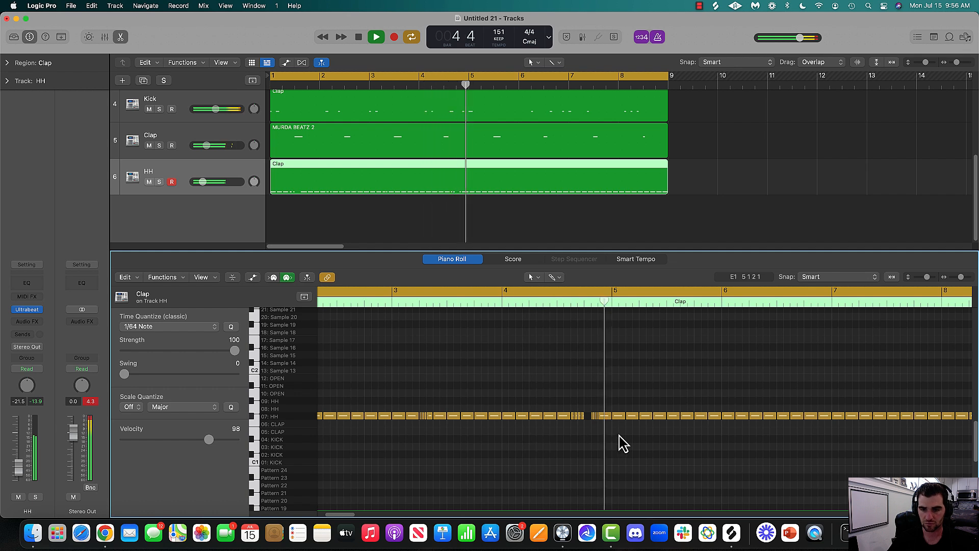
{"action": "key", "text": "space"}
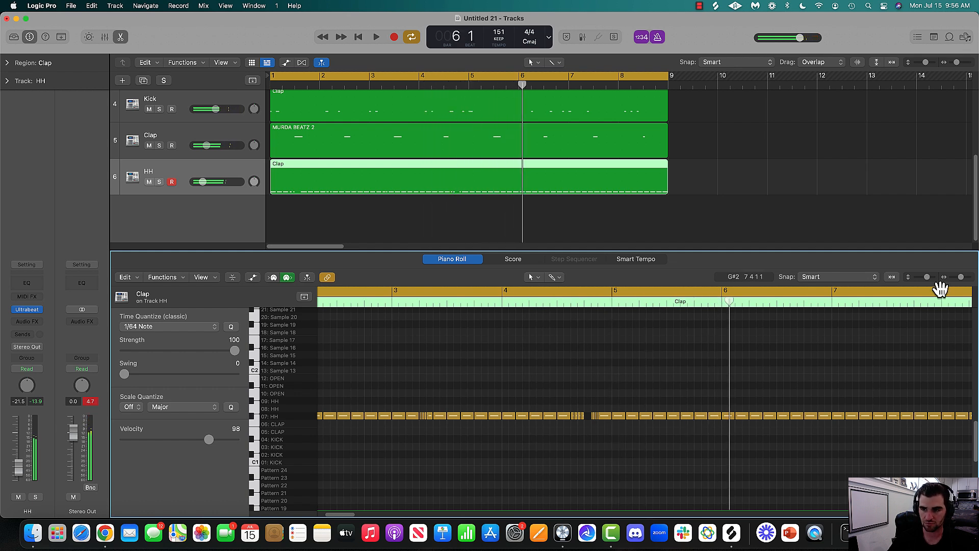
{"action": "key", "text": "c"}
{"action": "scroll", "coordinate": [346, 516], "scroll_direction": "right", "scroll_amount": 3}
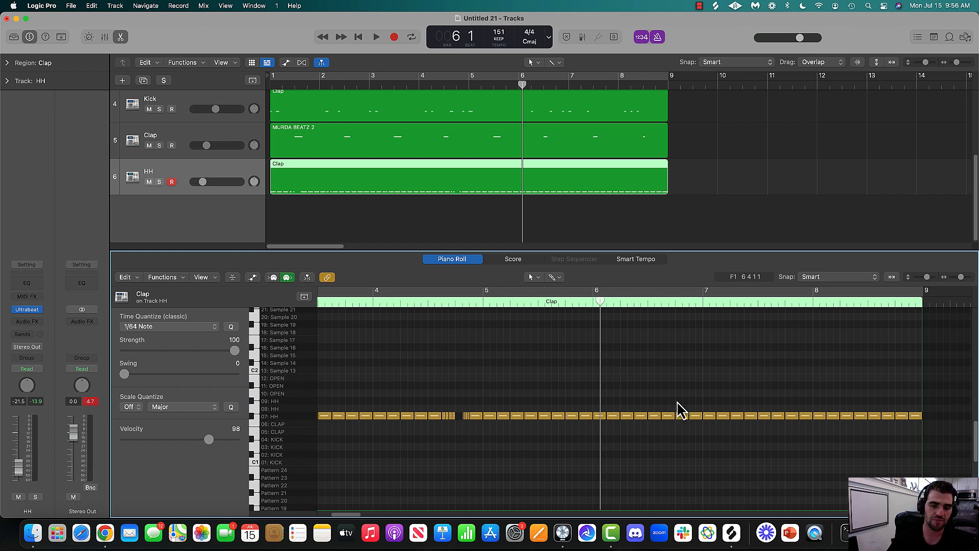
{"action": "left_click", "coordinate": [700, 7]}
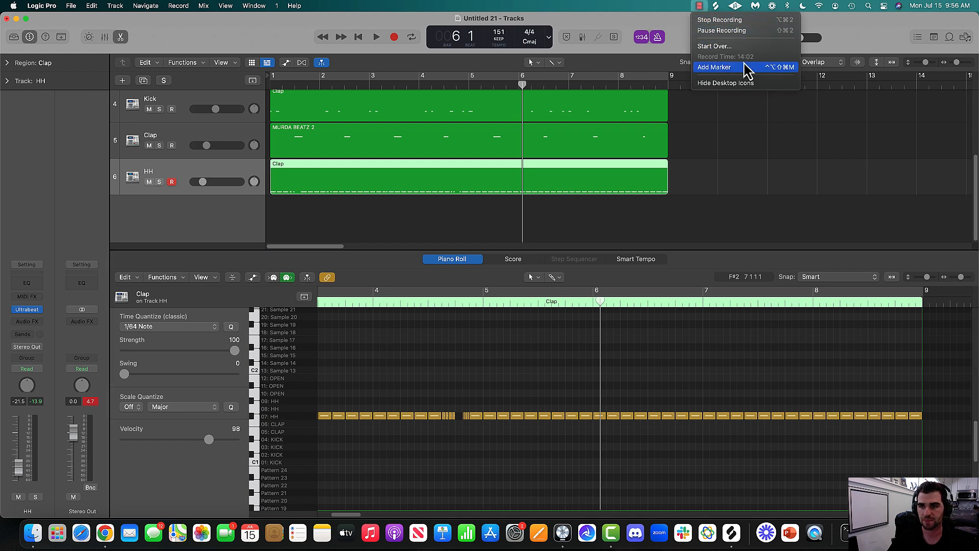
{"action": "left_click", "coordinate": [727, 32]}
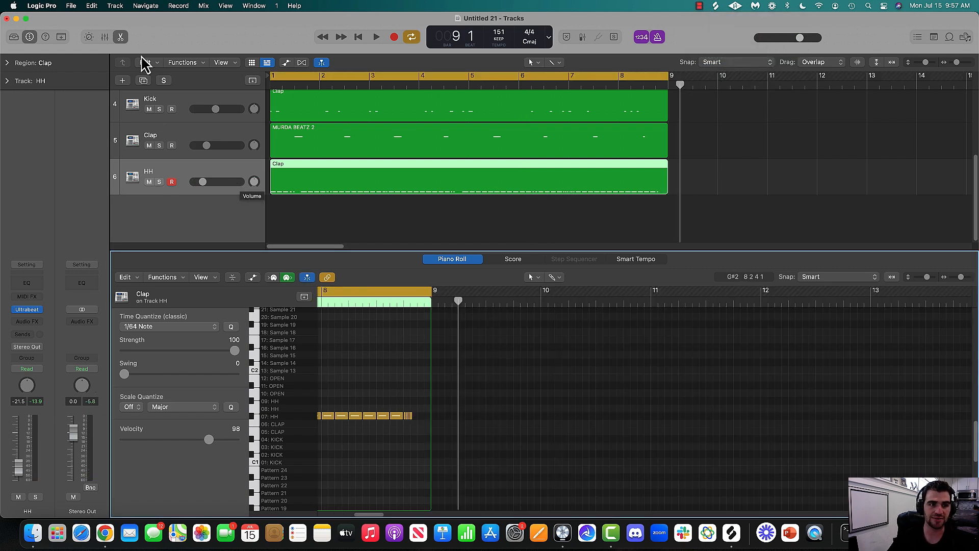
Close the Piano Roll and duplicate the HH track as a new track 7 with the same instrument settings
{"action": "left_click_drag", "start_coordinate": [959, 63], "coordinate": [955, 62]}
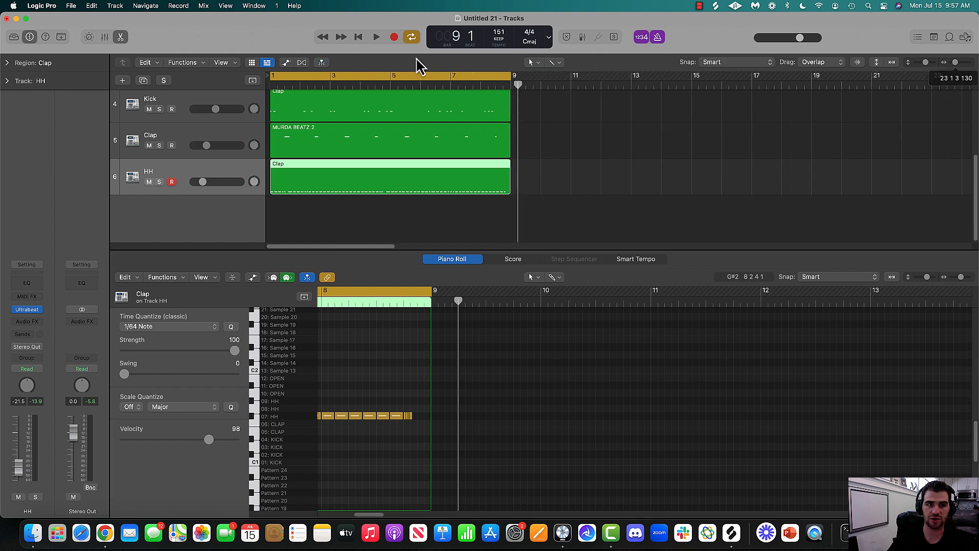
{"action": "left_click", "coordinate": [120, 37]}
{"action": "key", "text": "super+d"}
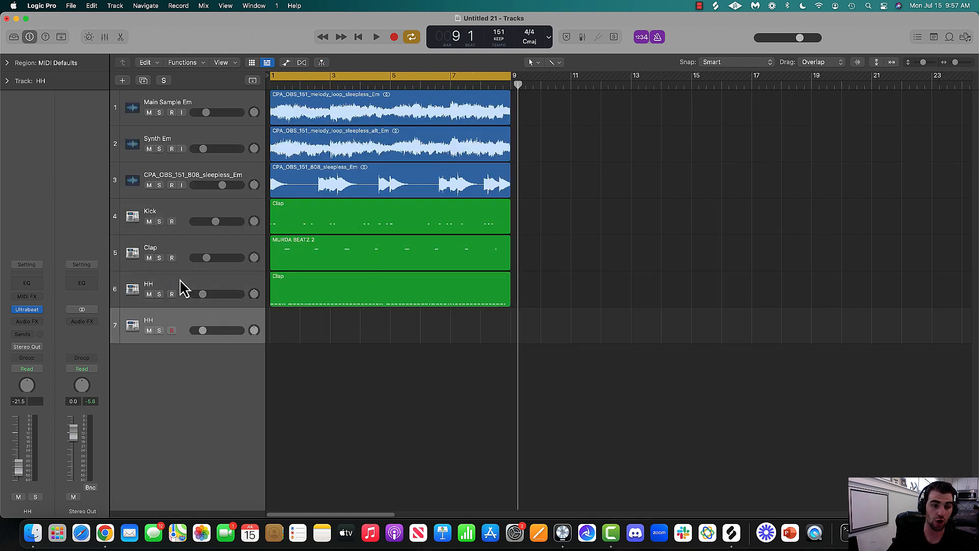
Audition the kit sounds on the new HH track with Musical Typing, alone and over the beat
{"action": "key", "text": "super+k"}
{"action": "key", "text": "a"}
{"action": "key", "text": "s"}
{"action": "key", "text": "f"}
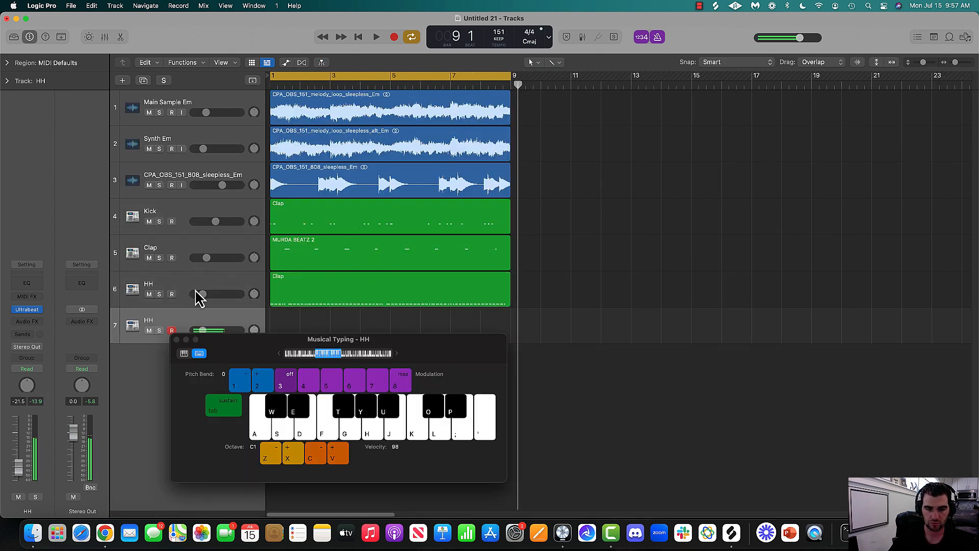
{"action": "key", "text": "g"}
{"action": "key", "text": "h"}
{"action": "key", "text": "h"}
{"action": "key", "text": "space"}
{"action": "key", "text": "h"}
{"action": "key", "text": "space"}
{"action": "left_click", "coordinate": [176, 339]}
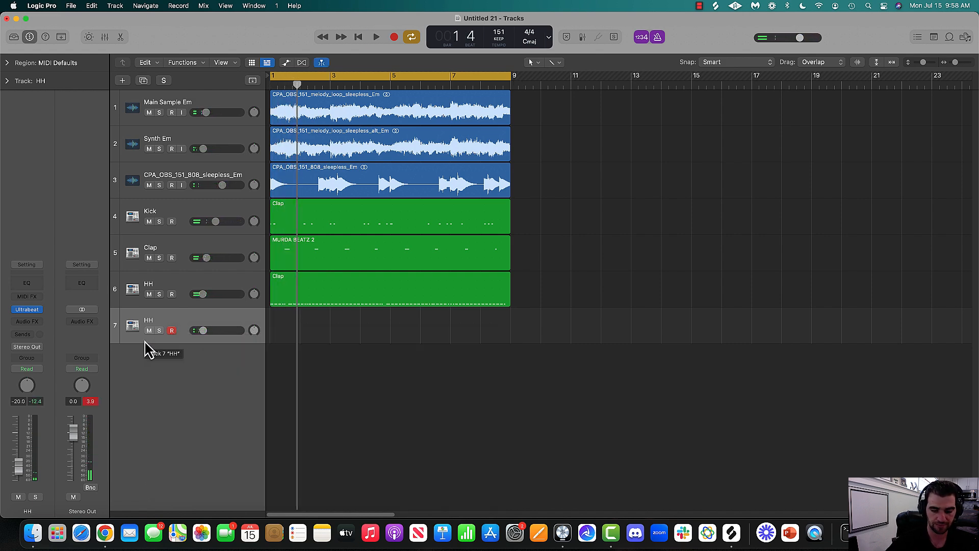
Try to record a part on the duplicated HH track from bar 1 over the beat
{"action": "key", "text": "space"}
{"action": "key", "text": "h"}
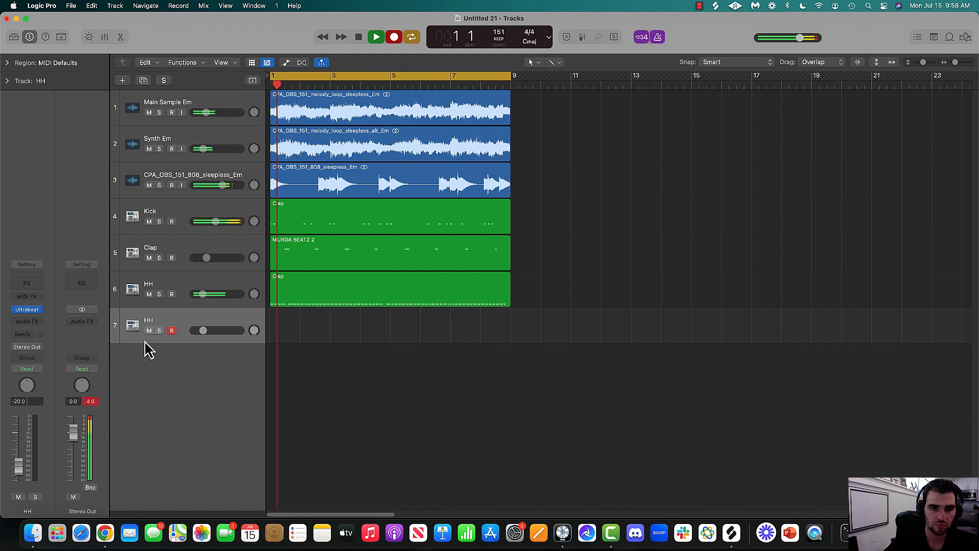
{"action": "key", "text": "space"}
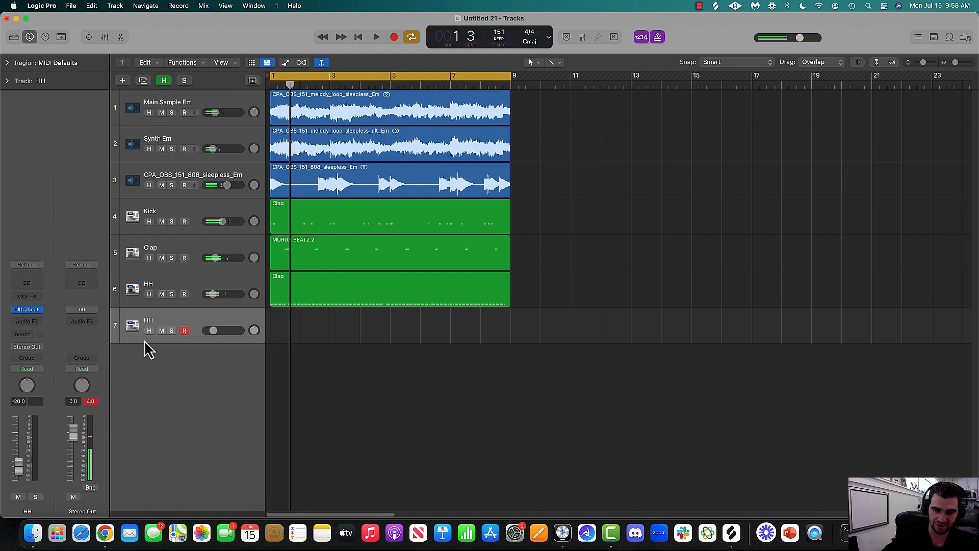
Record four sparse open hi-hat hits over bars 1 to 7 on the duplicated HH track with Musical Typing
{"action": "key", "text": "super+k"}
{"action": "key", "text": "h"}
{"action": "key", "text": "space"}
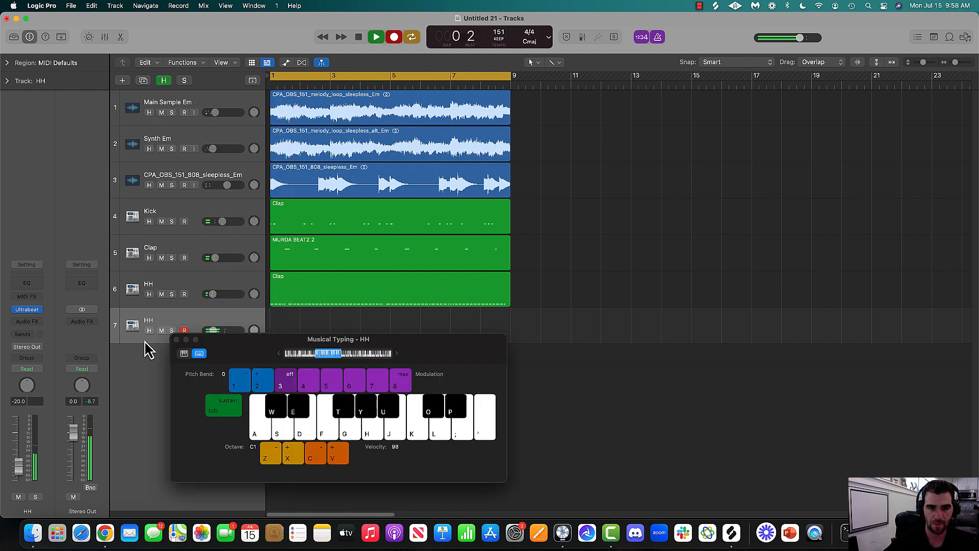
{"action": "key", "text": "h"}
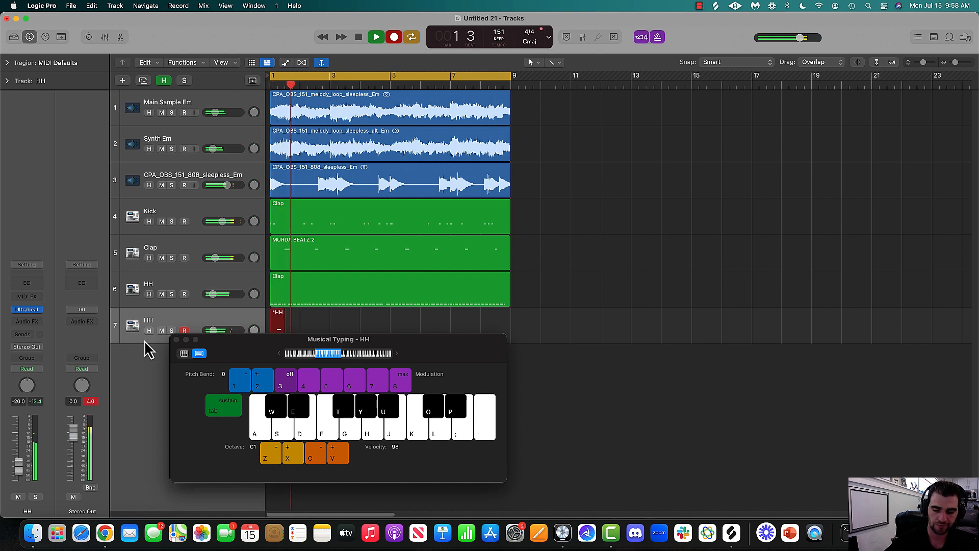
{"action": "key", "text": "h"}
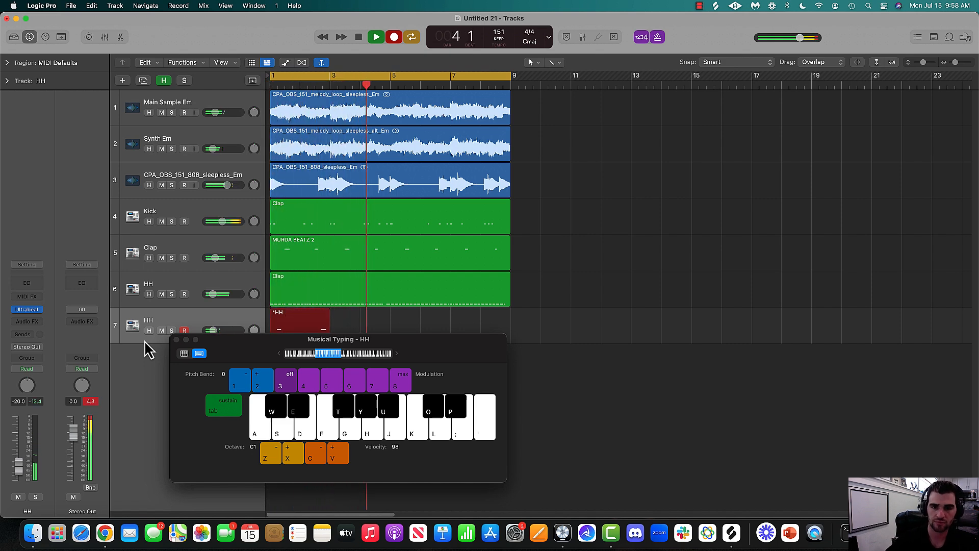
{"action": "key", "text": "h"}
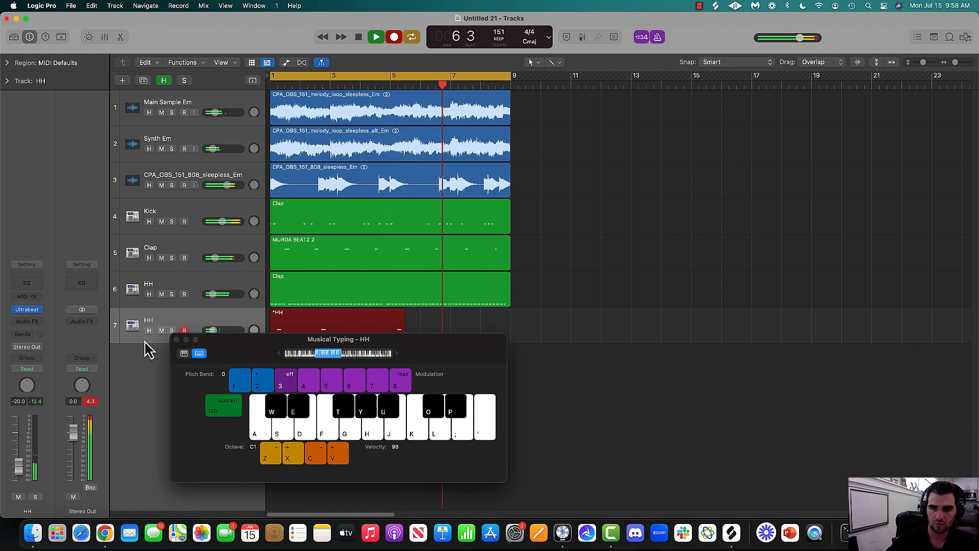
{"action": "key", "text": "h"}
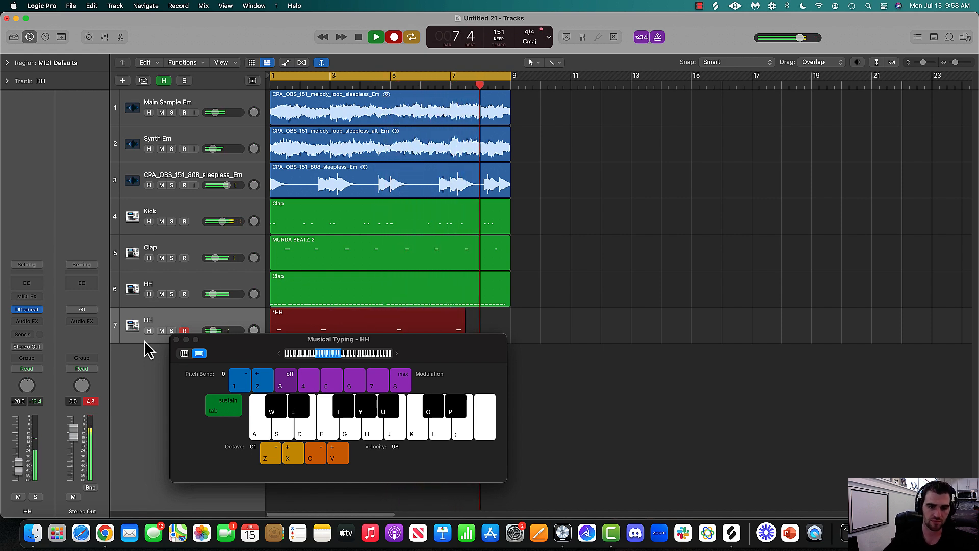
{"action": "key", "text": "space"}
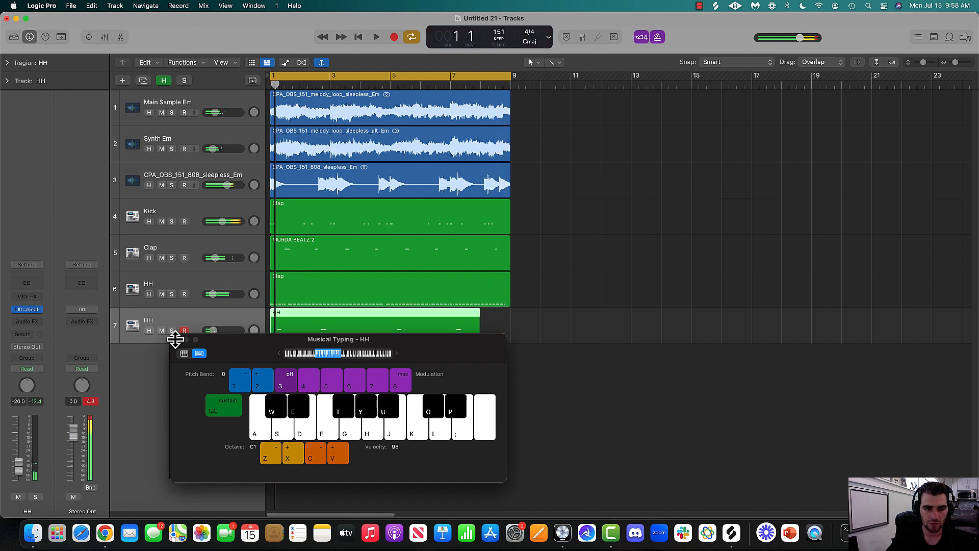
Close Musical Typing, rename track 7 as OP HH and play the beat with the recorded part
{"action": "left_click", "coordinate": [176, 339]}
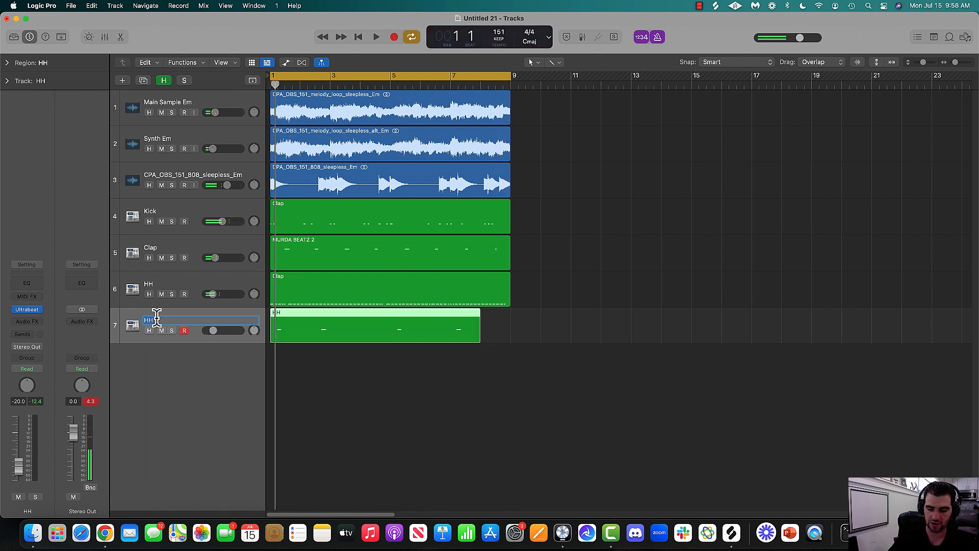
{"action": "key", "text": "space"}
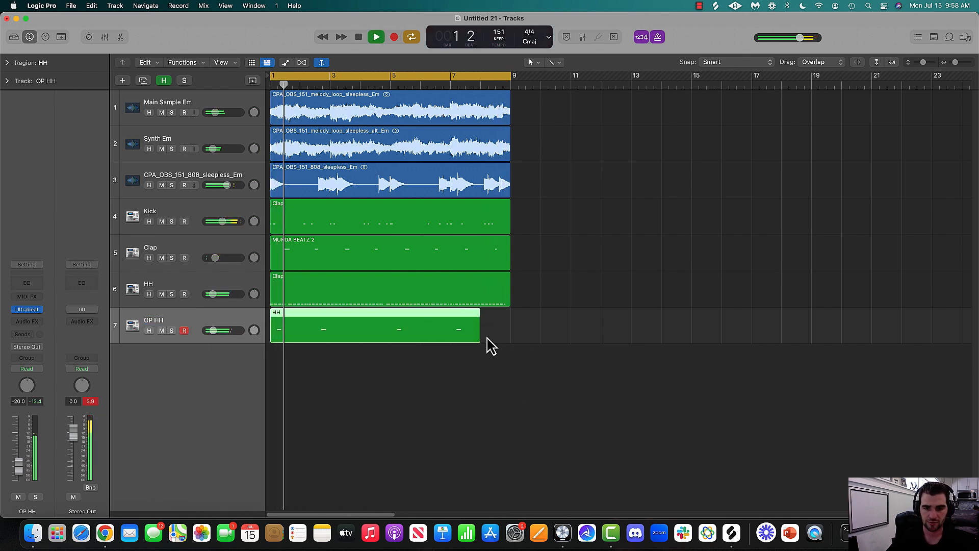
Lengthen the OP HH track's region to eight bars and set the track's volume to -21.5 dB
{"action": "left_click_drag", "start_coordinate": [480, 335], "coordinate": [510, 339]}
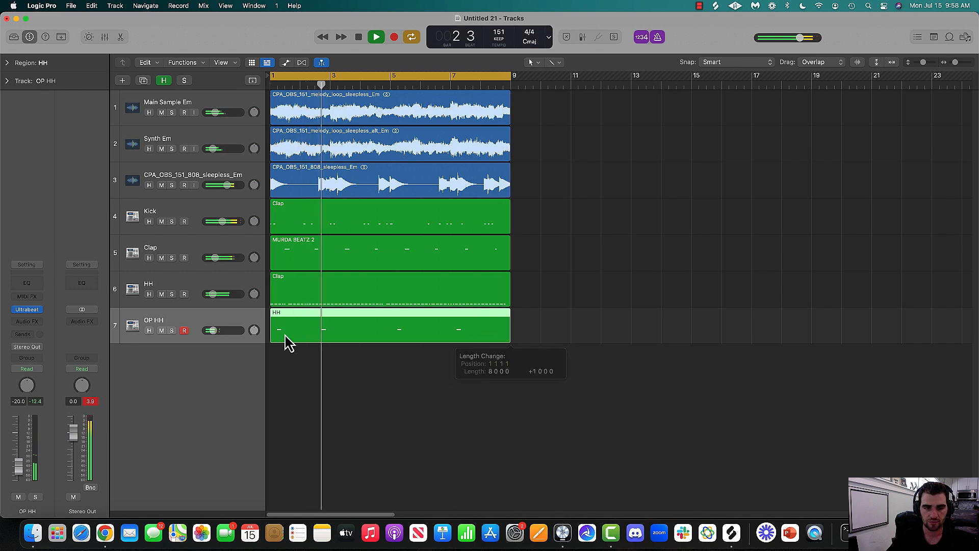
{"action": "left_click_drag", "start_coordinate": [218, 330], "coordinate": [216, 334]}
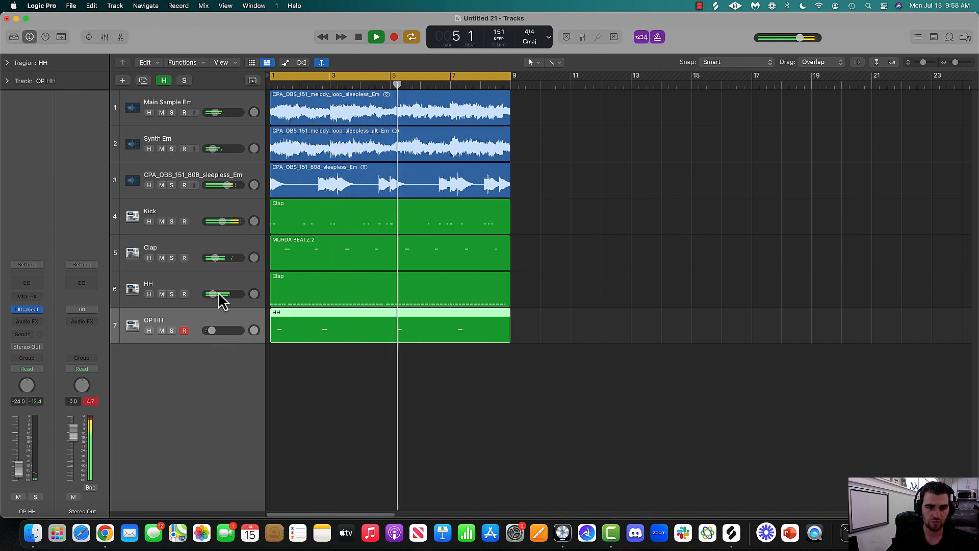
{"action": "left_click_drag", "start_coordinate": [212, 331], "coordinate": [214, 332]}
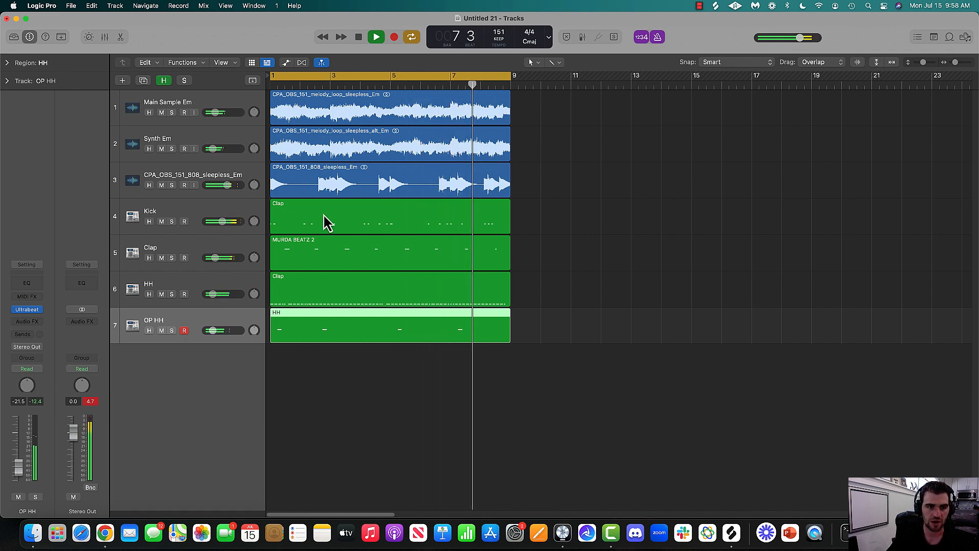
{"action": "key", "text": "space"}
{"action": "left_click", "coordinate": [162, 82]}
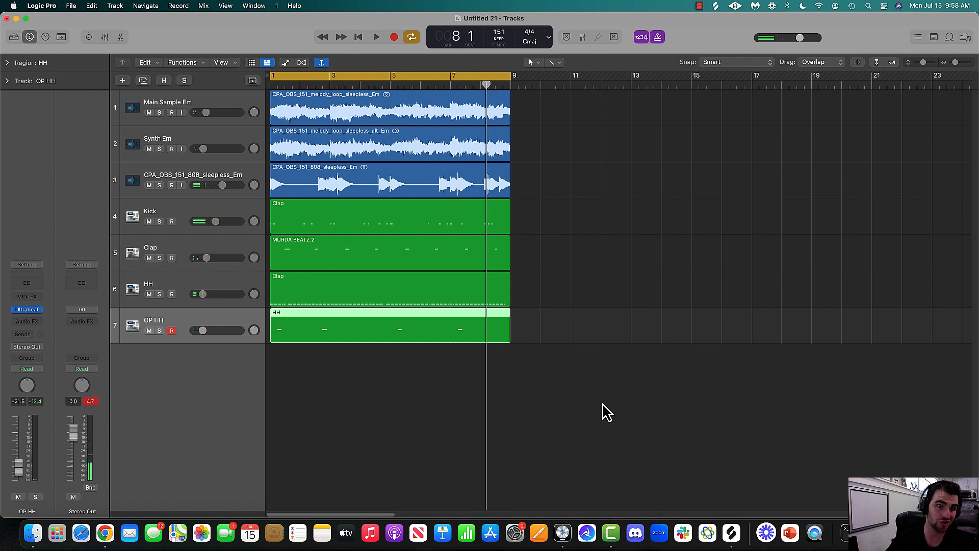
Switch to Splice and open the Dream Girl Vocal Pop pack from this week's new releases
{"action": "left_click", "coordinate": [724, 545]}
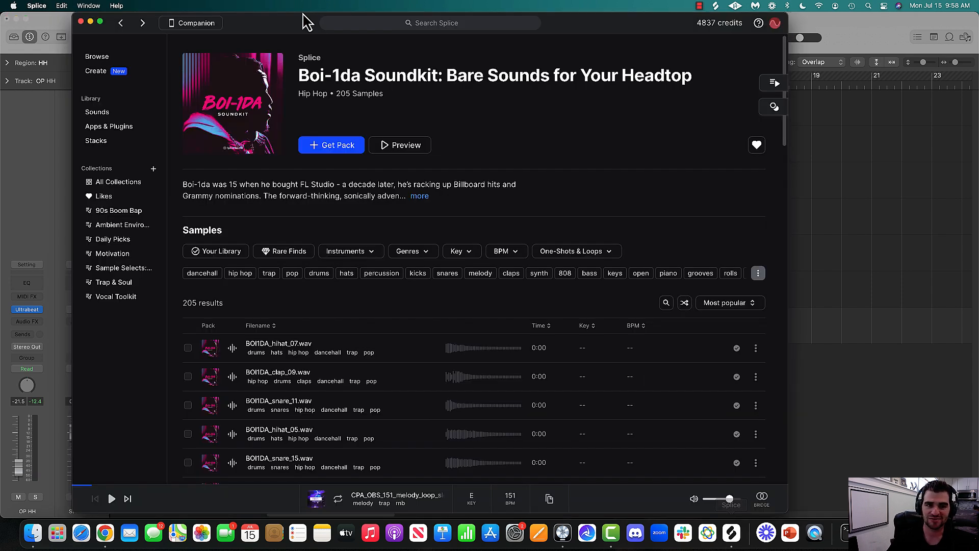
{"action": "left_click", "coordinate": [97, 59]}
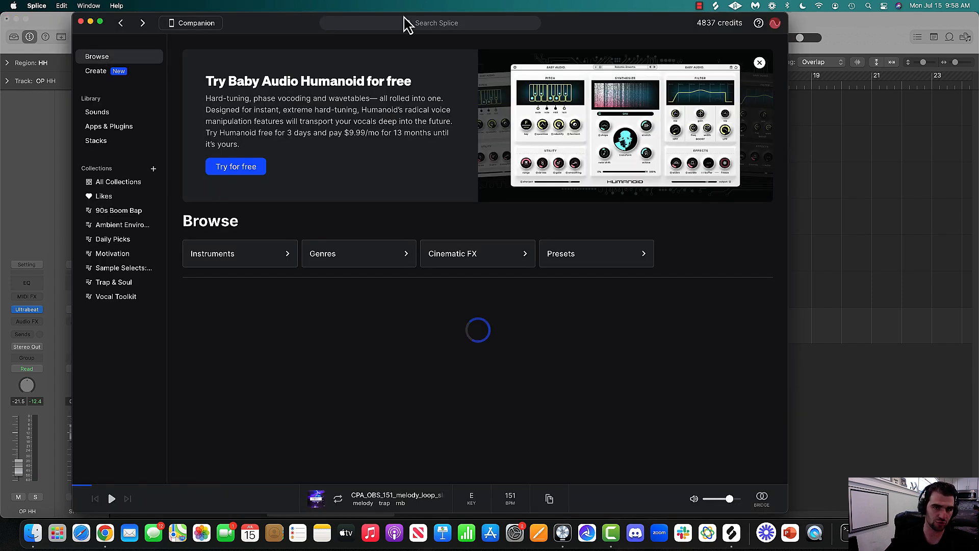
{"action": "left_click", "coordinate": [416, 24]}
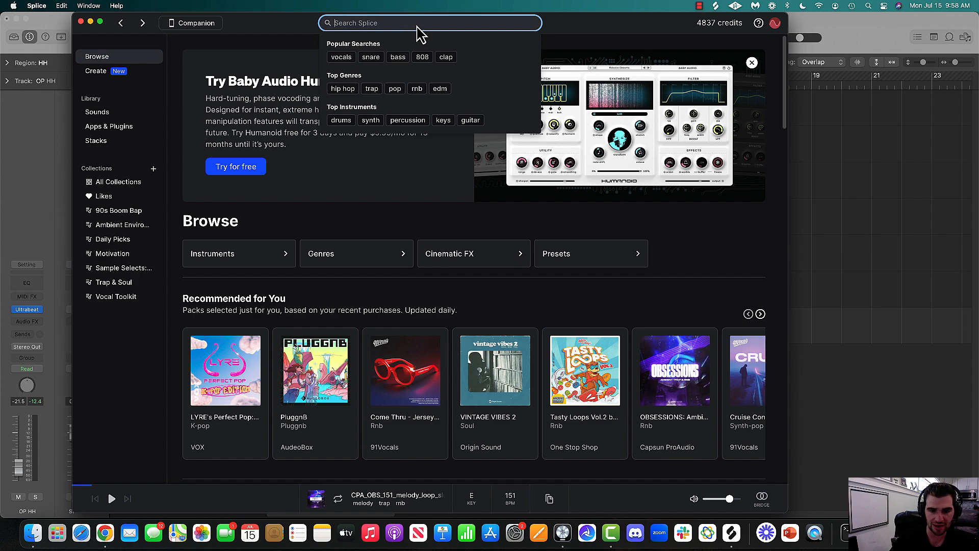
{"action": "scroll", "coordinate": [503, 153], "scroll_direction": "down", "scroll_amount": 10}
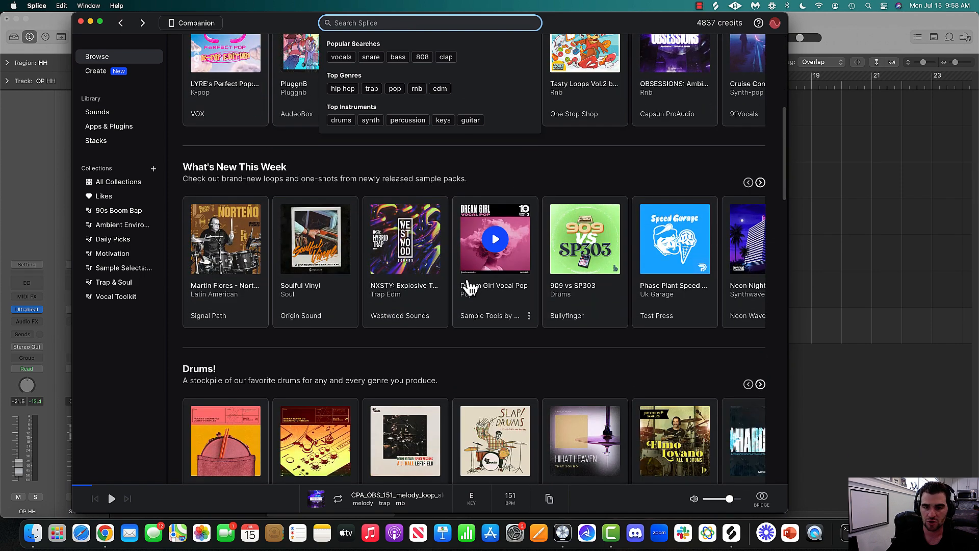
{"action": "left_click", "coordinate": [513, 299]}
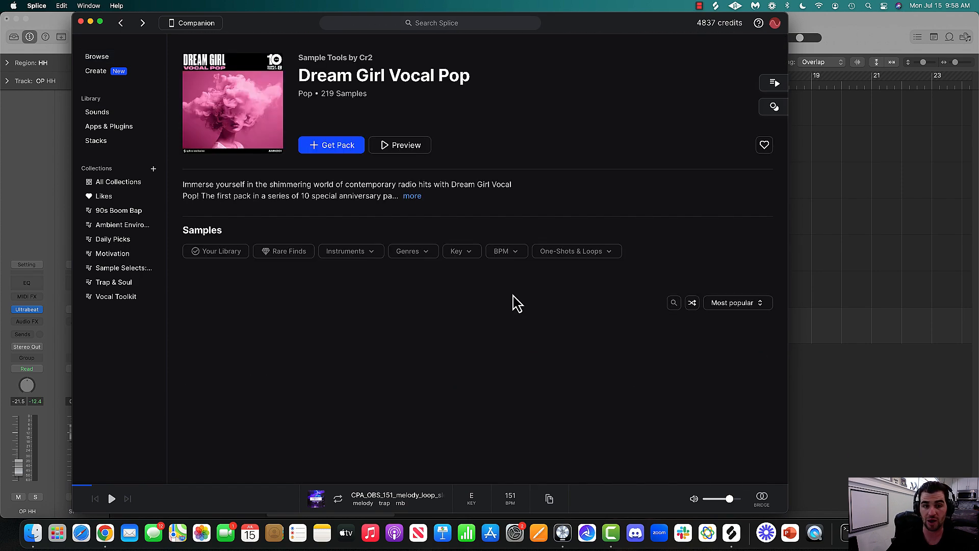
Try filtering the Dream Girl Vocal Pop samples to the key of E minor
{"action": "left_click", "coordinate": [463, 252]}
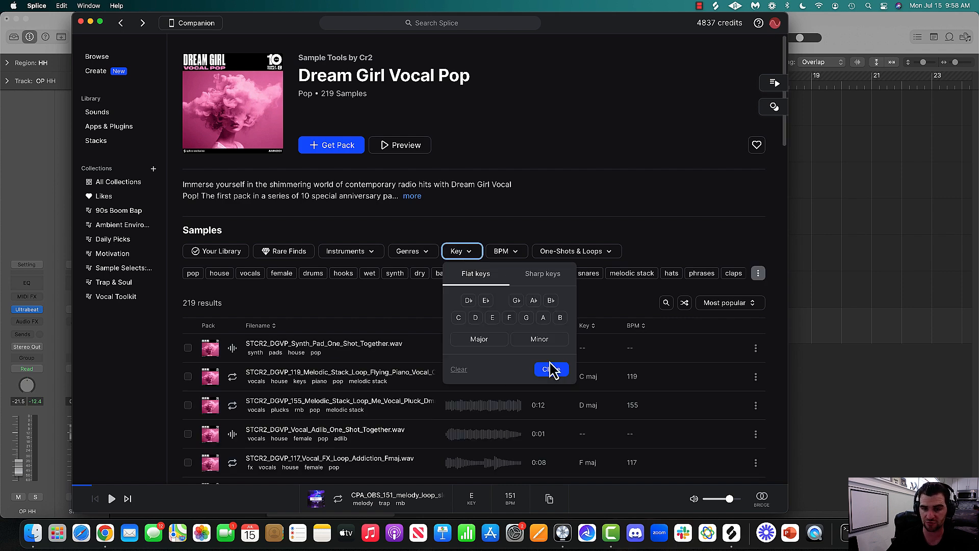
{"action": "left_click", "coordinate": [493, 317]}
{"action": "left_click", "coordinate": [540, 339]}
{"action": "left_click", "coordinate": [553, 369]}
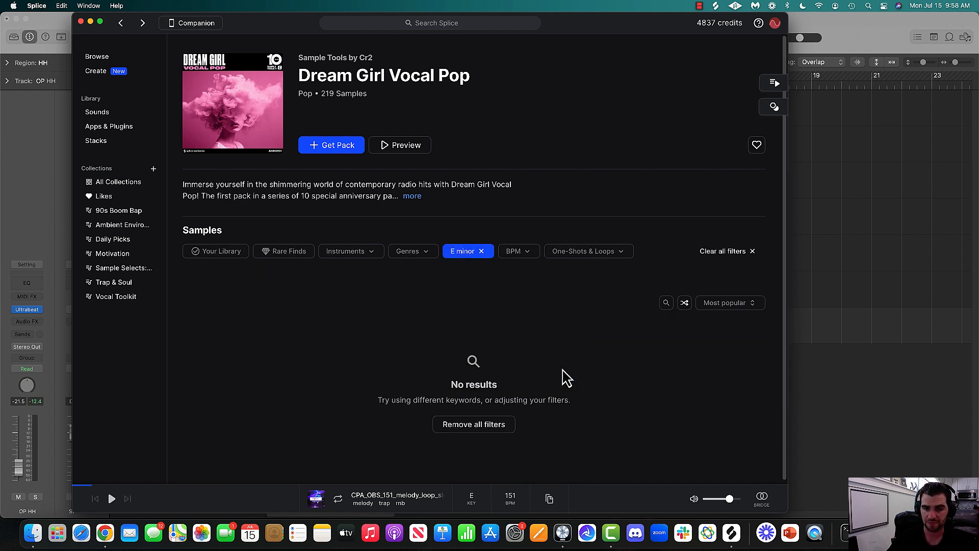
{"action": "left_click", "coordinate": [481, 251]}
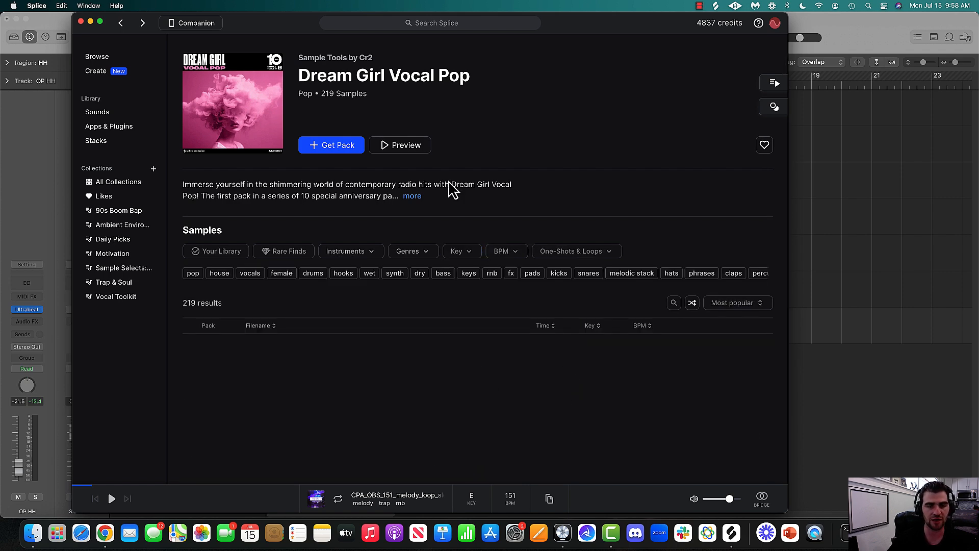
Search the Splice catalogue for "vocal chop"
{"action": "left_click", "coordinate": [428, 26]}
{"action": "left_click", "coordinate": [599, 109]}
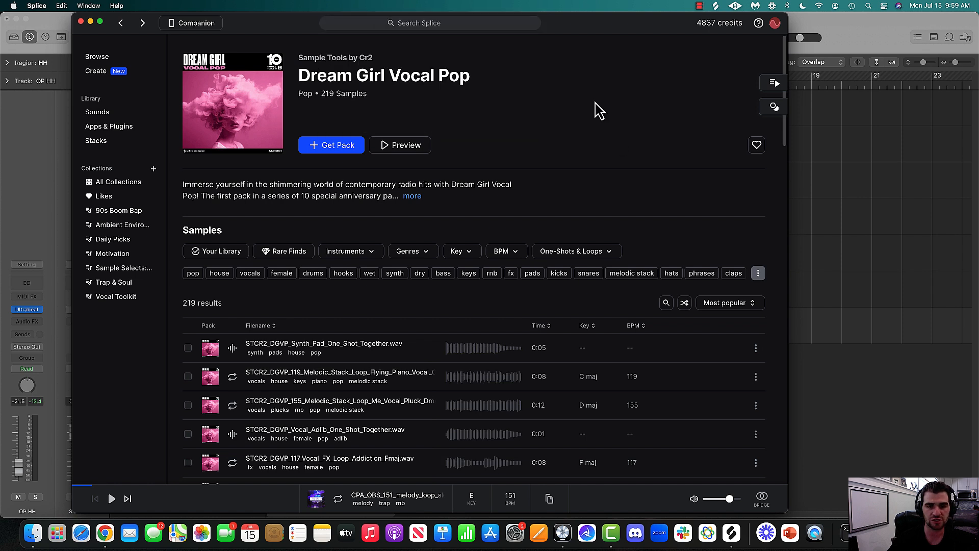
{"action": "left_click", "coordinate": [449, 25]}
{"action": "type", "text": "vocal "}
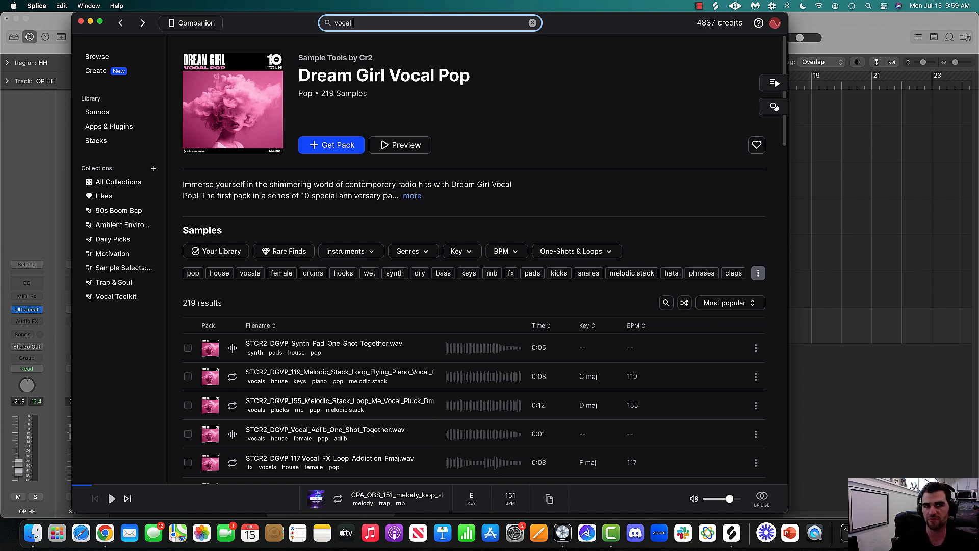
{"action": "type", "text": "chop"}
{"action": "key", "text": "Return"}
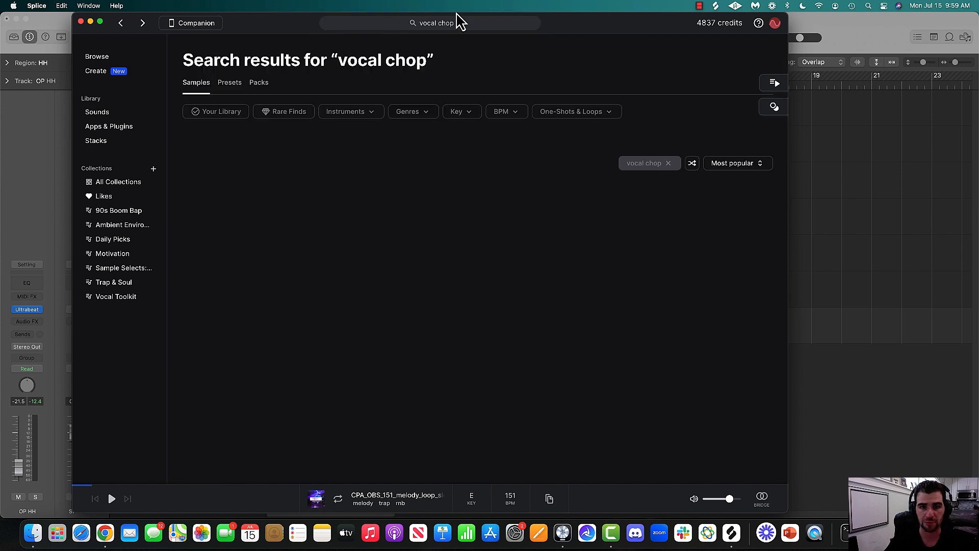
Filter the vocal chop results to the key of E minor
{"action": "left_click", "coordinate": [466, 115]}
{"action": "left_click", "coordinate": [493, 177]}
{"action": "left_click", "coordinate": [539, 200]}
Check the project tempo in Logic Pro and try filtering the Splice results to exactly 151 BPM
{"action": "left_click", "coordinate": [896, 255]}
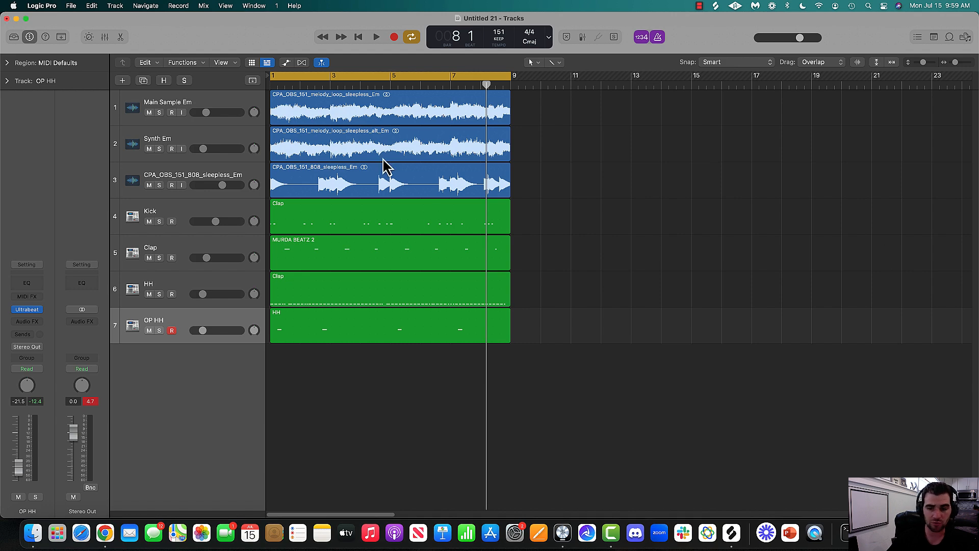
{"action": "left_click", "coordinate": [731, 533]}
{"action": "left_click", "coordinate": [516, 111]}
{"action": "left_click", "coordinate": [556, 139]}
{"action": "type", "text": "151"}
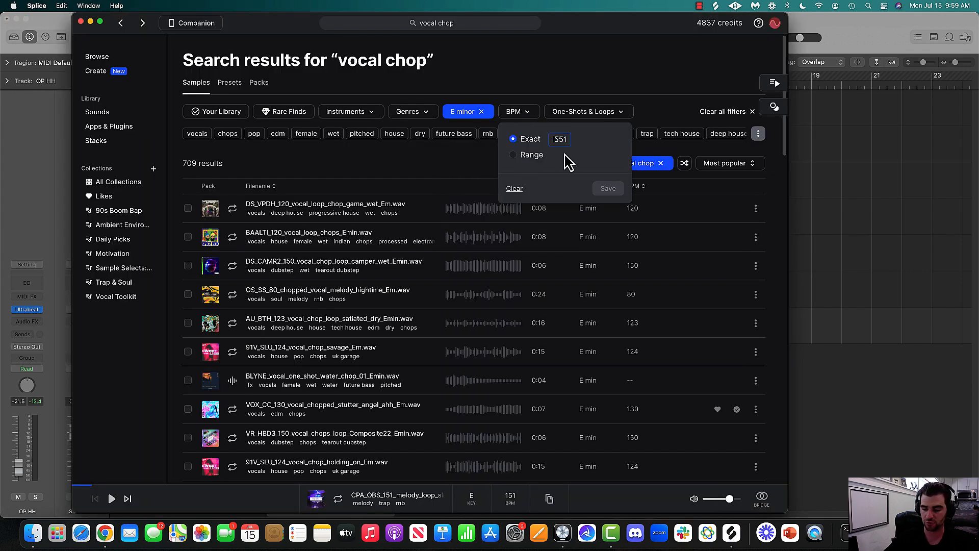
{"action": "key", "text": "BackSpace"}
{"action": "key", "text": "BackSpace"}
{"action": "key", "text": "BackSpace"}
{"action": "type", "text": "151"}
{"action": "left_click", "coordinate": [606, 188]}
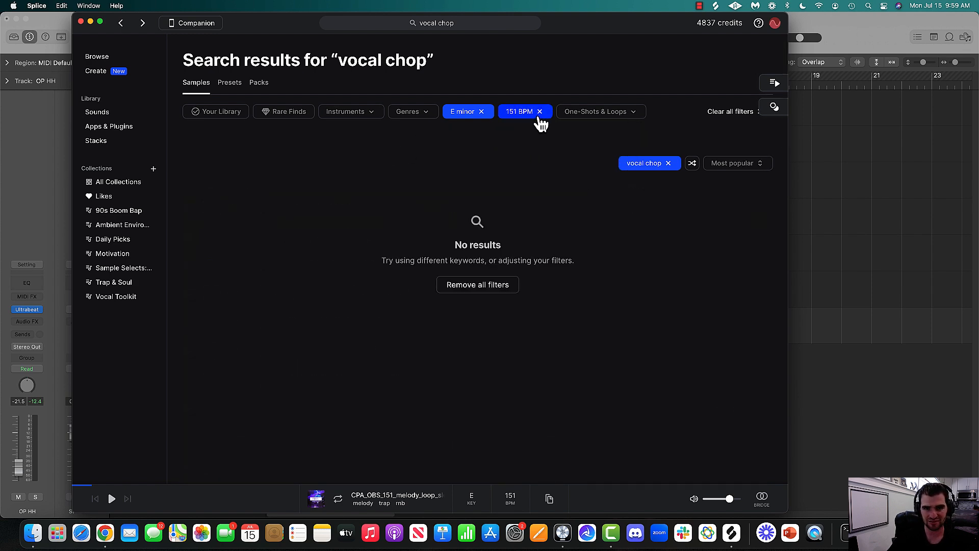
{"action": "left_click", "coordinate": [539, 112]}
Filter the vocal chop results to a tempo range of 140 to 155 BPM
{"action": "left_click", "coordinate": [516, 112]}
{"action": "left_click", "coordinate": [530, 154]}
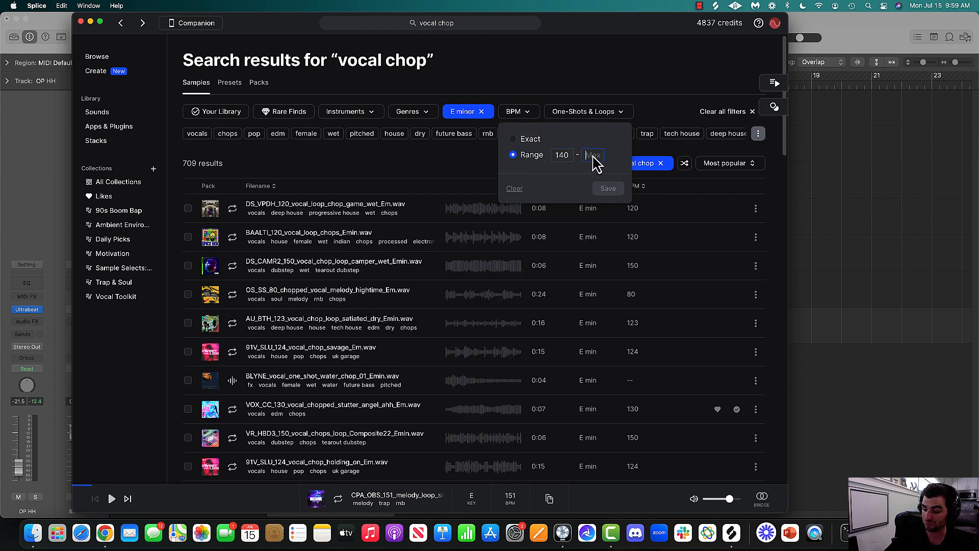
{"action": "type", "text": "55"}
{"action": "left_click", "coordinate": [607, 189]}
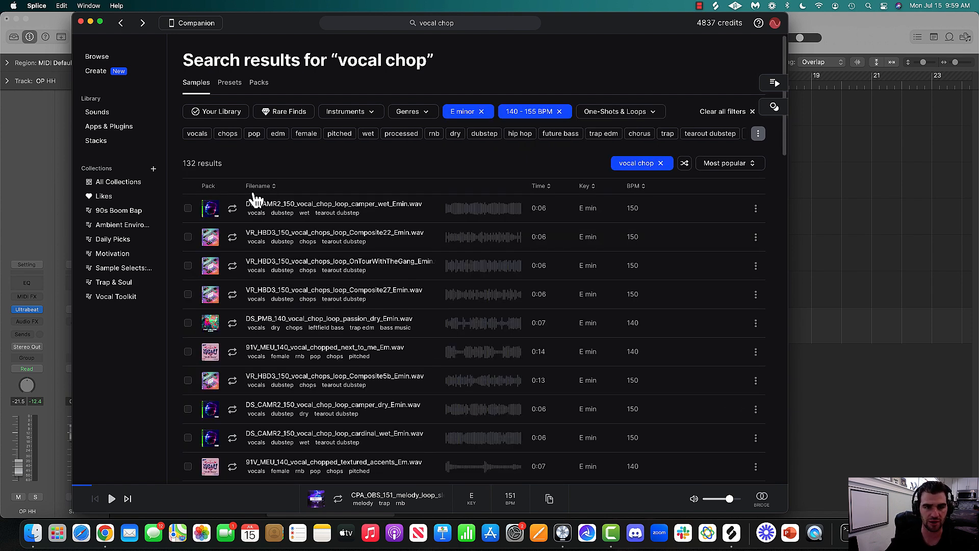
Audition the first three vocal chop loops in the filtered results
{"action": "left_click", "coordinate": [232, 209]}
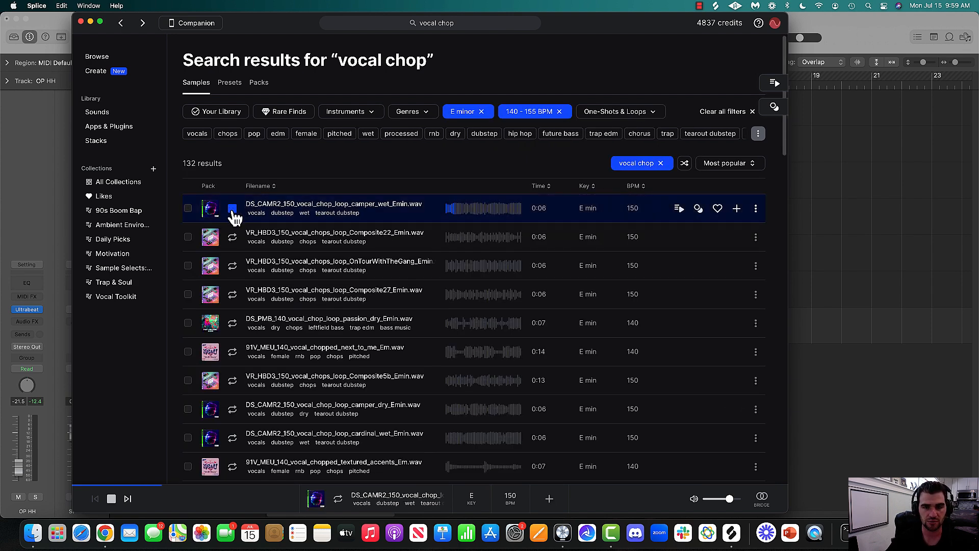
{"action": "left_click", "coordinate": [235, 244]}
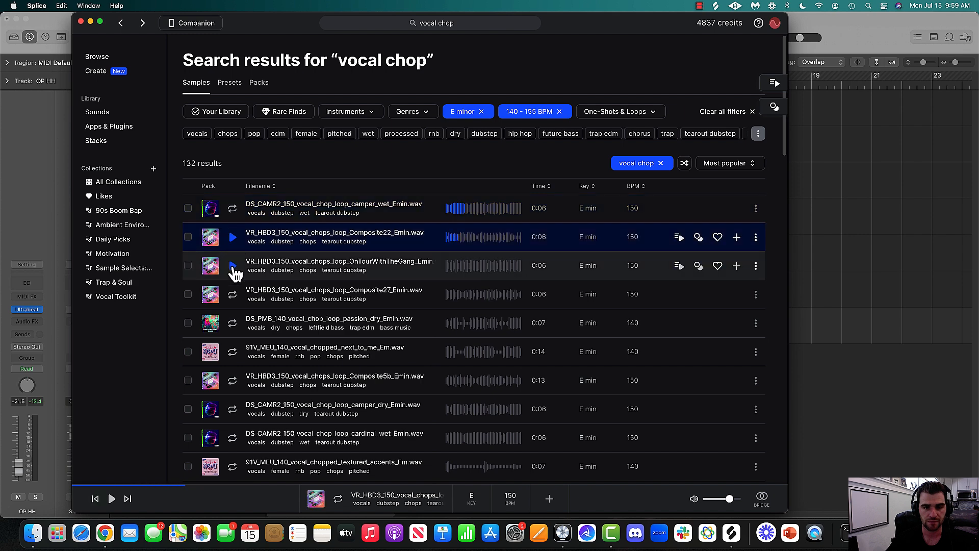
{"action": "left_click", "coordinate": [232, 267]}
{"action": "left_click", "coordinate": [233, 267]}
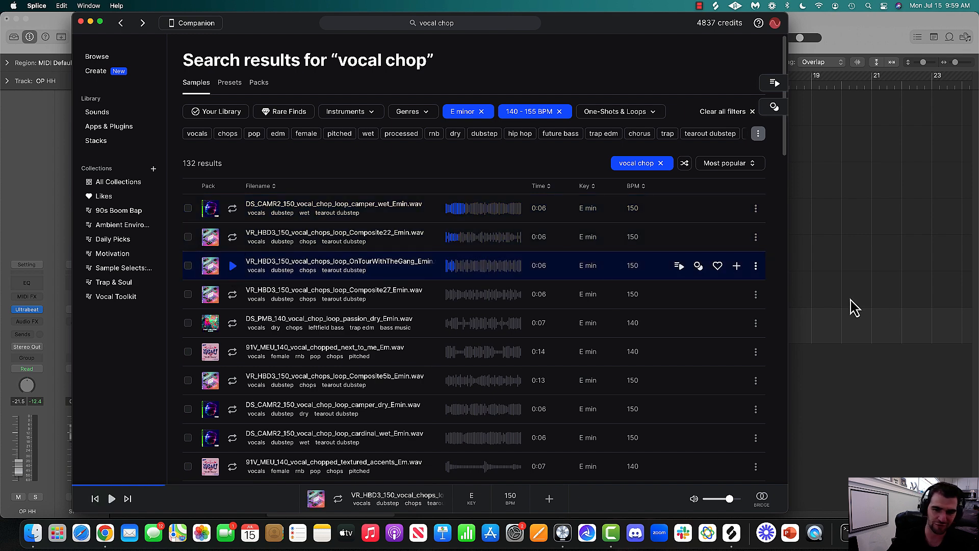
Start playback of the beat in Logic Pro, then return to Splice and move its window to uncover the track headers
{"action": "left_click", "coordinate": [855, 308]}
{"action": "key", "text": "space"}
{"action": "left_click", "coordinate": [732, 536]}
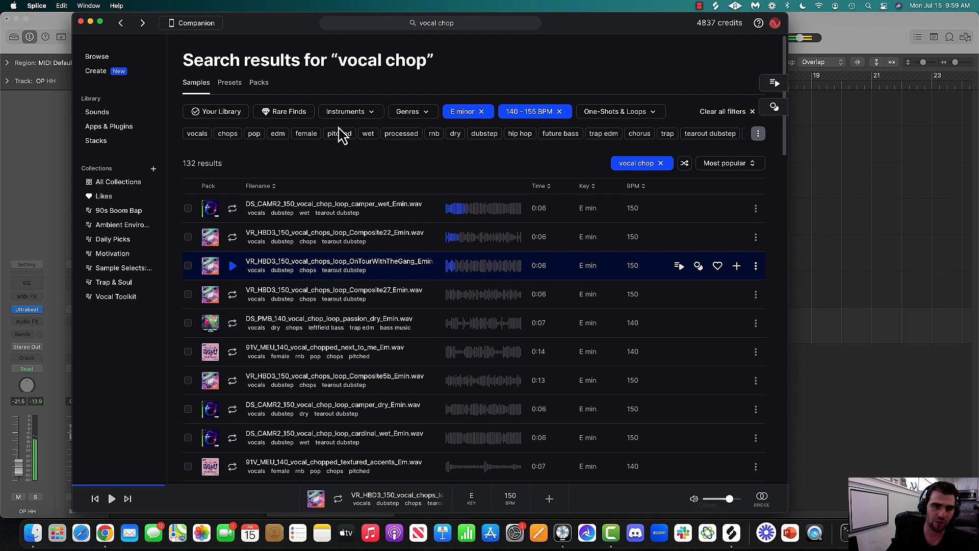
{"action": "left_click_drag", "start_coordinate": [262, 32], "coordinate": [357, 32]}
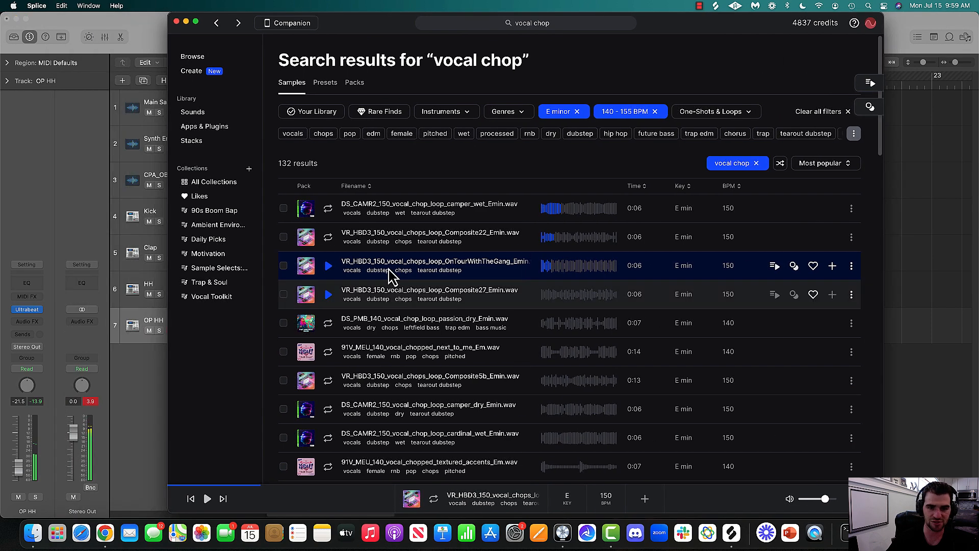
Audition the next three loops over the beat and get 91V_MEU_140_vocal_chopped_next_to_me_Em.wav
{"action": "left_click", "coordinate": [328, 295]}
{"action": "left_click", "coordinate": [328, 323]}
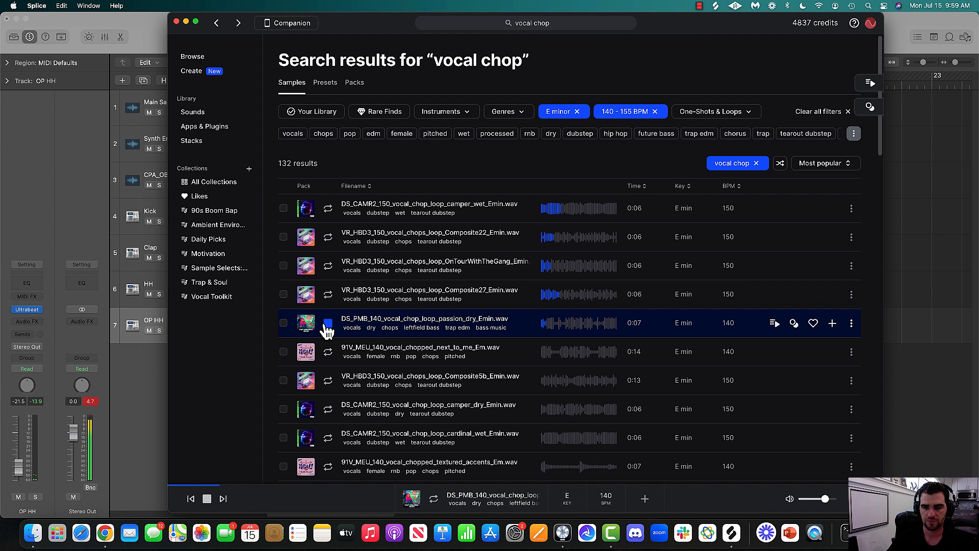
{"action": "left_click", "coordinate": [328, 352]}
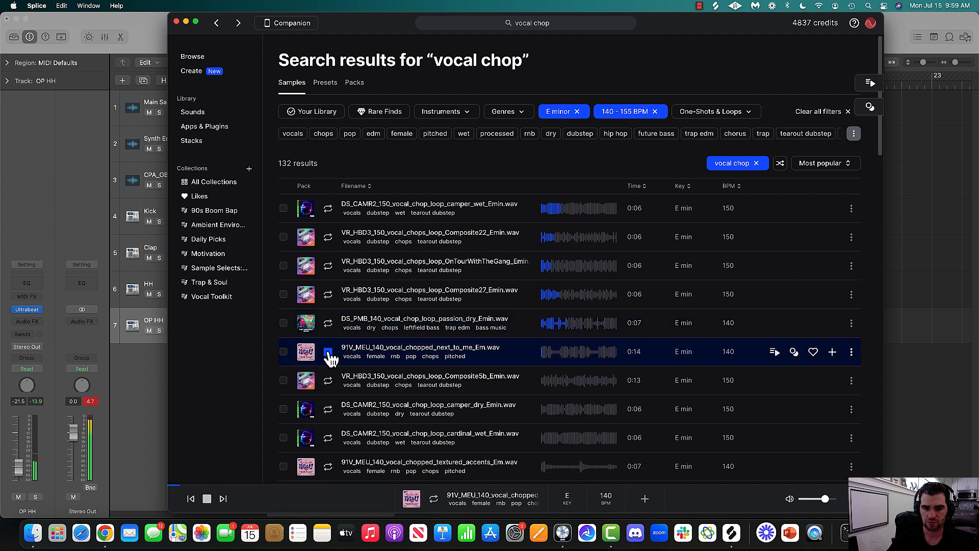
{"action": "key", "text": "space"}
{"action": "left_click", "coordinate": [832, 352]}
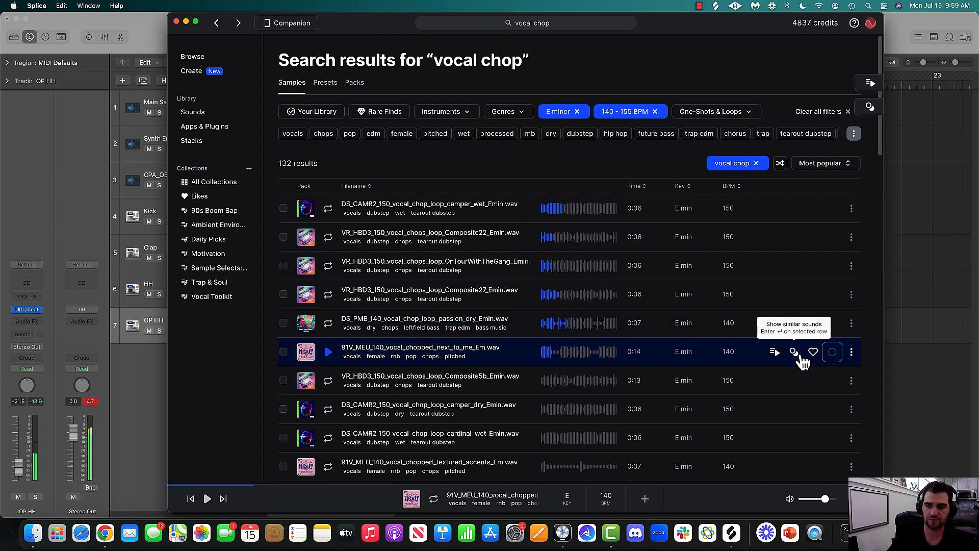
Audition the Composite5b, camper_dry and cardinal_wet loops and get DS_CAMR2_150_vocal_chop_loop_cardinal_wet_Emin.wav
{"action": "left_click", "coordinate": [327, 380]}
{"action": "left_click", "coordinate": [328, 409]}
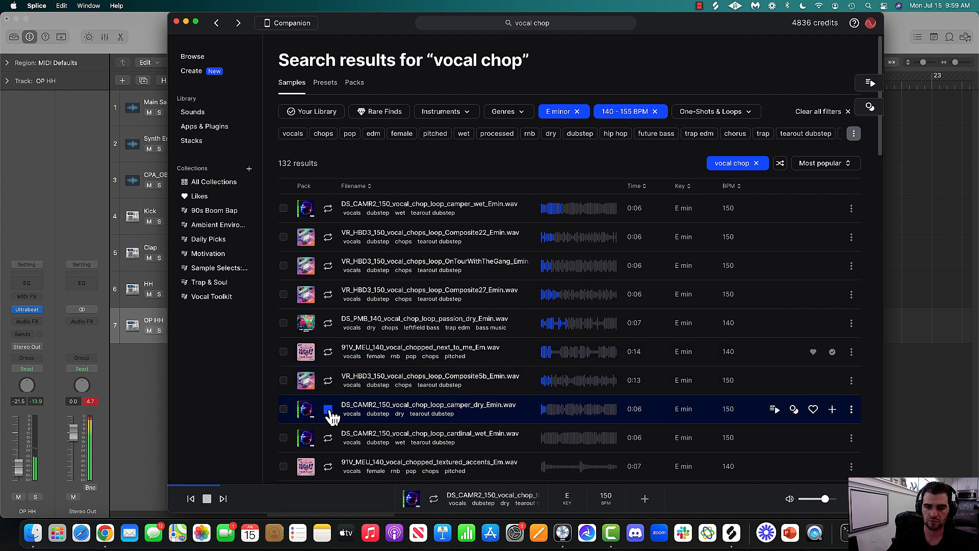
{"action": "left_click", "coordinate": [328, 438]}
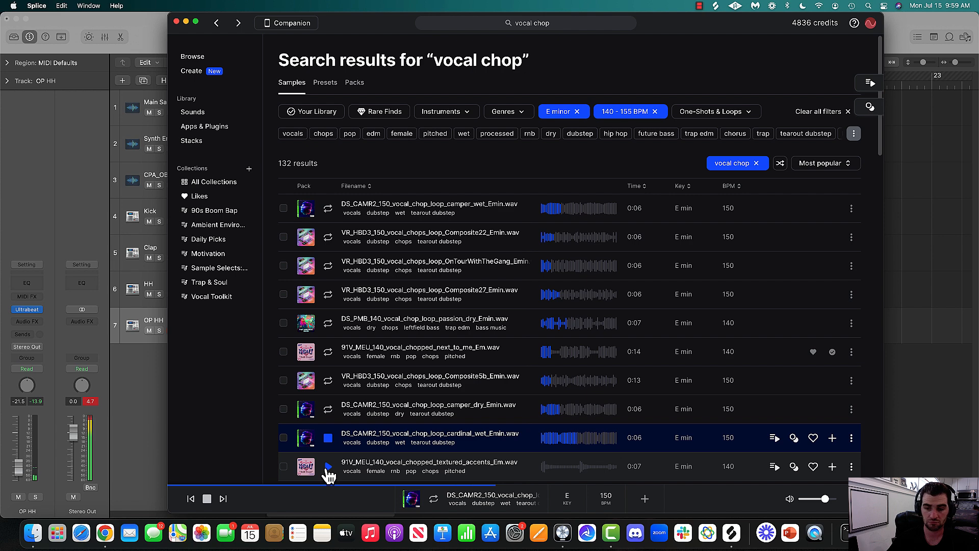
{"action": "left_click", "coordinate": [851, 438]}
{"action": "left_click", "coordinate": [832, 438]}
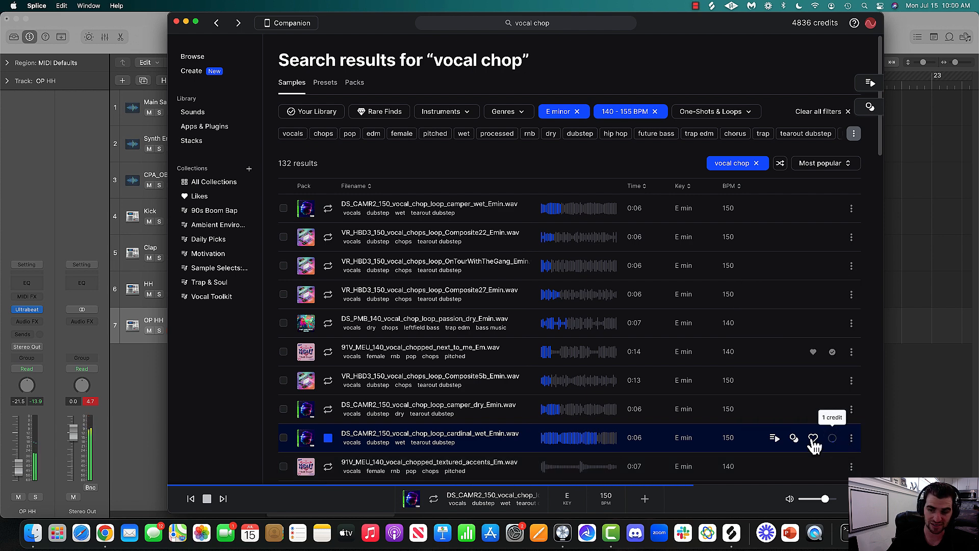
Audition the following four samples, then like and get AU_NTSR_150_vocal_chop_loop_everyday_neon_Emin.wav
{"action": "left_click", "coordinate": [328, 466]}
{"action": "scroll", "coordinate": [357, 408], "scroll_direction": "down", "scroll_amount": 6}
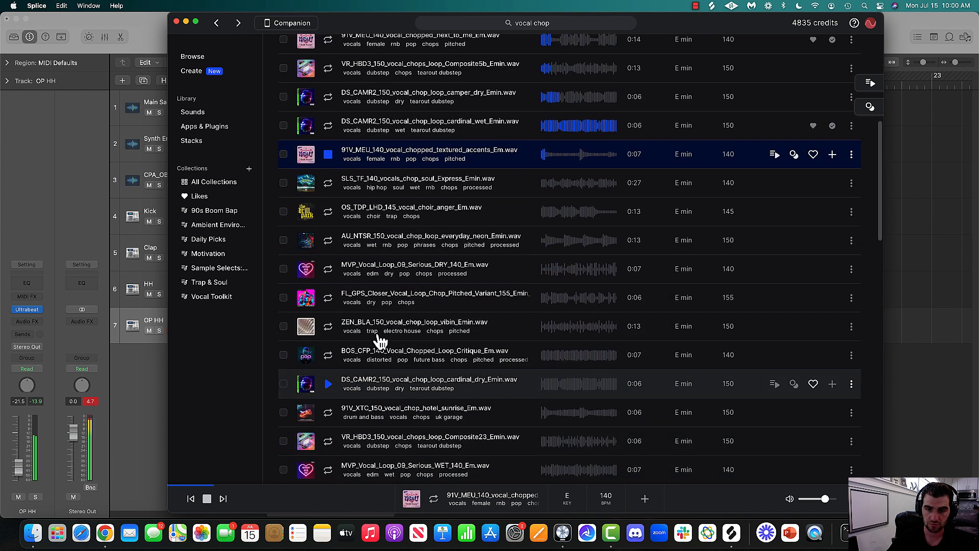
{"action": "left_click", "coordinate": [328, 183]}
{"action": "left_click", "coordinate": [328, 211]}
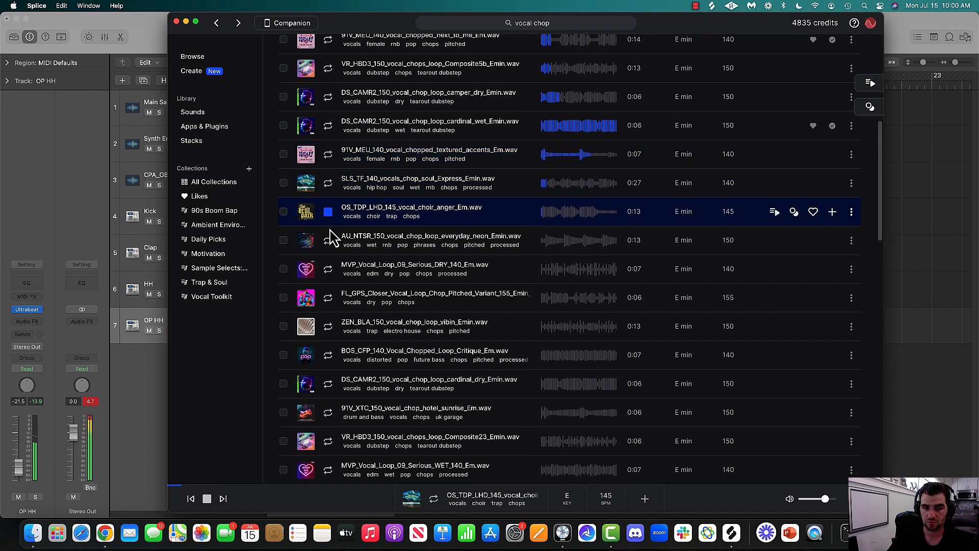
{"action": "left_click", "coordinate": [328, 239]}
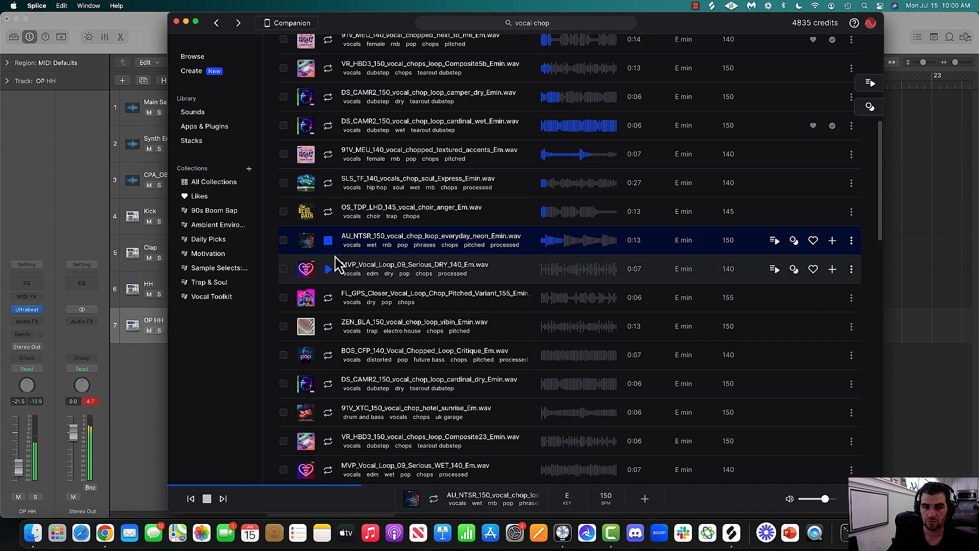
{"action": "left_click", "coordinate": [813, 241]}
{"action": "left_click", "coordinate": [833, 242]}
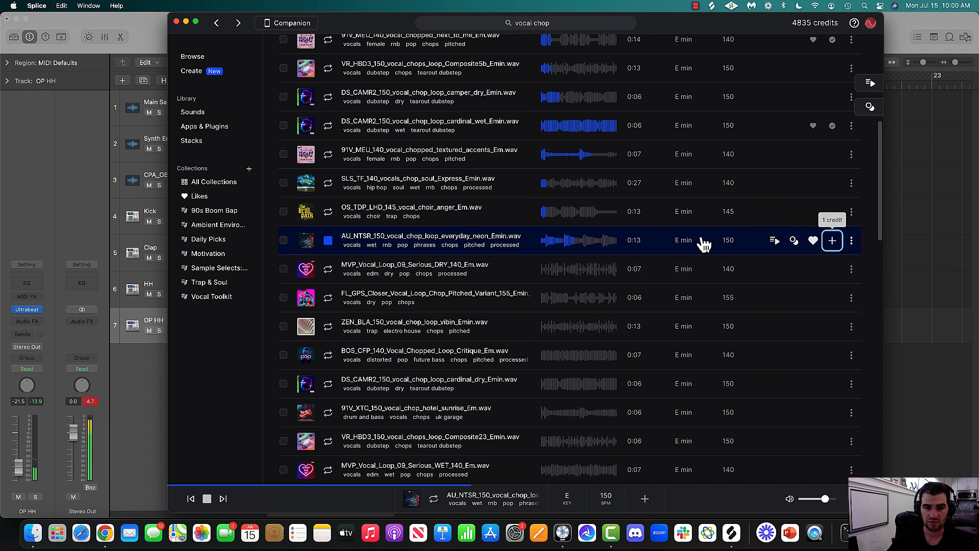
Audition MVP_Vocal_Loop_09_Serious_DRY_140_Em.wav, then switch to Logic Pro and stop the beat
{"action": "left_click", "coordinate": [327, 271]}
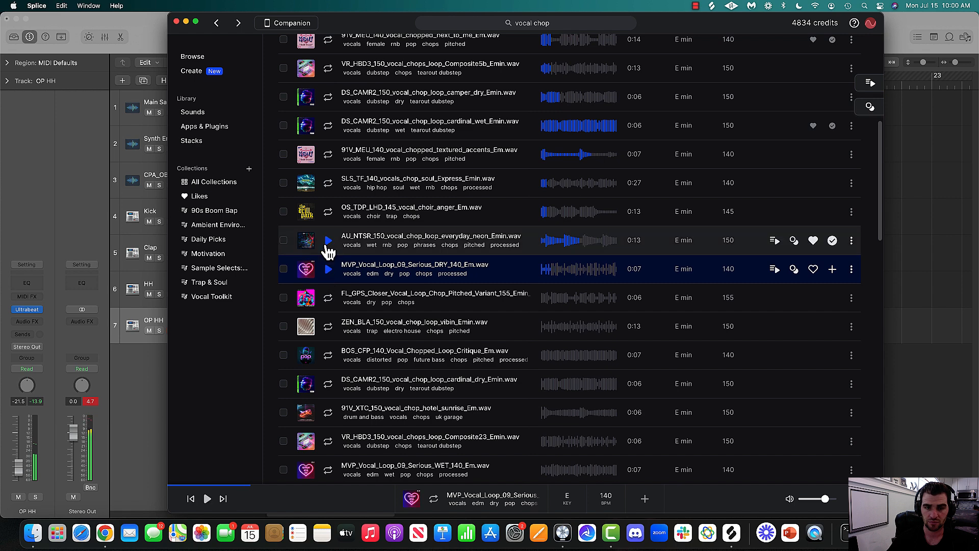
{"action": "left_click", "coordinate": [134, 399]}
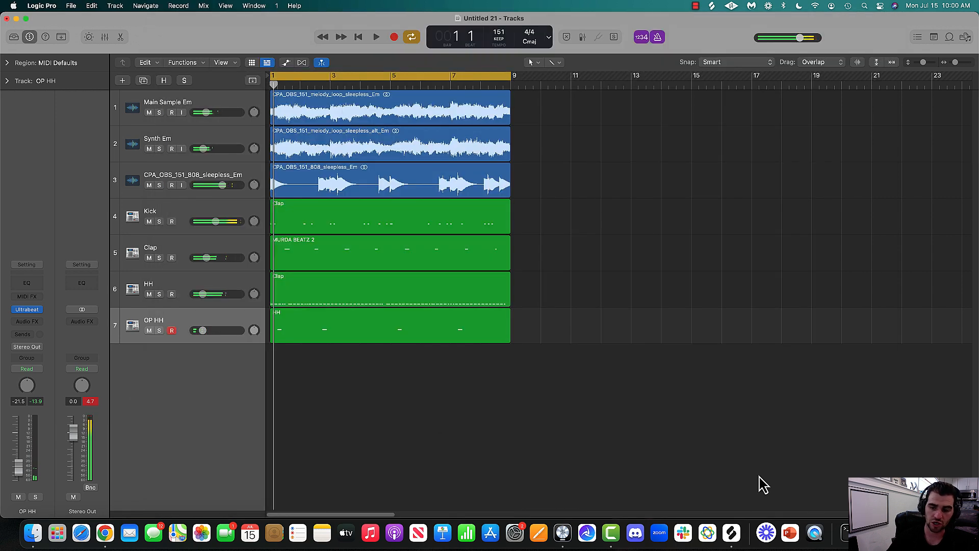
Switch back to Splice and audition the next_to_me and cardinal_wet loops from the library's downloaded sounds
{"action": "left_click", "coordinate": [719, 533]}
{"action": "left_click", "coordinate": [192, 57]}
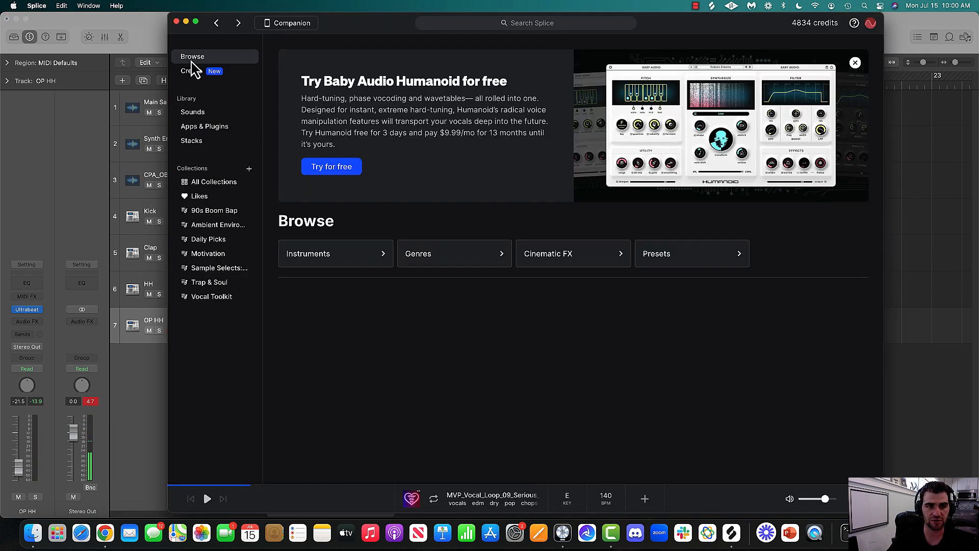
{"action": "left_click", "coordinate": [194, 112]}
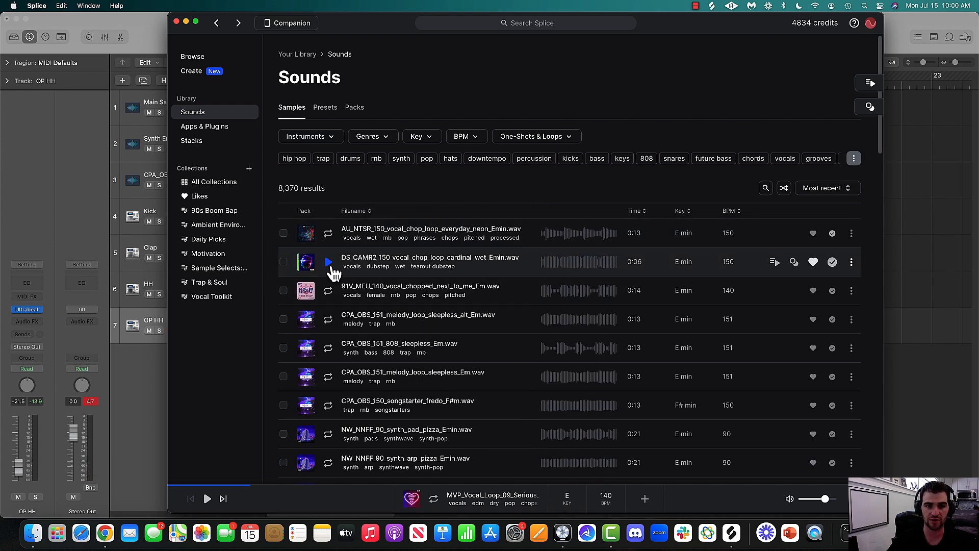
{"action": "left_click", "coordinate": [328, 291]}
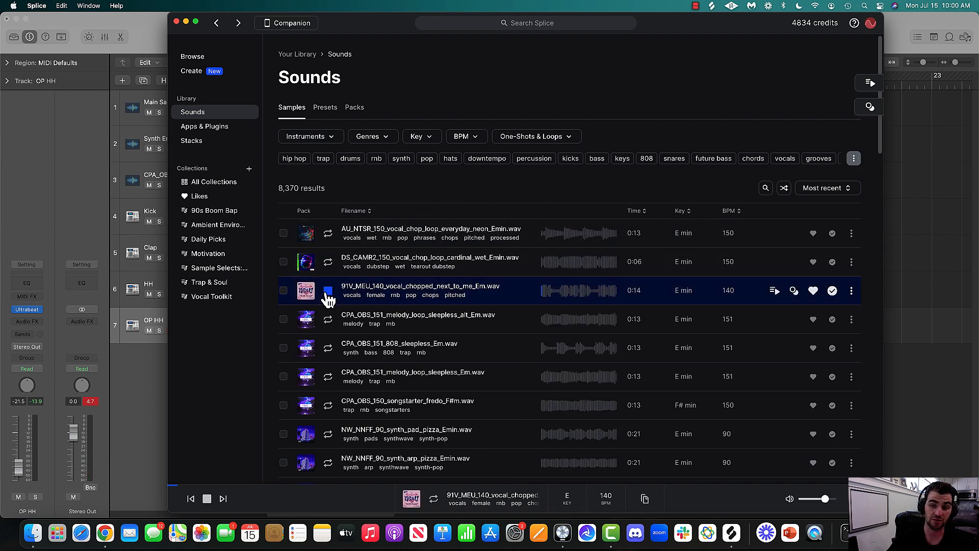
{"action": "left_click", "coordinate": [326, 265]}
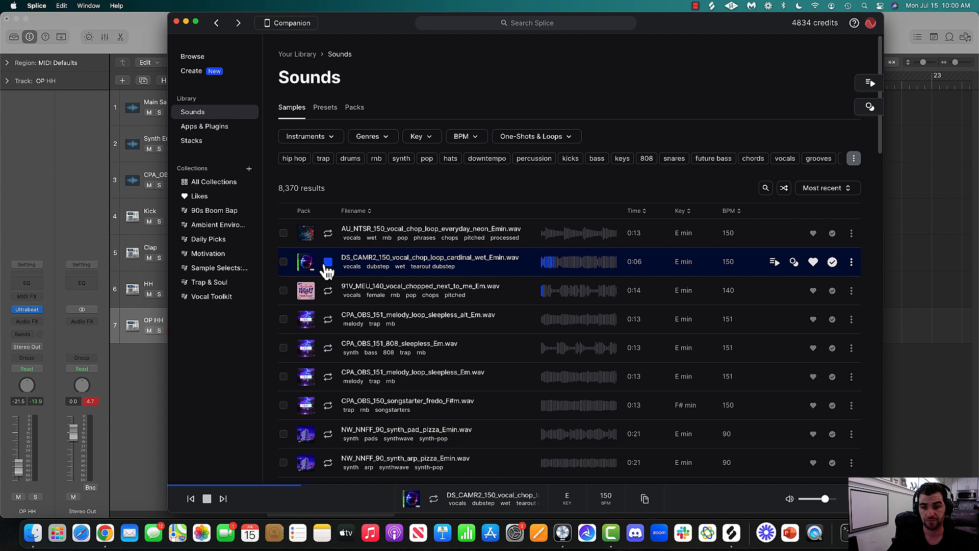
Bring the cardinal_wet and next_to_me loops from Splice into Logic Pro as new audio tracks above Kick, starting at bar 1
{"action": "left_click_drag", "start_coordinate": [340, 27], "coordinate": [641, 27]}
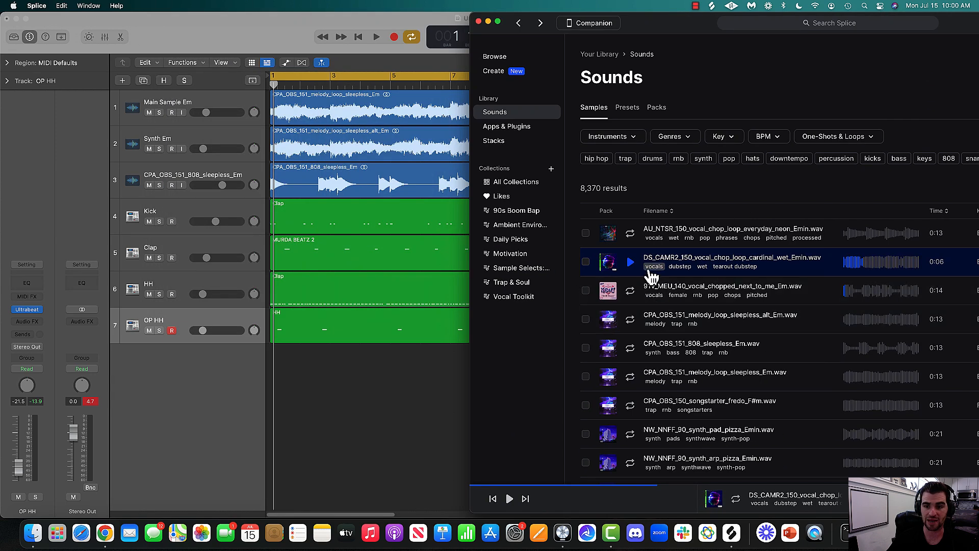
{"action": "left_click_drag", "start_coordinate": [637, 259], "coordinate": [196, 204]}
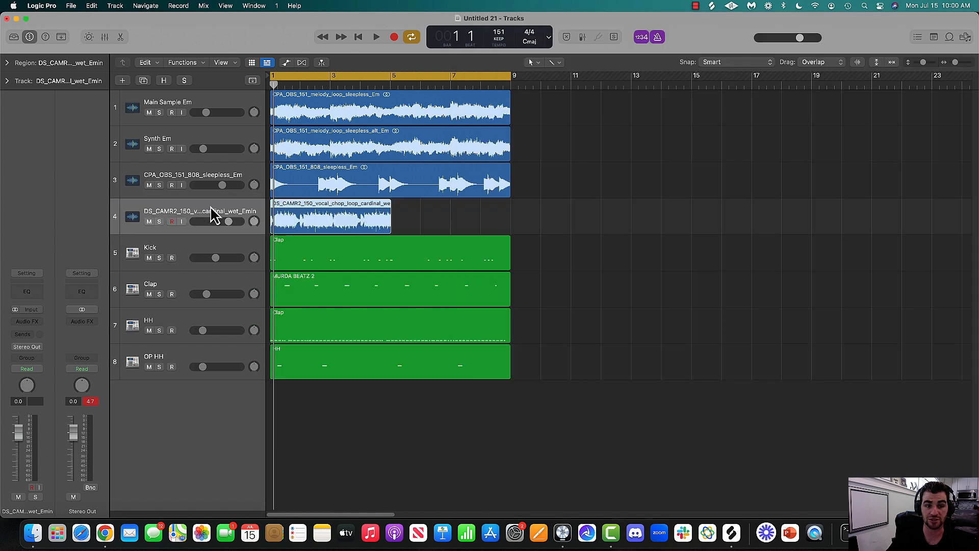
{"action": "left_click", "coordinate": [728, 535]}
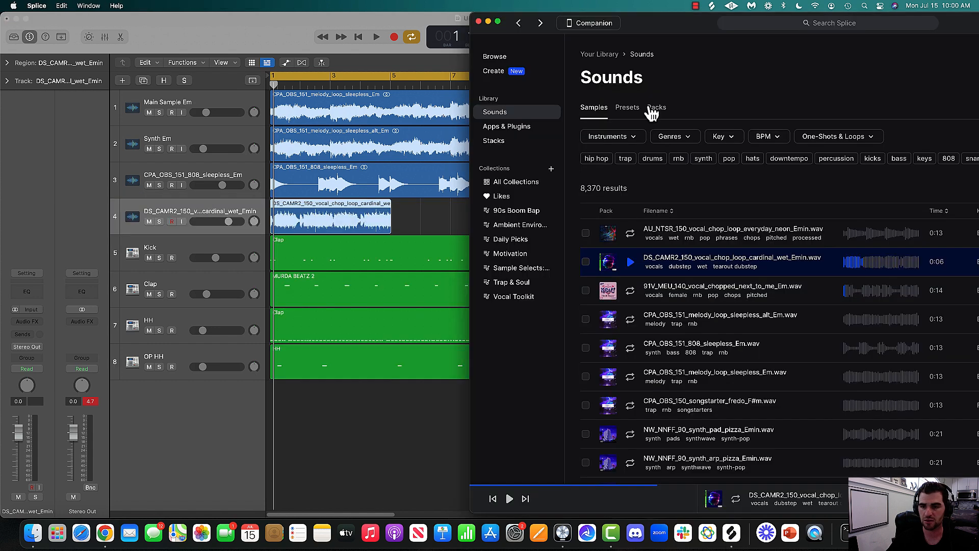
{"action": "left_click", "coordinate": [629, 290]}
{"action": "left_click_drag", "start_coordinate": [630, 296], "coordinate": [199, 220]}
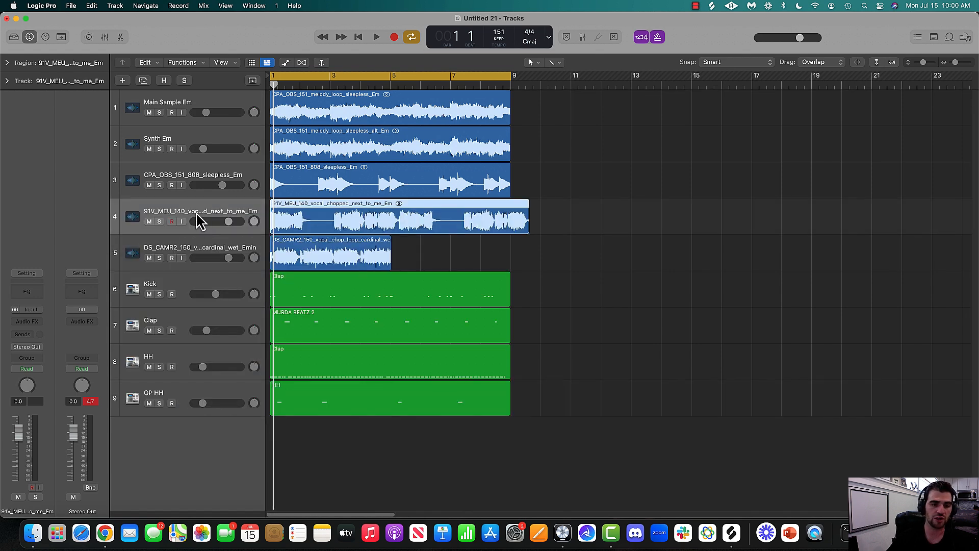
Move the cardinal_wet track above the next_to_me track
{"action": "left_click", "coordinate": [196, 255]}
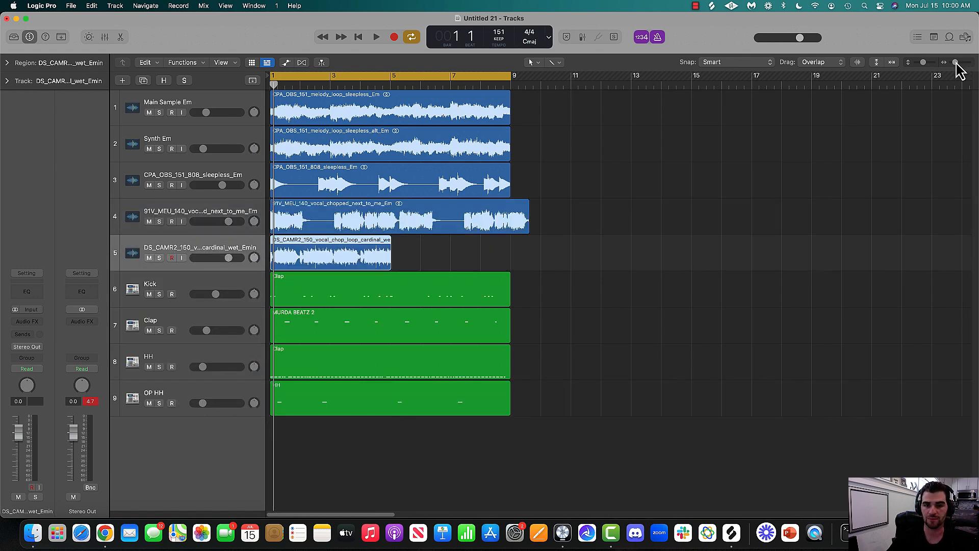
{"action": "left_click_drag", "start_coordinate": [955, 63], "coordinate": [961, 64]}
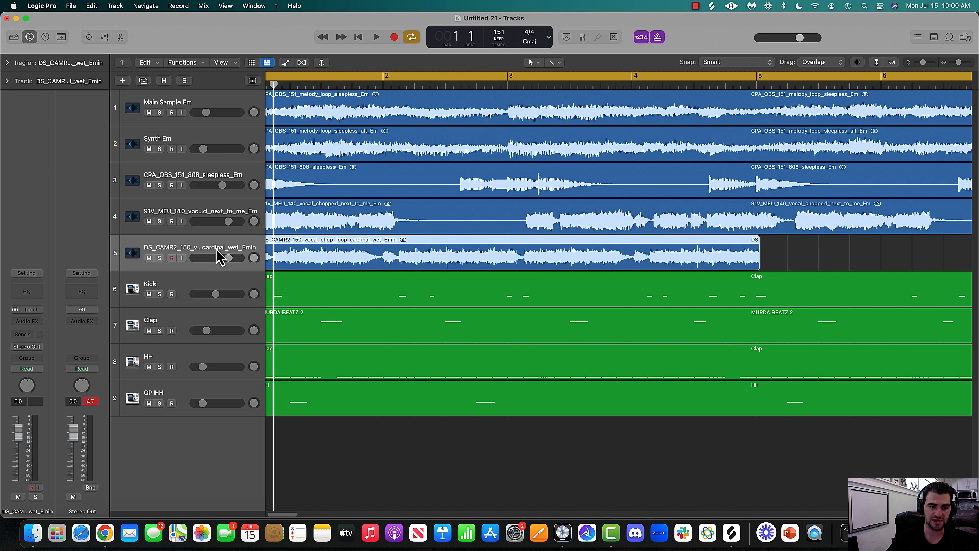
{"action": "left_click_drag", "start_coordinate": [301, 515], "coordinate": [286, 515]}
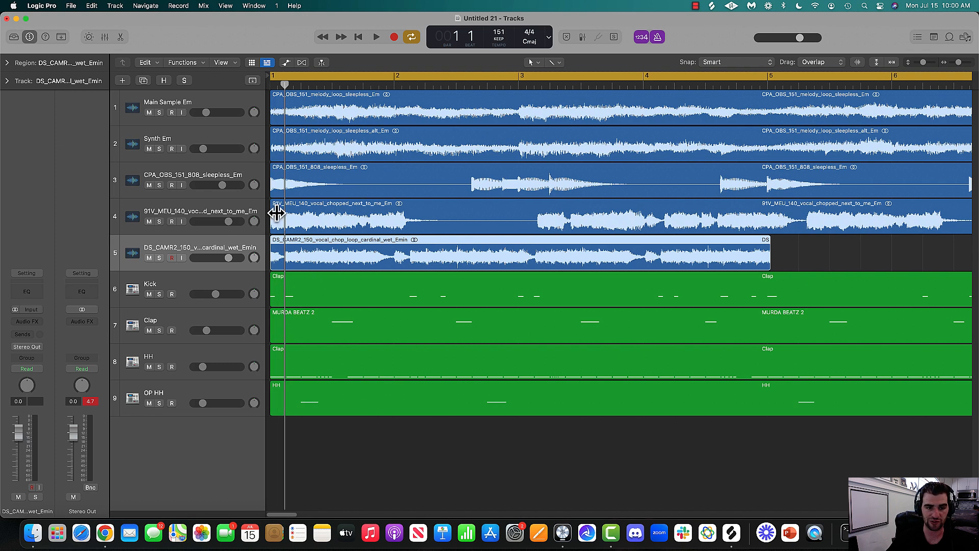
{"action": "left_click_drag", "start_coordinate": [212, 247], "coordinate": [192, 209]}
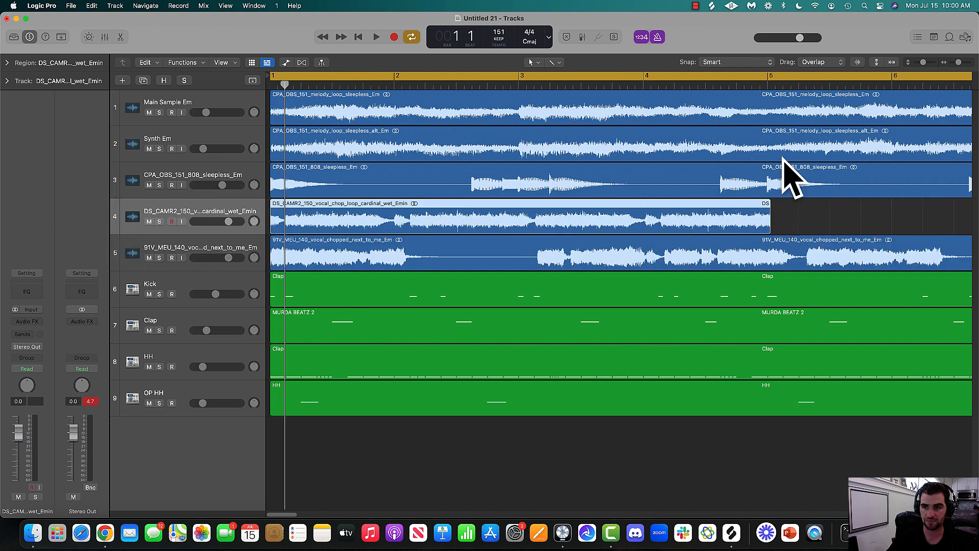
Place the playhead at bar 5 and set the cycle range to bars 1 to 5
{"action": "left_click_drag", "start_coordinate": [959, 63], "coordinate": [956, 62]}
{"action": "left_click", "coordinate": [409, 84]}
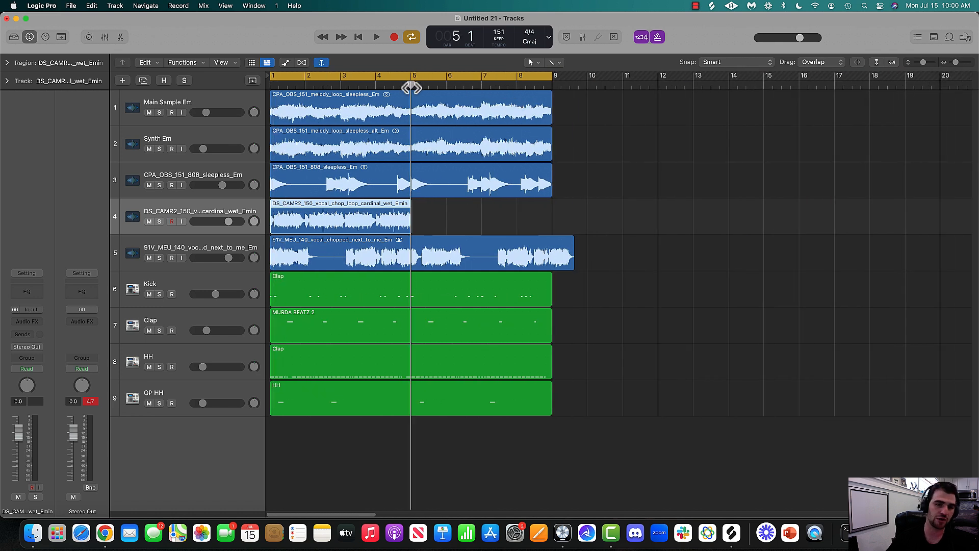
{"action": "key", "text": "c"}
{"action": "left_click_drag", "start_coordinate": [272, 83], "coordinate": [405, 86]}
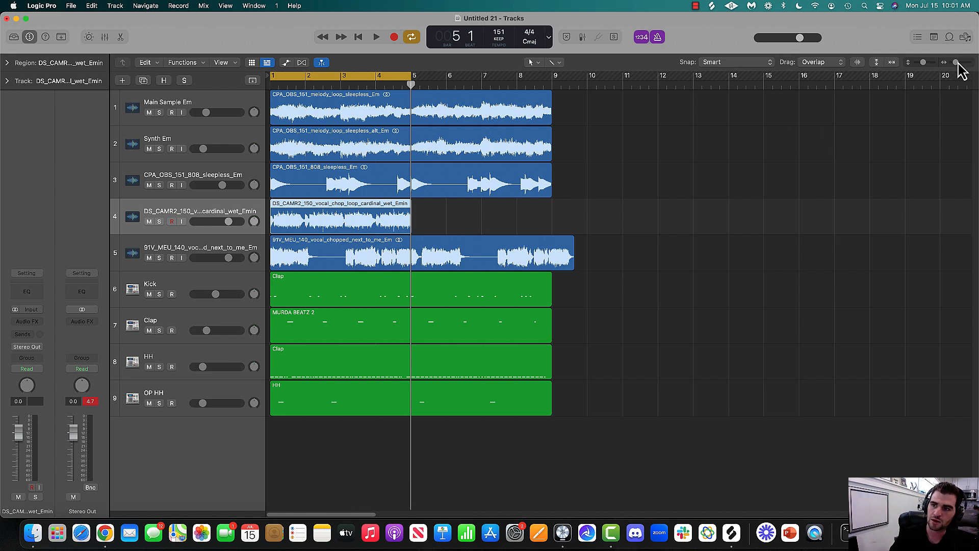
Time-compress the cardinal_wet region so that it ends exactly at bar 5
{"action": "left_click_drag", "start_coordinate": [956, 64], "coordinate": [961, 65]}
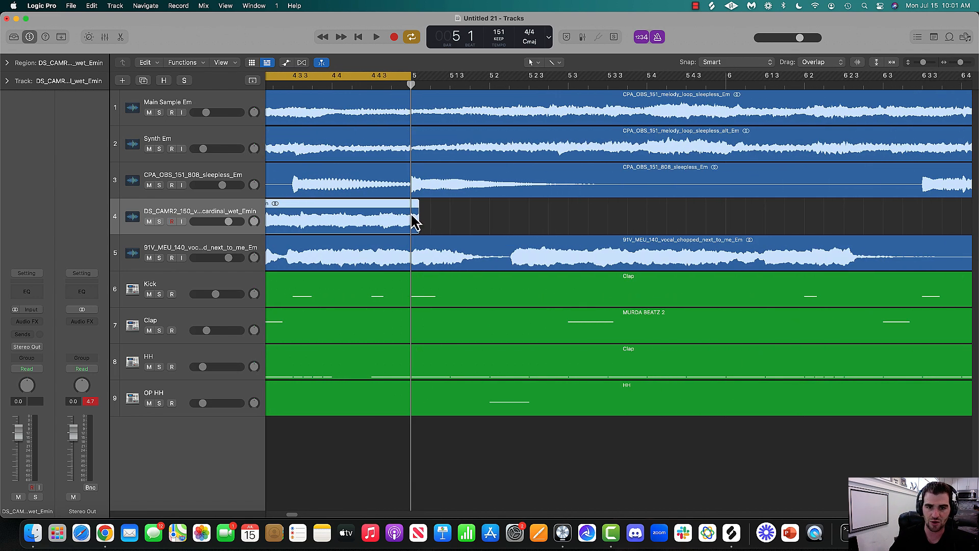
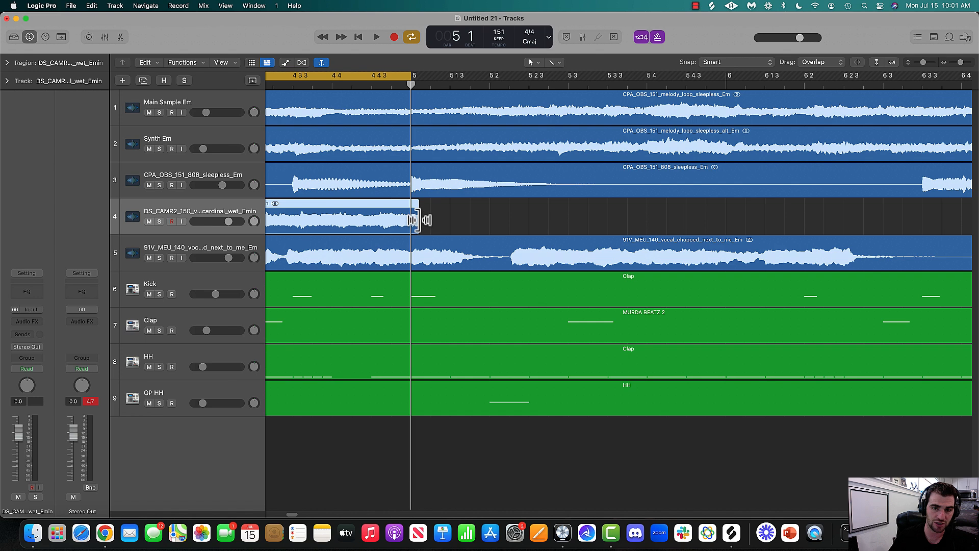
{"action": "left_click_drag", "start_coordinate": [419, 220], "coordinate": [409, 218]}
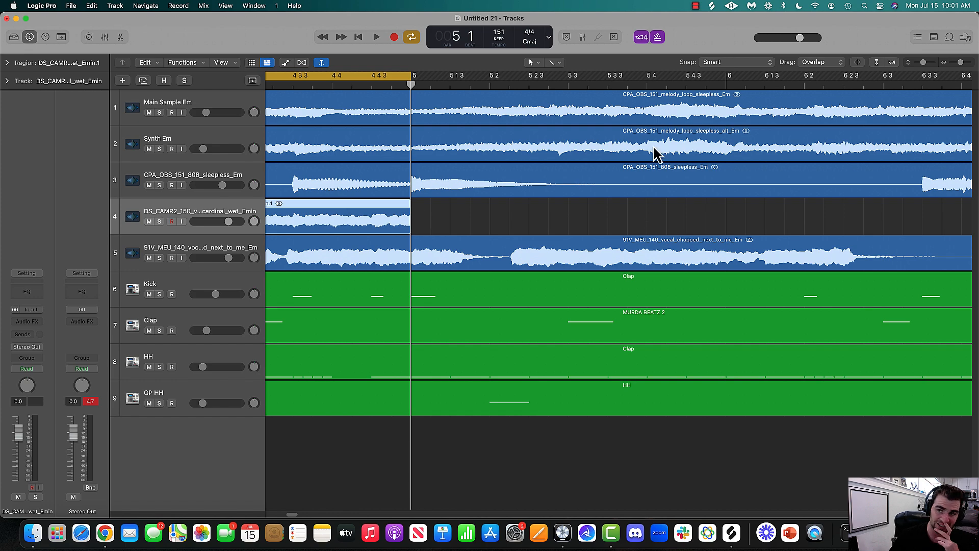
{"action": "left_click_drag", "start_coordinate": [960, 62], "coordinate": [955, 62]}
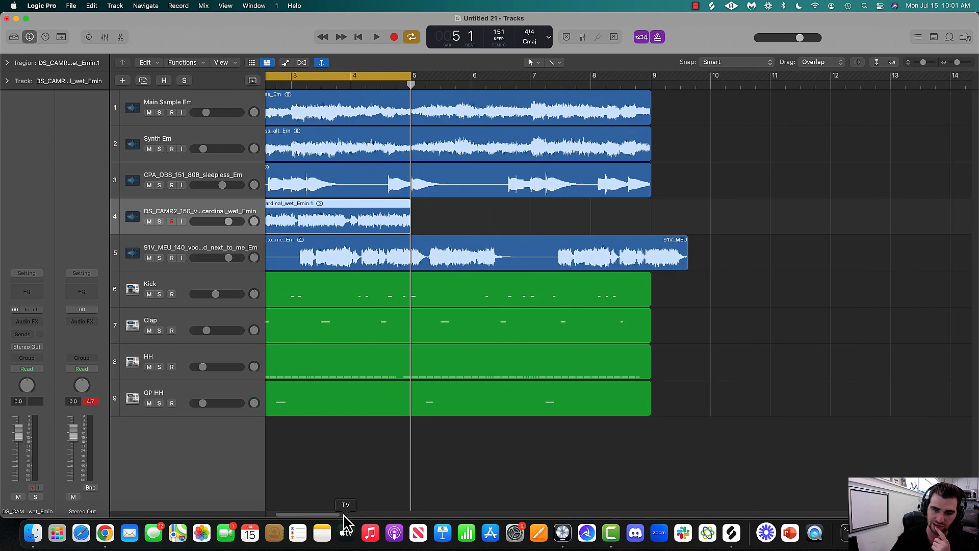
{"action": "left_click_drag", "start_coordinate": [336, 515], "coordinate": [312, 515]}
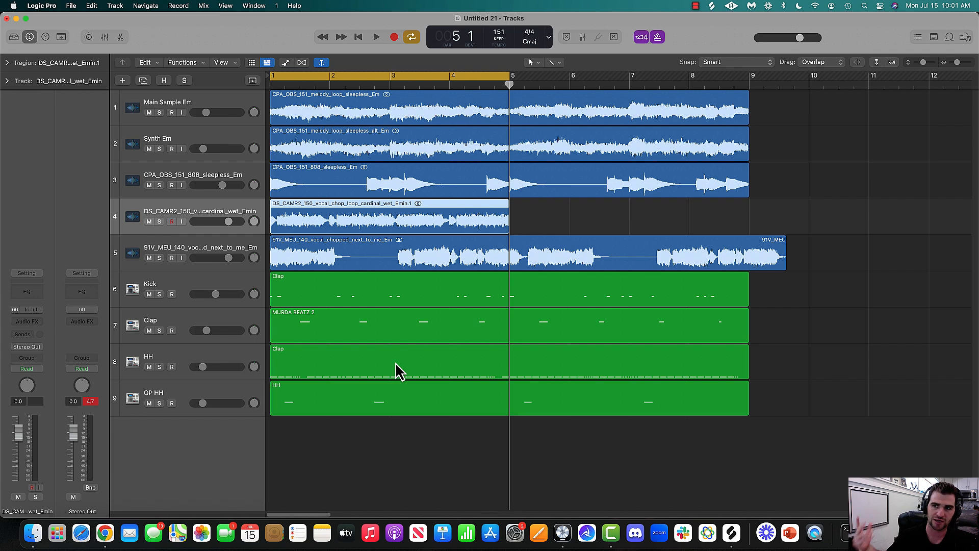
{"action": "left_click", "coordinate": [551, 205]}
Mute the next_to_me track, lower the cardinal_wet track to about -17.4 dB and listen to it within the beat
{"action": "left_click", "coordinate": [149, 258]}
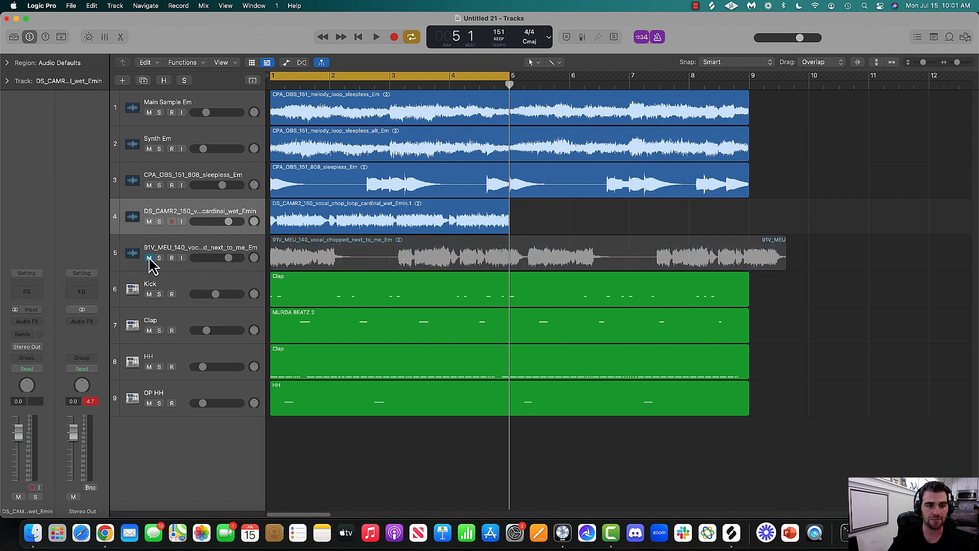
{"action": "left_click", "coordinate": [447, 215]}
{"action": "left_click_drag", "start_coordinate": [229, 222], "coordinate": [204, 222]}
{"action": "left_click", "coordinate": [159, 221]}
{"action": "key", "text": "space"}
{"action": "left_click", "coordinate": [159, 221]}
{"action": "key", "text": "space"}
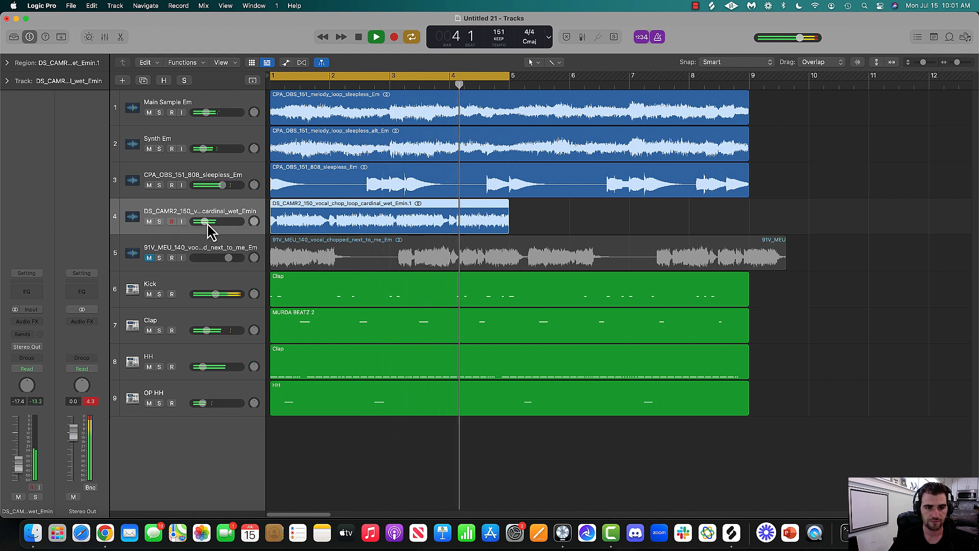
{"action": "key", "text": "space"}
Mute cardinal_wet, unmute next_to_me, and time-compress the next_to_me region so that it ends at bar 9
{"action": "left_click", "coordinate": [149, 221]}
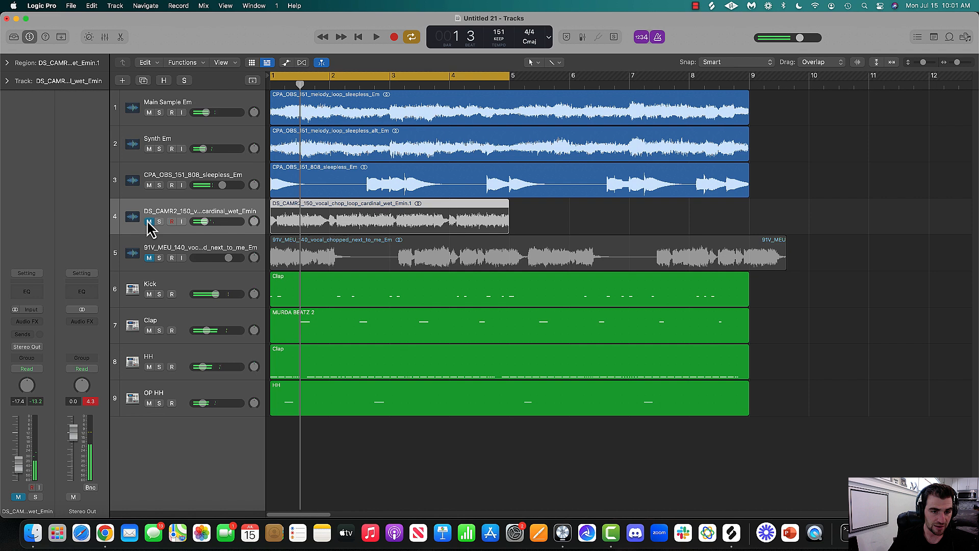
{"action": "left_click", "coordinate": [149, 258]}
{"action": "left_click", "coordinate": [278, 238]}
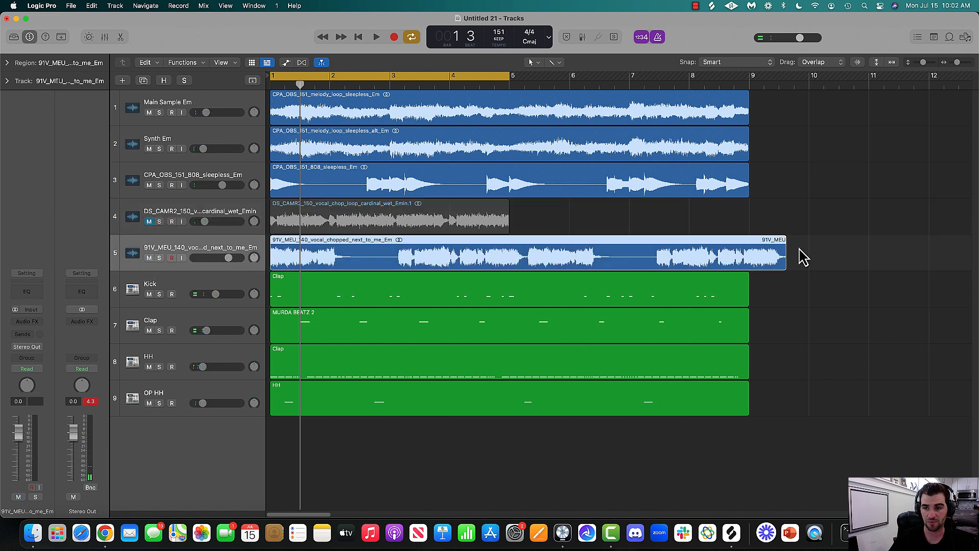
{"action": "left_click", "coordinate": [747, 84]}
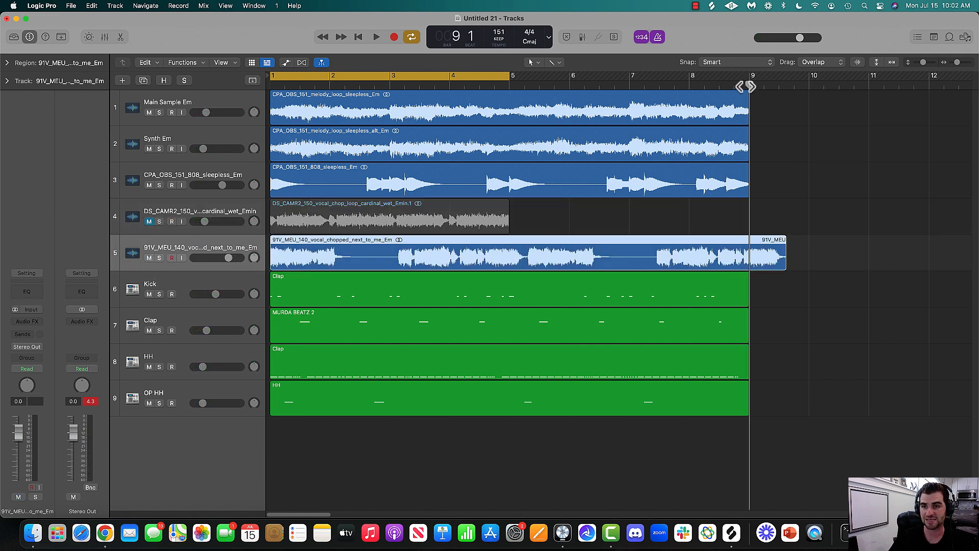
{"action": "left_click_drag", "start_coordinate": [782, 259], "coordinate": [746, 260]}
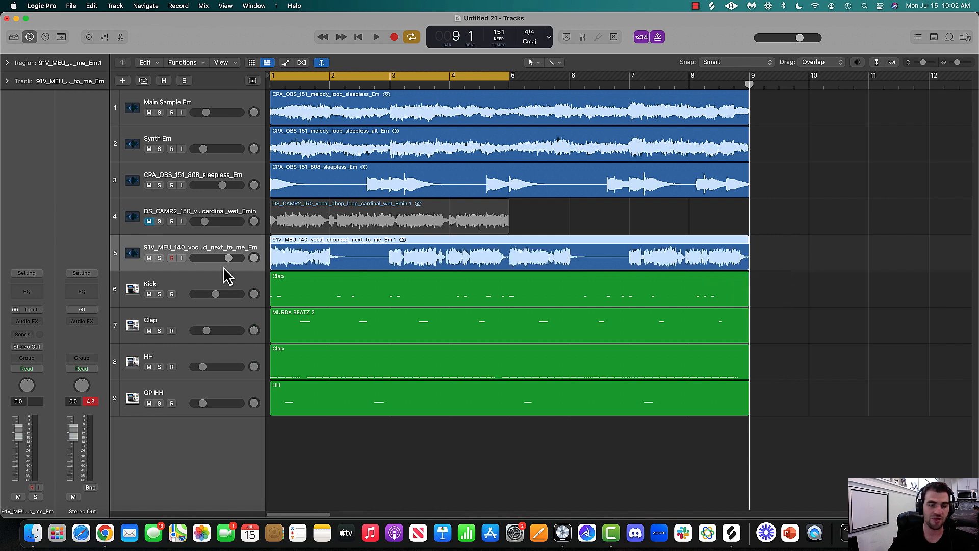
During playback, lower the next_to_me track to about -16.6 dB and move it above the cardinal_wet track
{"action": "key", "text": "space"}
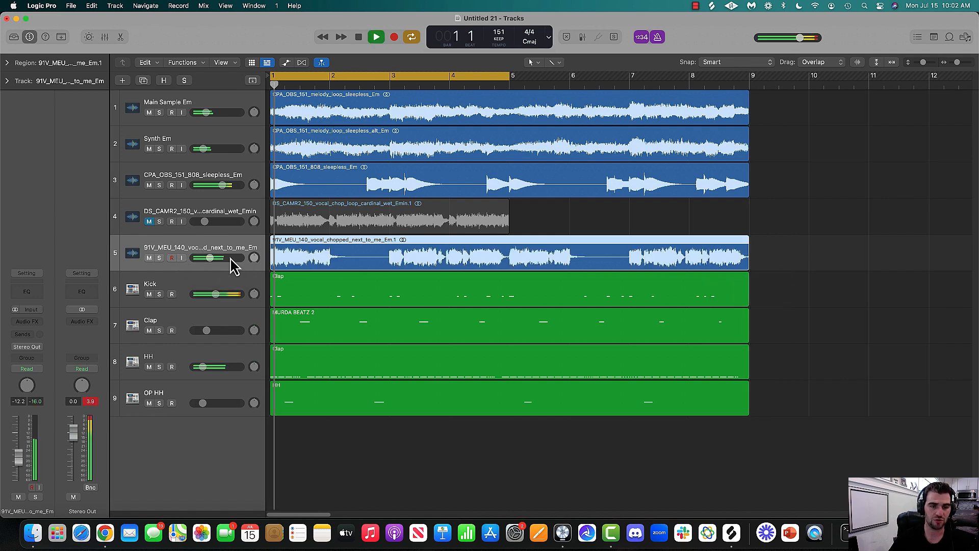
{"action": "left_click_drag", "start_coordinate": [209, 258], "coordinate": [204, 210]}
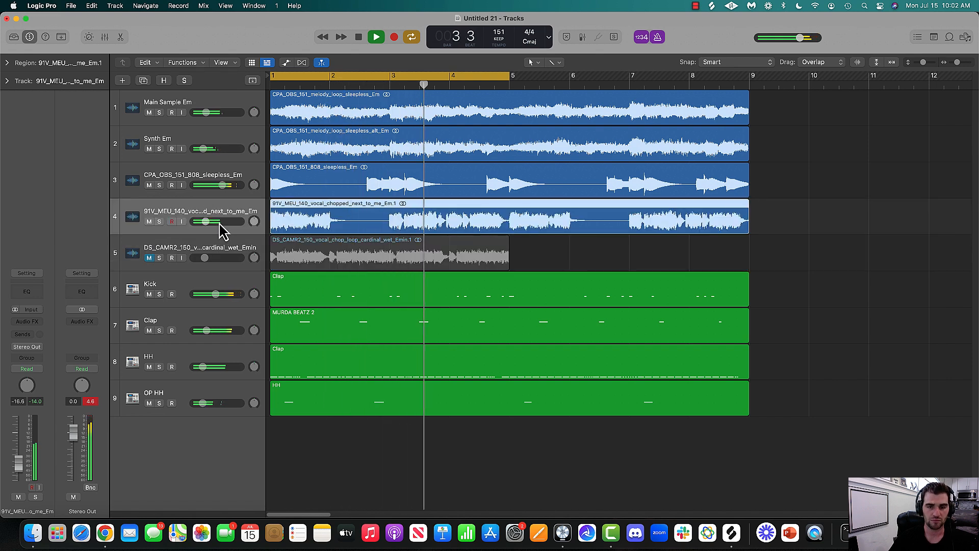
Rename the next_to_me track as Vocal Chop 1 Em
{"action": "double_click", "coordinate": [204, 210]}
{"action": "type", "text": "Vo"}
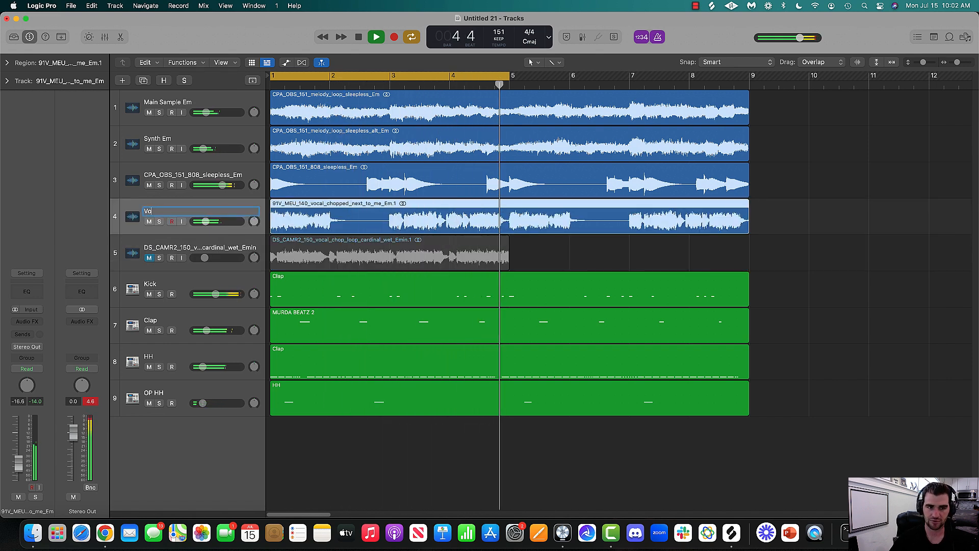
{"action": "type", "text": "cal Chop 1 Em"}
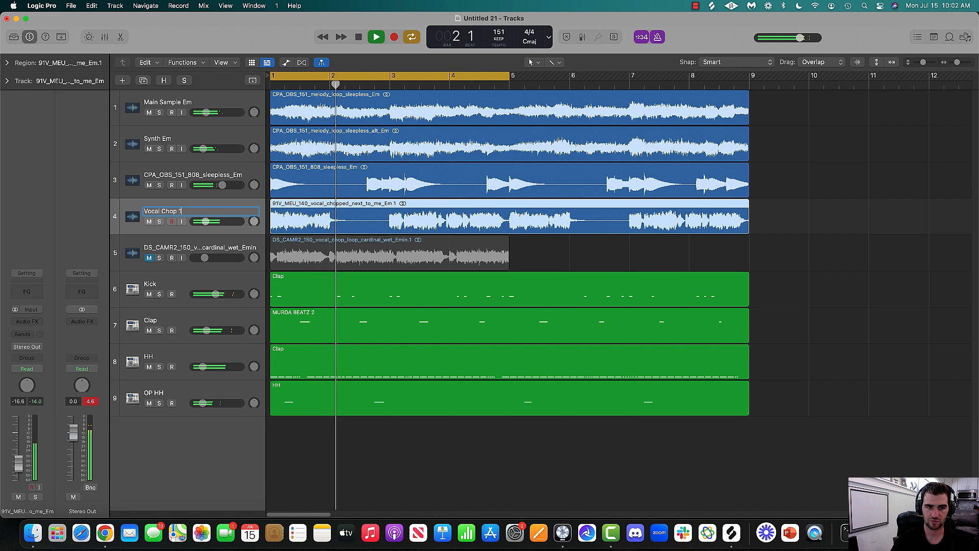
{"action": "key", "text": "Return"}
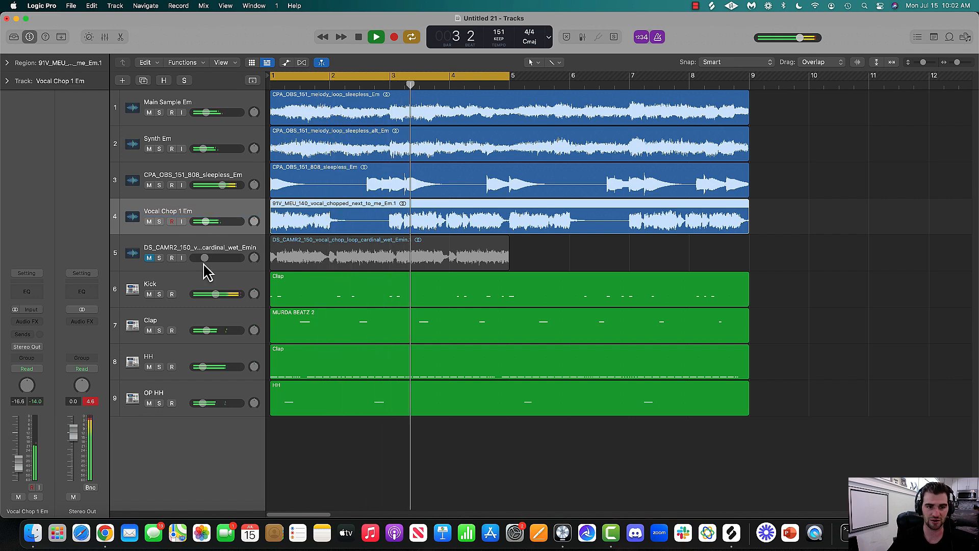
Unmute the cardinal_wet track and lower its volume to about -27.5 dB against the playing beat
{"action": "left_click", "coordinate": [149, 257]}
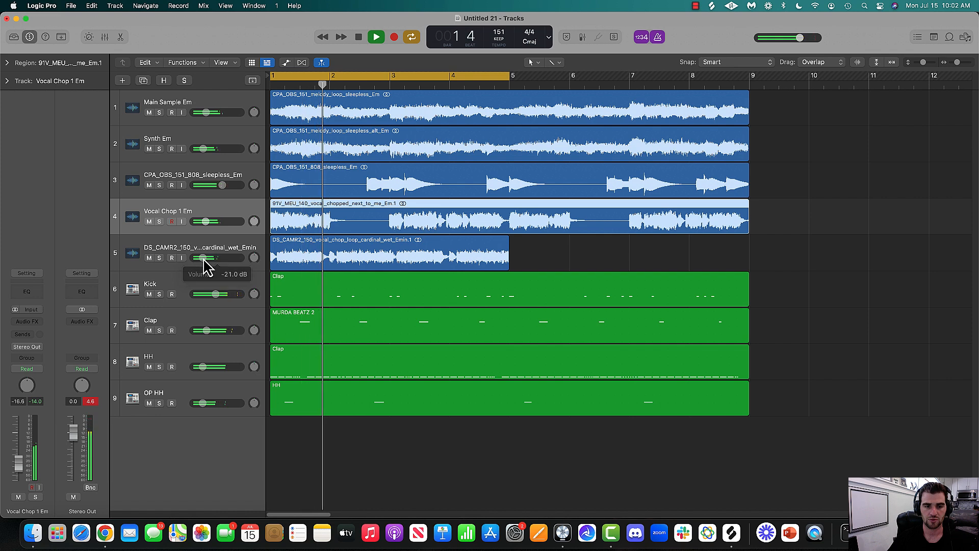
{"action": "double_click", "coordinate": [199, 257]}
{"action": "left_click", "coordinate": [204, 258]}
{"action": "left_click_drag", "start_coordinate": [204, 258], "coordinate": [207, 258]}
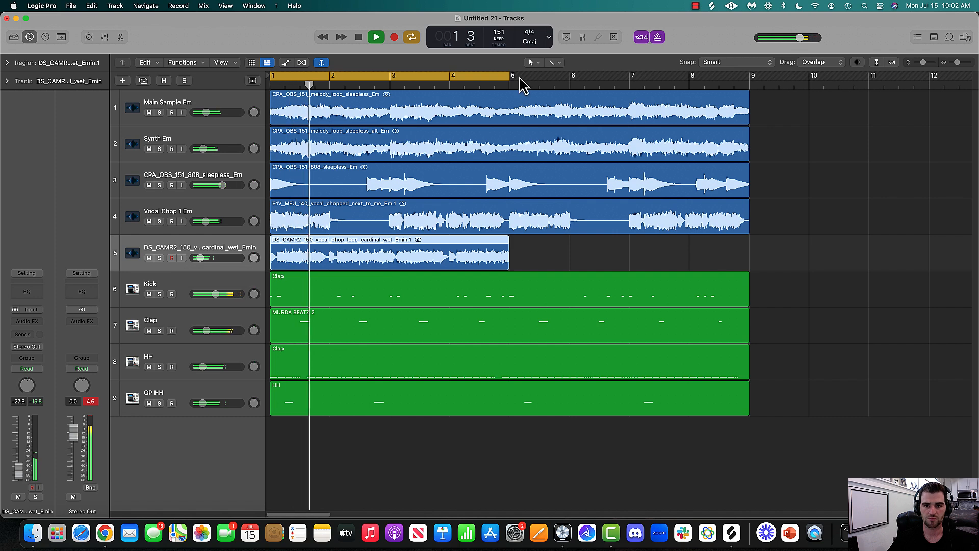
Extend the cycle range to bar 9, copy the cardinal_wet region to bar 5 and stop playback
{"action": "left_click_drag", "start_coordinate": [510, 81], "coordinate": [750, 84]}
{"action": "left_click_drag", "start_coordinate": [422, 247], "coordinate": [663, 256]}
{"action": "left_click_drag", "start_coordinate": [958, 62], "coordinate": [955, 62]}
{"action": "key", "text": "space"}
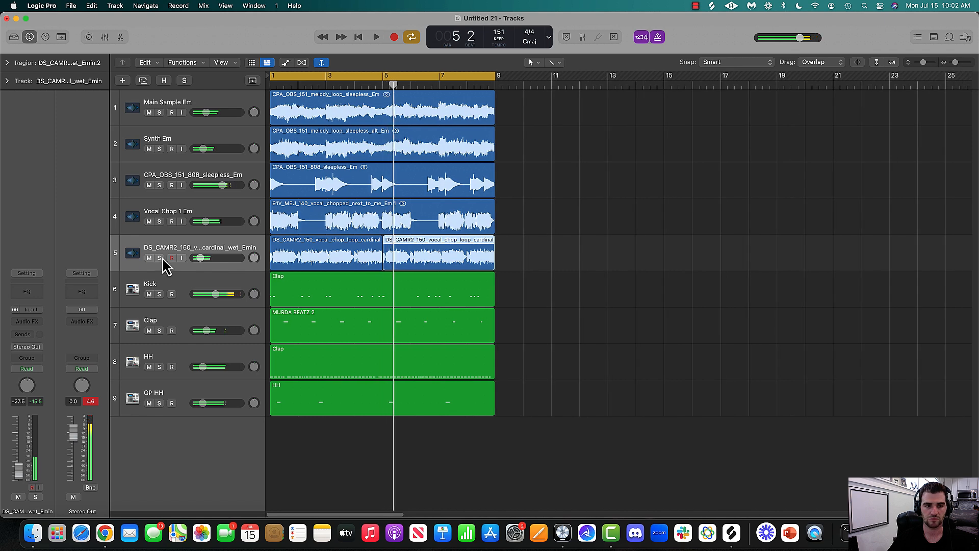
Play the beat with the cardinal_wet track muted, lower Vocal Chop 1 Em to -19.0 dB and move it above the 808 track
{"action": "left_click", "coordinate": [149, 258]}
{"action": "key", "text": "space"}
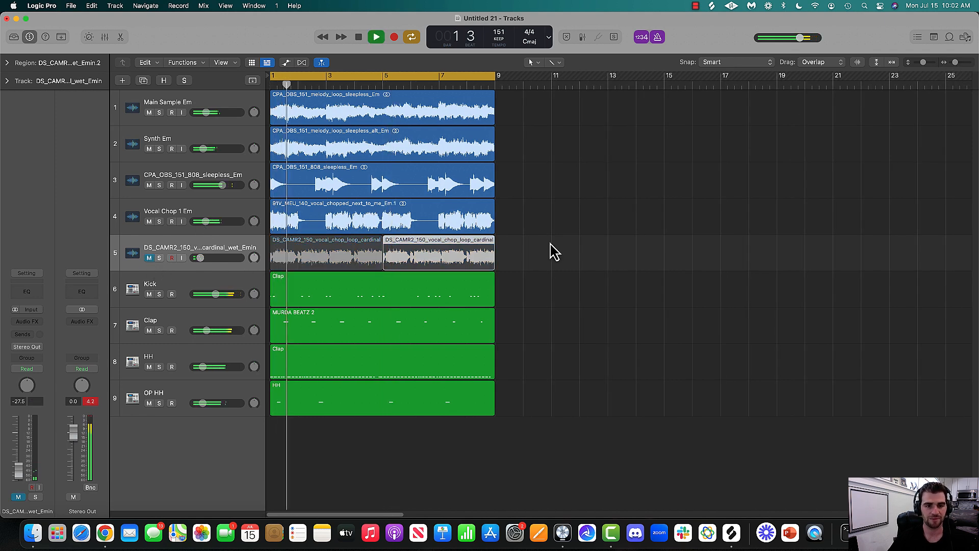
{"action": "left_click", "coordinate": [515, 247]}
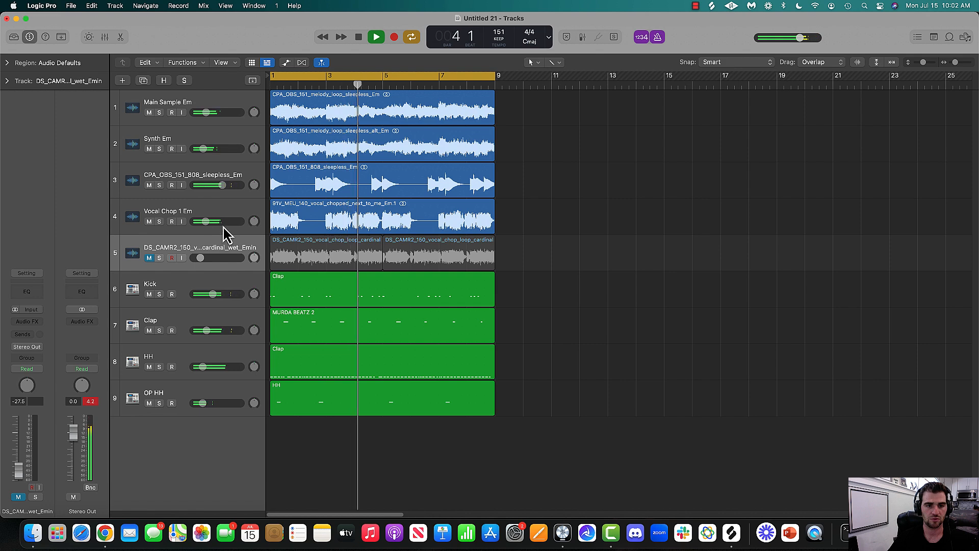
{"action": "left_click_drag", "start_coordinate": [219, 230], "coordinate": [209, 184]}
{"action": "key", "text": "space"}
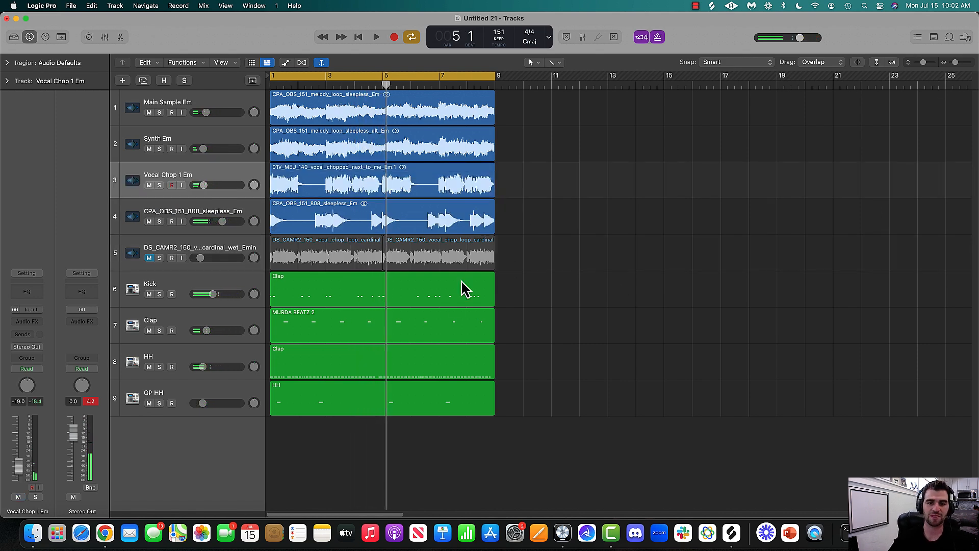
Unmute the cardinal_wet track and move all regions together so they start at bar 9
{"action": "left_click", "coordinate": [953, 61]}
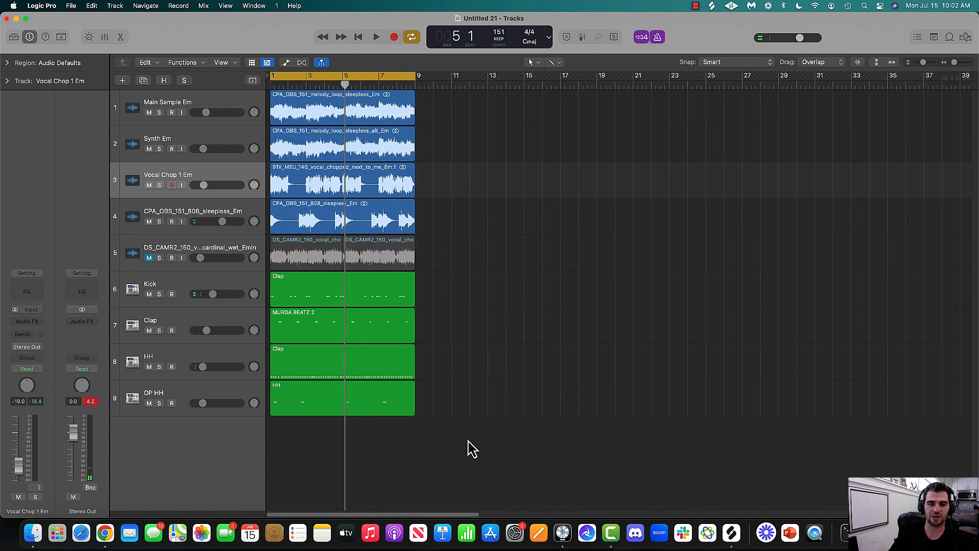
{"action": "left_click", "coordinate": [149, 257]}
{"action": "left_click_drag", "start_coordinate": [530, 461], "coordinate": [423, 110]}
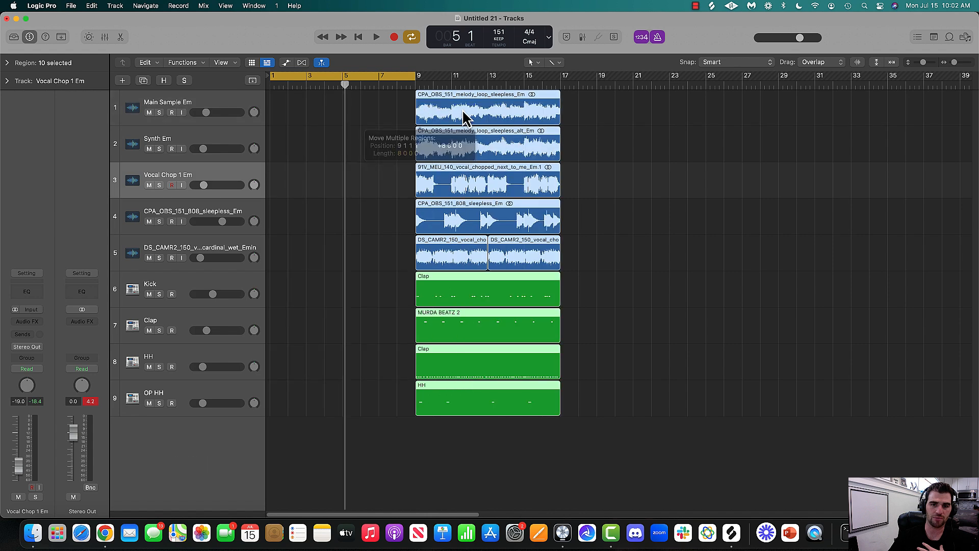
{"action": "left_click", "coordinate": [649, 187]}
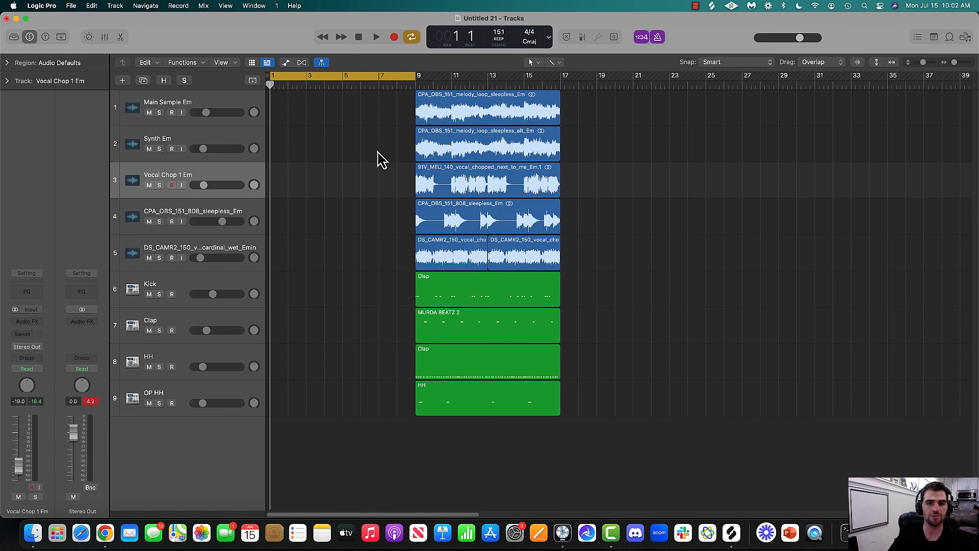
{"action": "left_click_drag", "start_coordinate": [492, 113], "coordinate": [301, 108]}
{"action": "key", "text": "alt"}
{"action": "left_click", "coordinate": [337, 193]}
{"action": "left_click", "coordinate": [351, 118]}
{"action": "key", "text": "Delete"}
Copy the Main Sample Em region and place the copy at bar 1 on the same track
{"action": "left_click", "coordinate": [451, 99]}
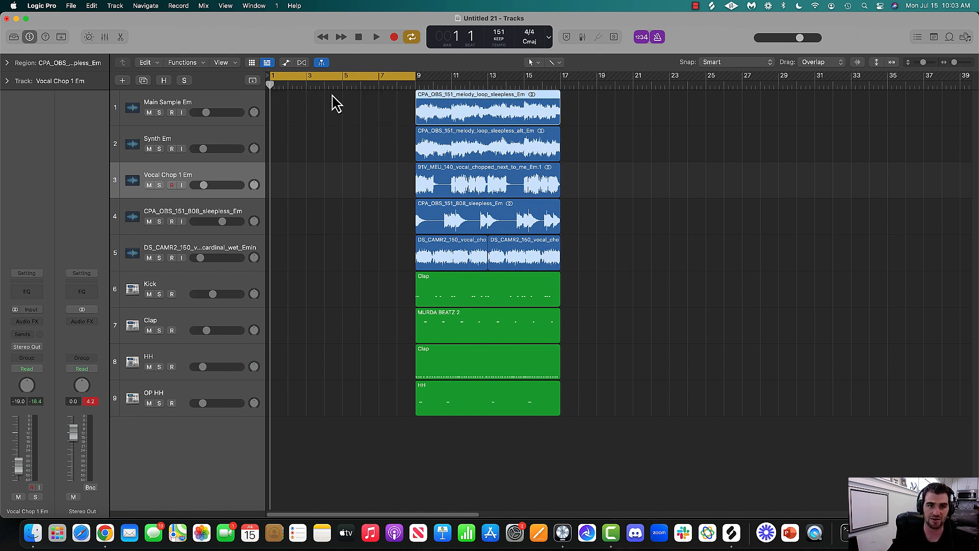
{"action": "key", "text": "super+v"}
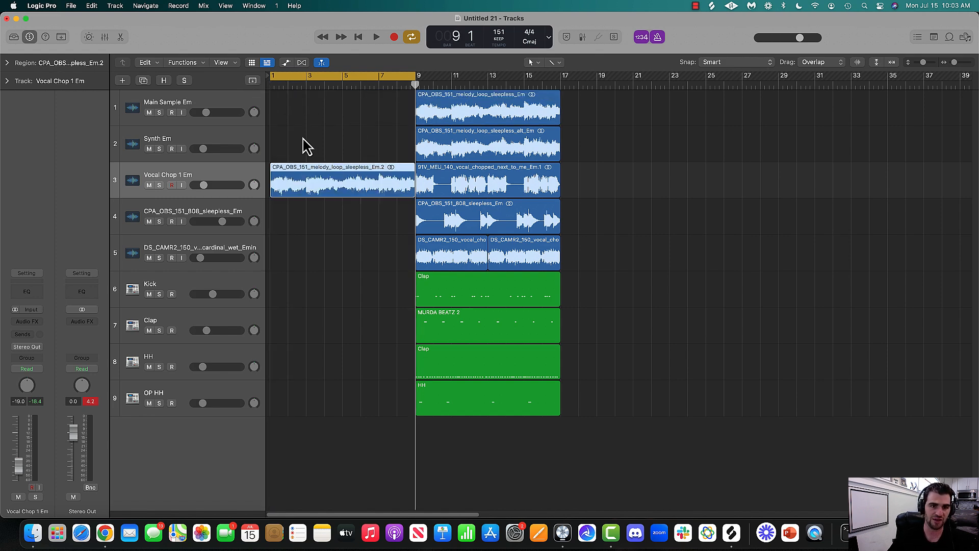
{"action": "left_click_drag", "start_coordinate": [320, 173], "coordinate": [285, 108]}
{"action": "left_click", "coordinate": [200, 109]}
Play the intro with the cycle and metronome turned off, stop, and set the playhead to bar 5
{"action": "key", "text": "space"}
{"action": "left_click", "coordinate": [301, 181]}
{"action": "key", "text": "c"}
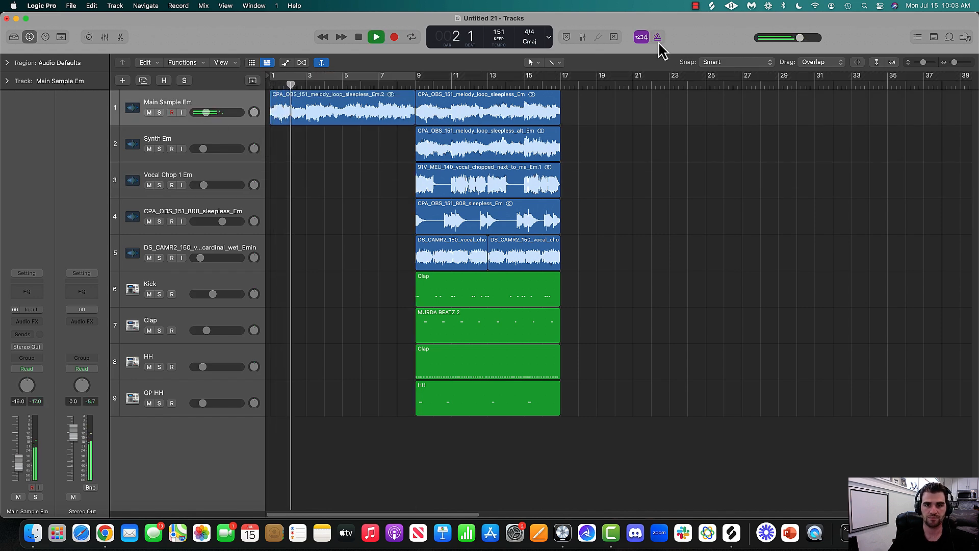
{"action": "left_click_drag", "start_coordinate": [954, 61], "coordinate": [954, 64]}
{"action": "key", "text": "space"}
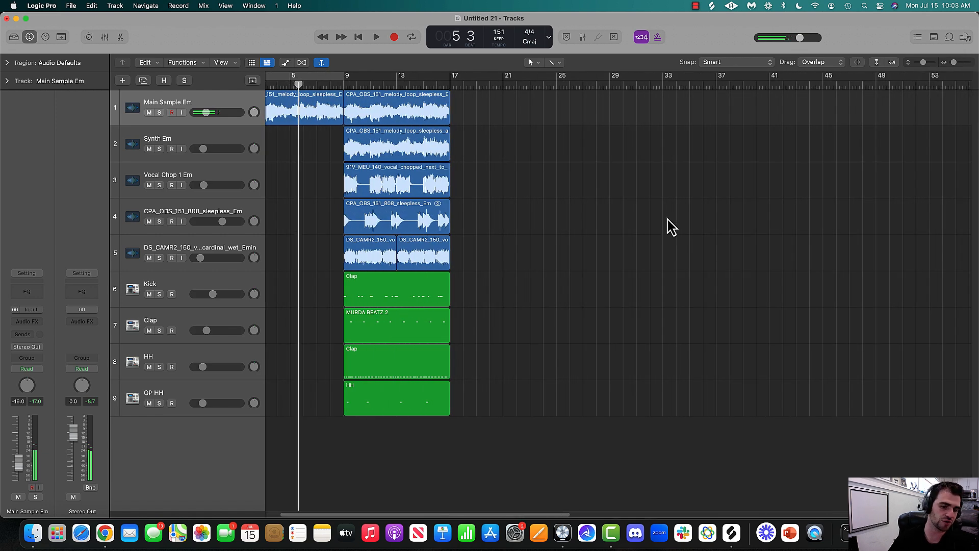
{"action": "left_click_drag", "start_coordinate": [299, 84], "coordinate": [290, 84]}
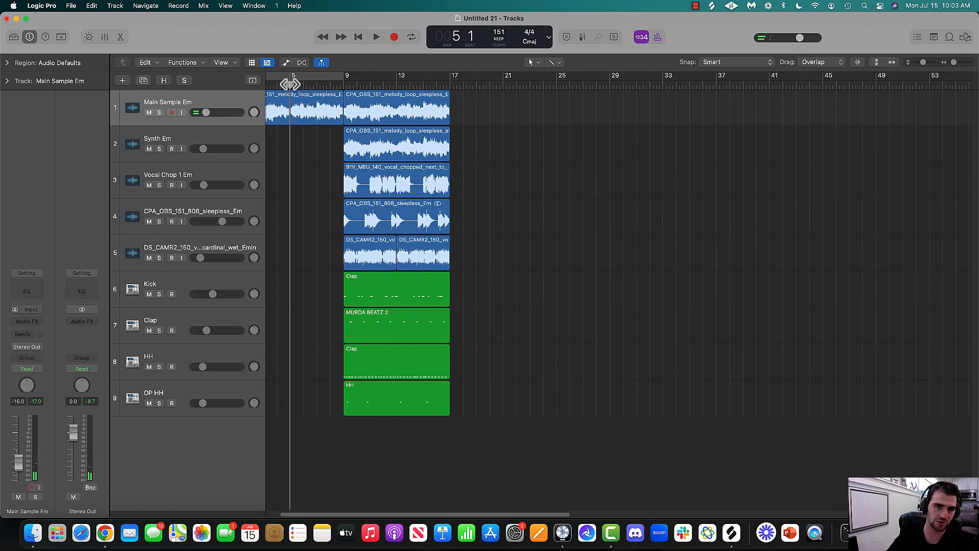
Move the four drum regions and the 808 region to bar 17, and both cardinal_wet regions to bar 25
{"action": "left_click_drag", "start_coordinate": [462, 449], "coordinate": [468, 295]}
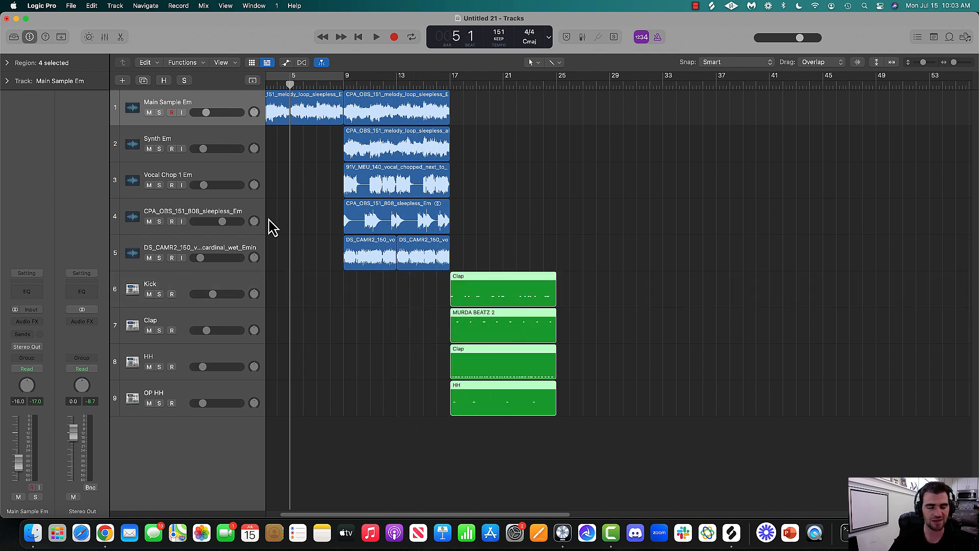
{"action": "left_click_drag", "start_coordinate": [371, 232], "coordinate": [574, 265]}
{"action": "left_click", "coordinate": [439, 247]}
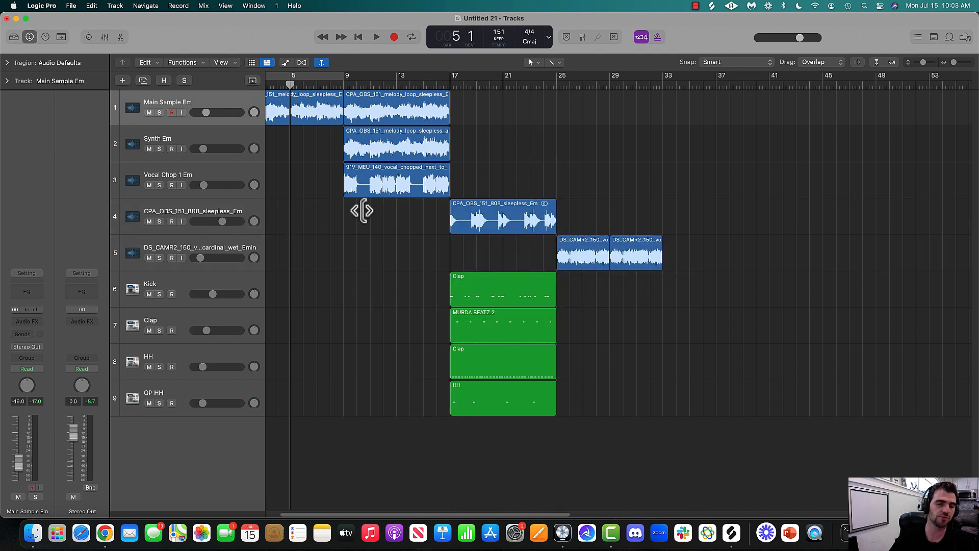
During playback from bar 5, move the 808 region back to bar 9 and the Vocal Chop 1 region to bar 17
{"action": "key", "text": "space"}
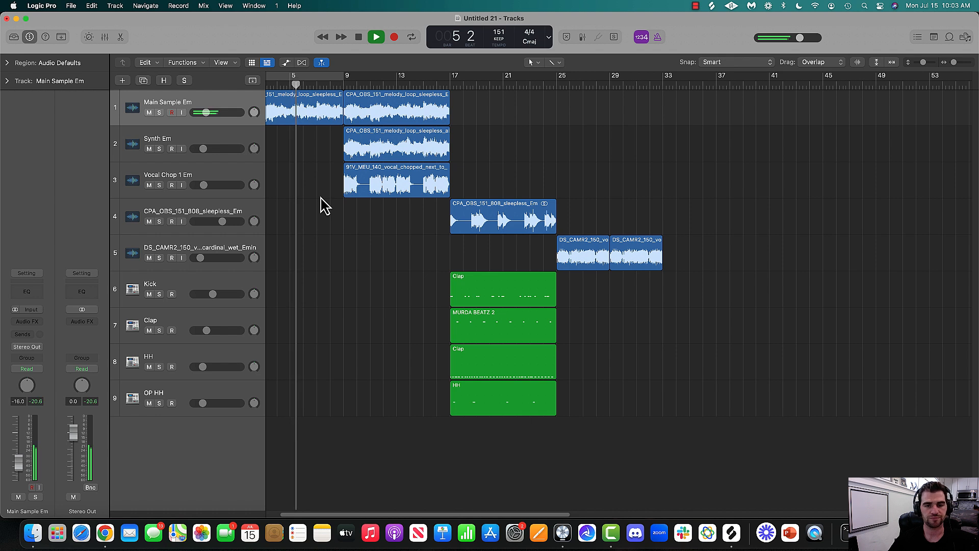
{"action": "left_click_drag", "start_coordinate": [489, 222], "coordinate": [383, 219]}
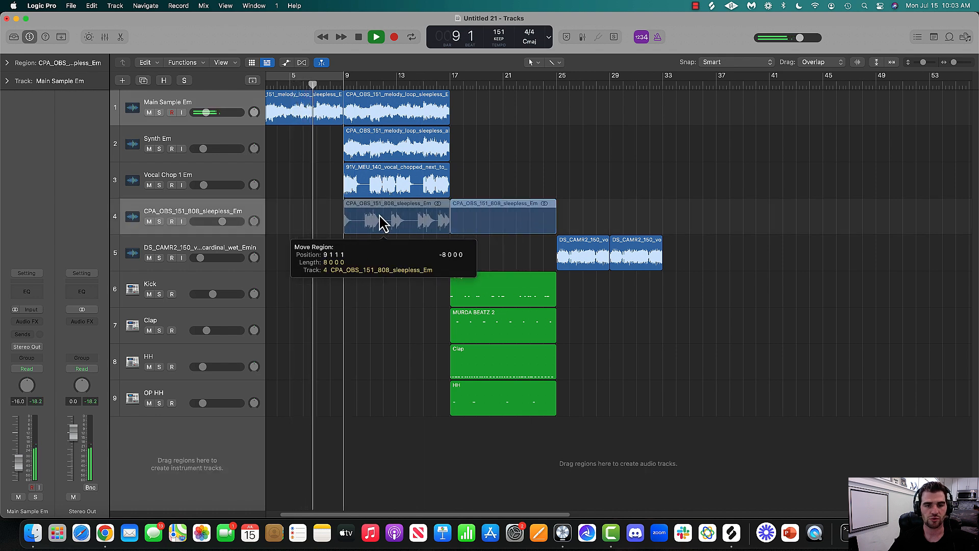
{"action": "left_click_drag", "start_coordinate": [382, 185], "coordinate": [492, 181]}
{"action": "left_click", "coordinate": [491, 153]}
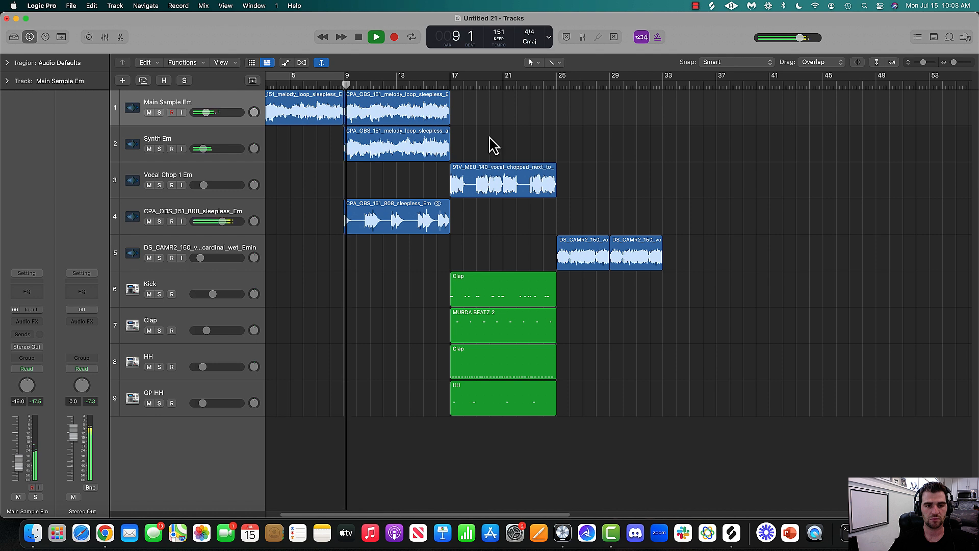
{"action": "key", "text": "space"}
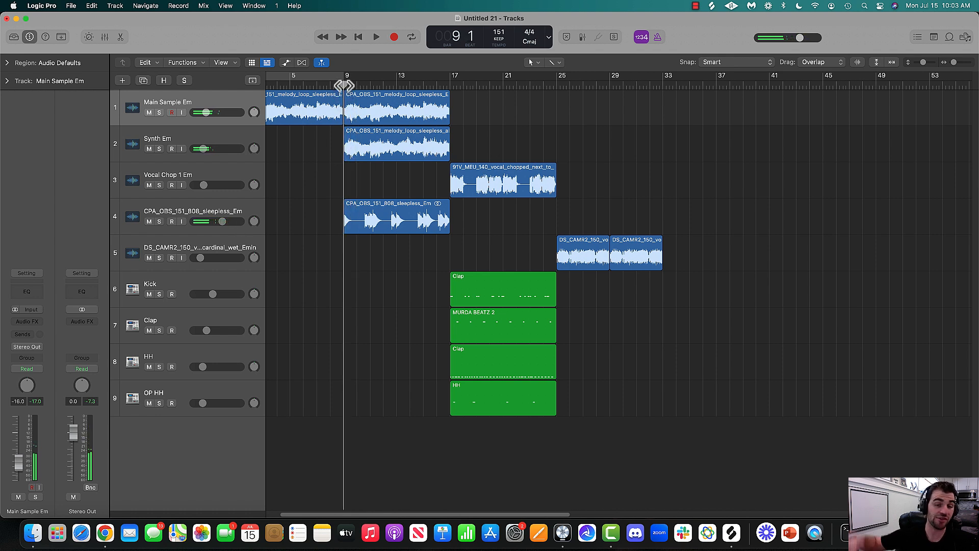
Play from bar 9, stop, and copy the Main Sample, Synth and 808 regions to bar 17
{"action": "key", "text": "space"}
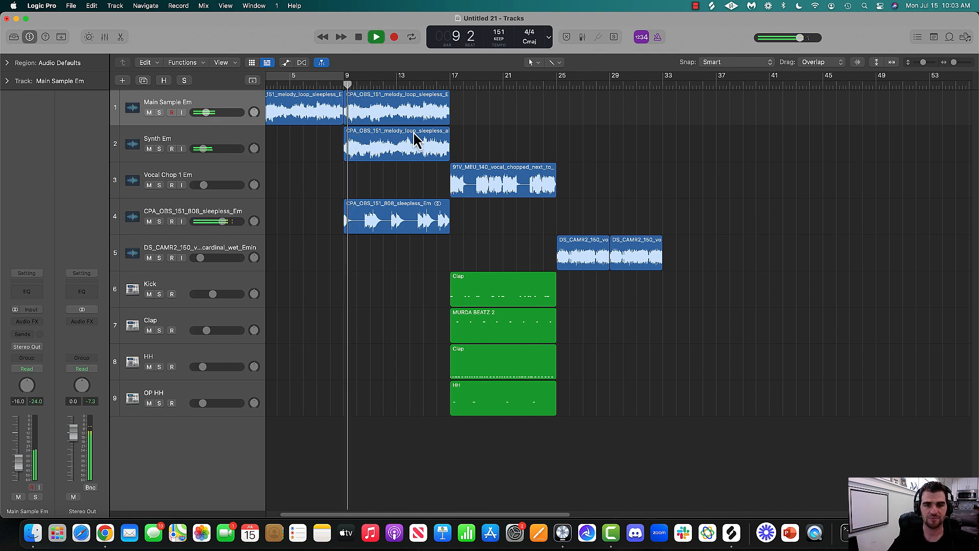
{"action": "left_click_drag", "start_coordinate": [406, 192], "coordinate": [489, 119]}
{"action": "key", "text": "space"}
{"action": "left_click_drag", "start_coordinate": [385, 219], "coordinate": [492, 207]}
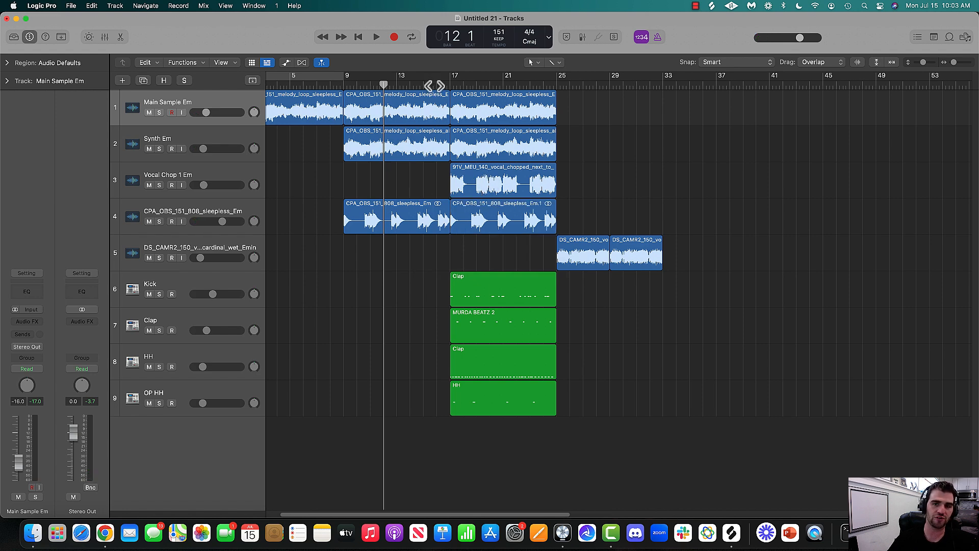
Play from bar 9 and raise the 808 track's volume to about -0.9 dB
{"action": "left_click_drag", "start_coordinate": [490, 173], "coordinate": [491, 180]}
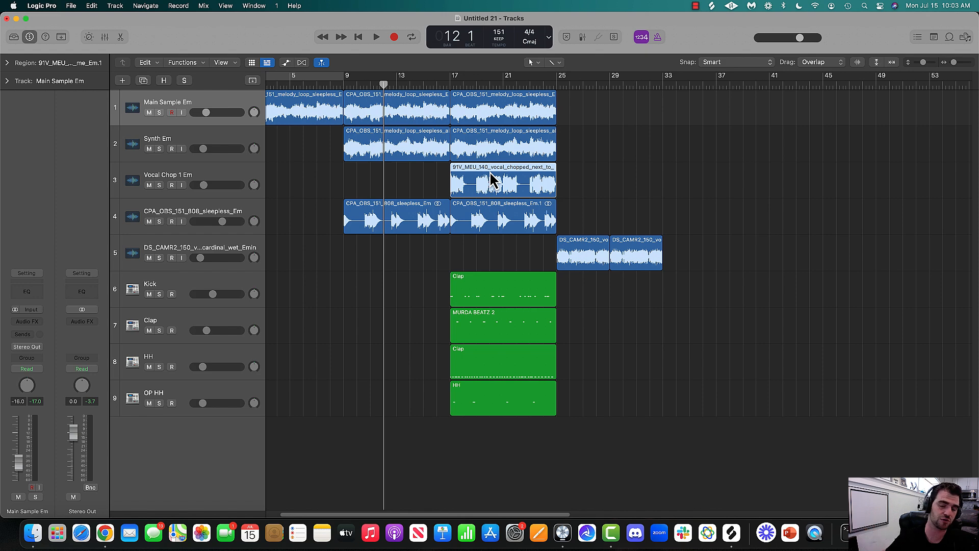
{"action": "left_click", "coordinate": [341, 85]}
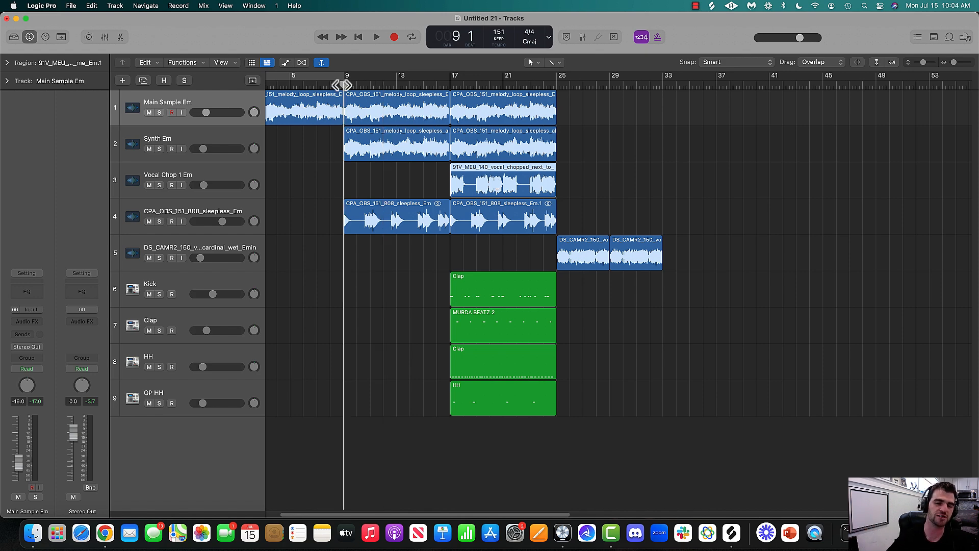
{"action": "key", "text": "space"}
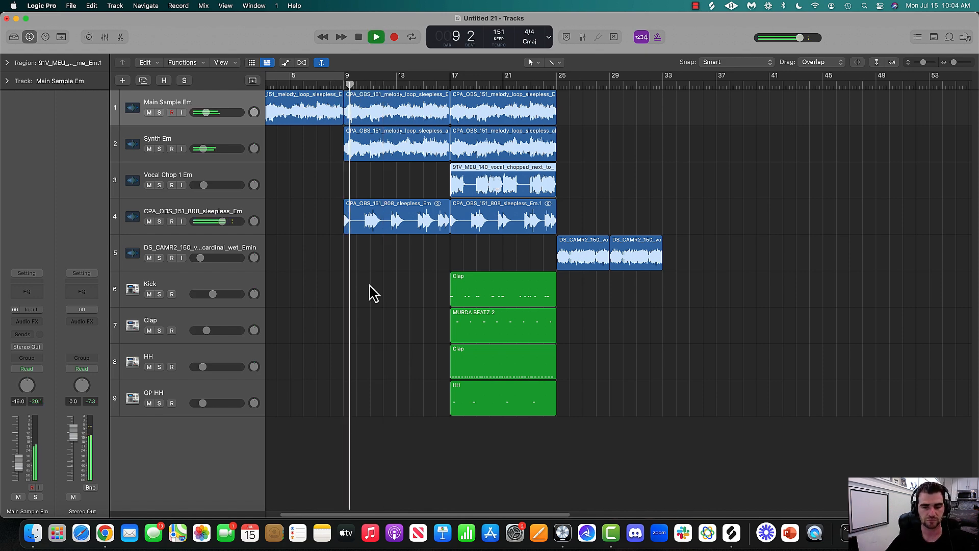
{"action": "left_click", "coordinate": [402, 355]}
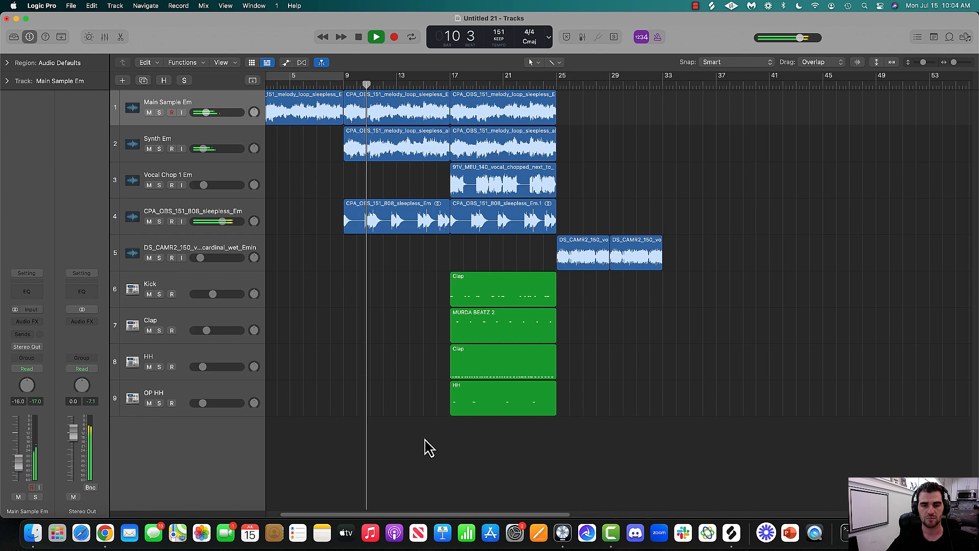
{"action": "mouse_move", "coordinate": [233, 231]}
{"action": "left_click_drag", "start_coordinate": [232, 224], "coordinate": [237, 223]}
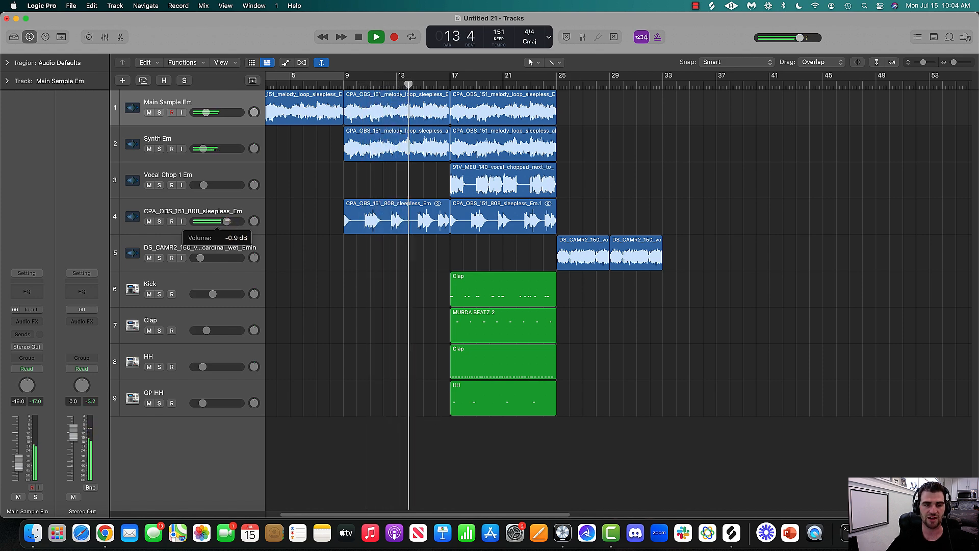
Trim the end of the first 808 region to just before bar 16 and play the transition into bar 17
{"action": "key", "text": "space"}
{"action": "mouse_move", "coordinate": [446, 228]}
{"action": "left_mouse_down"}
{"action": "mouse_move", "coordinate": [429, 225]}
{"action": "mouse_move", "coordinate": [429, 233]}
{"action": "left_mouse_up"}
{"action": "left_click", "coordinate": [416, 84]}
{"action": "key", "text": "space"}
{"action": "left_click", "coordinate": [431, 287]}
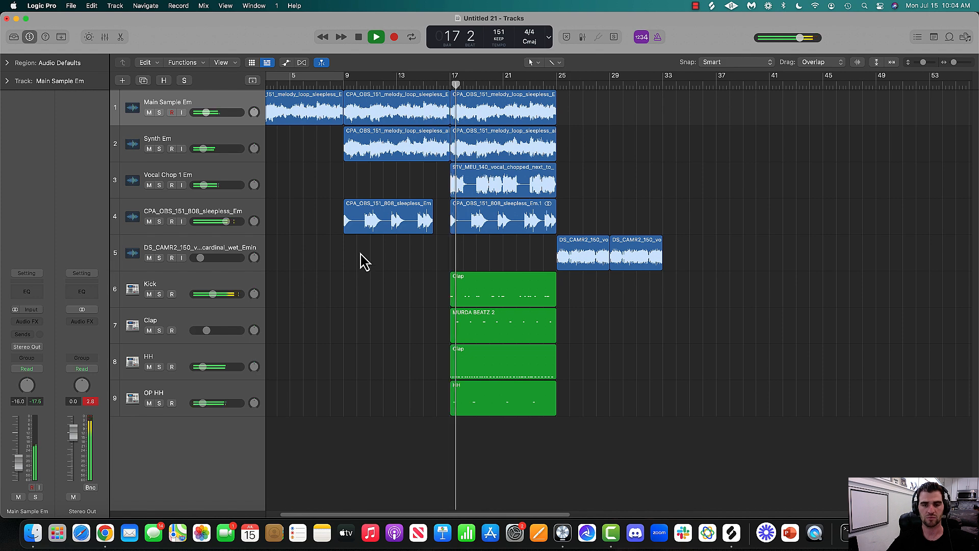
Adjust the first 808 region's end to bar 16 and set the playhead to bar 15
{"action": "left_click_drag", "start_coordinate": [954, 62], "coordinate": [957, 65]}
{"action": "key", "text": "space"}
{"action": "left_click_drag", "start_coordinate": [401, 229], "coordinate": [406, 230]}
{"action": "left_click", "coordinate": [420, 269]}
{"action": "left_click", "coordinate": [386, 83]}
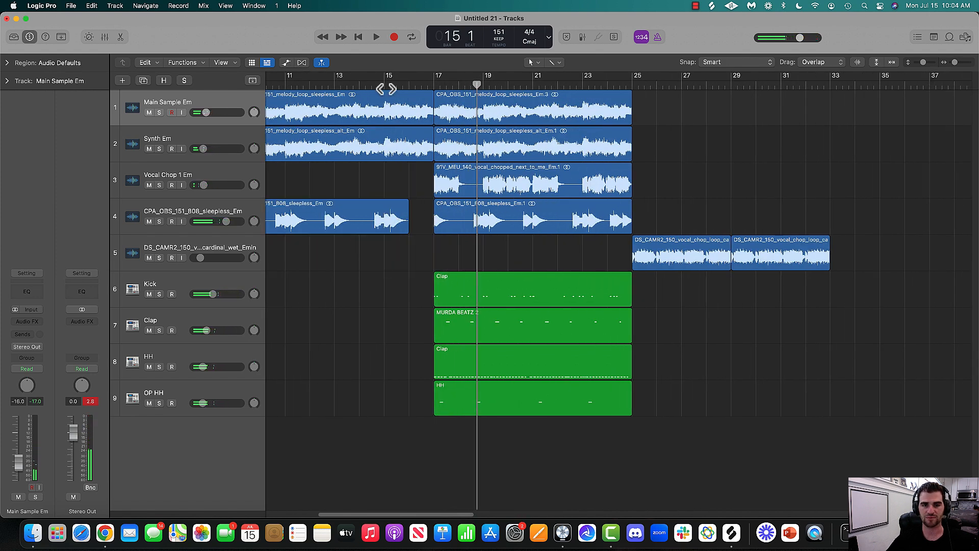
Play the transition from bar 15 and set the cycle range to bars 17 through 25
{"action": "key", "text": "space"}
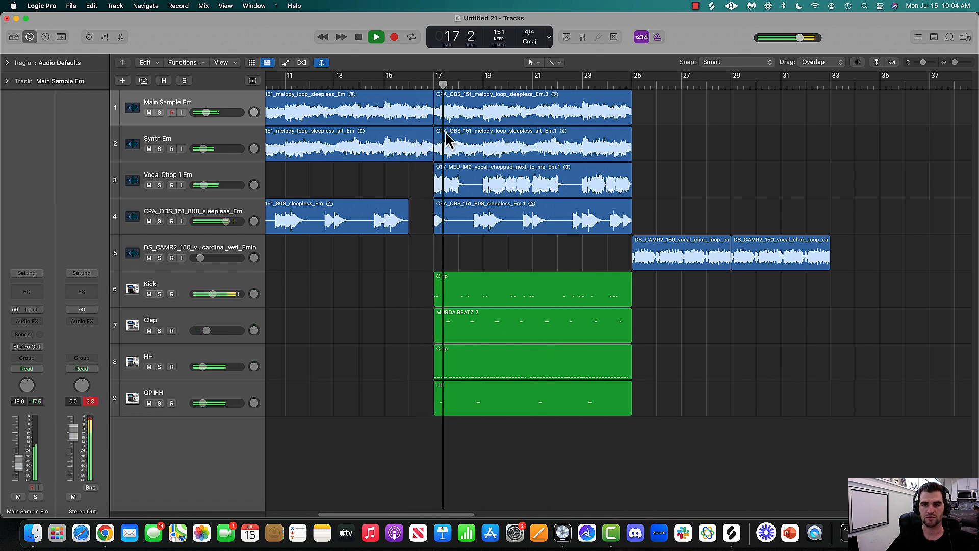
{"action": "left_click_drag", "start_coordinate": [923, 62], "coordinate": [953, 63]}
{"action": "left_click_drag", "start_coordinate": [456, 79], "coordinate": [568, 81]}
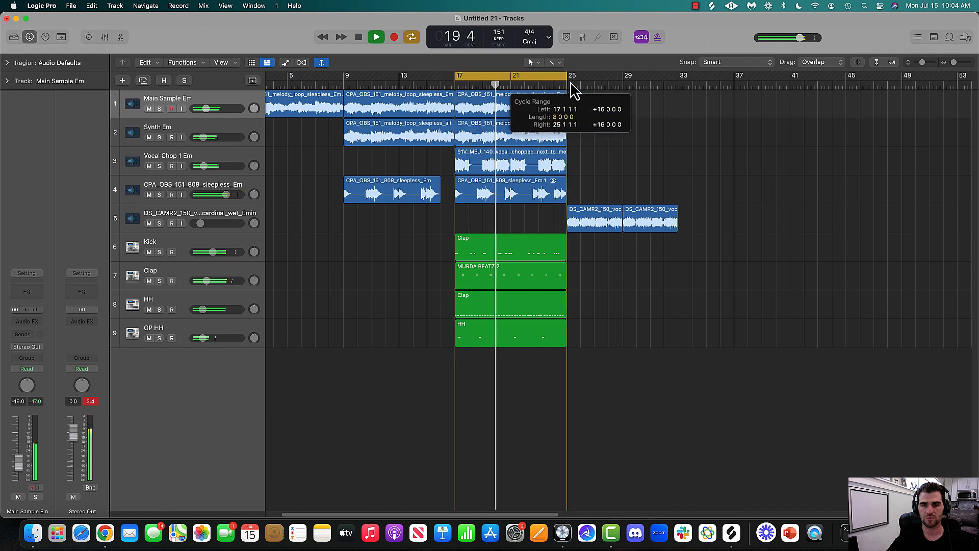
Switch to Splice and search its sounds for "riser"
{"action": "left_click", "coordinate": [729, 545]}
{"action": "left_click_drag", "start_coordinate": [648, 19], "coordinate": [315, 17]}
{"action": "left_click", "coordinate": [508, 27]}
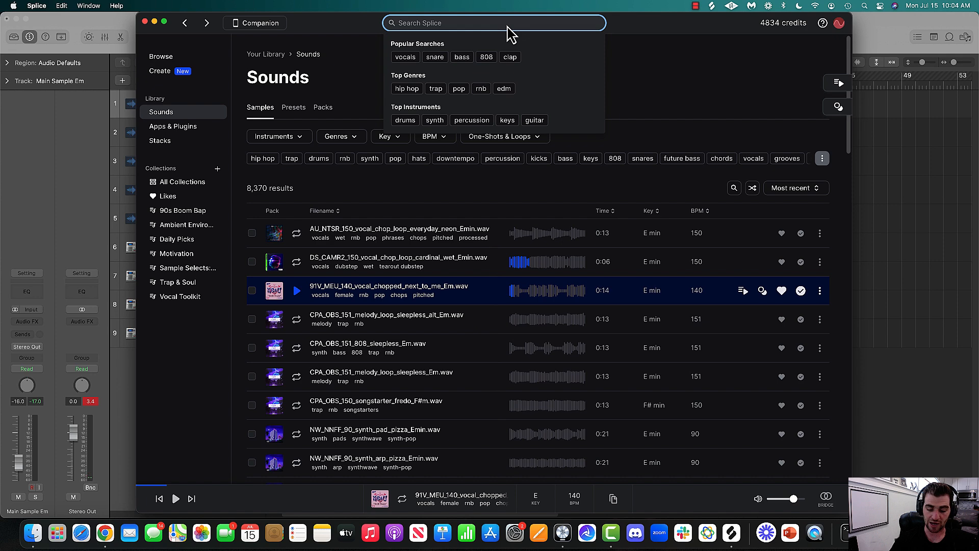
{"action": "type", "text": "riser"}
{"action": "key", "text": "Return"}
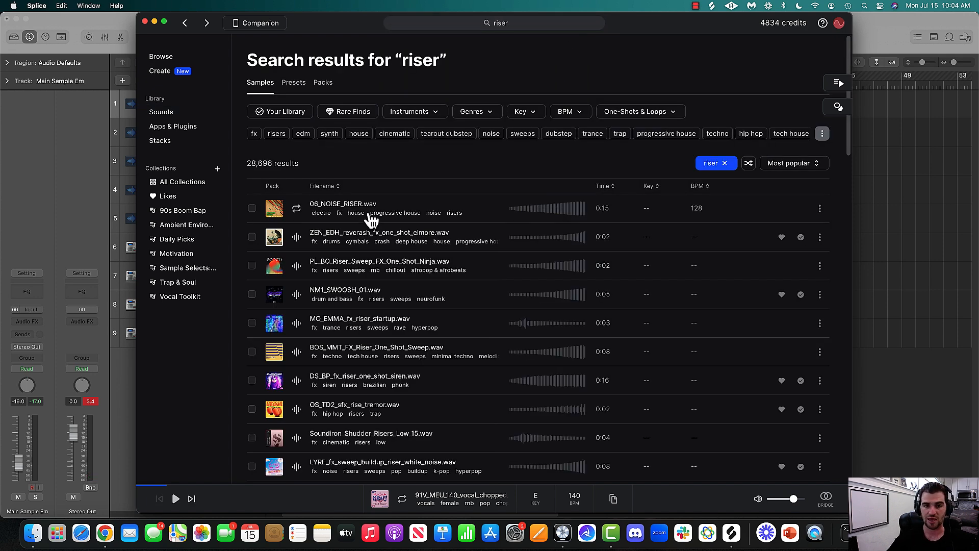
Audition 06_NOISE_RISER and PL_BO_Riser_Sweep_FX_One_Shot_Ninja, and like the Ninja sample to add it to the library
{"action": "left_click", "coordinate": [295, 215]}
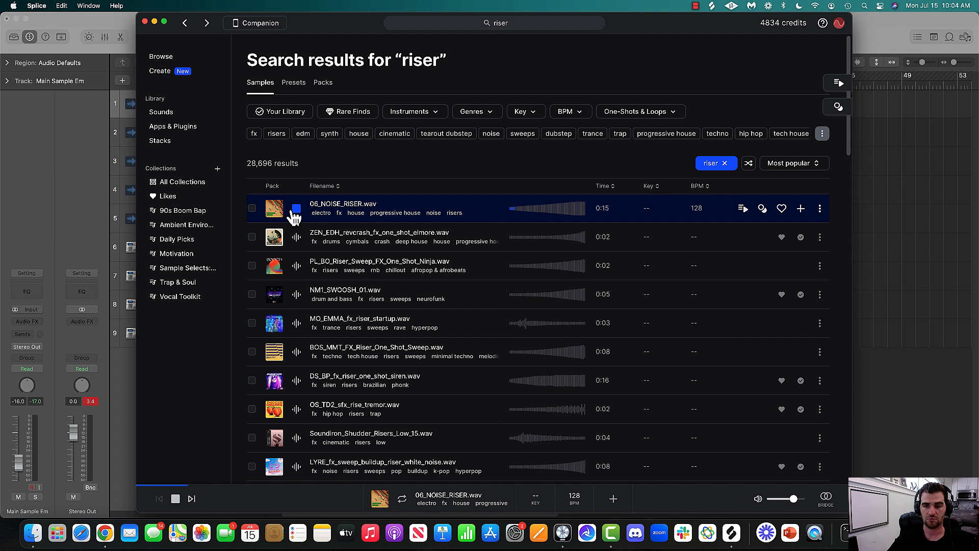
{"action": "left_click", "coordinate": [296, 266]}
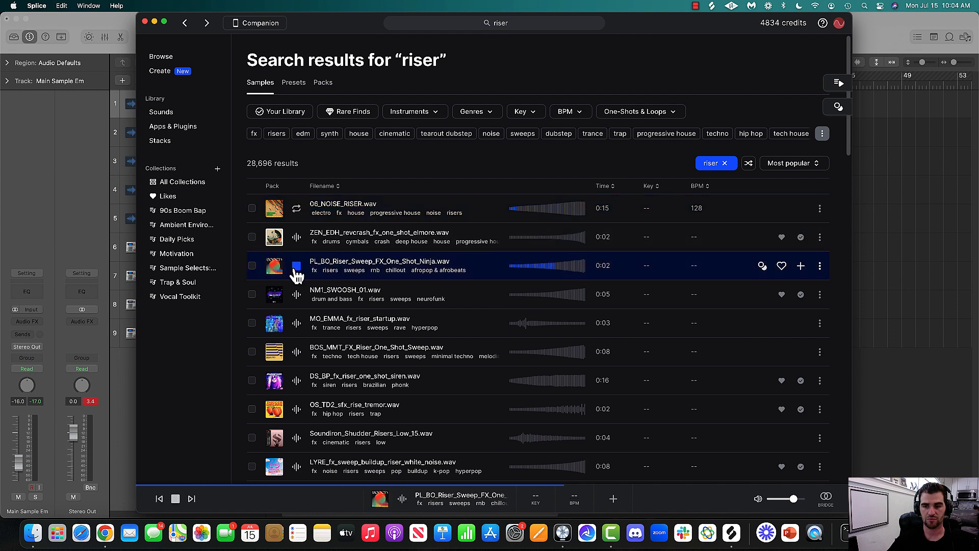
{"action": "left_click", "coordinate": [782, 266]}
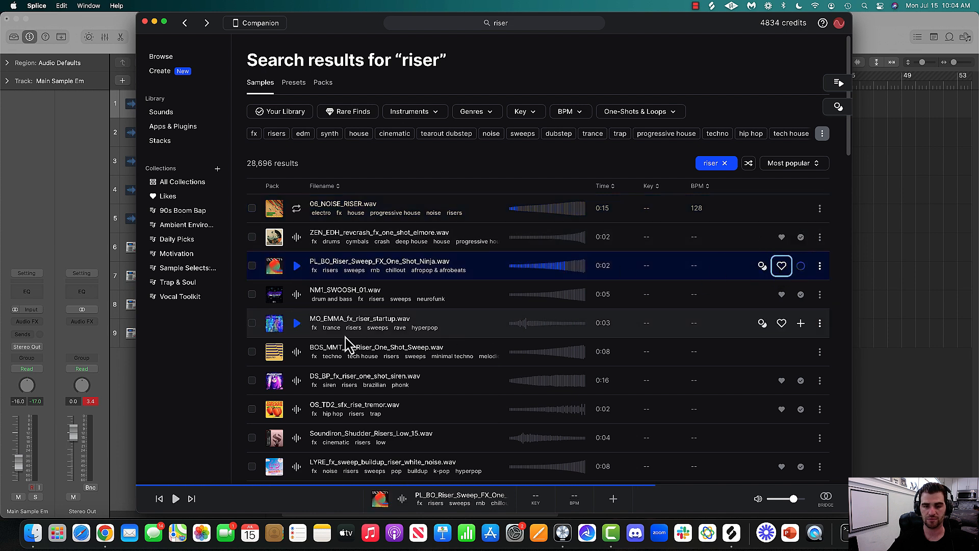
Audition the riser results from NM1_SWOOSH_01 and MO_EMMA_fx_riser_startup down to LYRE_fx_sweep_buildup_riser_white_noise
{"action": "left_click", "coordinate": [296, 323]}
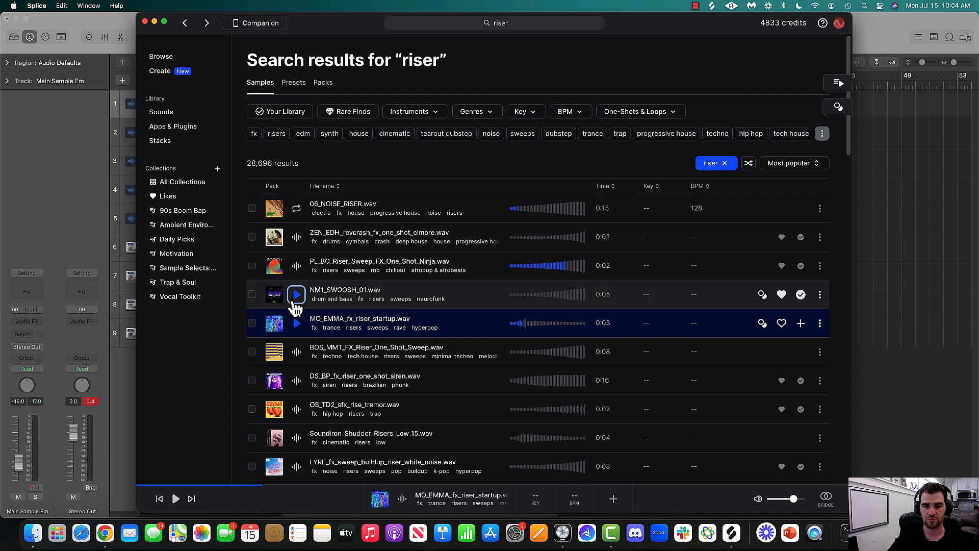
{"action": "left_click", "coordinate": [297, 294]}
{"action": "left_click", "coordinate": [296, 352]}
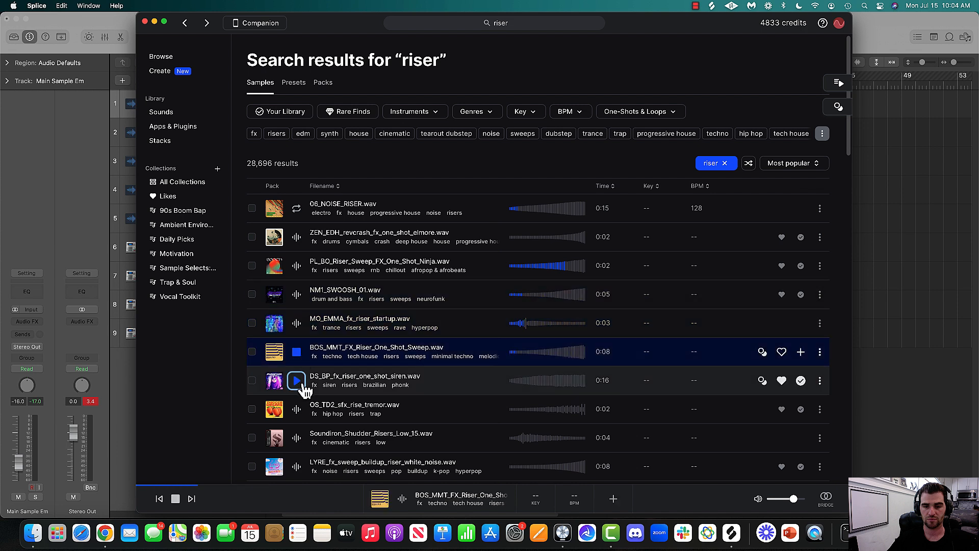
{"action": "left_click", "coordinate": [296, 380]}
{"action": "left_click", "coordinate": [297, 409]}
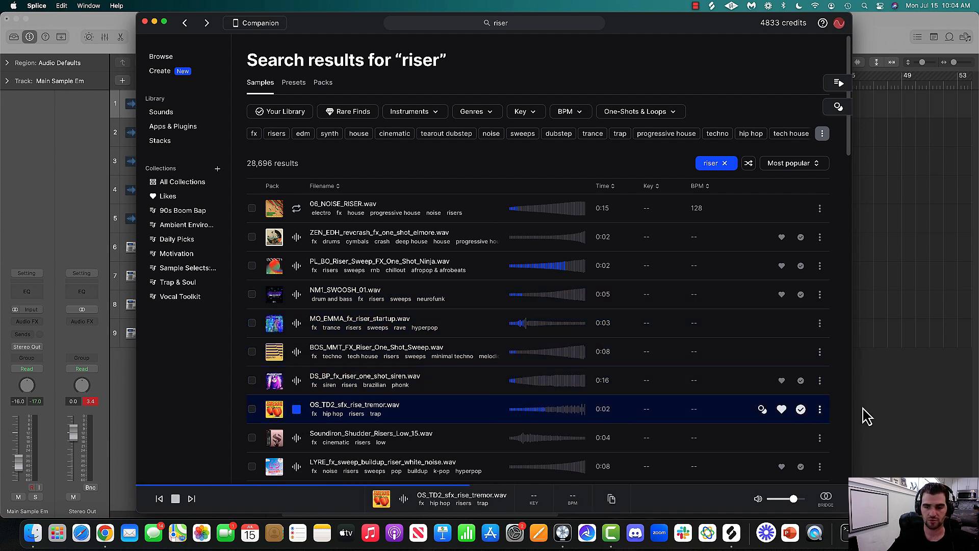
{"action": "left_click", "coordinate": [296, 438]}
{"action": "scroll", "coordinate": [304, 438], "scroll_direction": "down", "scroll_amount": 3}
{"action": "left_click", "coordinate": [296, 389]}
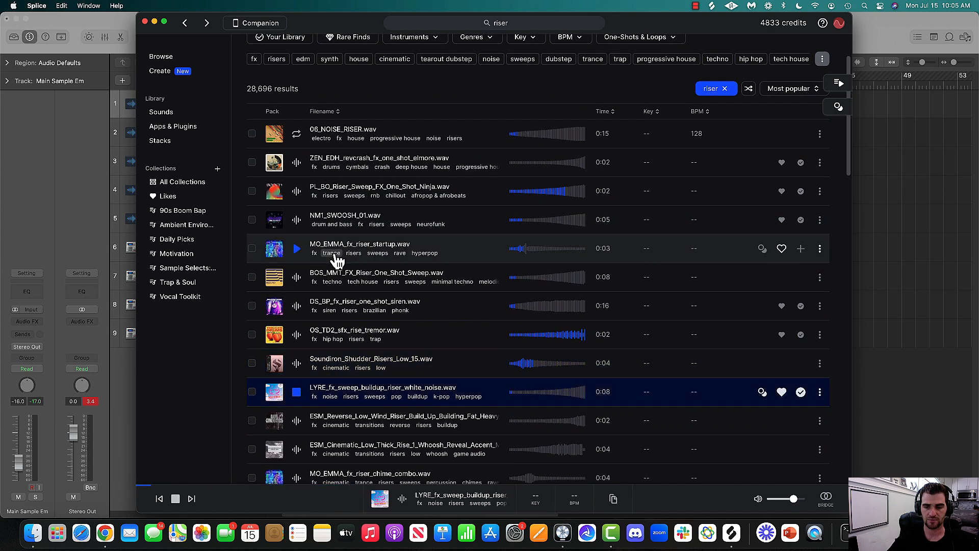
{"action": "scroll", "coordinate": [316, 377], "scroll_direction": "down", "scroll_amount": 3}
{"action": "left_click", "coordinate": [184, 24]}
{"action": "key", "text": "space"}
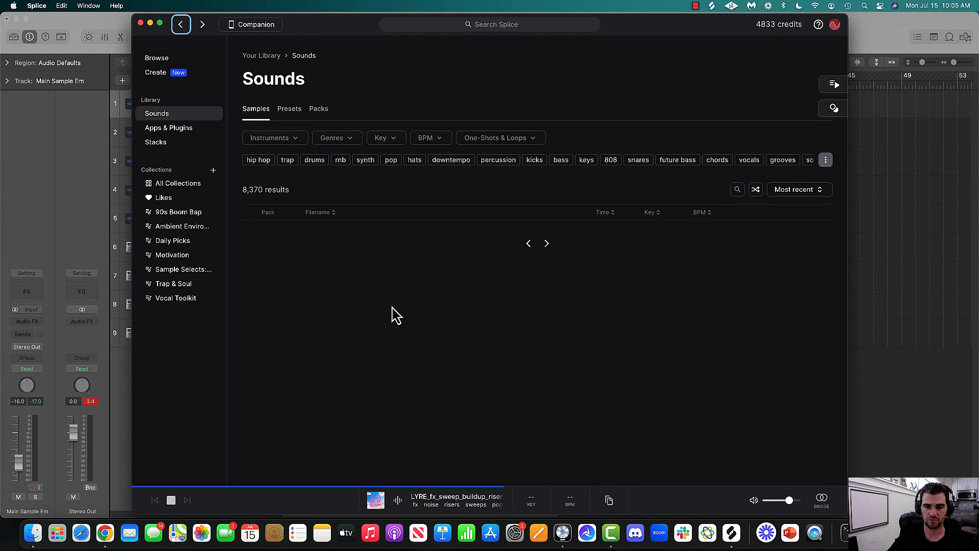
{"action": "scroll", "coordinate": [393, 270], "scroll_direction": "down", "scroll_amount": 5}
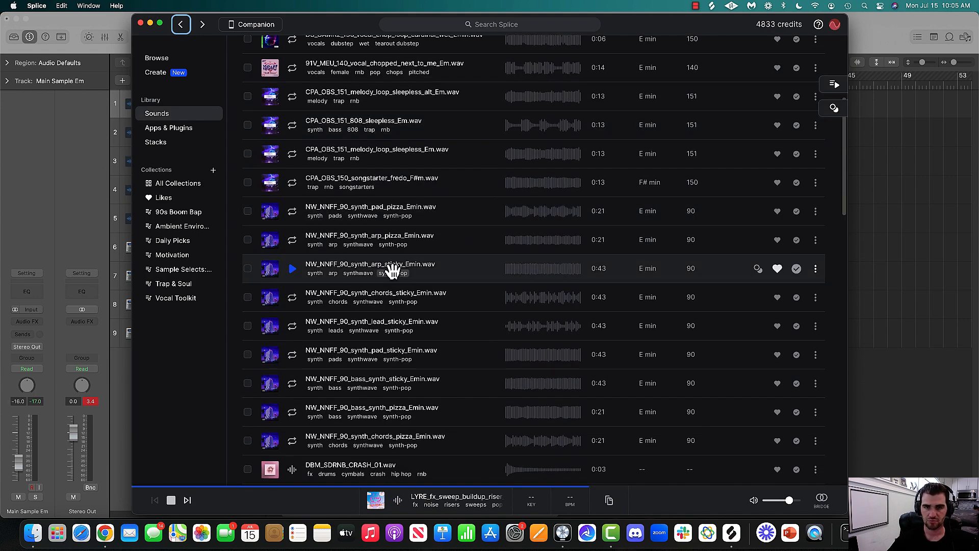
{"action": "scroll", "coordinate": [393, 269], "scroll_direction": "up", "scroll_amount": 5}
Return to the Browse page and search the samples for "riser"
{"action": "left_click", "coordinate": [156, 59]}
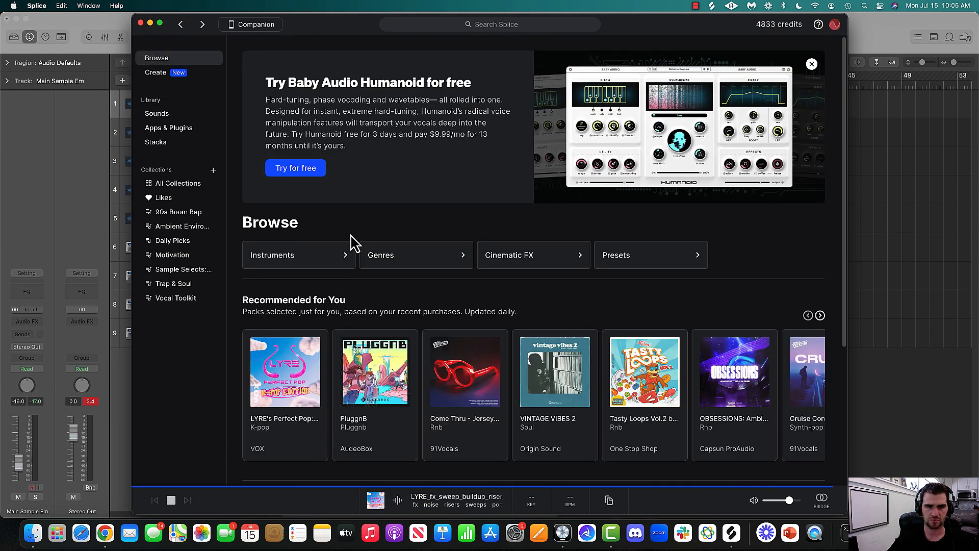
{"action": "left_click", "coordinate": [525, 28]}
{"action": "type", "text": "riser"}
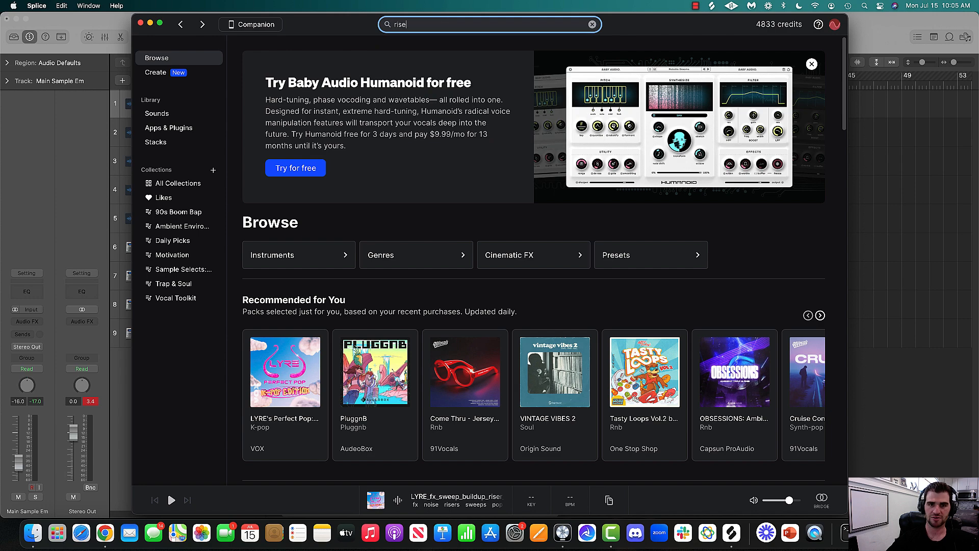
{"action": "key", "text": "Return"}
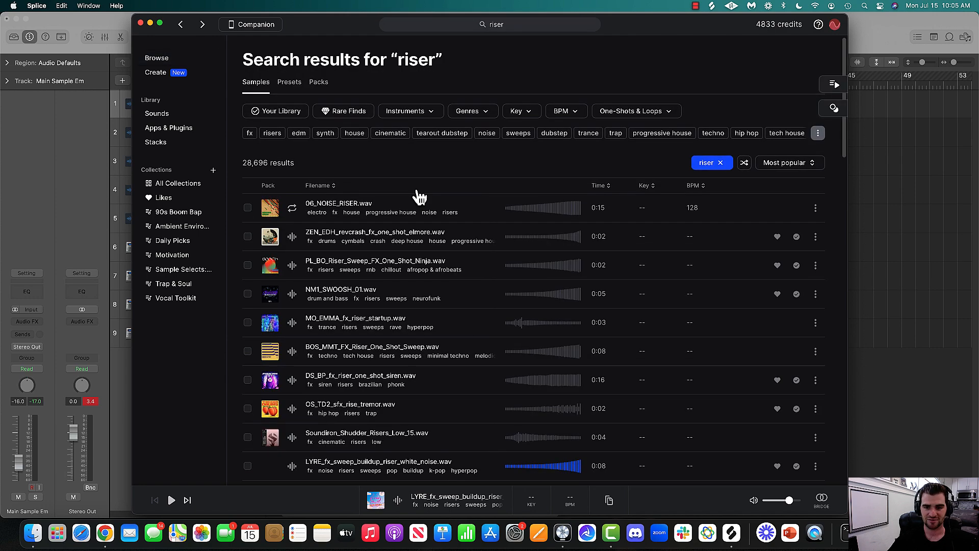
Audition OS_TD2_sfx_rise_tremor, the two ESM risers (Reverse Low Wind and Cinematic Low Thick Rise) and MO_EMMA_fx_riser_chime_combo
{"action": "left_click", "coordinate": [295, 406]}
{"action": "scroll", "coordinate": [317, 287], "scroll_direction": "down", "scroll_amount": 5}
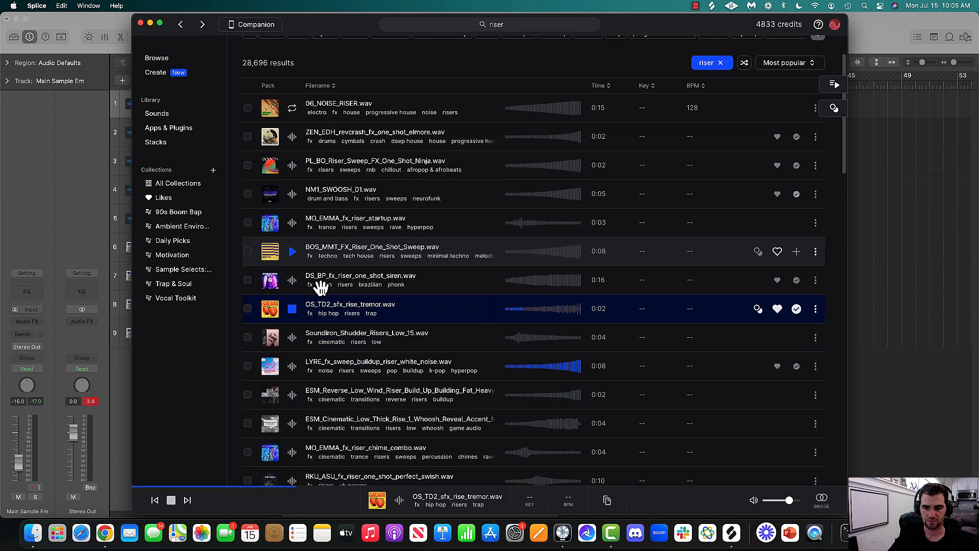
{"action": "left_click", "coordinate": [292, 365]}
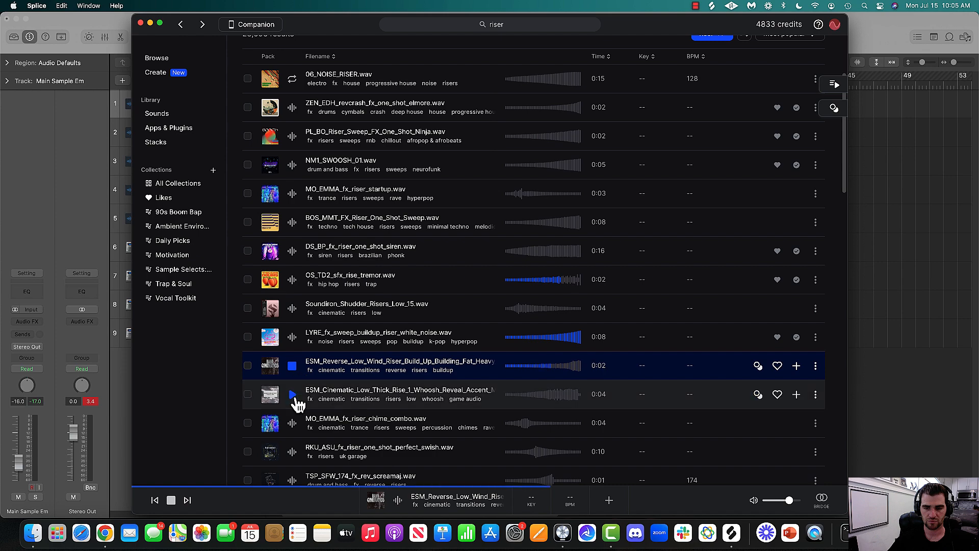
{"action": "left_click", "coordinate": [292, 394]}
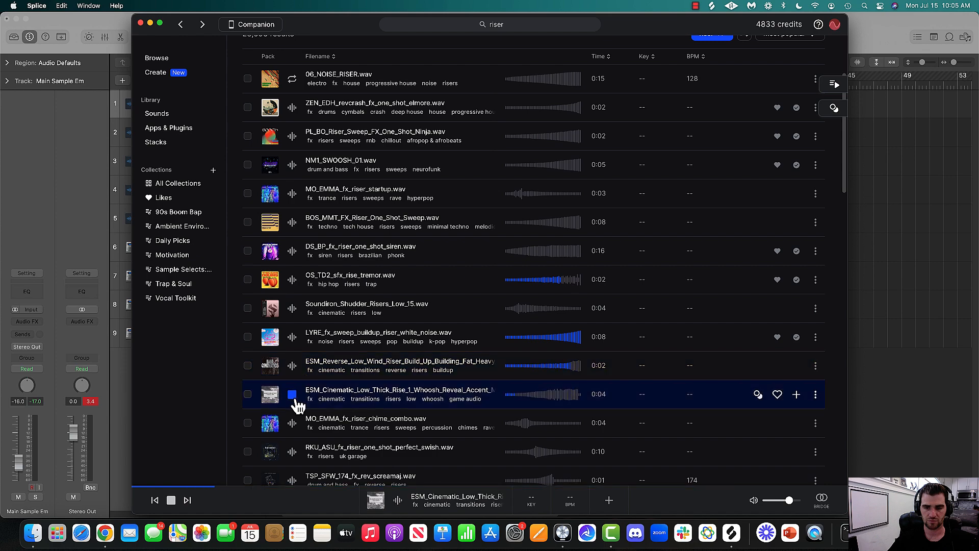
{"action": "left_click", "coordinate": [292, 430]}
{"action": "scroll", "coordinate": [313, 322], "scroll_direction": "down", "scroll_amount": 5}
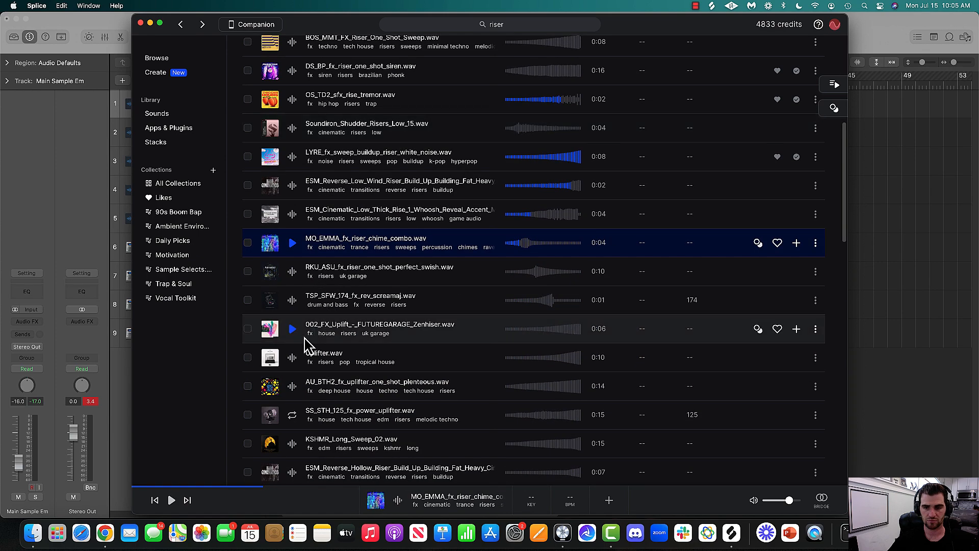
{"action": "scroll", "coordinate": [320, 357], "scroll_direction": "down", "scroll_amount": 4}
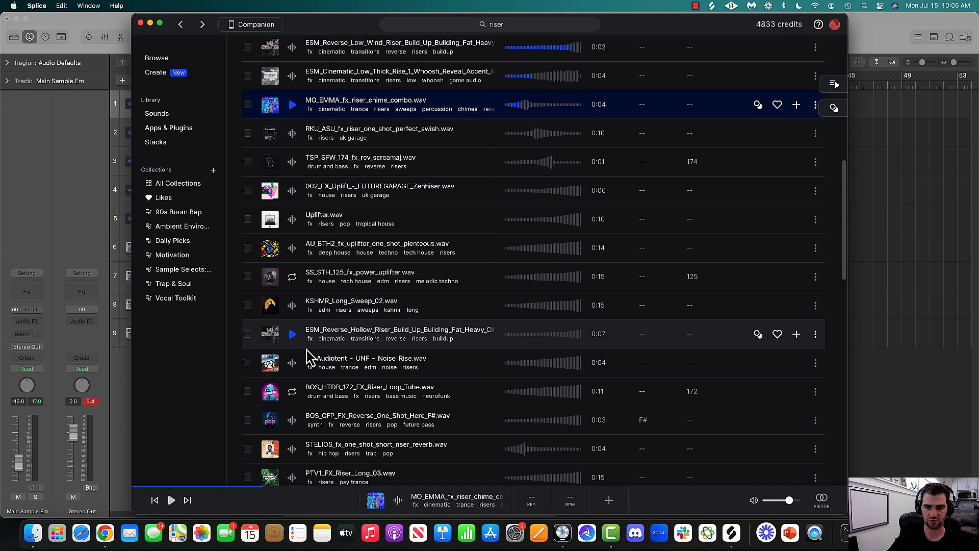
Audition the Audiotent Noise_Rise, BOS_CFP reverse, BOS_HTDB_172 riser loop, ESM Reverse Hollow Riser and OS_FLX_sfx_tense_riser samples
{"action": "left_click", "coordinate": [292, 362]}
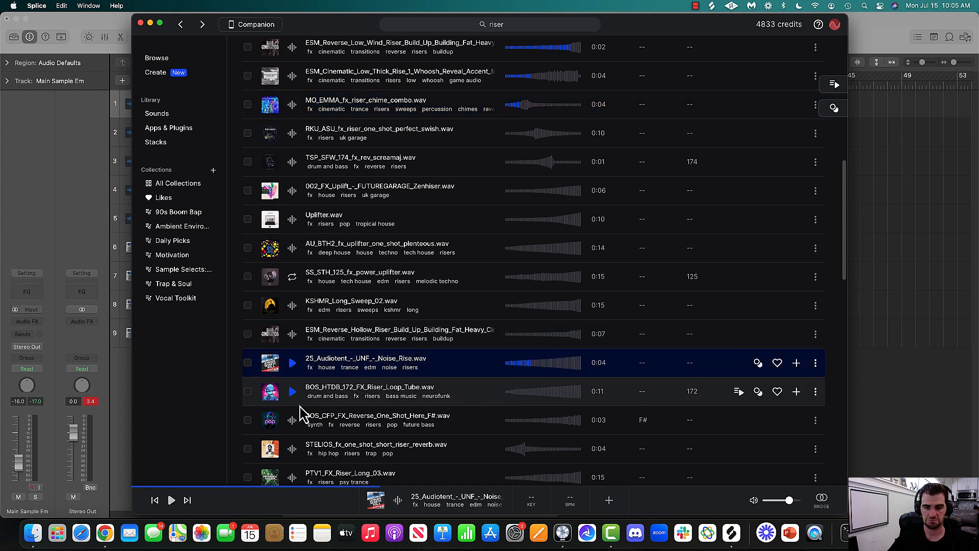
{"action": "left_click", "coordinate": [299, 422]}
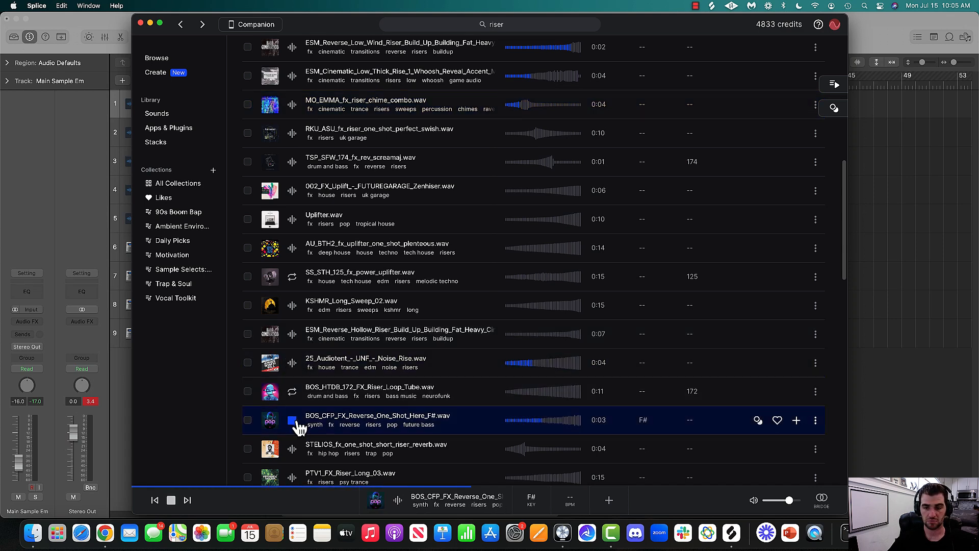
{"action": "left_click", "coordinate": [293, 391]}
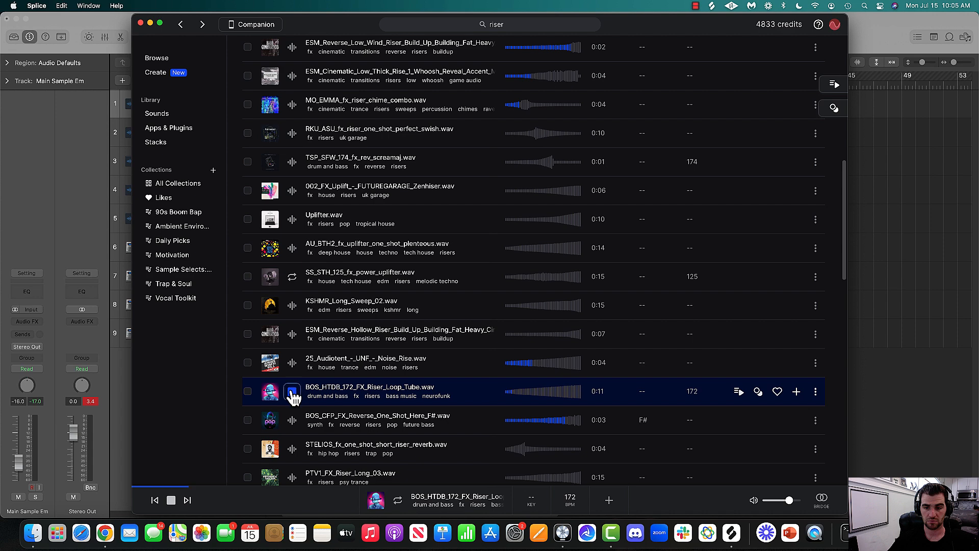
{"action": "left_click", "coordinate": [291, 335]}
{"action": "scroll", "coordinate": [288, 336], "scroll_direction": "down", "scroll_amount": 3}
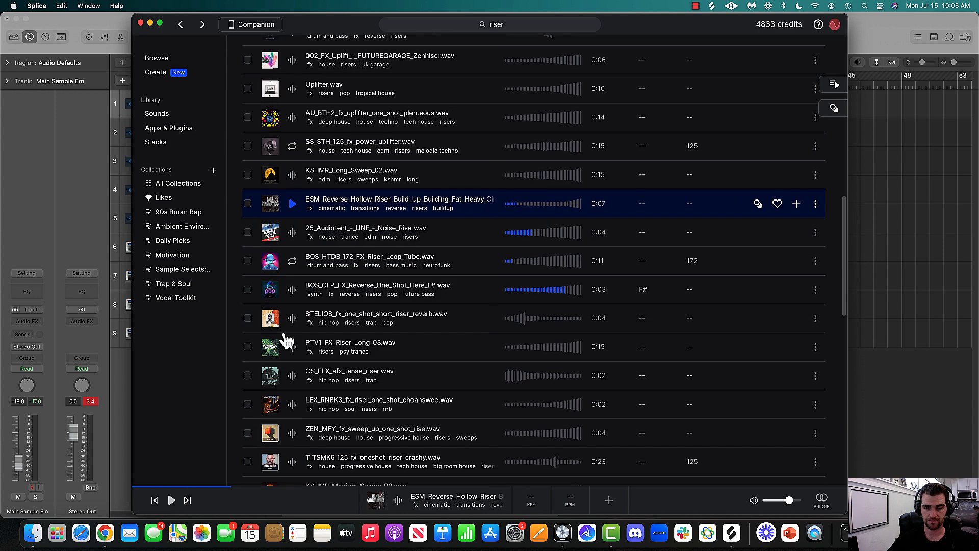
{"action": "left_click", "coordinate": [292, 378]}
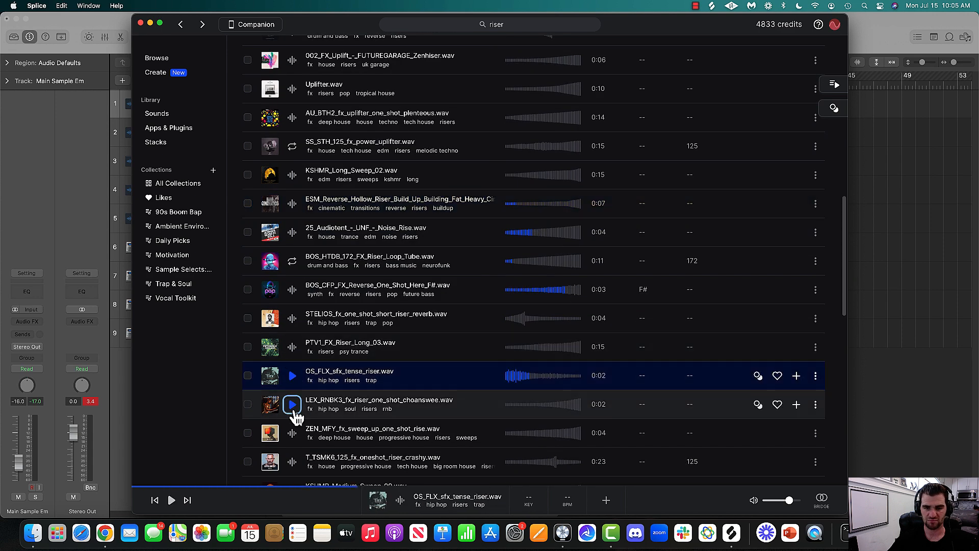
Audition and like LEX_RNBK3_fx_riser_one_shot_choanswee, and place it in the Logic Pro arrangement at bar 16 on a new track below OP HH
{"action": "left_click", "coordinate": [292, 404]}
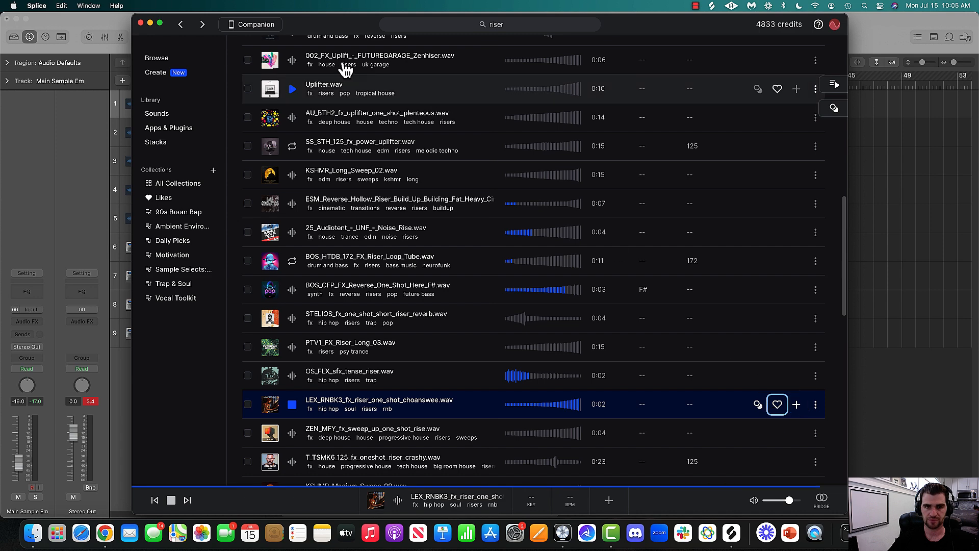
{"action": "left_click_drag", "start_coordinate": [333, 28], "coordinate": [763, 26]}
{"action": "left_click_drag", "start_coordinate": [778, 397], "coordinate": [438, 383]}
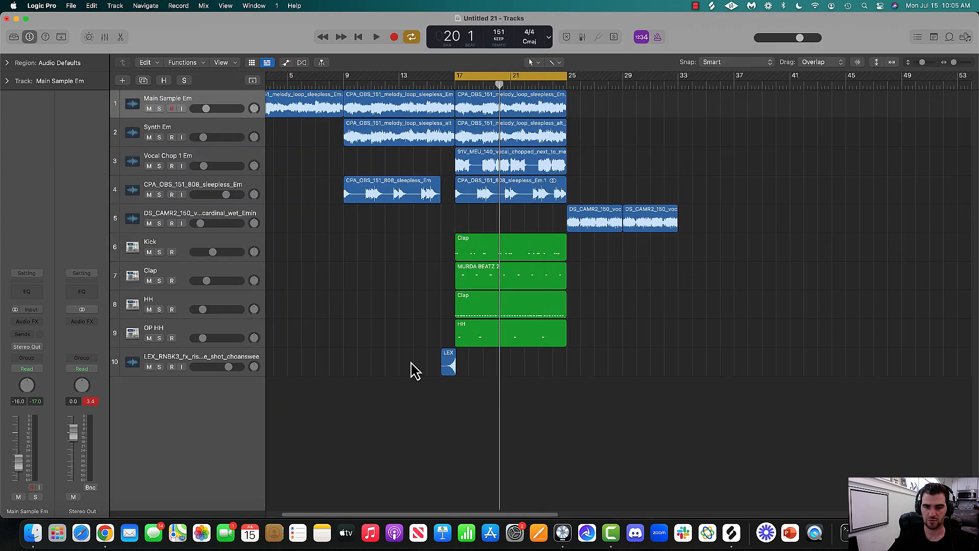
Set the playhead to bar 15 and trim the end of the LEX_RNBK3 riser region to bar 17
{"action": "left_click", "coordinate": [427, 82]}
{"action": "left_click_drag", "start_coordinate": [954, 62], "coordinate": [959, 62]}
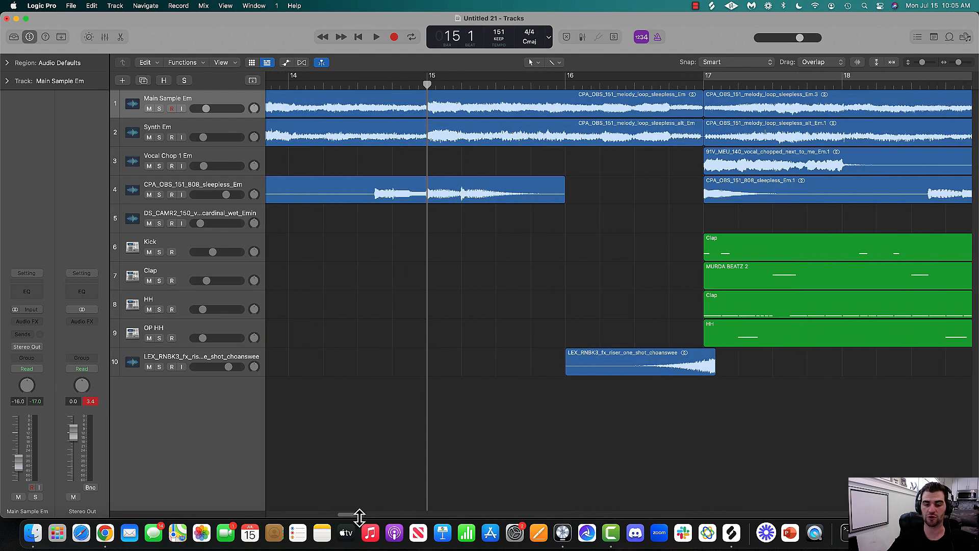
{"action": "scroll", "coordinate": [360, 516], "scroll_direction": "right", "scroll_amount": 10}
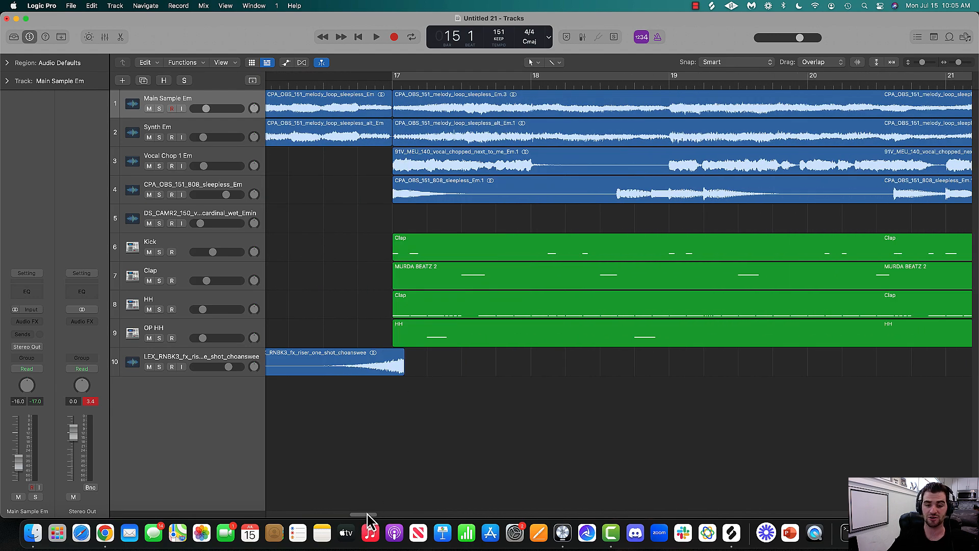
{"action": "scroll", "coordinate": [369, 516], "scroll_direction": "left", "scroll_amount": 5}
{"action": "left_click", "coordinate": [504, 365]}
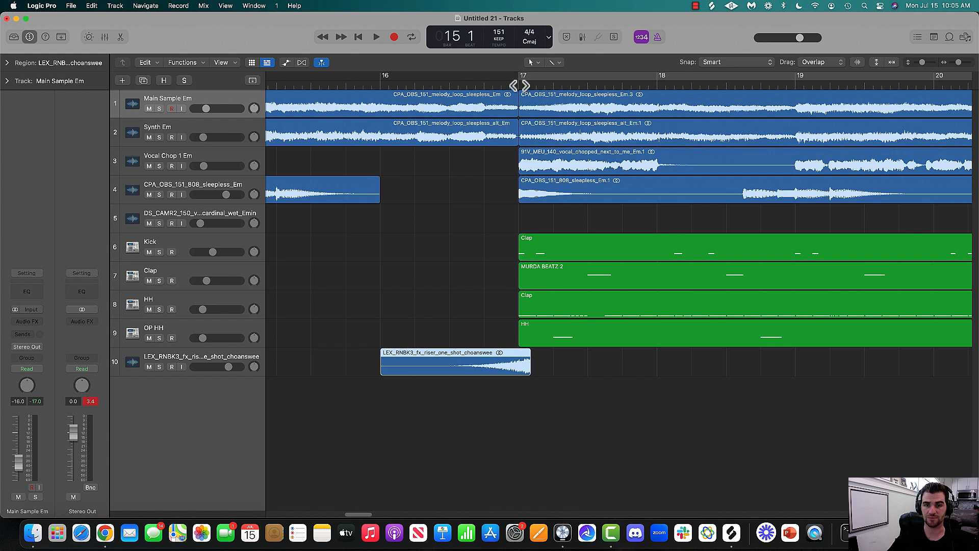
{"action": "left_click_drag", "start_coordinate": [528, 373], "coordinate": [518, 375]}
Play the transition into the drop from bar 15 beat 3 and lower the riser track's volume
{"action": "left_click", "coordinate": [320, 84]}
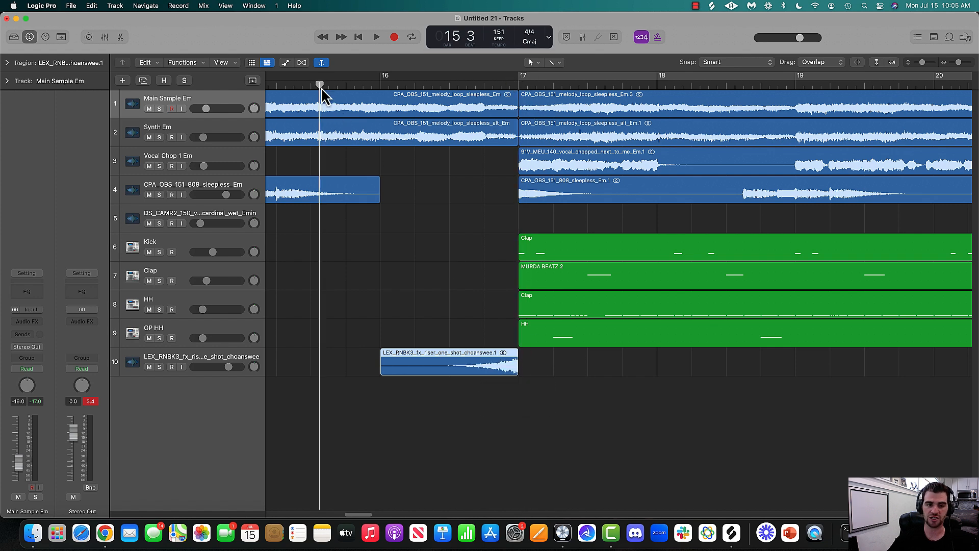
{"action": "key", "text": "space"}
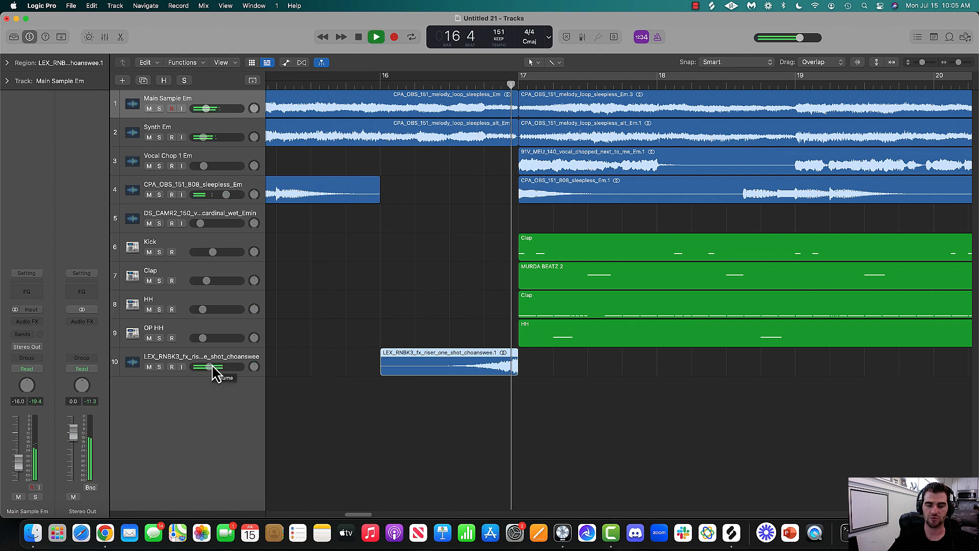
{"action": "key", "text": "space"}
{"action": "scroll", "coordinate": [963, 74], "scroll_direction": "down", "scroll_amount": 5}
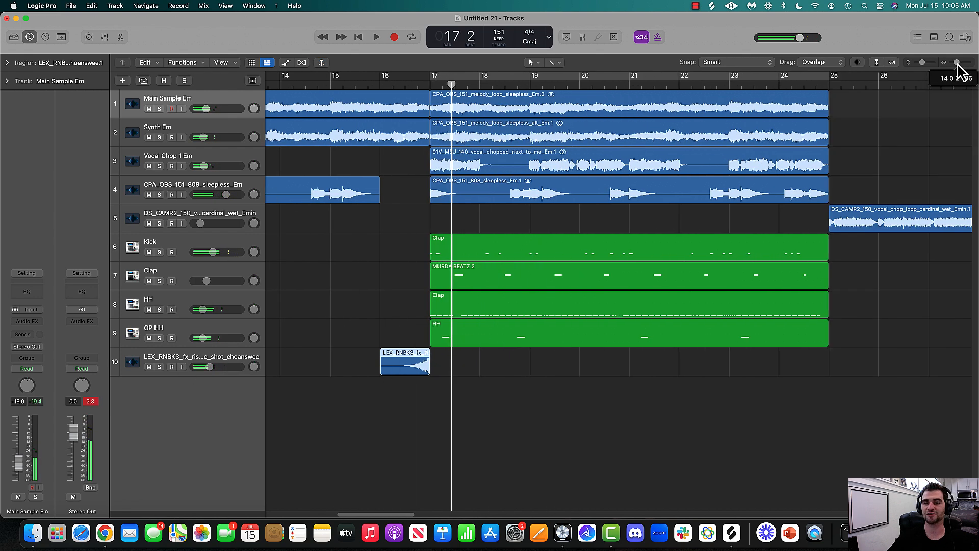
Switch to Splice and search its samples for "crash"
{"action": "left_click", "coordinate": [731, 533]}
{"action": "double_click", "coordinate": [801, 26]}
{"action": "left_click", "coordinate": [584, 26]}
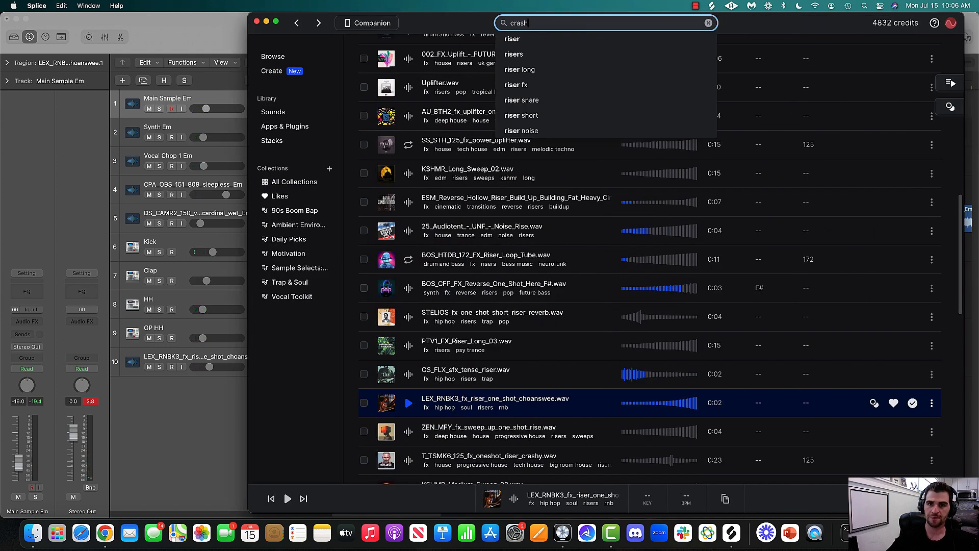
{"action": "key", "text": "Return"}
{"action": "left_click_drag", "start_coordinate": [728, 33], "coordinate": [642, 13]}
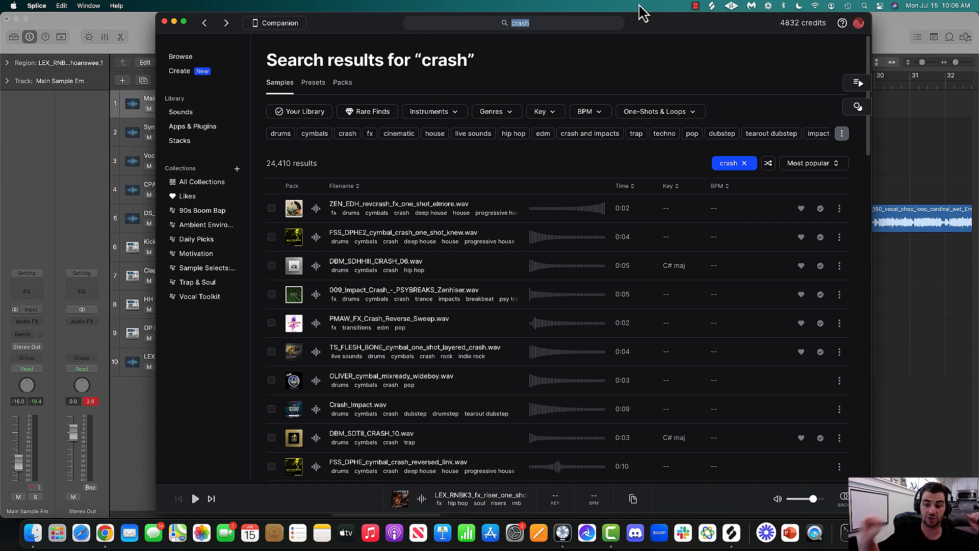
Audition OLIVER_cymbal_mixready_wideboy and Crash_Impact, and like the OLIVER cymbal to add it to the library
{"action": "left_click", "coordinate": [312, 382]}
{"action": "left_click", "coordinate": [314, 410]}
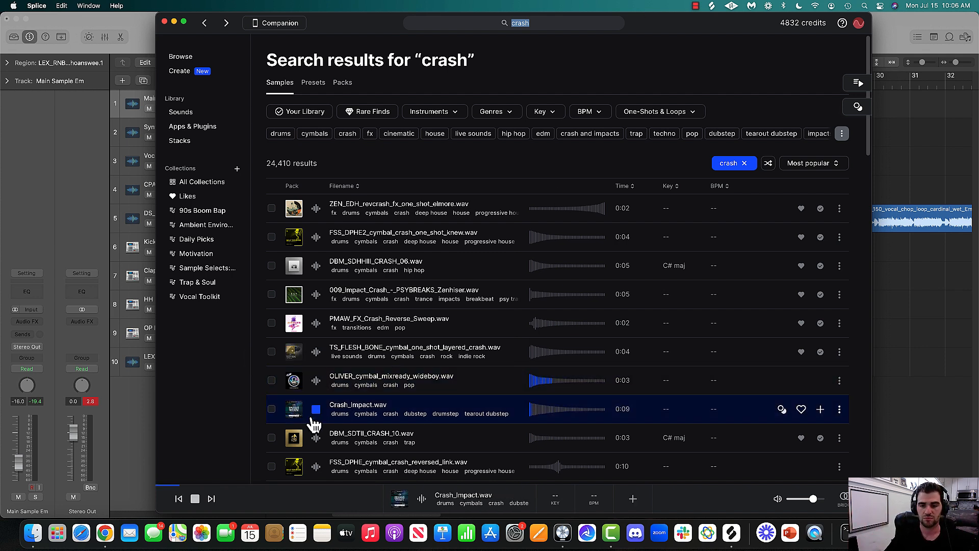
{"action": "left_click", "coordinate": [314, 411]}
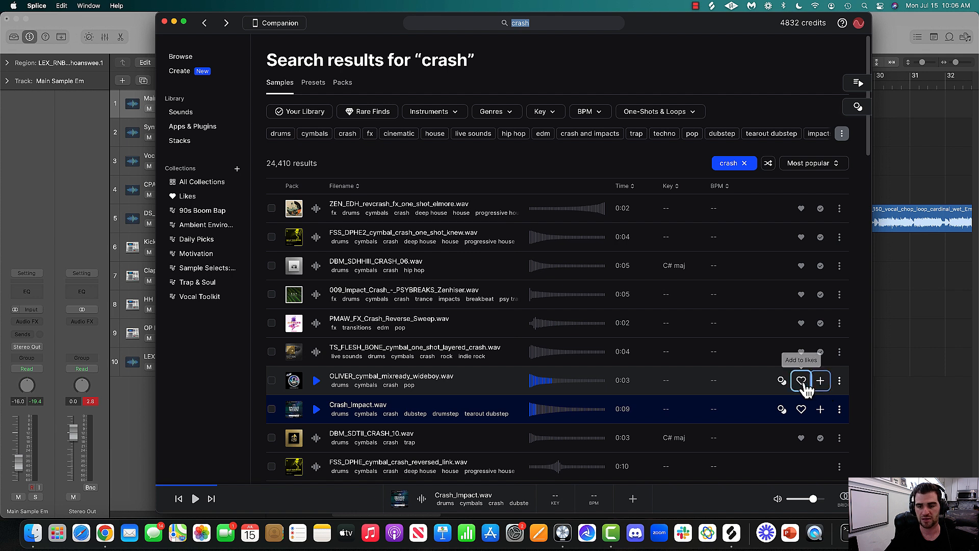
{"action": "left_click", "coordinate": [801, 381]}
Audition the crash samples TS_FLESH_BONE layered crash, PMAW_FX_Crash_Reverse_Sweep, 009_Impact_Crash, FSS_DPHE_cymbal_crash_reversed_link and FX_0020_Crash
{"action": "left_click", "coordinate": [314, 353]}
{"action": "left_click", "coordinate": [317, 324]}
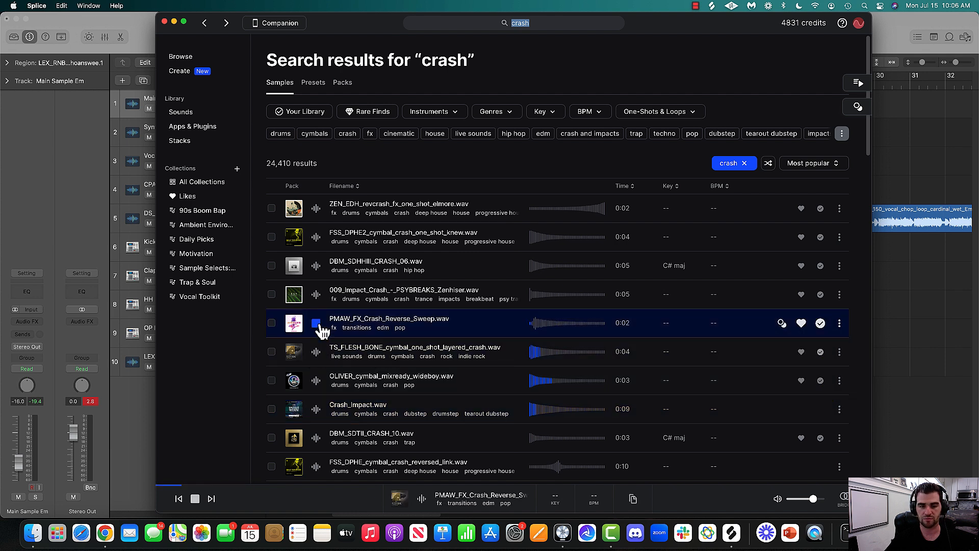
{"action": "left_click", "coordinate": [315, 295]}
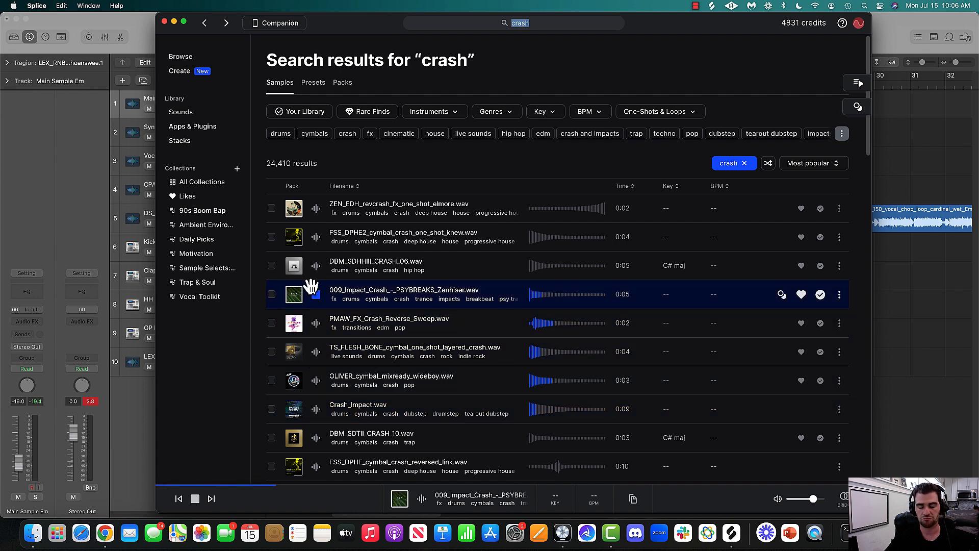
{"action": "left_click", "coordinate": [316, 466]}
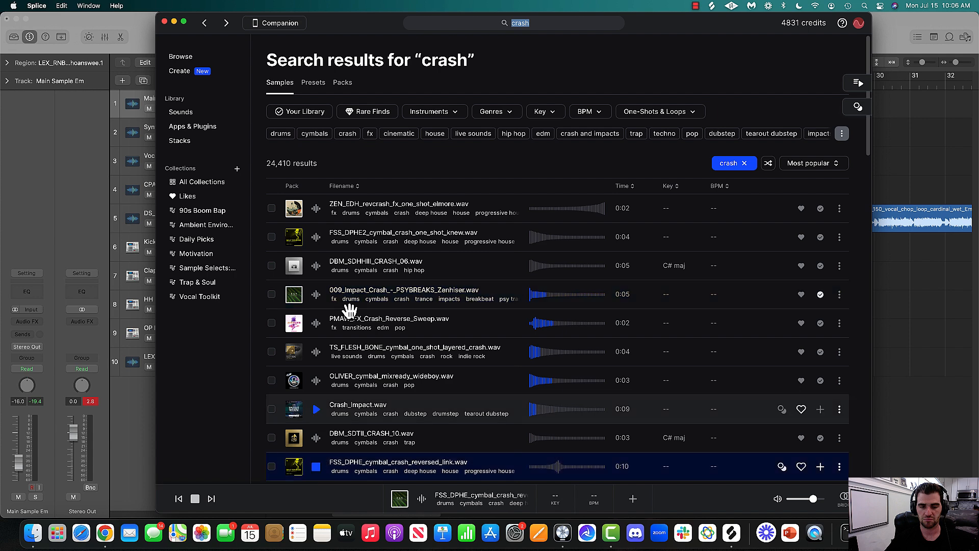
{"action": "scroll", "coordinate": [352, 306], "scroll_direction": "down", "scroll_amount": 6}
{"action": "left_click", "coordinate": [316, 162]}
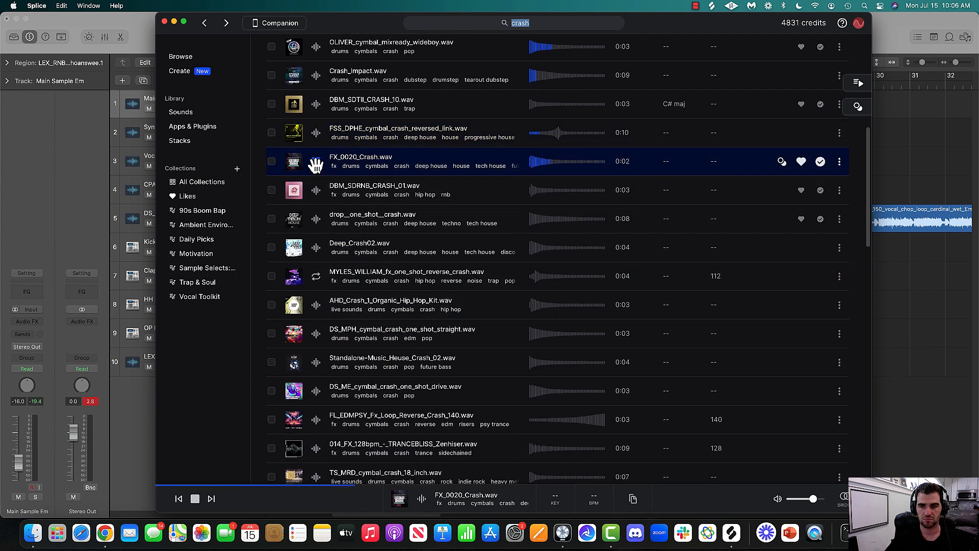
Audition Deep_Crash02, AHD_Crash_1_Organic_Hip_Hop_Kit, DS_MPH_cymbal_crash_one_shot_straight and Standalone-Music_Heuse_Crash_02, adding Deep_Crash02 and the DS_MPH crash to the library
{"action": "left_click", "coordinate": [316, 236]}
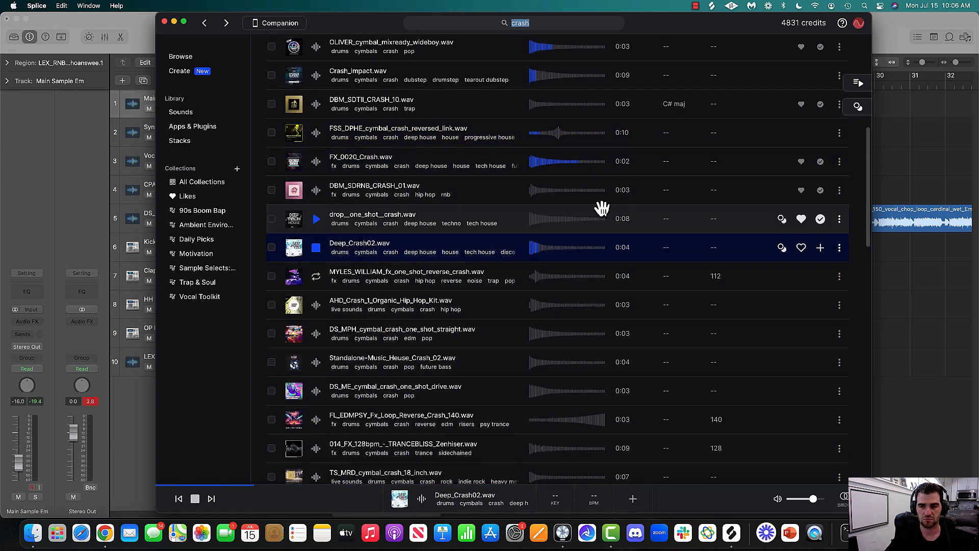
{"action": "left_click", "coordinate": [809, 251]}
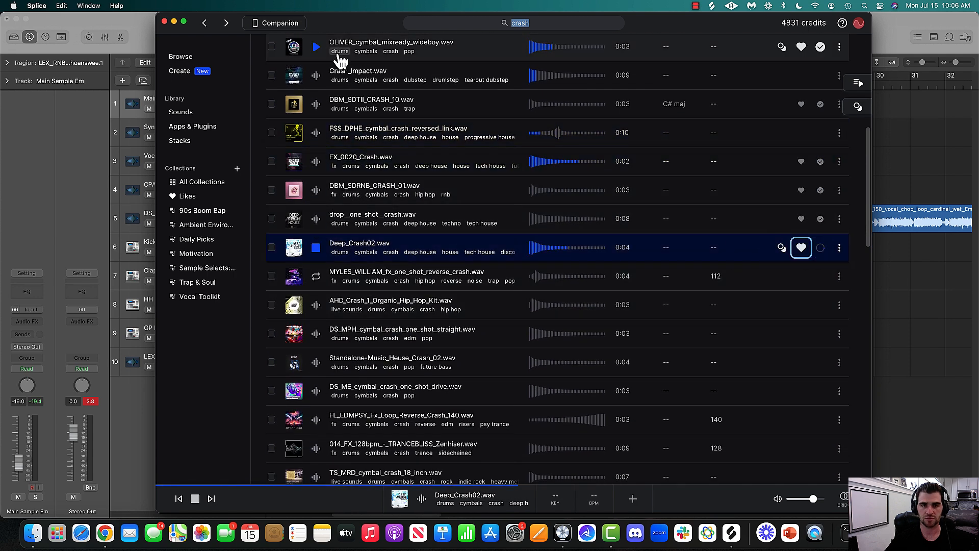
{"action": "left_click", "coordinate": [316, 305]}
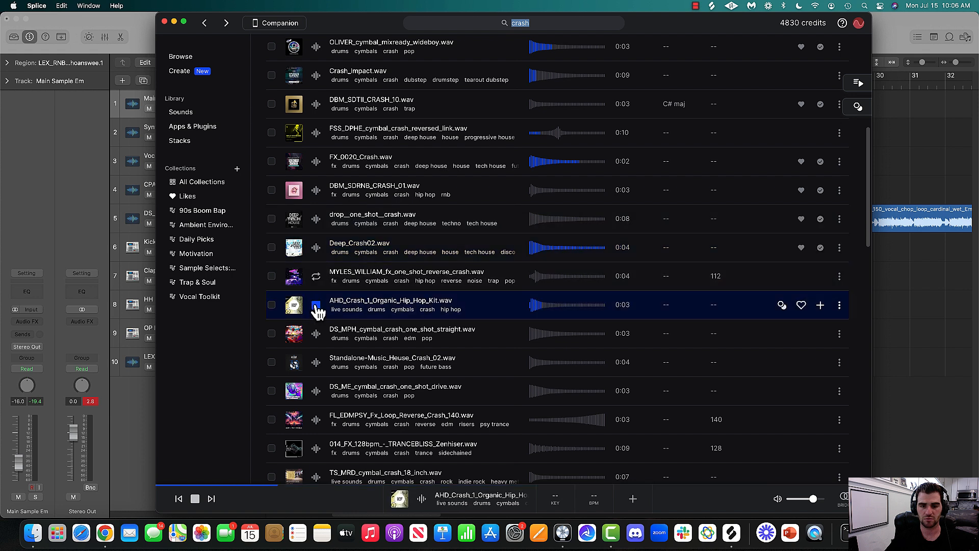
{"action": "left_click", "coordinate": [317, 337]}
{"action": "left_click", "coordinate": [824, 335]}
{"action": "left_click", "coordinate": [316, 364]}
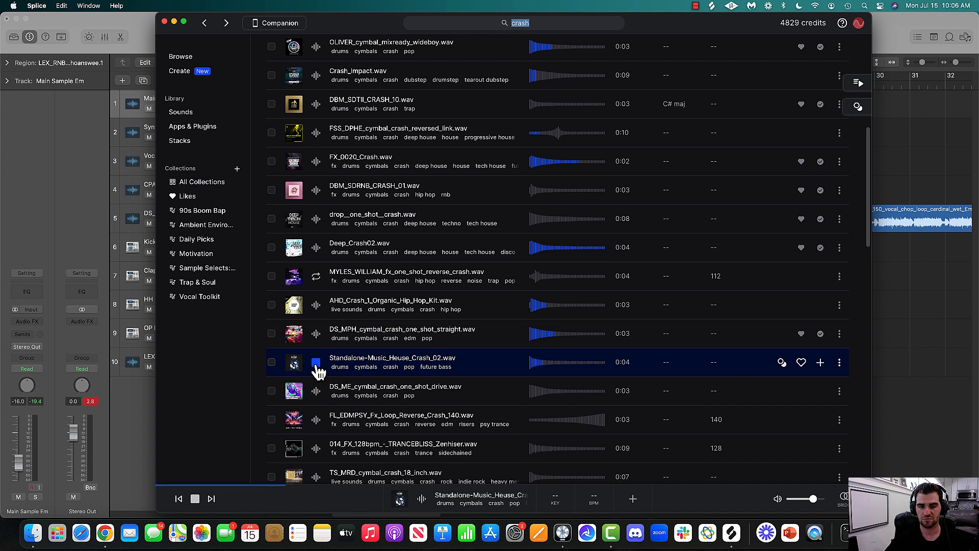
Try Standalone-Music_Heuse_Crash_02 in Logic Pro on a new track at bar 17, trimmed to end at bar 19
{"action": "left_click_drag", "start_coordinate": [395, 24], "coordinate": [768, 23]}
{"action": "left_click_drag", "start_coordinate": [694, 366], "coordinate": [400, 411]}
{"action": "left_click", "coordinate": [400, 411]}
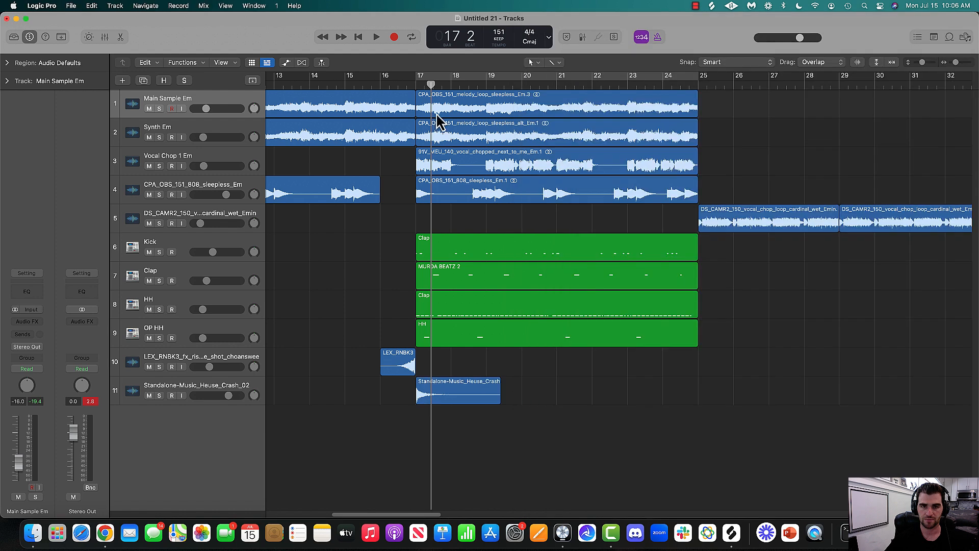
{"action": "left_click", "coordinate": [414, 84]}
{"action": "left_click_drag", "start_coordinate": [498, 394], "coordinate": [486, 400]}
Play the transition from bar 15 beat 4 with the Standalone crash track at -13.4 dB, and delete the crash region
{"action": "left_click", "coordinate": [428, 230]}
{"action": "left_click", "coordinate": [372, 85]}
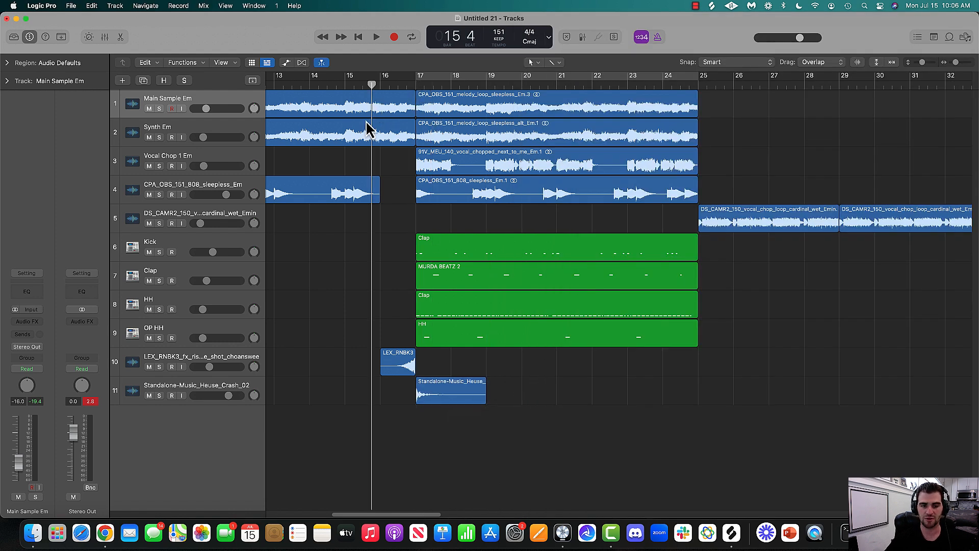
{"action": "key", "text": "space"}
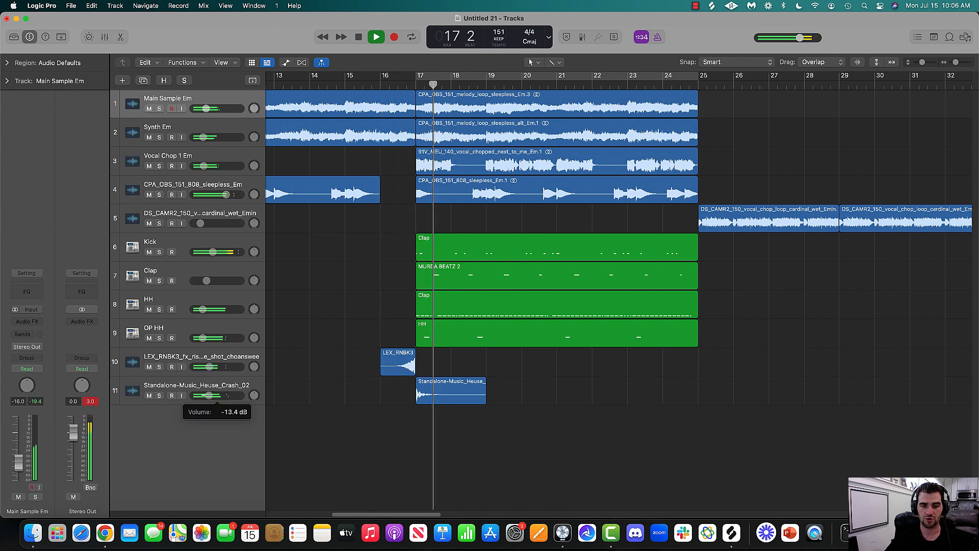
{"action": "key", "text": "space"}
{"action": "left_click", "coordinate": [479, 394]}
{"action": "key", "text": "Delete"}
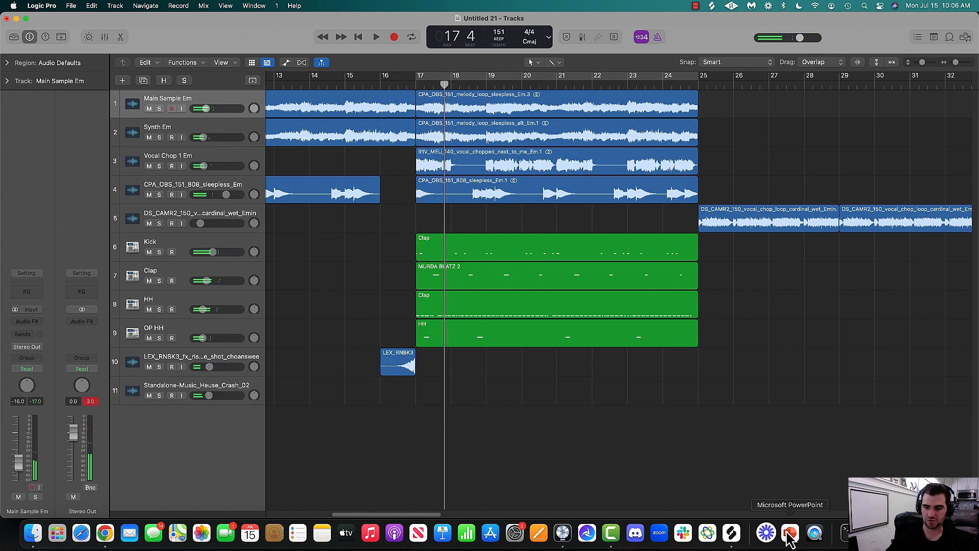
Bring DS_MPH_cymbal_crash_one_shot_straight from Splice into Logic Pro on a new track at bar 17, and delete the empty Standalone crash track
{"action": "left_click", "coordinate": [731, 540]}
{"action": "left_click", "coordinate": [690, 335]}
{"action": "left_click", "coordinate": [689, 335]}
{"action": "left_click_drag", "start_coordinate": [714, 331], "coordinate": [451, 426]}
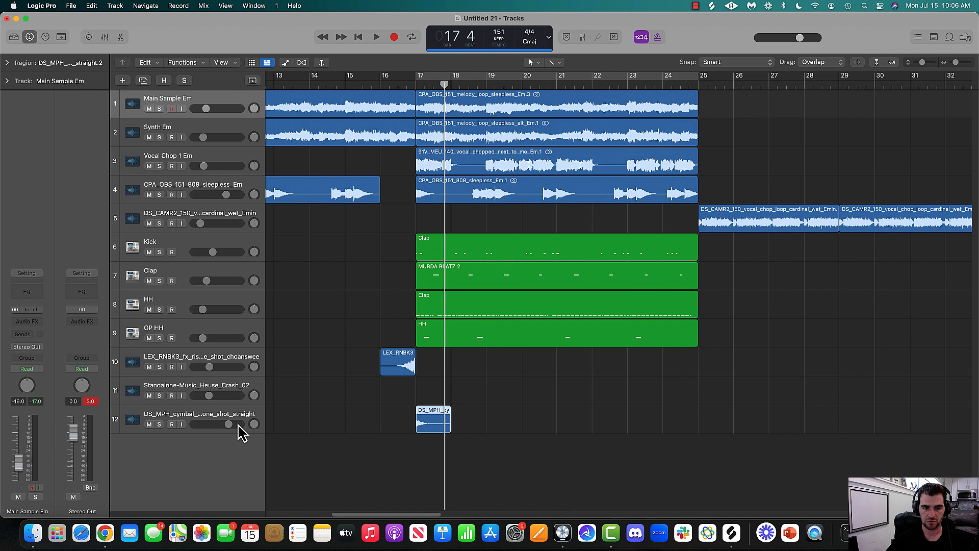
{"action": "left_click", "coordinate": [199, 387]}
{"action": "key", "text": "super+BackSpace"}
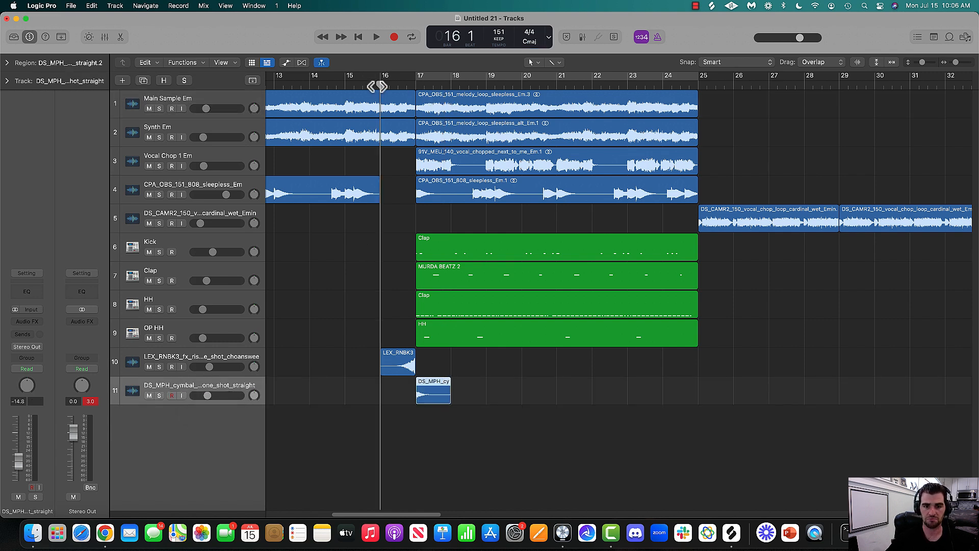
Play from bar 16 while setting the crash track's volume to -12.0 dB, and copy the crash region to bar 21
{"action": "key", "text": "space"}
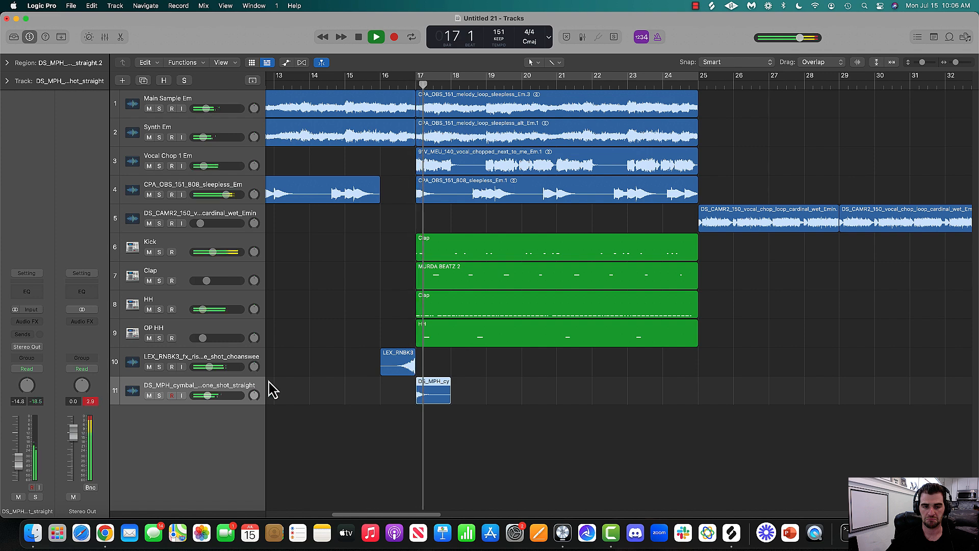
{"action": "left_click_drag", "start_coordinate": [207, 396], "coordinate": [210, 396]}
{"action": "left_click", "coordinate": [505, 447]}
{"action": "left_click_drag", "start_coordinate": [433, 395], "coordinate": [574, 396]}
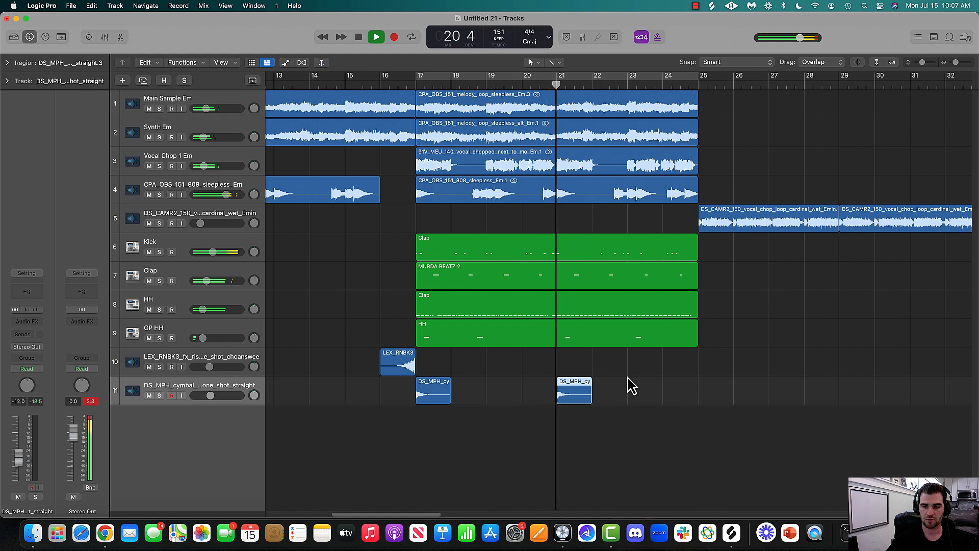
Play the beat from the start while copying the Clap region to bars 25 and 33, and the HH and Kick regions to bar 33
{"action": "left_click_drag", "start_coordinate": [955, 61], "coordinate": [953, 62]}
{"action": "key", "text": "Return"}
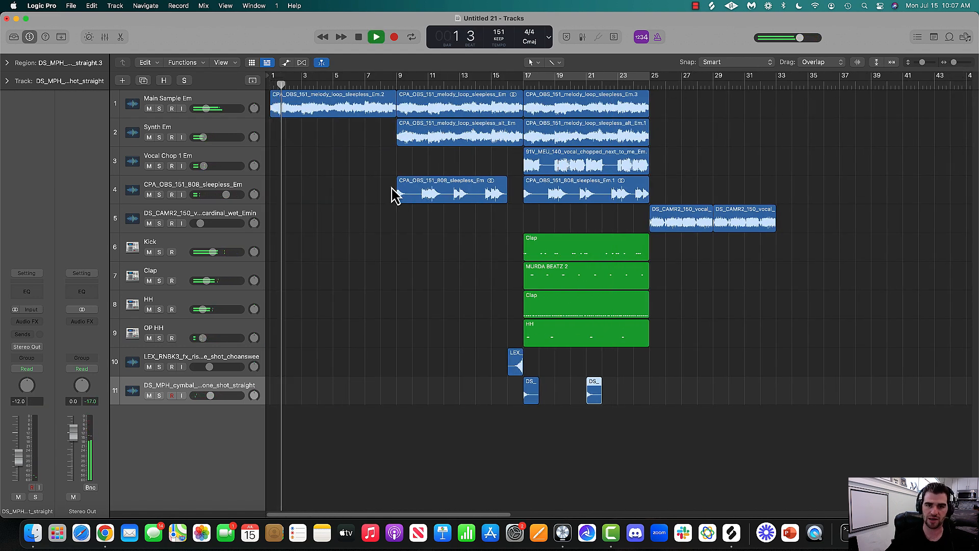
{"action": "left_click_drag", "start_coordinate": [954, 63], "coordinate": [953, 63]}
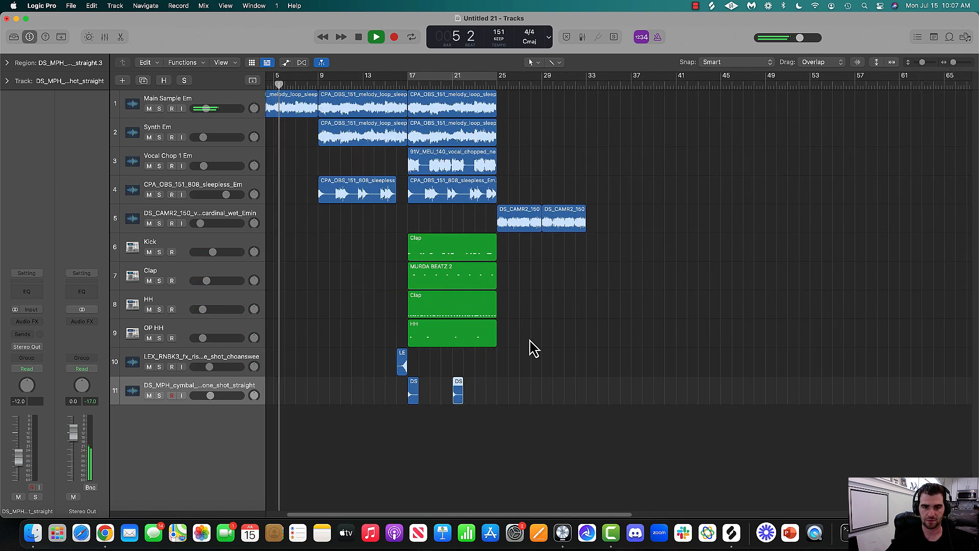
{"action": "left_click_drag", "start_coordinate": [433, 277], "coordinate": [521, 280]}
{"action": "left_click_drag", "start_coordinate": [427, 303], "coordinate": [604, 306]}
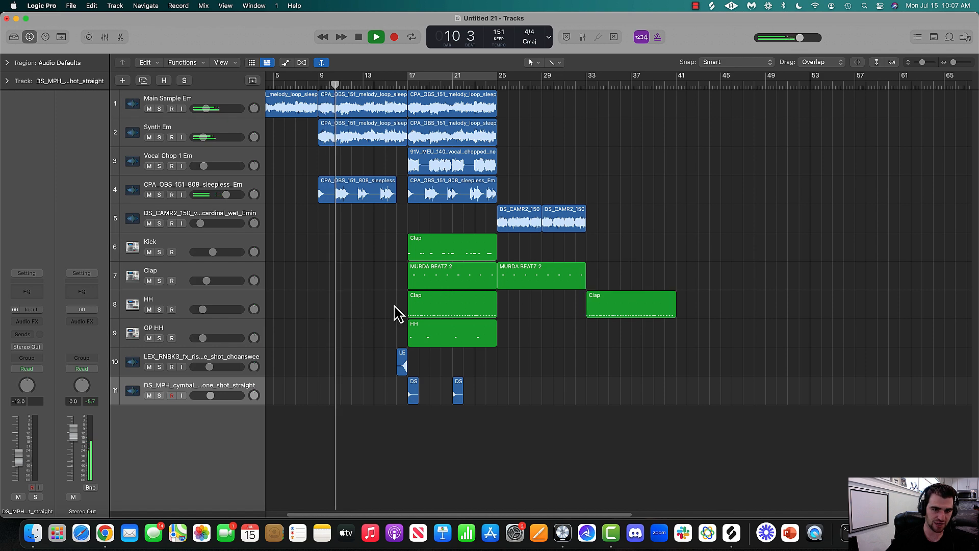
{"action": "left_click", "coordinate": [168, 308]}
{"action": "left_click_drag", "start_coordinate": [535, 280], "coordinate": [595, 274]}
{"action": "left_click_drag", "start_coordinate": [442, 257], "coordinate": [618, 250]}
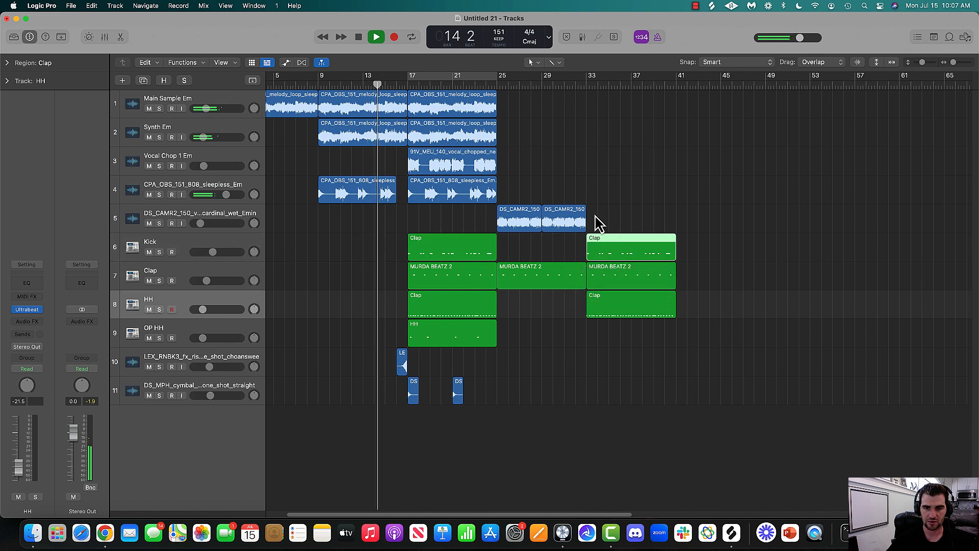
Copy the Main Sample region to bars 25 and 33 and the Synth region to bar 33, and move both DS_CAMR2 vocal chop regions to bar 33
{"action": "left_click_drag", "start_coordinate": [449, 105], "coordinate": [534, 112]}
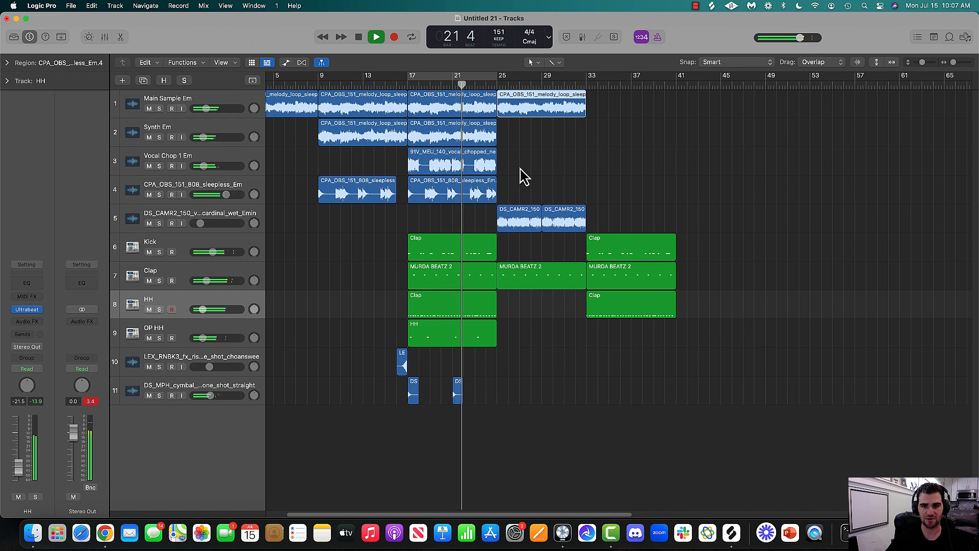
{"action": "left_click", "coordinate": [558, 160]}
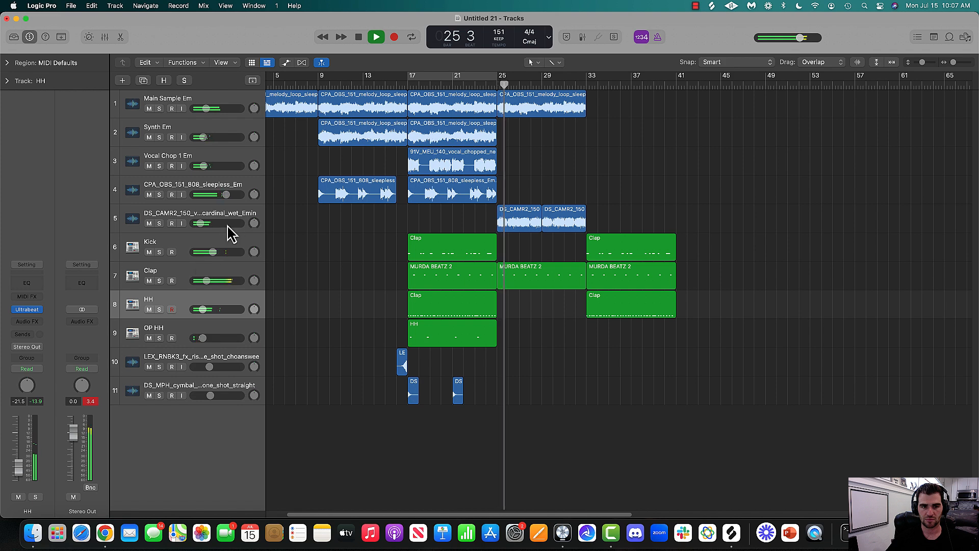
{"action": "left_click_drag", "start_coordinate": [458, 134], "coordinate": [608, 138]}
{"action": "left_click_drag", "start_coordinate": [515, 112], "coordinate": [615, 121]}
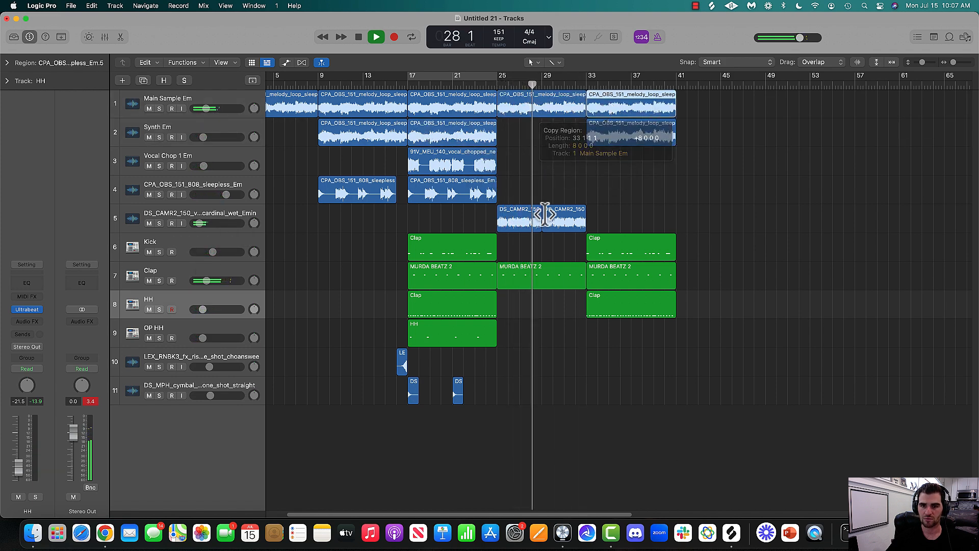
{"action": "left_click", "coordinate": [518, 226]}
{"action": "left_click_drag", "start_coordinate": [518, 226], "coordinate": [607, 224]}
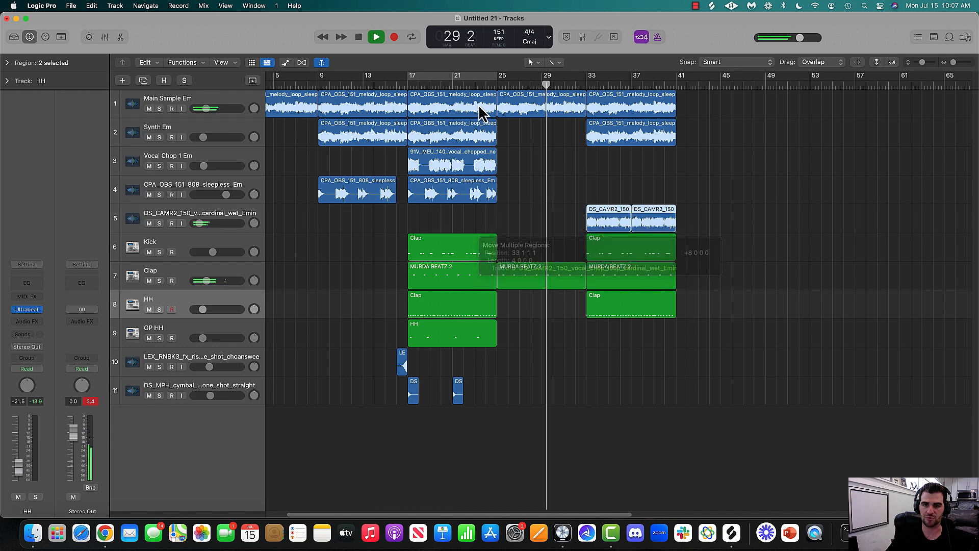
Replay the transition into bar 25 and copy the 808, OP HH, Kick, Clap and HH regions to bar 41
{"action": "left_click", "coordinate": [489, 85]}
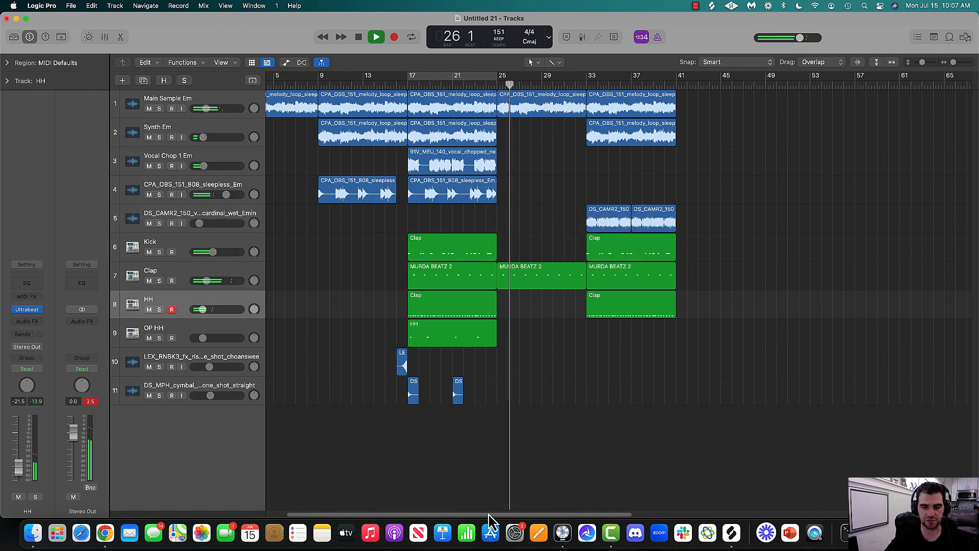
{"action": "left_click_drag", "start_coordinate": [488, 515], "coordinate": [526, 515]}
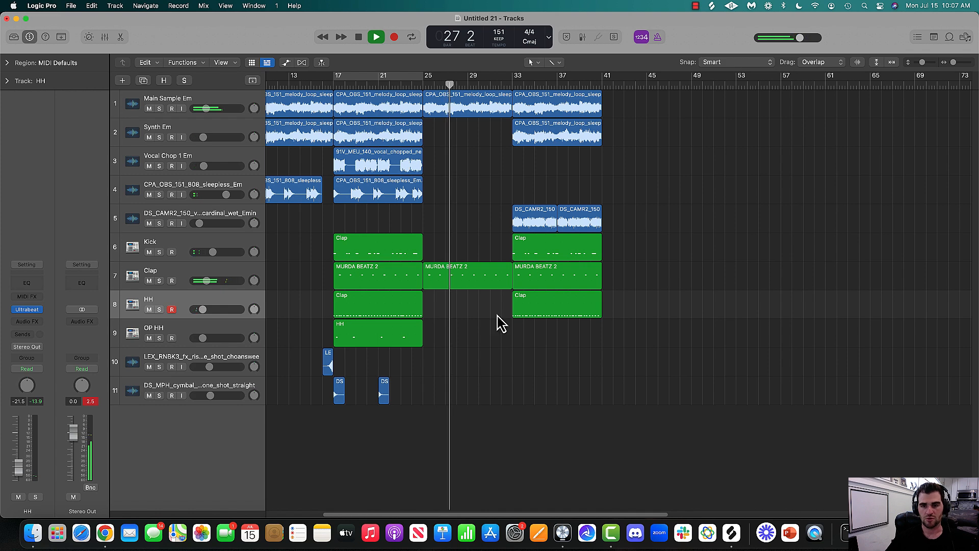
{"action": "left_click_drag", "start_coordinate": [356, 195], "coordinate": [621, 182]}
{"action": "left_click_drag", "start_coordinate": [351, 339], "coordinate": [621, 336]}
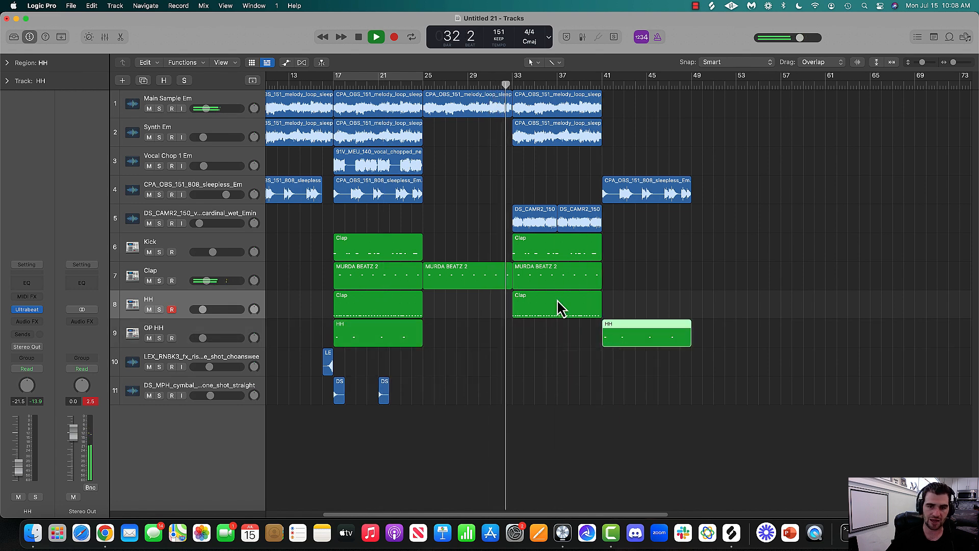
{"action": "left_click_drag", "start_coordinate": [547, 514], "coordinate": [582, 514]}
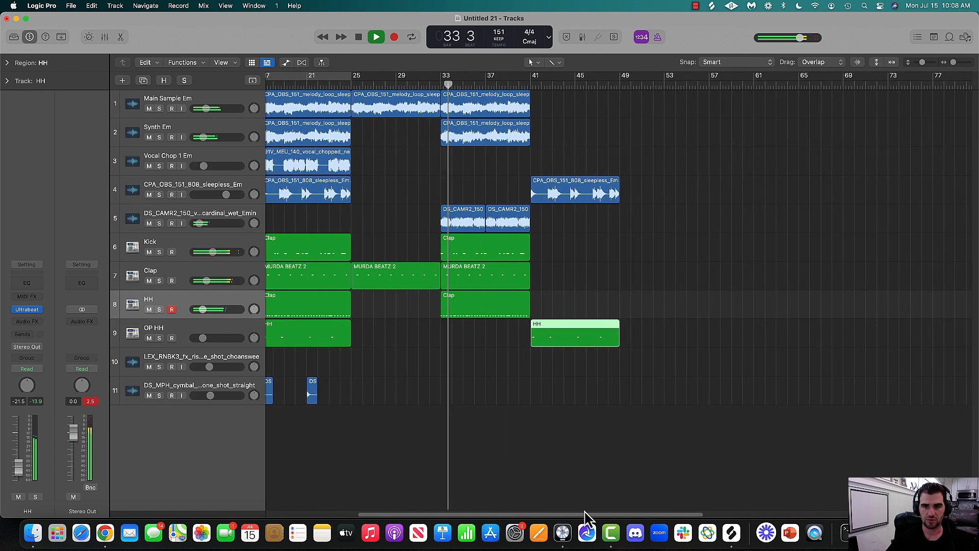
{"action": "left_click", "coordinate": [571, 246]}
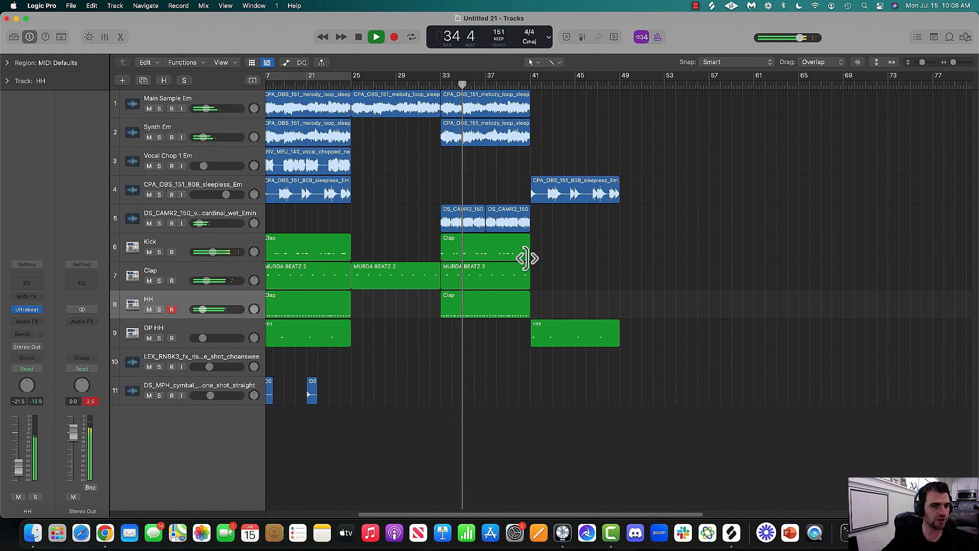
{"action": "left_click_drag", "start_coordinate": [482, 347], "coordinate": [561, 254]}
Copy the two DS_CAMR2 vocal chop regions and the Main Sample and Synth regions from bar 33 to bar 41
{"action": "left_click", "coordinate": [510, 225]}
{"action": "left_click_drag", "start_coordinate": [502, 225], "coordinate": [592, 226]}
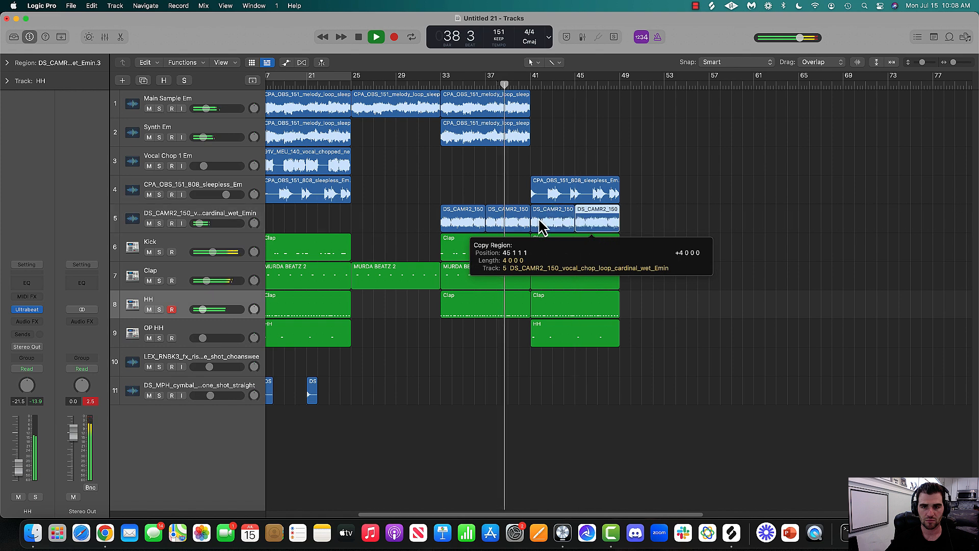
{"action": "left_click", "coordinate": [493, 178]}
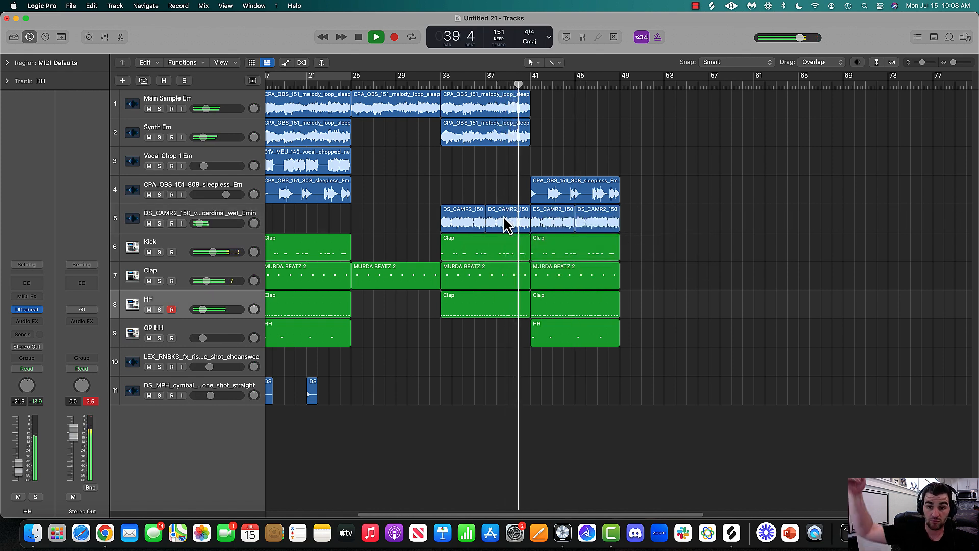
{"action": "key", "text": "space"}
{"action": "left_click", "coordinate": [485, 127]}
{"action": "left_click_drag", "start_coordinate": [482, 118], "coordinate": [482, 119]}
{"action": "left_click_drag", "start_coordinate": [483, 121], "coordinate": [571, 113]}
Play from about bar 38 and duplicate all the regions of the section starting at bar 41 to bar 49
{"action": "left_click", "coordinate": [496, 89]}
{"action": "key", "text": "space"}
{"action": "left_click", "coordinate": [502, 179]}
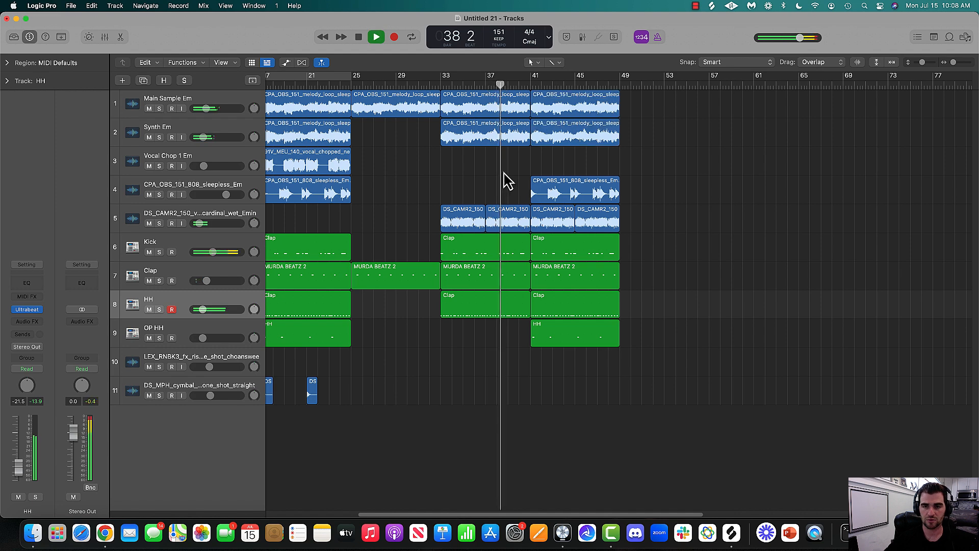
{"action": "left_click_drag", "start_coordinate": [667, 372], "coordinate": [635, 102]}
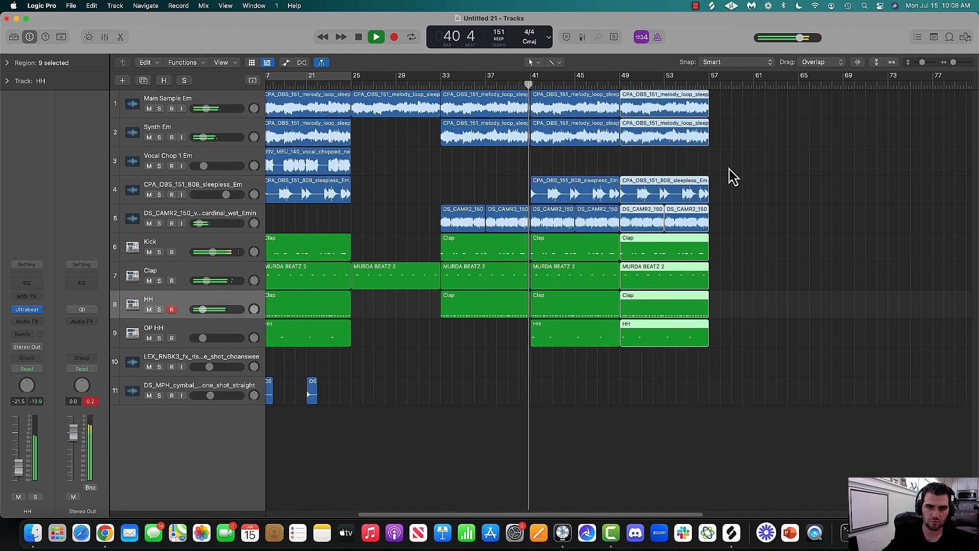
{"action": "left_click", "coordinate": [465, 195]}
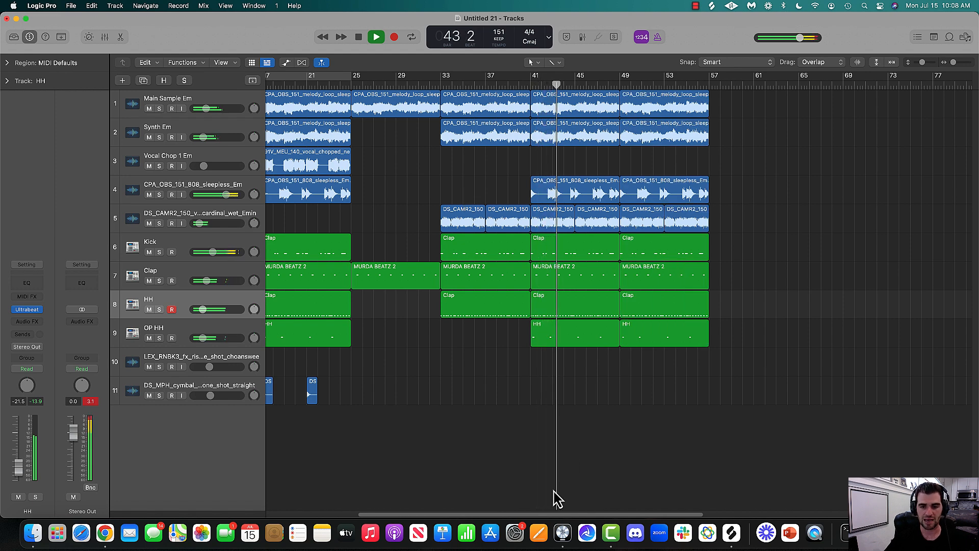
Delete the Kick region that starts at bar 49
{"action": "left_click_drag", "start_coordinate": [550, 515], "coordinate": [544, 515]}
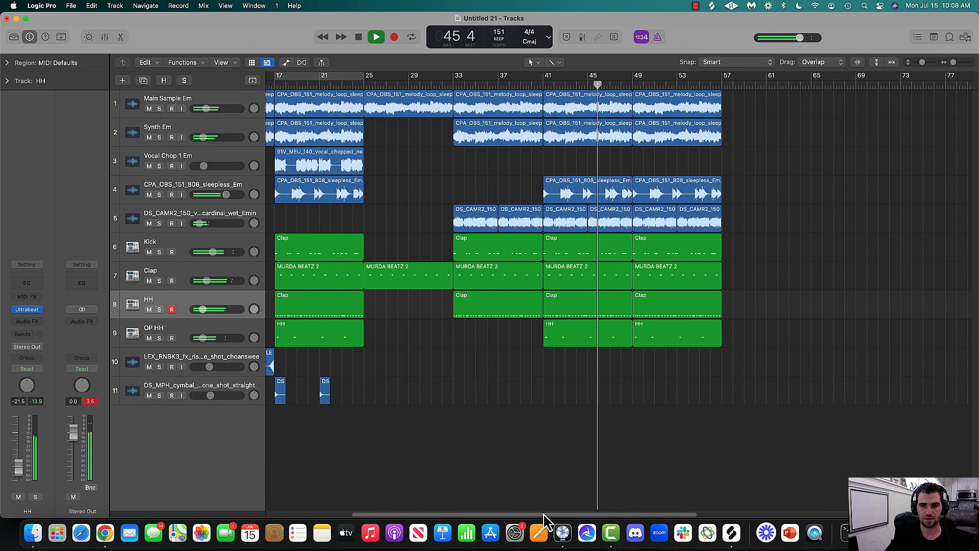
{"action": "left_click", "coordinate": [655, 246]}
{"action": "key", "text": "Delete"}
Try removing the 808 region at bar 49
{"action": "left_click", "coordinate": [663, 196]}
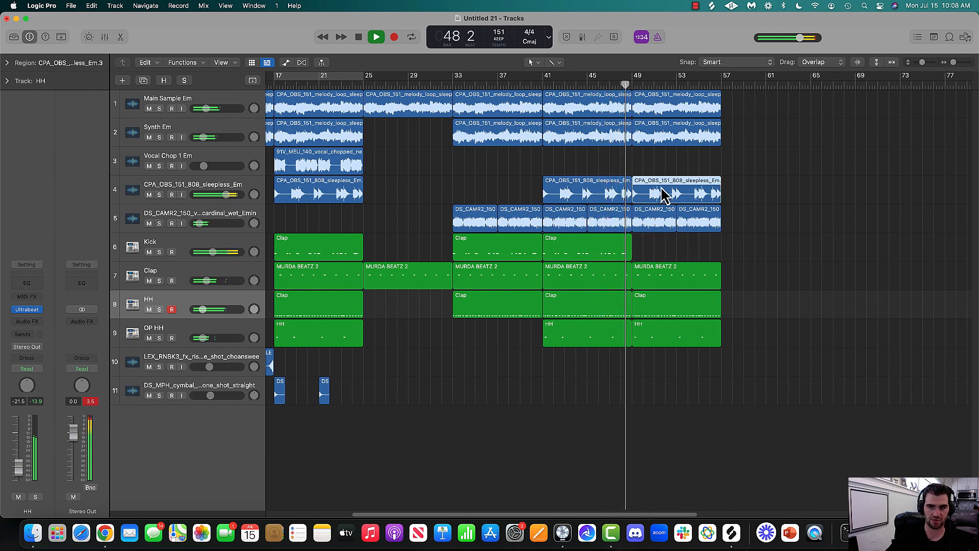
{"action": "key", "text": "Delete"}
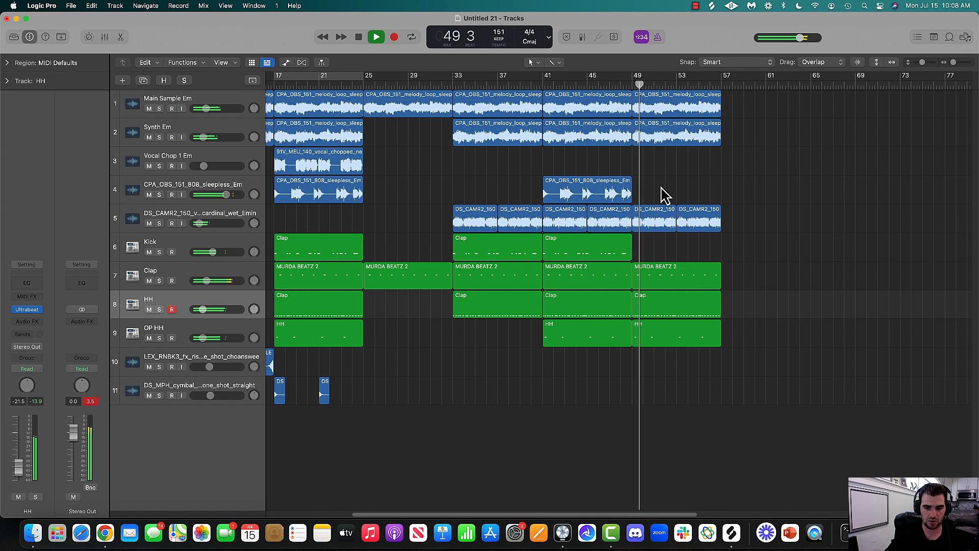
{"action": "key", "text": "super+z"}
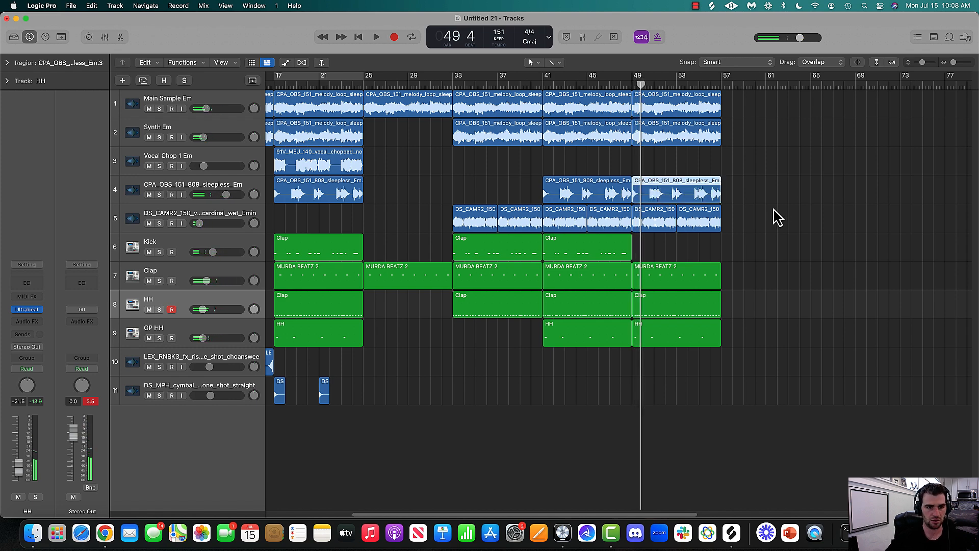
Rename the CPA_OBS_151_808_sleepless_Em track to 808 Em
{"action": "left_click", "coordinate": [233, 184]}
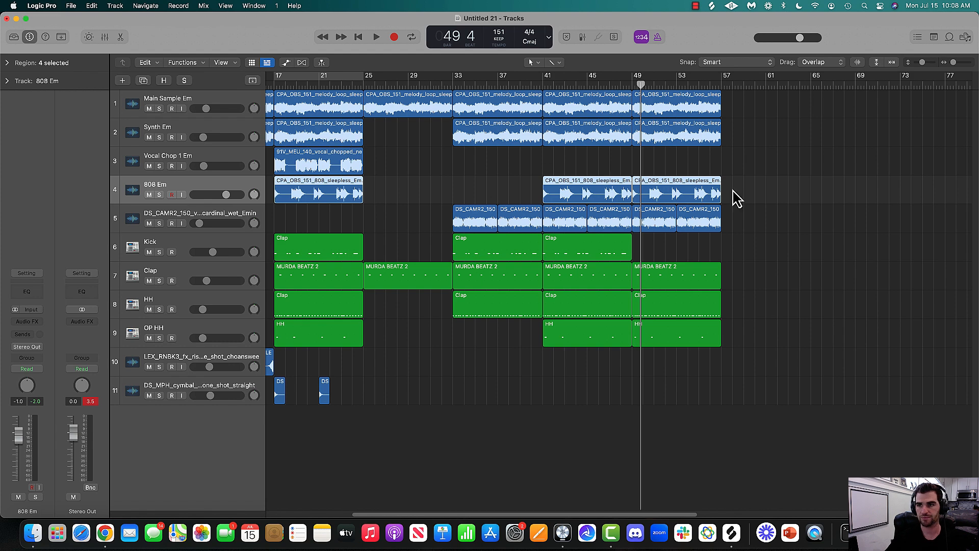
Play from bar 49, deleting the selected 808 Em regions and the cardinal vocal chop region at bar 53
{"action": "key", "text": "space"}
{"action": "key", "text": "space"}
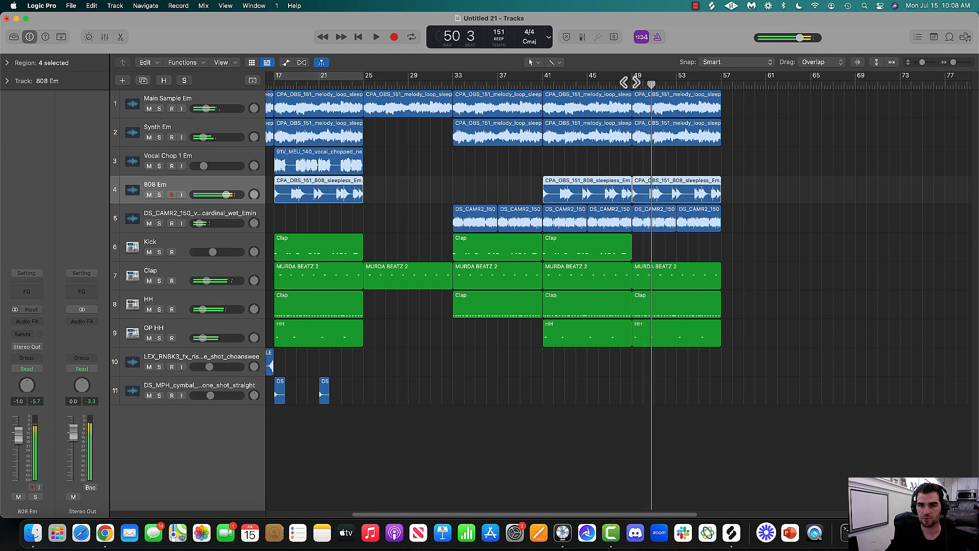
{"action": "key", "text": "Delete"}
{"action": "key", "text": "space"}
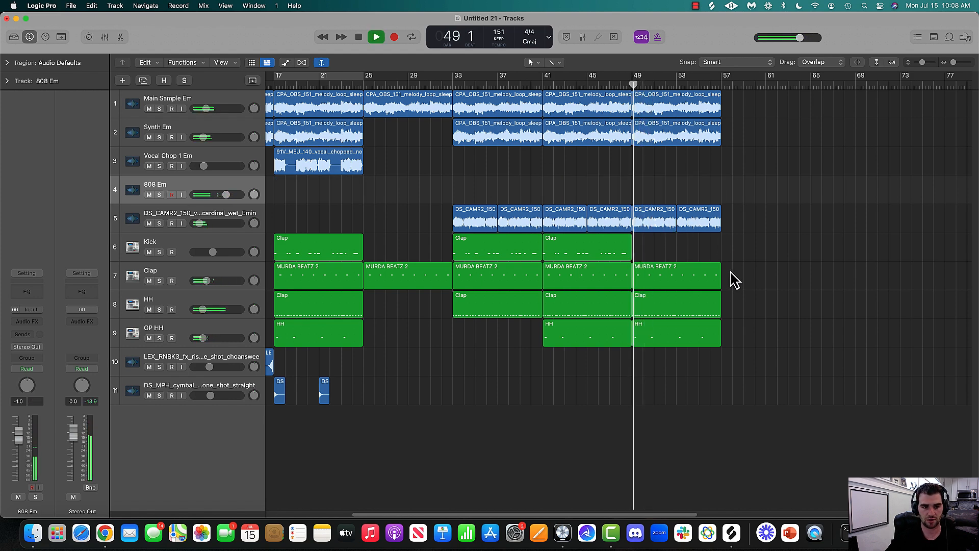
{"action": "left_click", "coordinate": [704, 222]}
{"action": "key", "text": "Delete"}
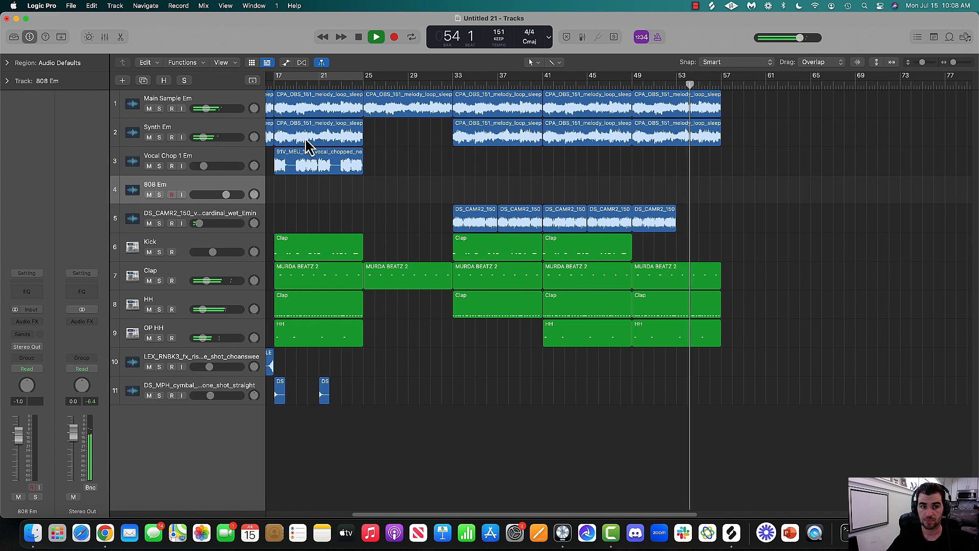
Audition the section before bar 57 with the Synth Em track muted, and unmute the track
{"action": "left_click", "coordinate": [159, 137]}
{"action": "left_click", "coordinate": [160, 138]}
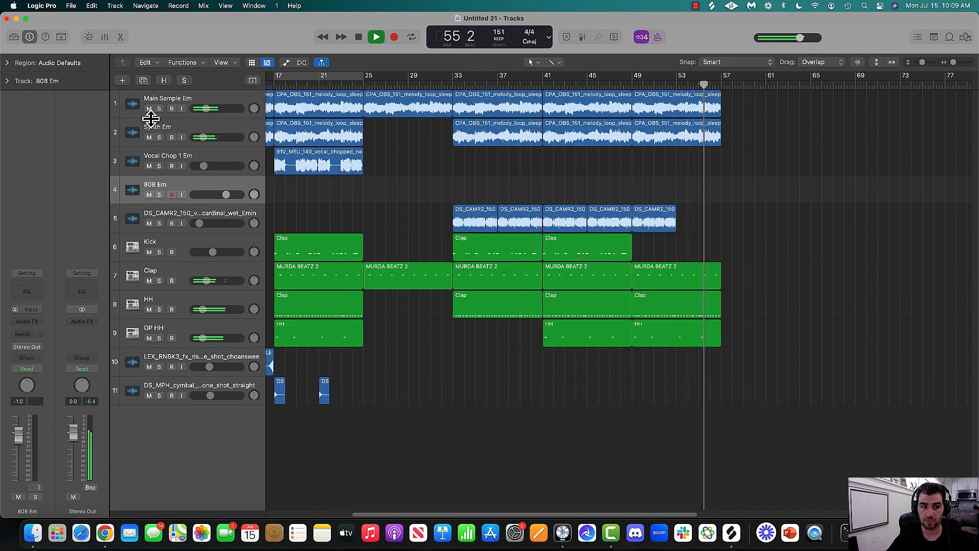
{"action": "left_click", "coordinate": [149, 137]}
{"action": "left_click", "coordinate": [677, 86]}
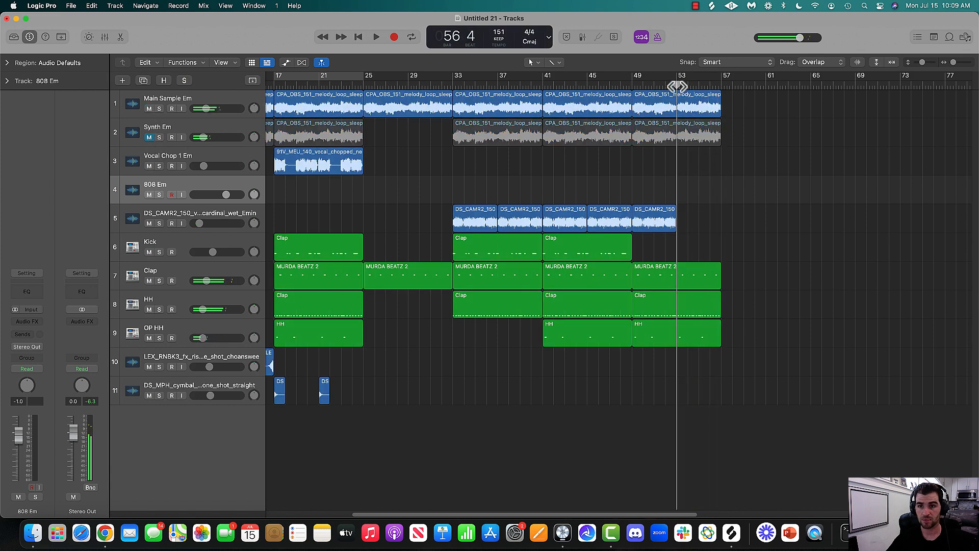
{"action": "left_click", "coordinate": [149, 137]}
Split the Clap, HH and OP HH regions at bar 55, delete their remainders, and shorten the Synth Em region to bar 55
{"action": "scroll", "coordinate": [617, 521], "scroll_direction": "right", "scroll_amount": 3}
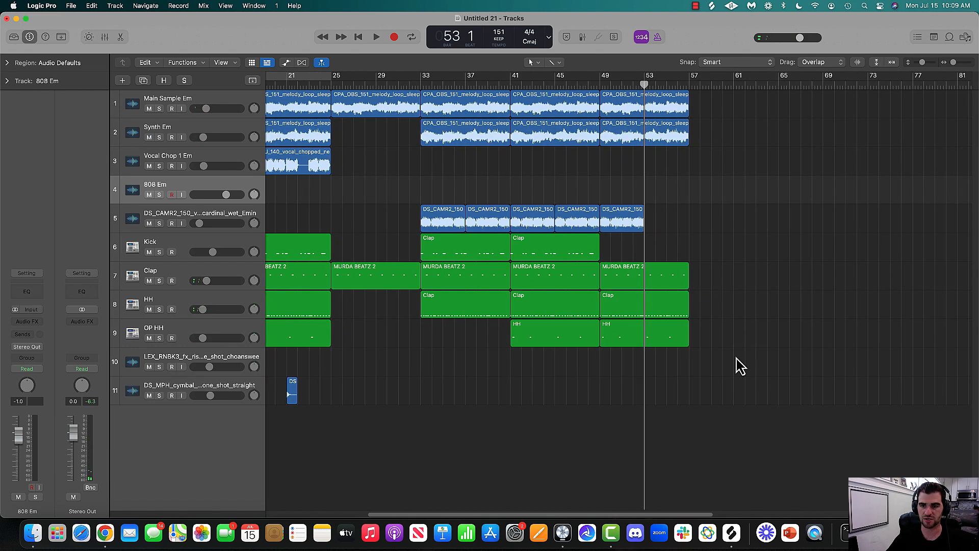
{"action": "key", "text": "space"}
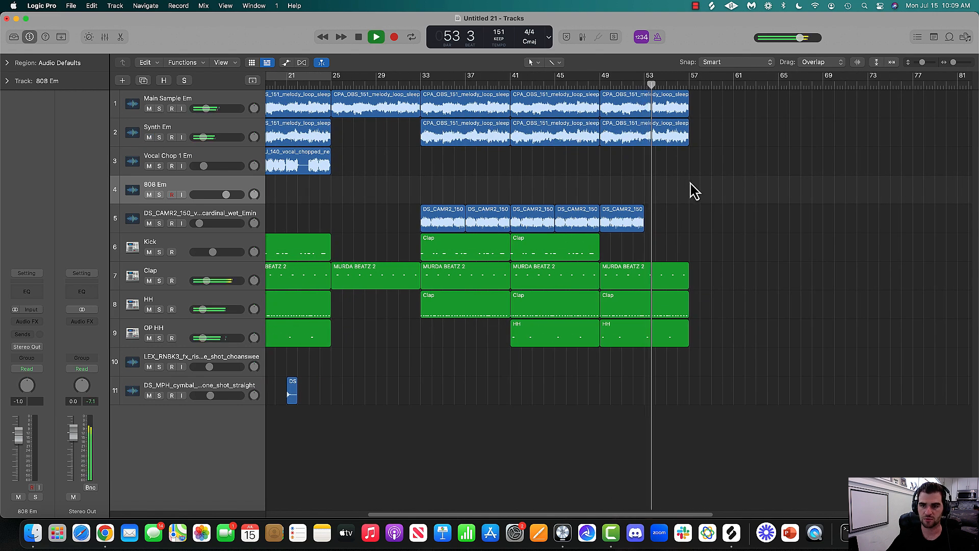
{"action": "key", "text": "space"}
{"action": "left_click", "coordinate": [670, 88]}
{"action": "left_click_drag", "start_coordinate": [739, 356], "coordinate": [676, 259]}
{"action": "key", "text": "super+t"}
{"action": "key", "text": "Delete"}
{"action": "left_click_drag", "start_coordinate": [686, 142], "coordinate": [664, 145]}
Duplicate the drop regions of bars 17 to 25, including the two crashes, to bar 57
{"action": "left_click_drag", "start_coordinate": [637, 514], "coordinate": [542, 514]}
{"action": "left_click_drag", "start_coordinate": [505, 426], "coordinate": [899, 106]}
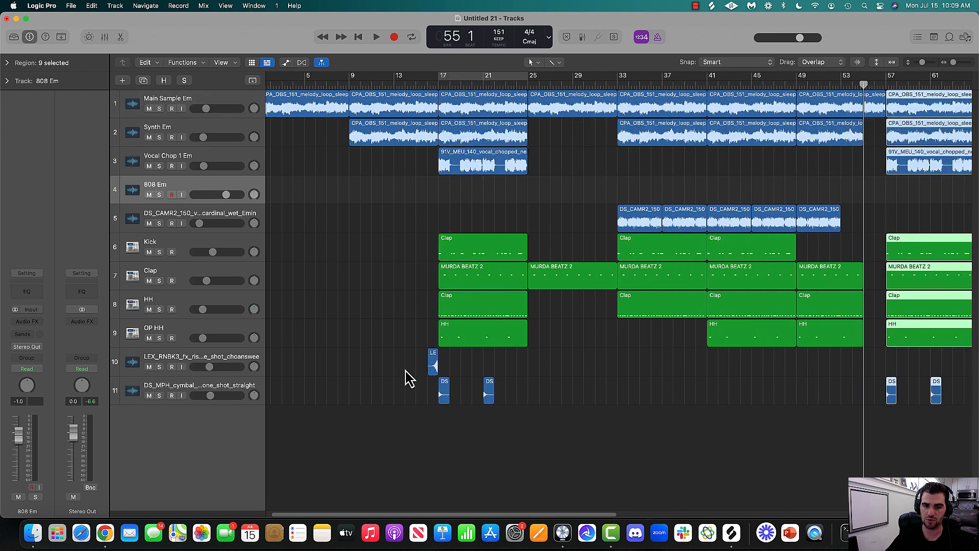
Try copying the riser to bar 56, audition the transition into bar 57, and undo the copy
{"action": "left_click_drag", "start_coordinate": [432, 371], "coordinate": [880, 364]}
{"action": "left_click", "coordinate": [842, 86]}
{"action": "key", "text": "space"}
{"action": "left_click_drag", "start_coordinate": [380, 514], "coordinate": [585, 494]}
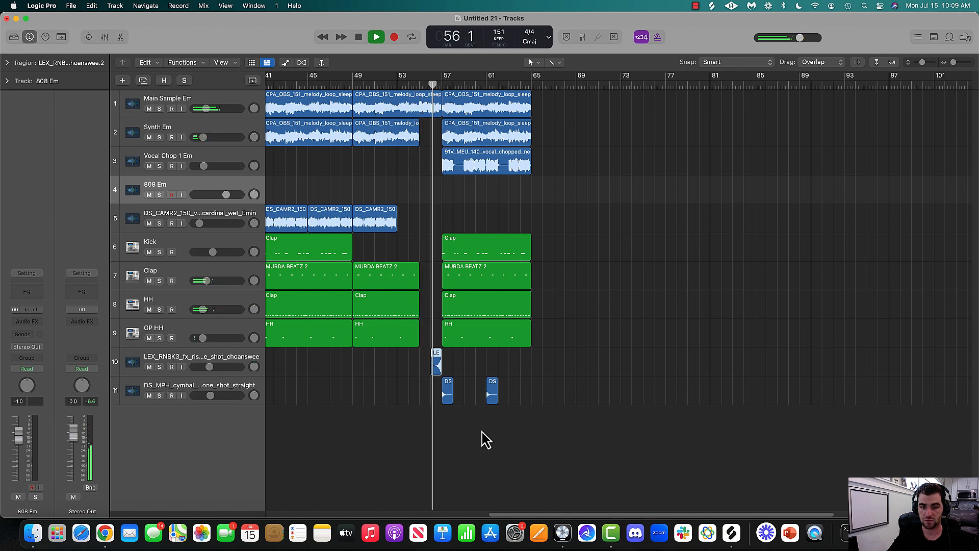
{"action": "key", "text": "space"}
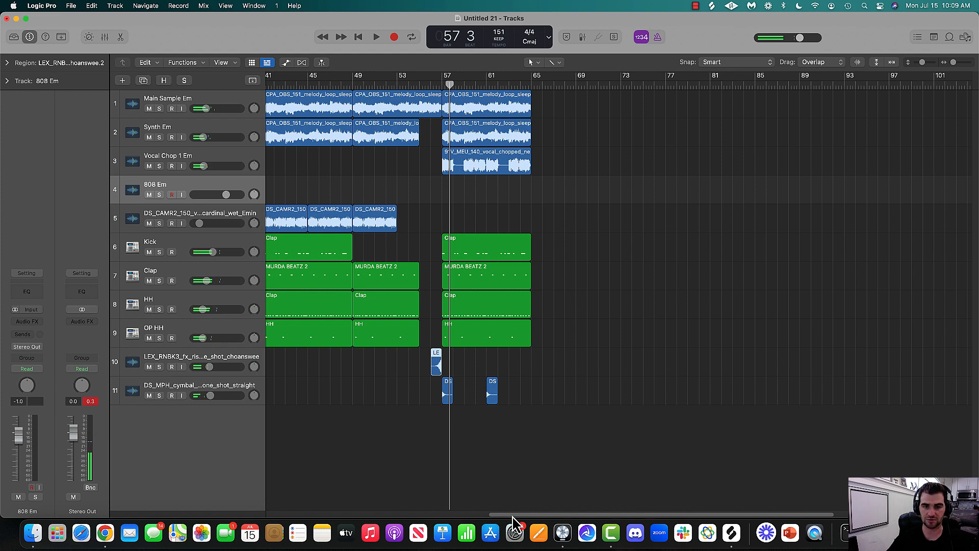
{"action": "scroll", "coordinate": [426, 202], "scroll_direction": "left", "scroll_amount": 10}
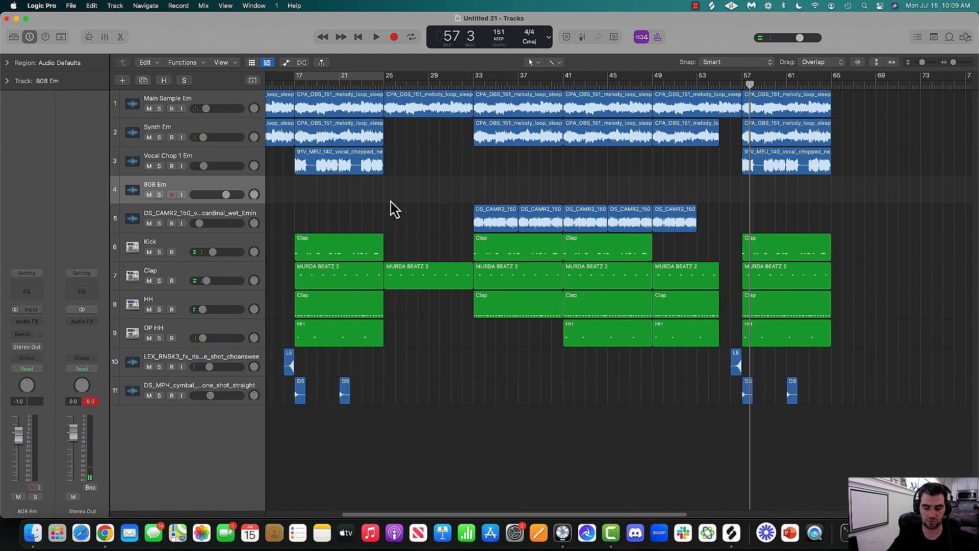
{"action": "key", "text": "super+z"}
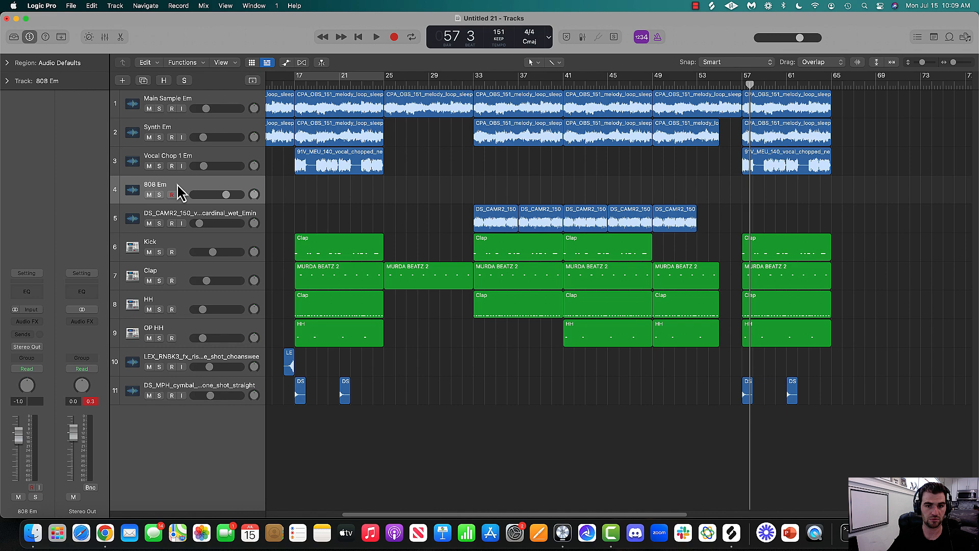
Switch to Splice, find CPA_OBS_151_808_sleepless_Em.wav in the sound library and preview it
{"action": "left_click_drag", "start_coordinate": [658, 509], "coordinate": [747, 511]}
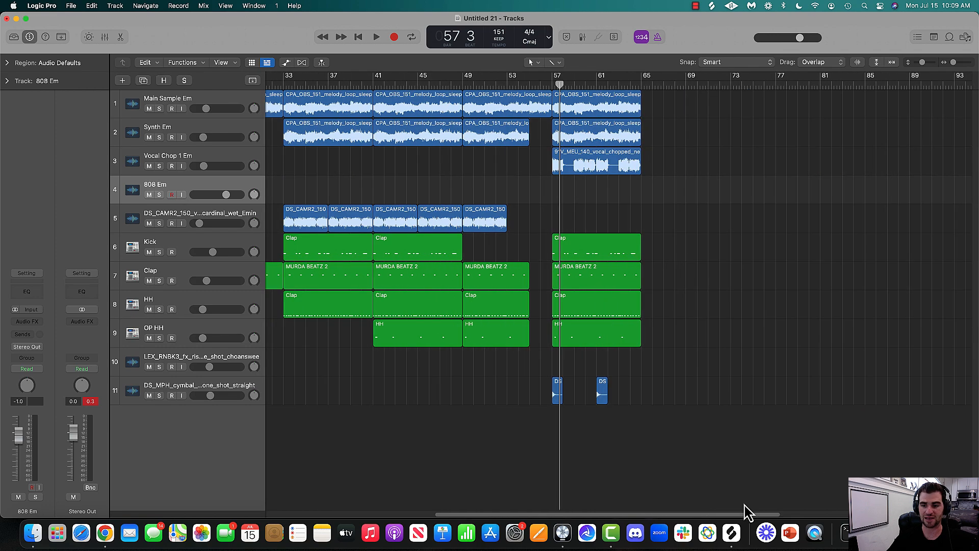
{"action": "left_click", "coordinate": [736, 541]}
{"action": "left_click", "coordinate": [301, 117]}
{"action": "left_click_drag", "start_coordinate": [476, 24], "coordinate": [304, 20]}
{"action": "scroll", "coordinate": [291, 194], "scroll_direction": "down", "scroll_amount": 3}
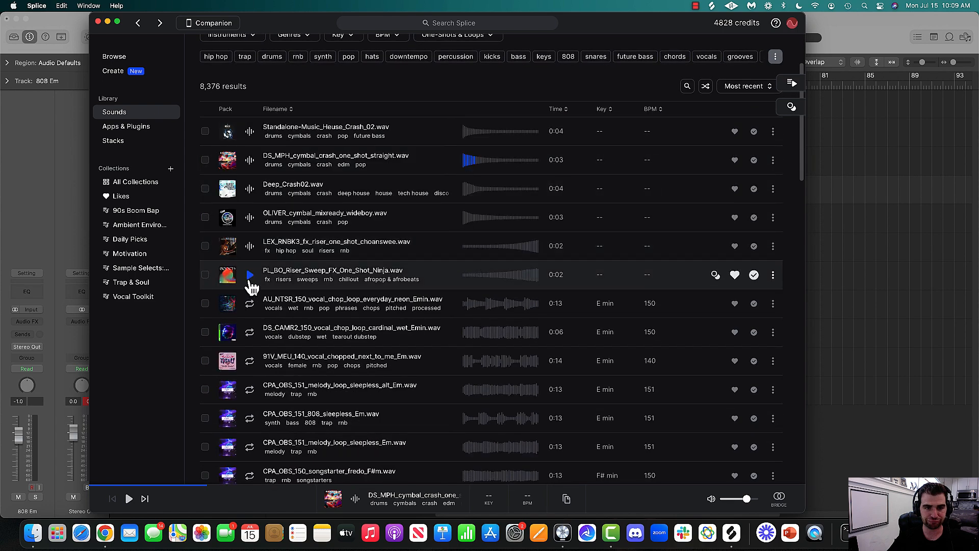
{"action": "scroll", "coordinate": [253, 331], "scroll_direction": "down", "scroll_amount": 2}
{"action": "left_click", "coordinate": [249, 348]}
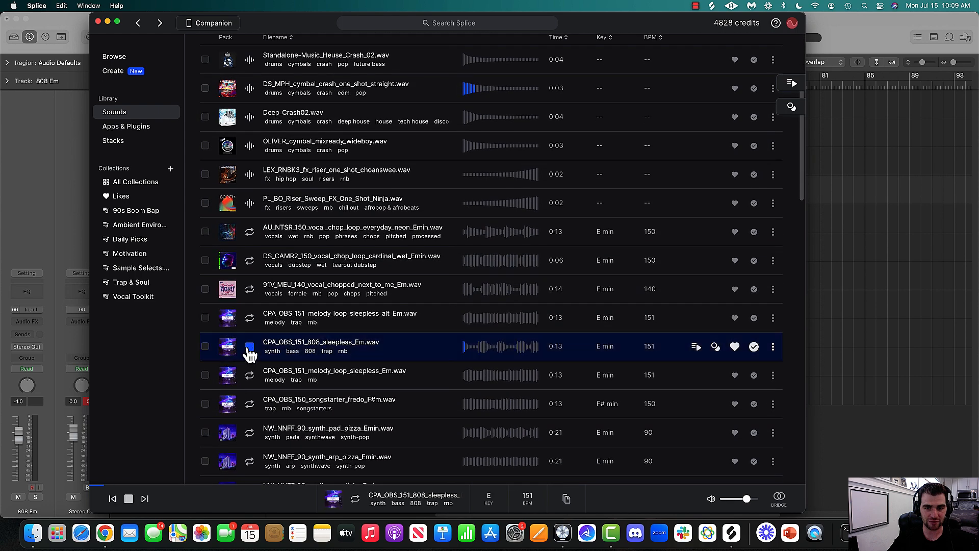
Import CPA_OBS_151_808_sleepless_Em.wav into the Logic Pro project at bar 33 on a new track below Vocal Chop 1 Em
{"action": "left_click_drag", "start_coordinate": [418, 23], "coordinate": [750, 8]}
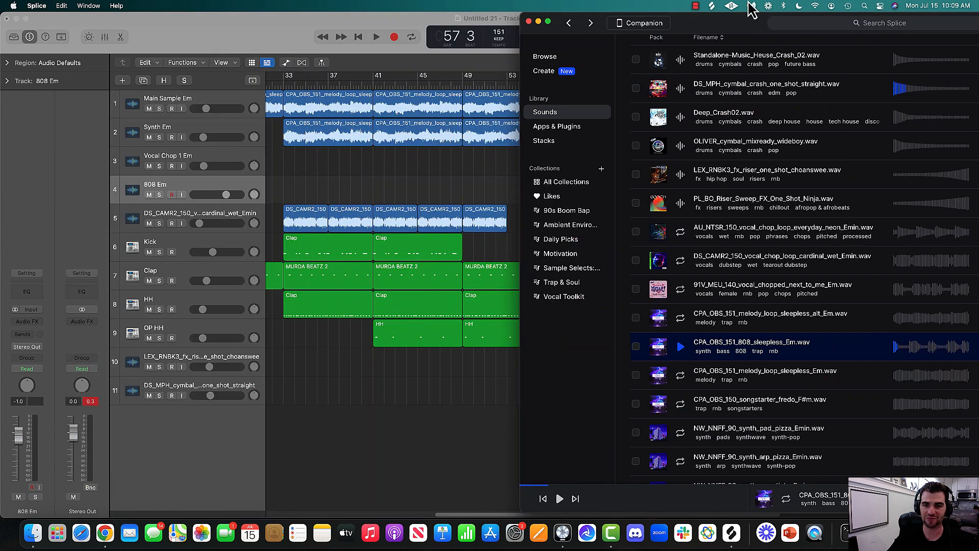
{"action": "left_click_drag", "start_coordinate": [710, 355], "coordinate": [219, 190]}
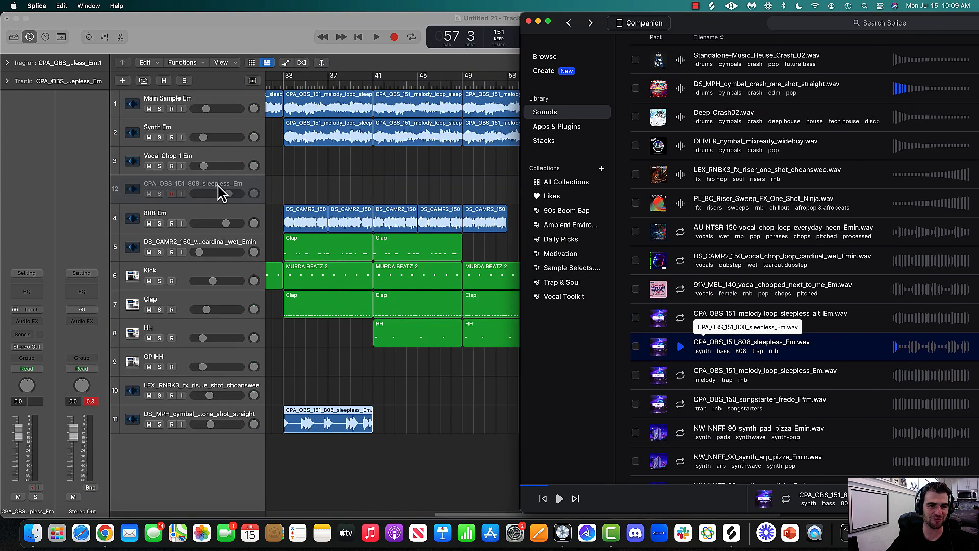
{"action": "left_click", "coordinate": [322, 193]}
Delete the empty old 808 Em track and name the newly imported 808 track 808 Em
{"action": "left_click", "coordinate": [186, 220]}
{"action": "left_click", "coordinate": [186, 188]}
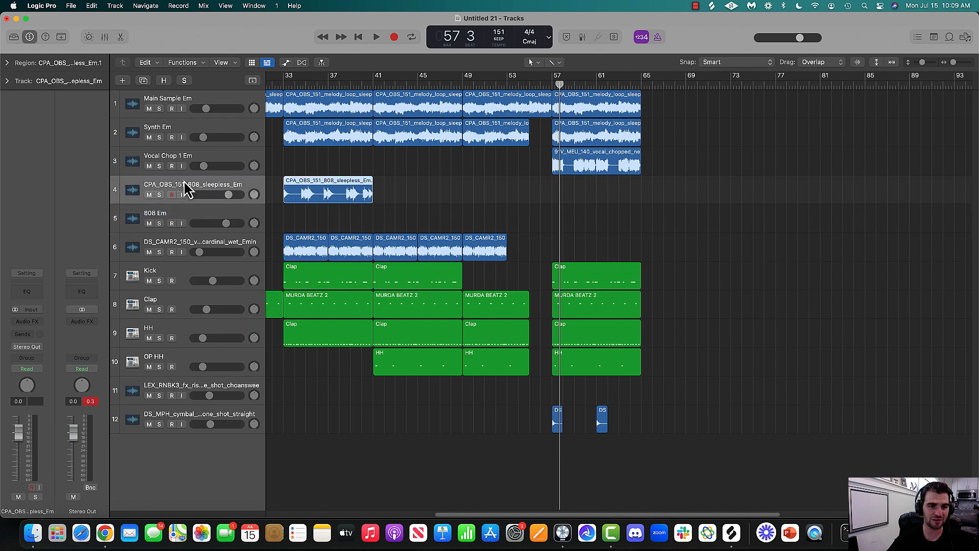
{"action": "left_click", "coordinate": [184, 218]}
{"action": "key", "text": "super+BackSpace"}
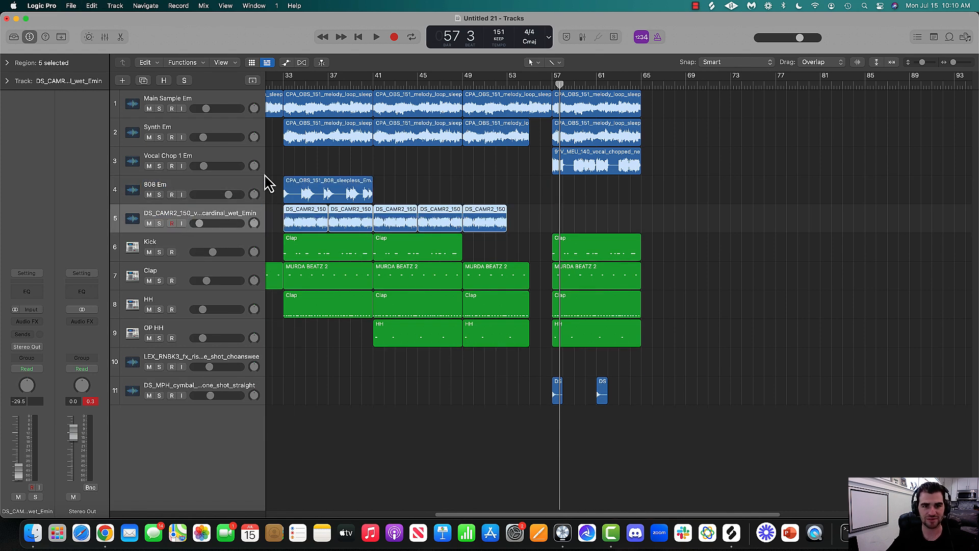
Play briefly from bar 33 and copy the 808 Em region to bars 9 and 17
{"action": "left_click", "coordinate": [286, 87]}
{"action": "key", "text": "space"}
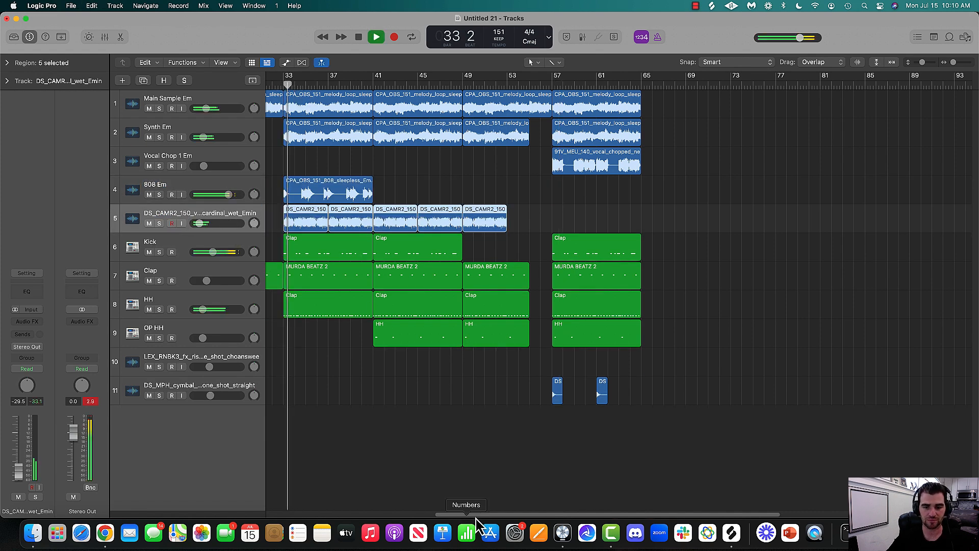
{"action": "left_click_drag", "start_coordinate": [476, 515], "coordinate": [395, 515]}
{"action": "key", "text": "space"}
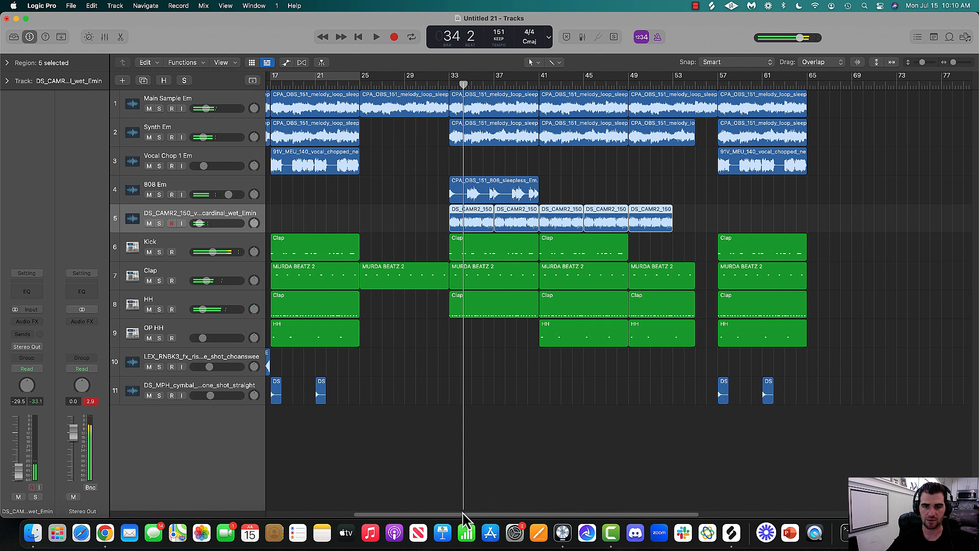
{"action": "left_click_drag", "start_coordinate": [463, 514], "coordinate": [355, 514]}
{"action": "left_click", "coordinate": [571, 254]}
{"action": "left_click_drag", "start_coordinate": [675, 199], "coordinate": [474, 201]}
Audition the build-up before bar 17 and shorten the bar 9 808 region to end at bar 16
{"action": "left_click", "coordinate": [426, 85]}
{"action": "key", "text": "space"}
{"action": "left_click", "coordinate": [448, 220]}
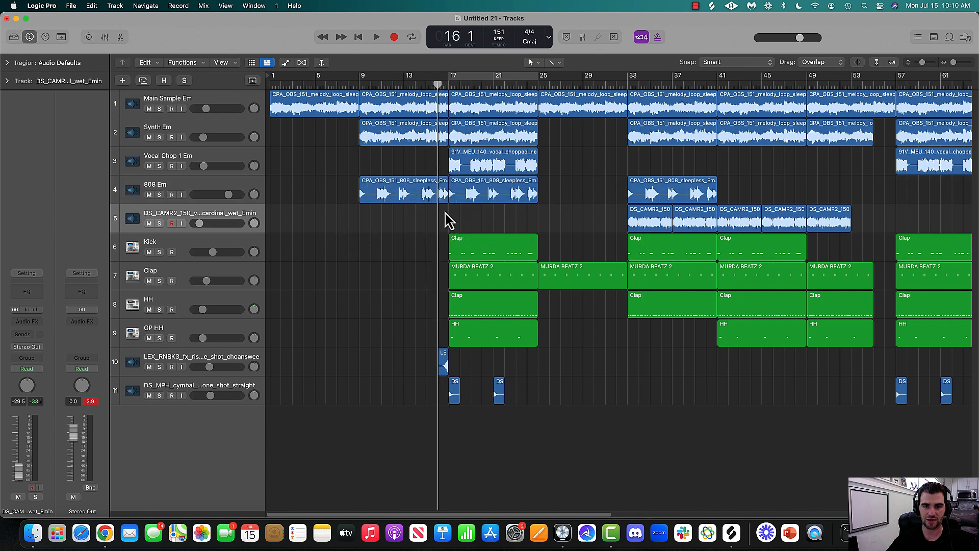
{"action": "left_click_drag", "start_coordinate": [450, 195], "coordinate": [435, 193]}
Play from bar 33, copy the 808 Em region to bar 41 and delete the one at bar 33
{"action": "left_click", "coordinate": [632, 84]}
{"action": "key", "text": "space"}
{"action": "left_click_drag", "start_coordinate": [681, 193], "coordinate": [769, 195]}
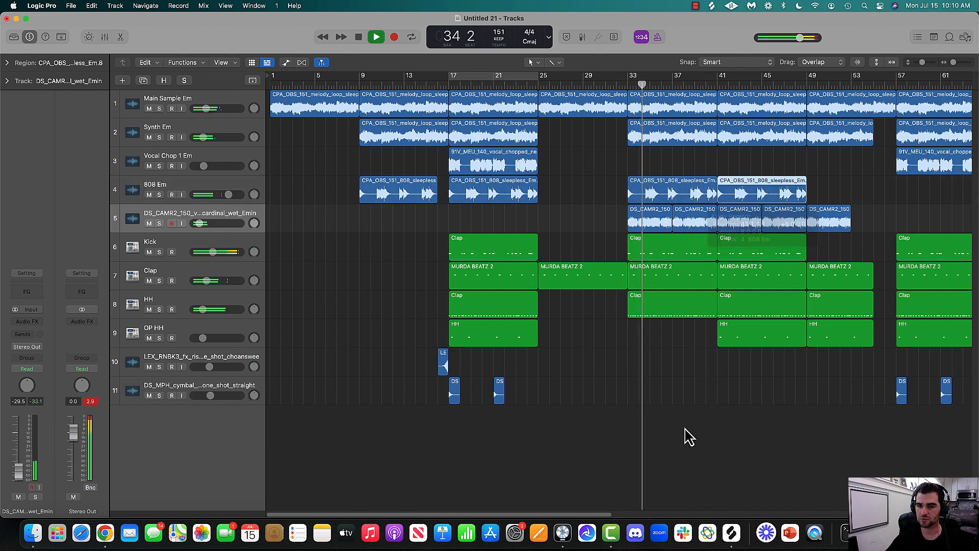
{"action": "left_click", "coordinate": [658, 186]}
{"action": "key", "text": "Delete"}
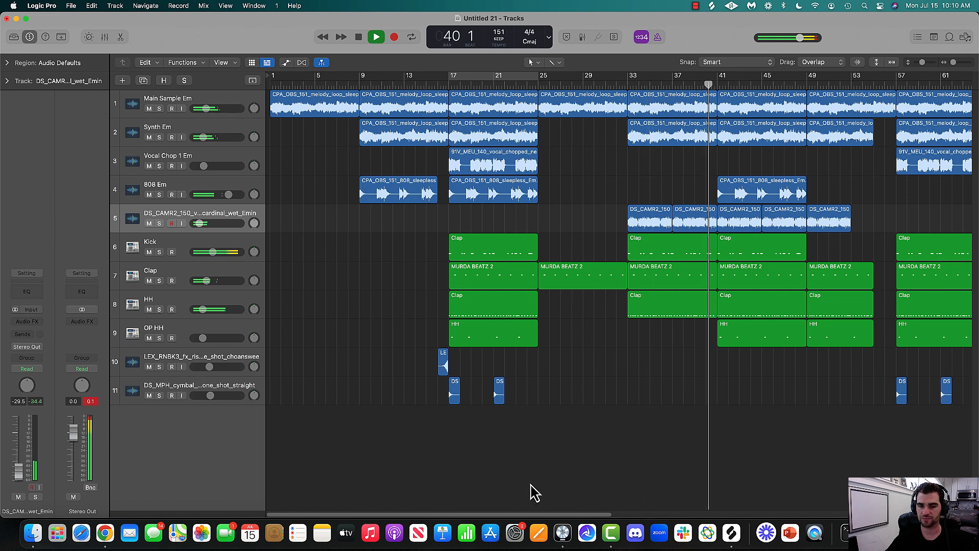
Copy the 808 Em region from bar 41 to bar 57 while playing the lead-in to bar 57
{"action": "scroll", "coordinate": [612, 495], "scroll_direction": "right", "scroll_amount": 15}
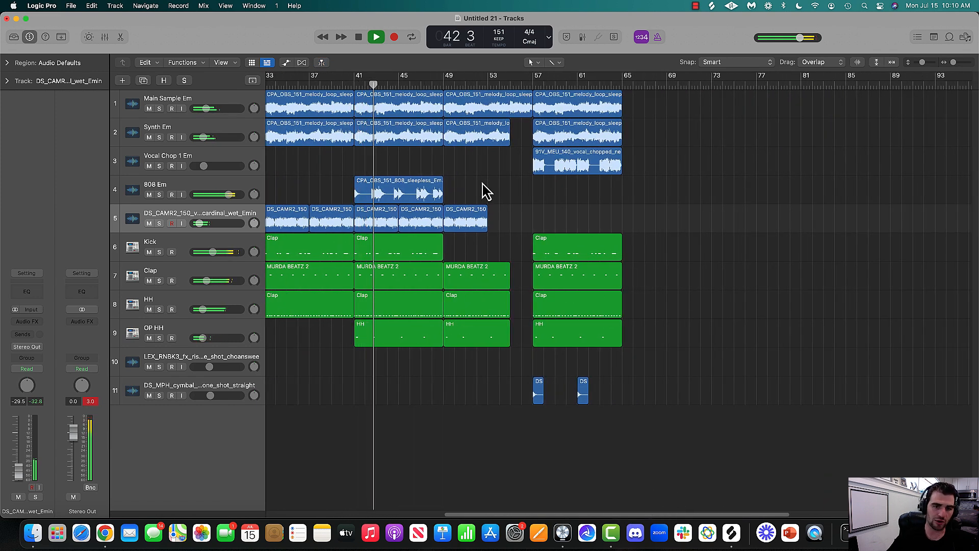
{"action": "key", "text": "space"}
{"action": "left_click", "coordinate": [444, 91]}
{"action": "key", "text": "space"}
{"action": "left_click", "coordinate": [499, 86]}
{"action": "left_click_drag", "start_coordinate": [377, 193], "coordinate": [556, 192]}
{"action": "left_click", "coordinate": [711, 231]}
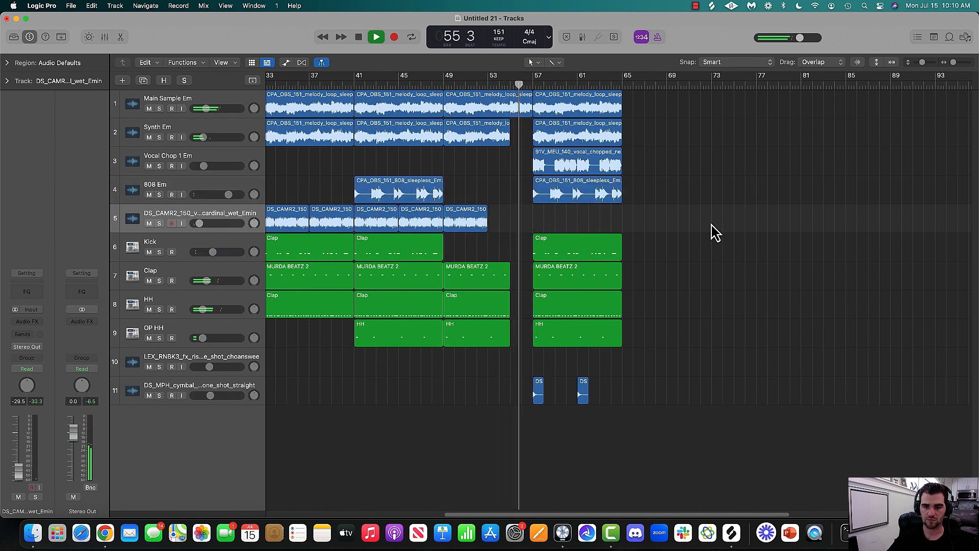
Copy the riser from bar 16 to bar 56 and start playback just before it
{"action": "key", "text": "space"}
{"action": "left_click_drag", "start_coordinate": [507, 515], "coordinate": [390, 514]}
{"action": "left_click_drag", "start_coordinate": [317, 365], "coordinate": [762, 363]}
{"action": "left_click", "coordinate": [748, 84]}
{"action": "key", "text": "space"}
Duplicate all regions of the bar 57 section, including both crashes, to bar 65
{"action": "left_click_drag", "start_coordinate": [612, 515], "coordinate": [716, 501]}
{"action": "left_click", "coordinate": [703, 303]}
{"action": "left_click_drag", "start_coordinate": [711, 360], "coordinate": [670, 105]}
{"action": "left_click_drag", "start_coordinate": [671, 409], "coordinate": [656, 393]}
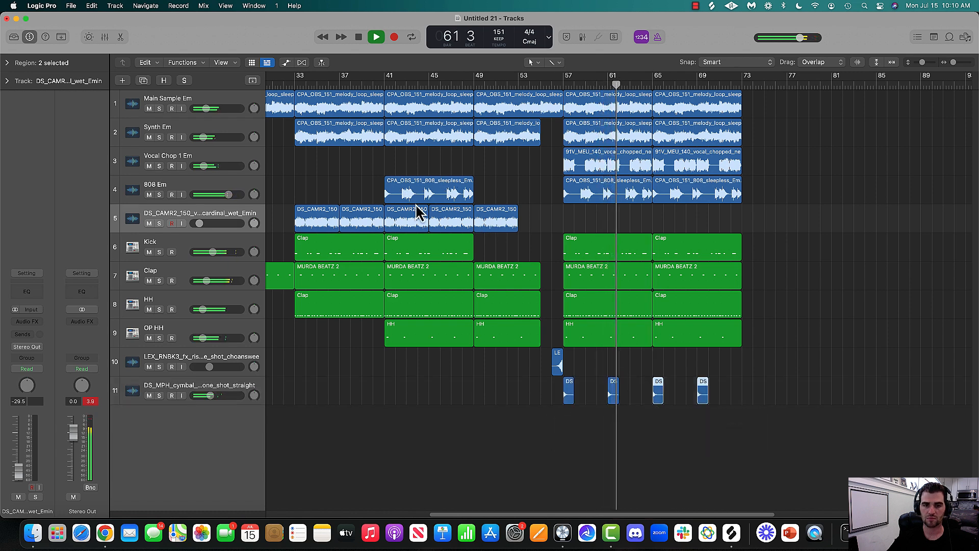
Replace the Vocal Chop 1 Em region at bar 65 with copies of the cardinal vocal chop at bars 65 and 69
{"action": "left_click_drag", "start_coordinate": [397, 213], "coordinate": [666, 214]}
{"action": "left_click", "coordinate": [682, 163]}
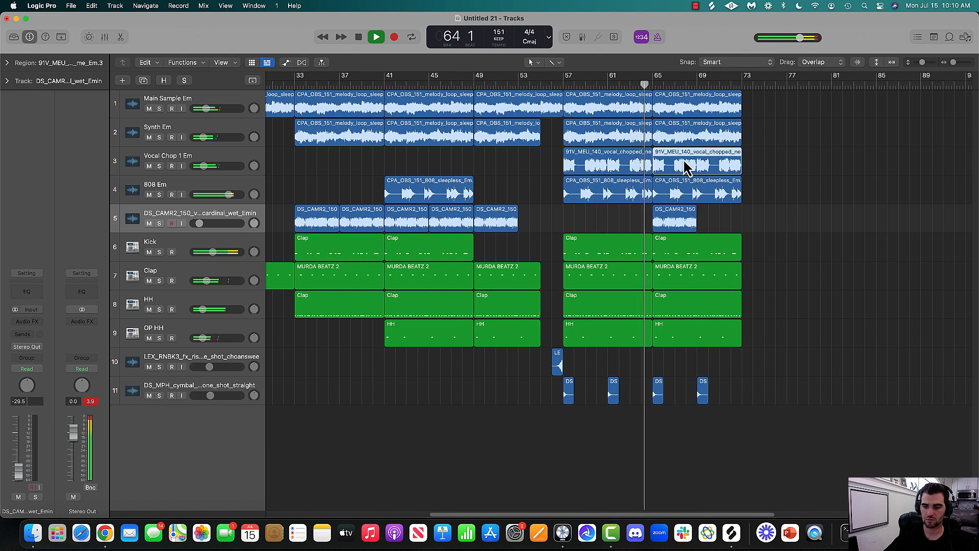
{"action": "key", "text": "Delete"}
{"action": "left_click_drag", "start_coordinate": [677, 213], "coordinate": [725, 220]}
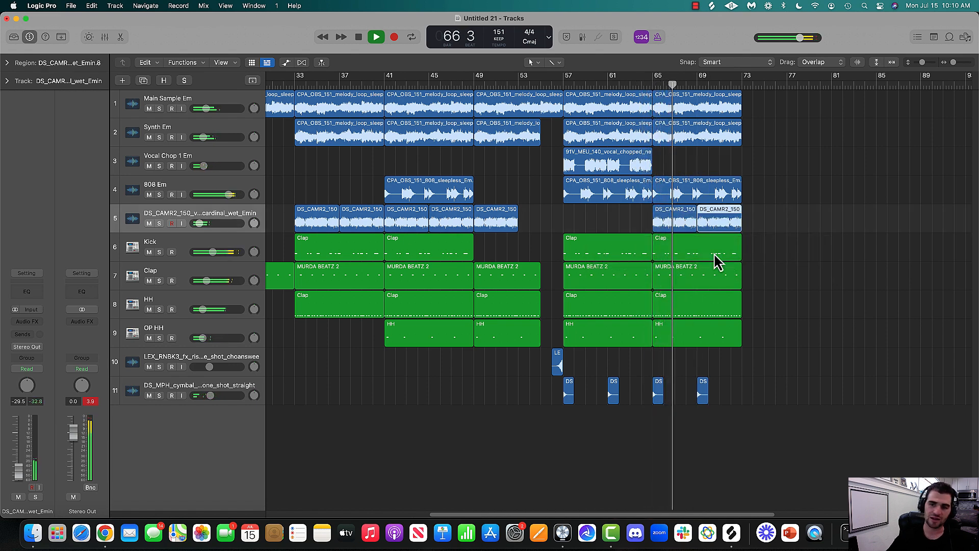
Copy the Main Sample Em and Synth Em regions from bar 65 to bar 73 as the outro, and stop playback
{"action": "left_click_drag", "start_coordinate": [675, 514], "coordinate": [693, 514]}
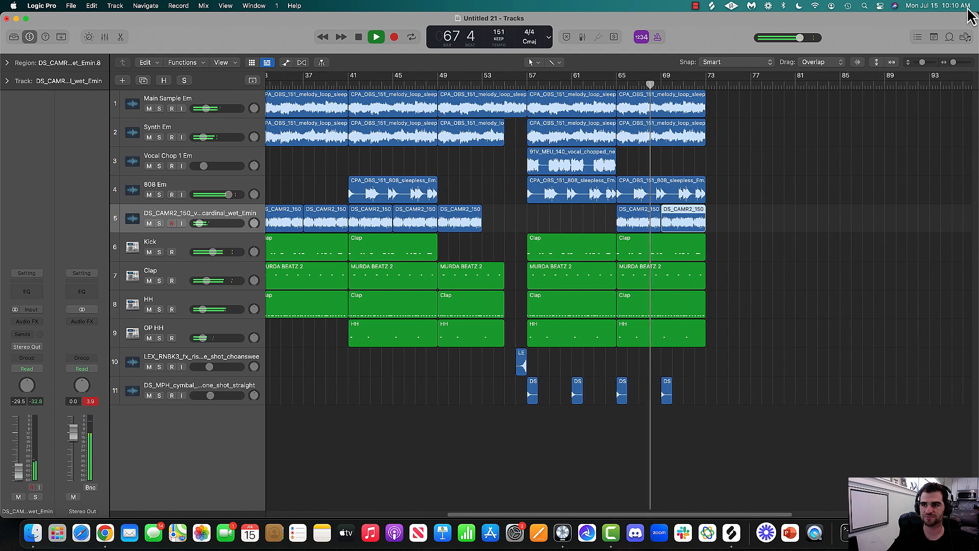
{"action": "left_click_drag", "start_coordinate": [954, 62], "coordinate": [951, 62]}
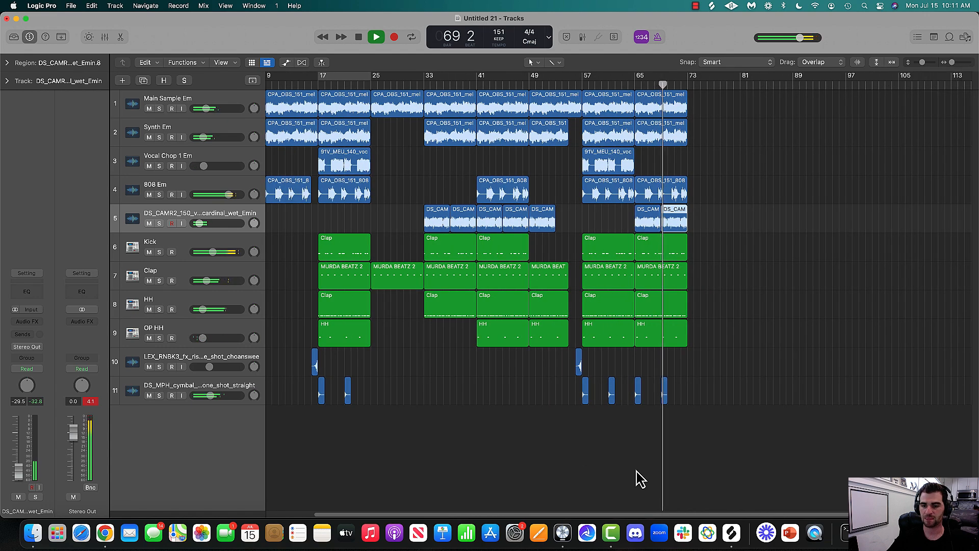
{"action": "left_click_drag", "start_coordinate": [637, 514], "coordinate": [685, 514]}
{"action": "left_click_drag", "start_coordinate": [922, 64], "coordinate": [951, 63]}
{"action": "left_click_drag", "start_coordinate": [738, 130], "coordinate": [683, 117]}
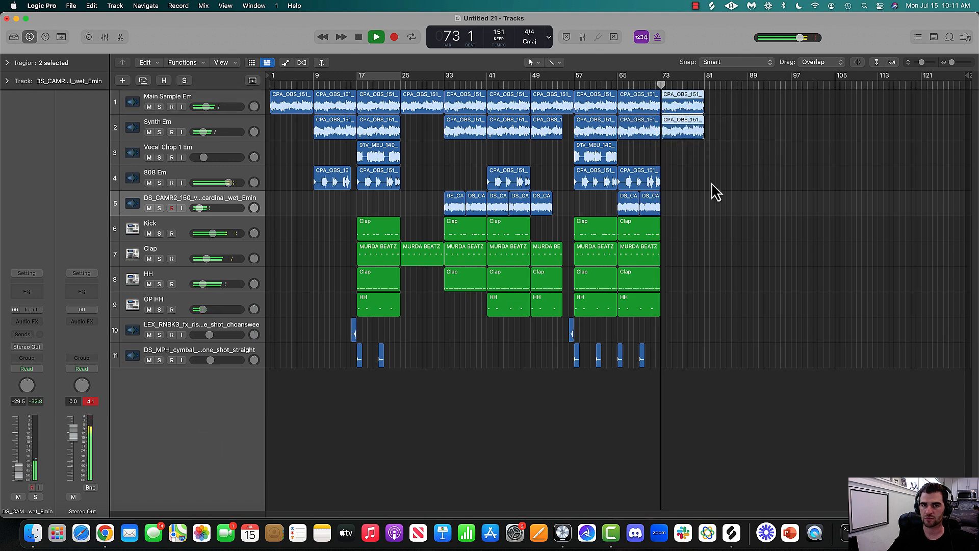
{"action": "key", "text": "space"}
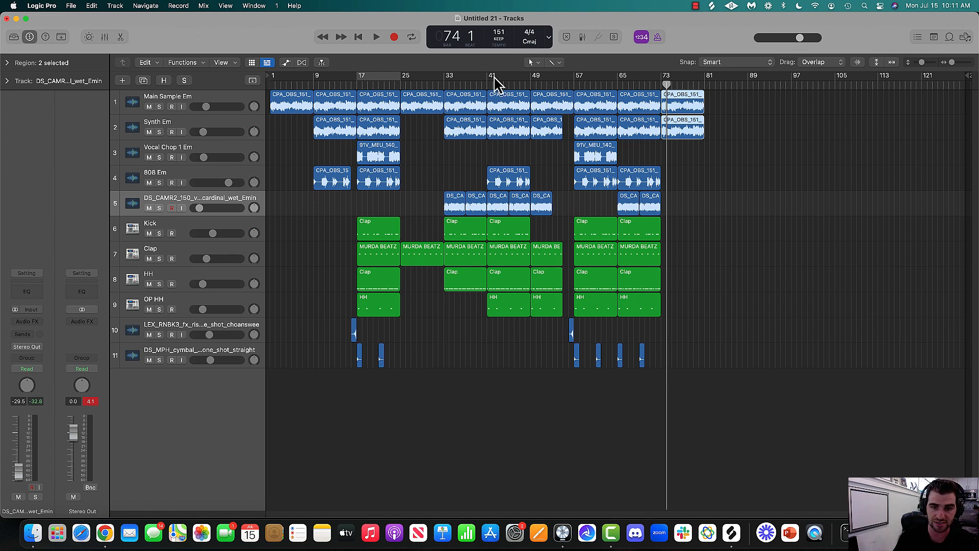
{"action": "left_click_drag", "start_coordinate": [427, 296], "coordinate": [561, 89]}
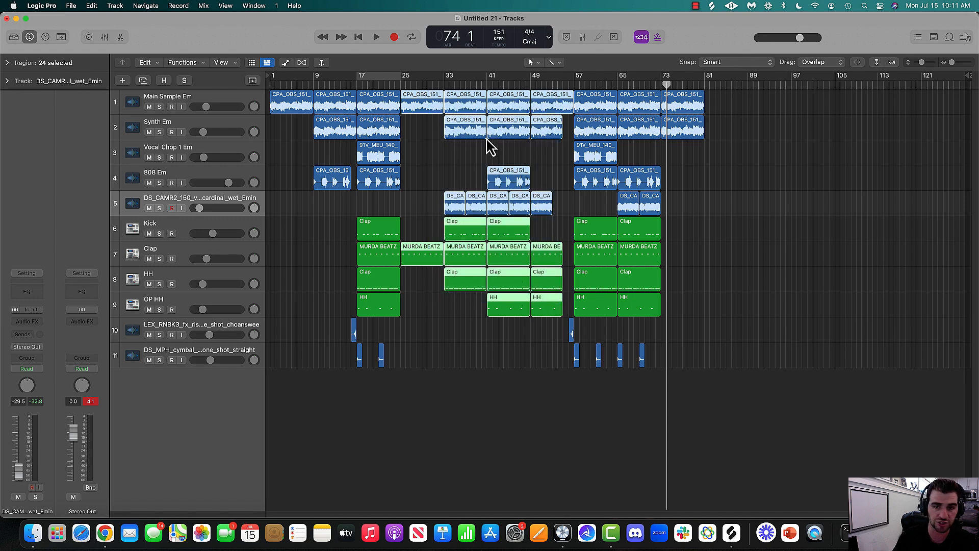
{"action": "left_click", "coordinate": [760, 225]}
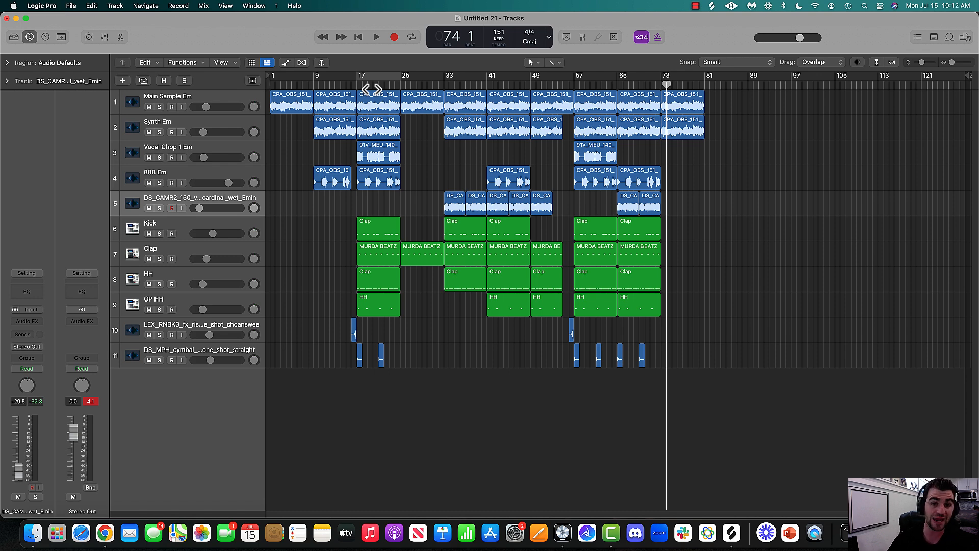
Switch to the RFMA Framework 2.0 whiteboard in Canva and view its Phase 1: Production diagram
{"action": "left_click", "coordinate": [732, 533]}
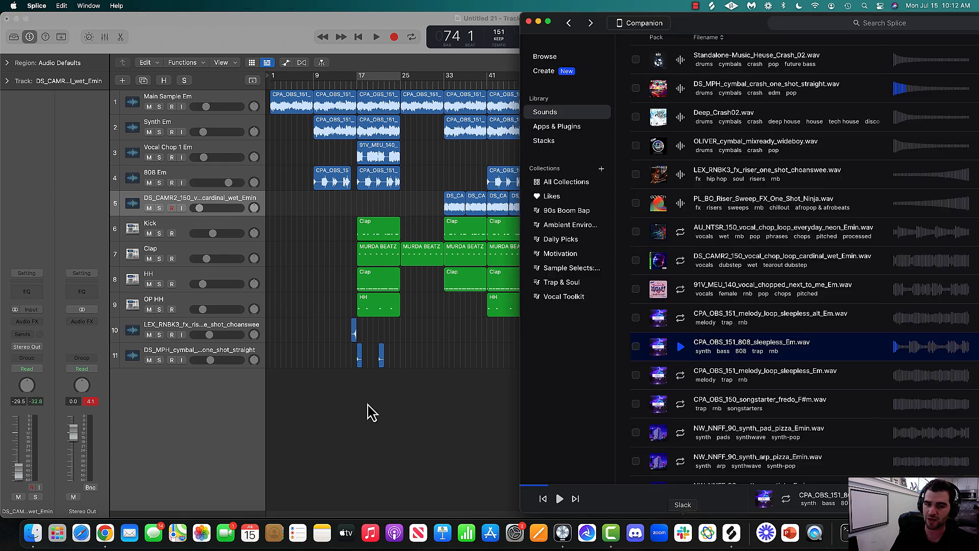
{"action": "left_click_drag", "start_coordinate": [672, 31], "coordinate": [361, 11]}
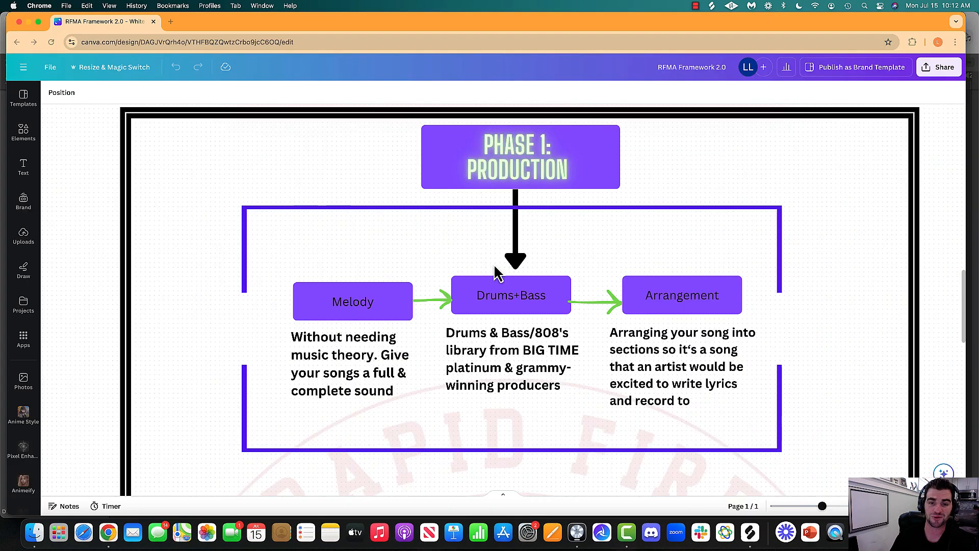
{"action": "scroll", "coordinate": [110, 330], "scroll_direction": "down", "scroll_amount": 1}
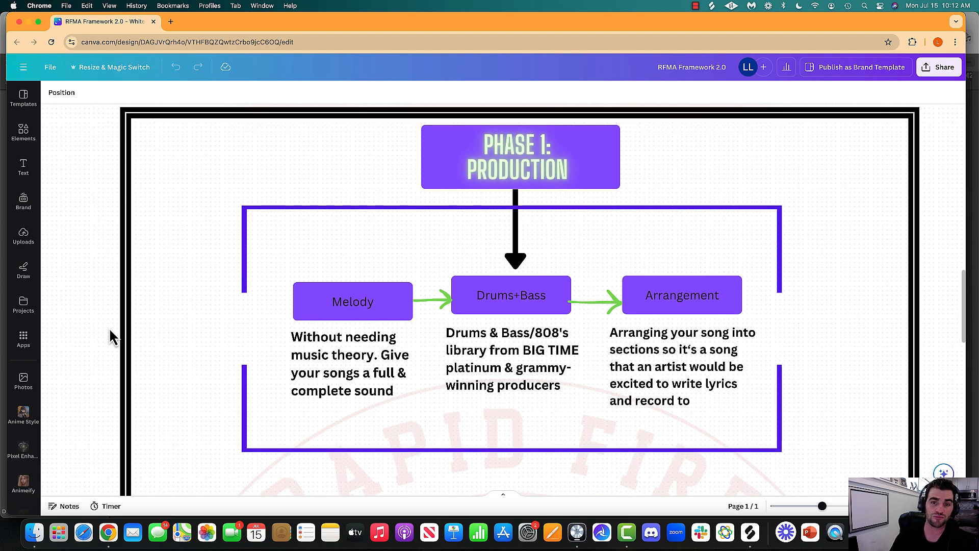